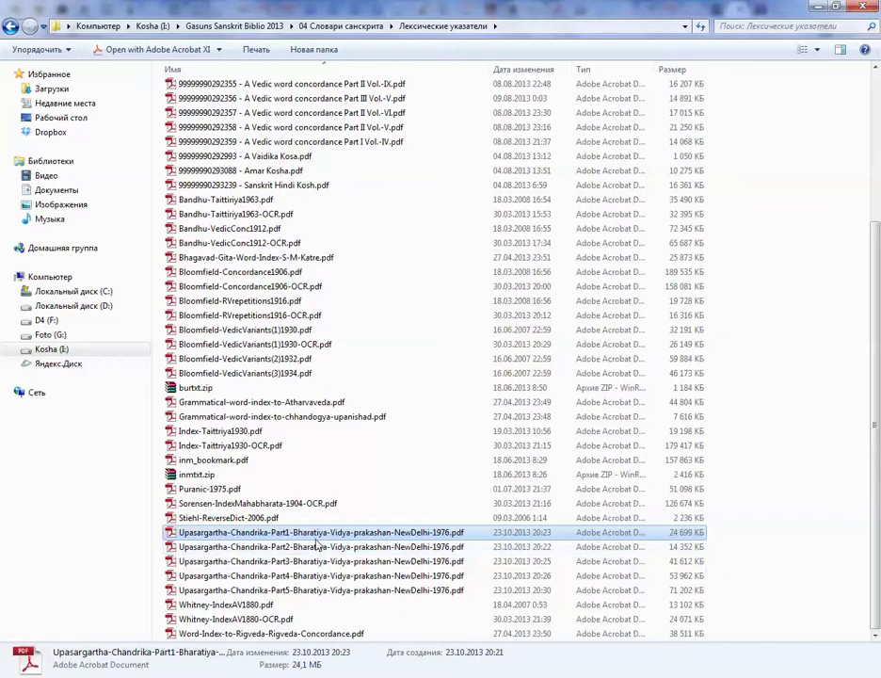
Step: Start renaming the Part1 PDF, deleting 'Bharatiya' and the publisher and city text from its name
{"action": "left_click", "coordinate": [318, 587]}
{"action": "left_click", "coordinate": [303, 533]}
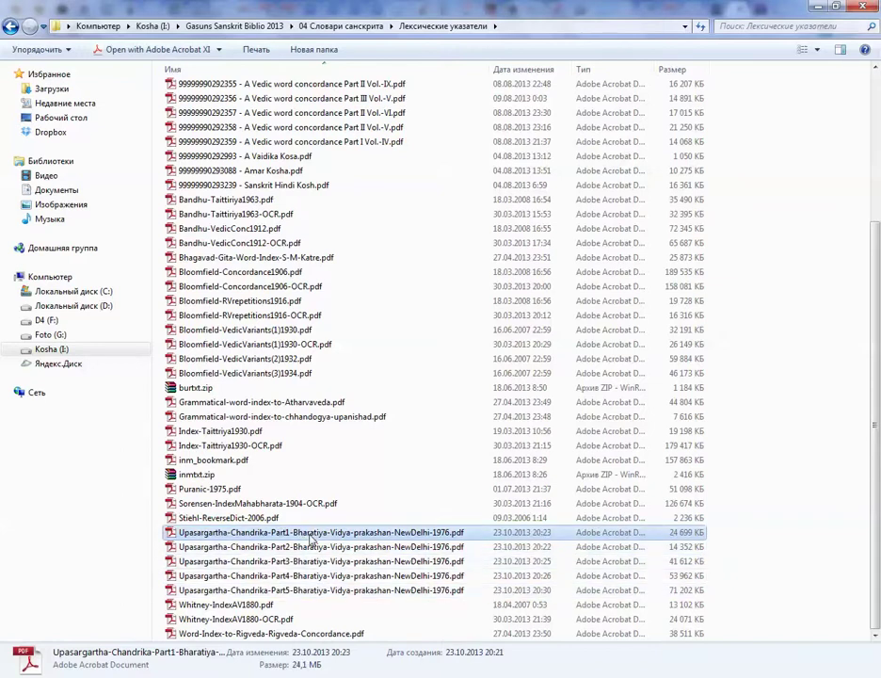
{"action": "left_click", "coordinate": [295, 533]}
{"action": "left_click_drag", "start_coordinate": [293, 533], "coordinate": [427, 525]}
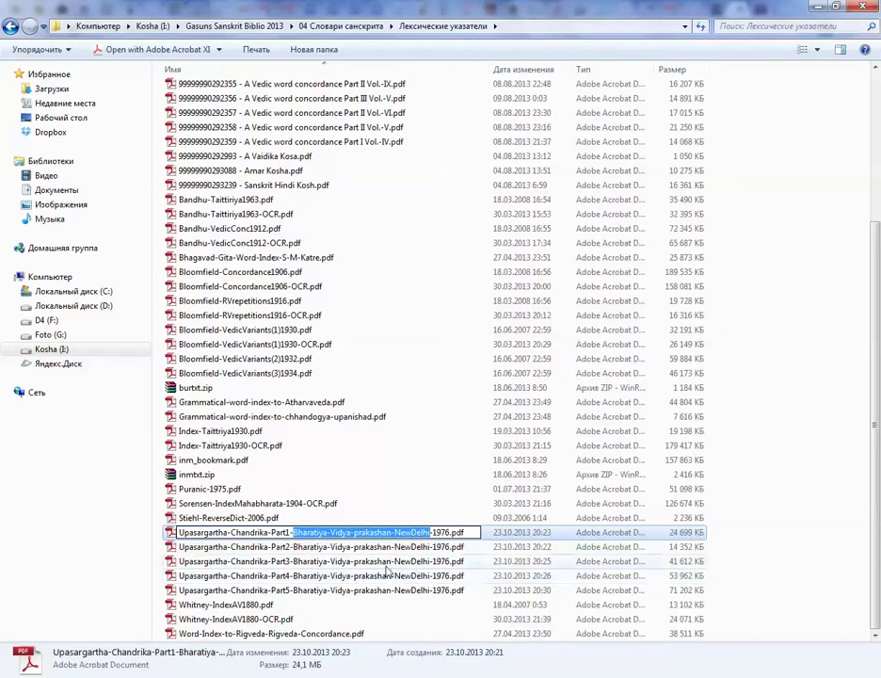
{"action": "left_click", "coordinate": [327, 531]}
{"action": "left_click_drag", "start_coordinate": [327, 532], "coordinate": [296, 532]}
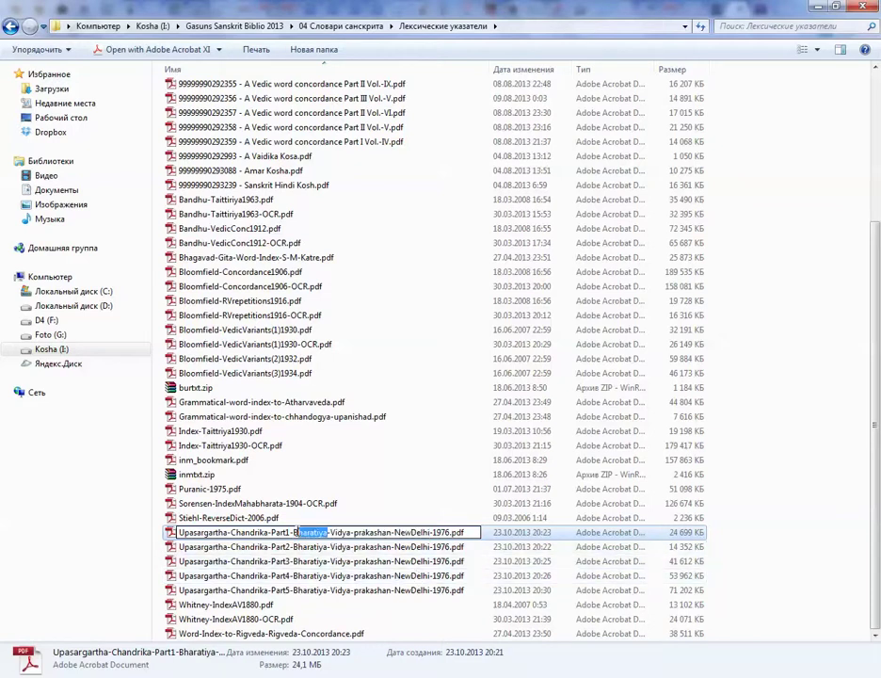
{"action": "key", "text": "BackSpace"}
{"action": "left_click_drag", "start_coordinate": [294, 532], "coordinate": [402, 533]}
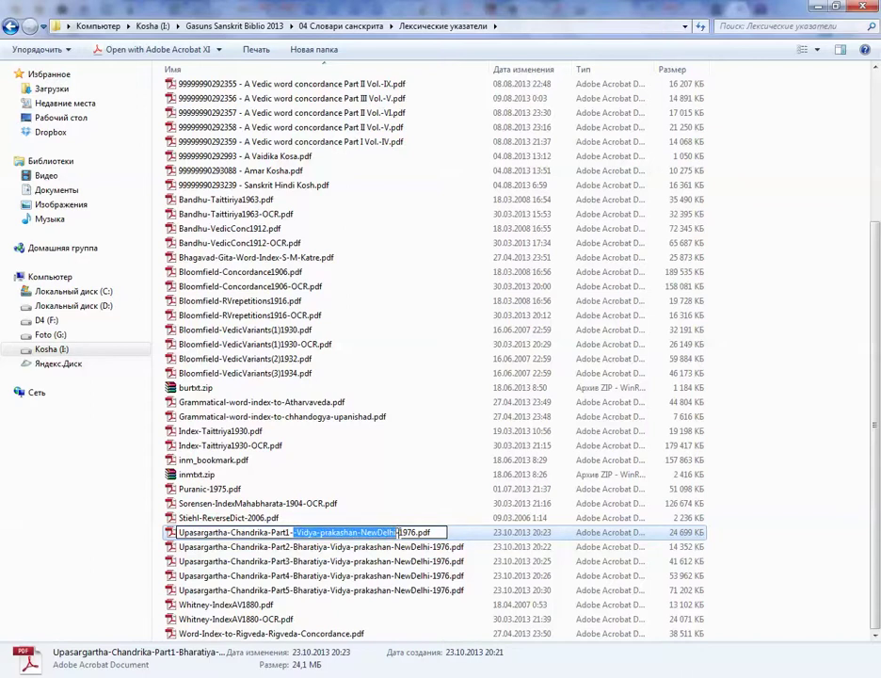
{"action": "key", "text": "BackSpace"}
Step: Finish the name as Bharatiya-UpasargarthaChandrika-P1-1976.pdf, shortening Part1 to P1 and fixing hyphens
{"action": "left_click", "coordinate": [290, 532]}
{"action": "key", "text": "BackSpace"}
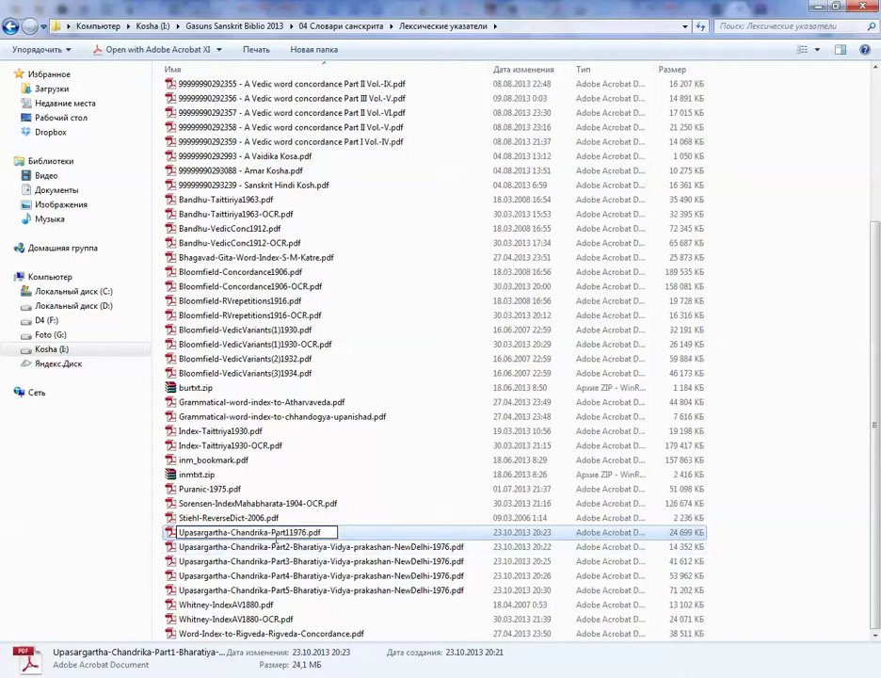
{"action": "type", "text": "-"}
{"action": "left_click", "coordinate": [287, 533]}
{"action": "key", "text": "BackSpace"}
{"action": "key", "text": "BackSpace"}
{"action": "key", "text": "BackSpace"}
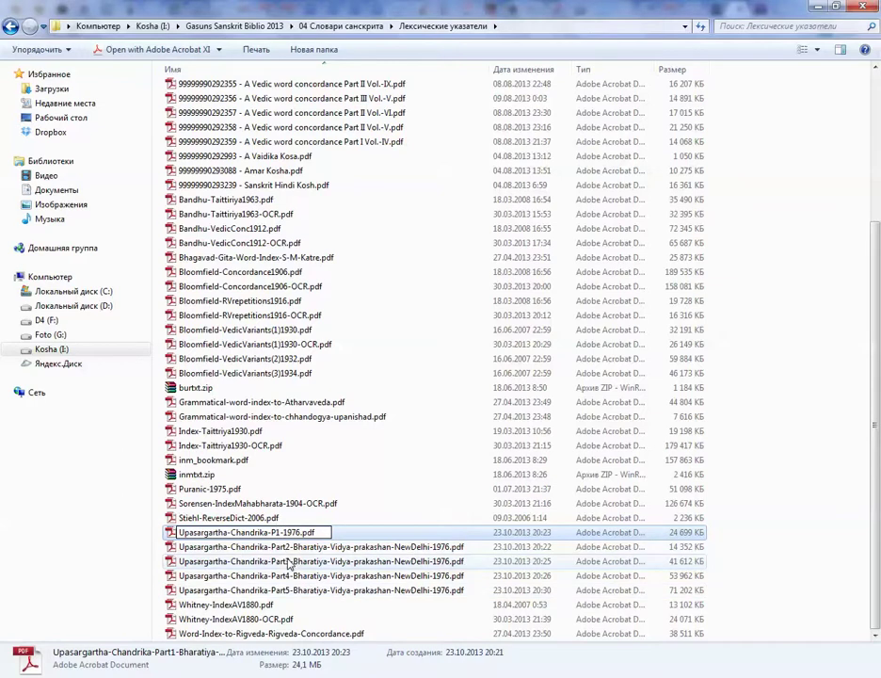
{"action": "left_click", "coordinate": [177, 533]}
{"action": "type", "text": "Bharatiya-"}
{"action": "left_click", "coordinate": [270, 533]}
{"action": "key", "text": "BackSpace"}
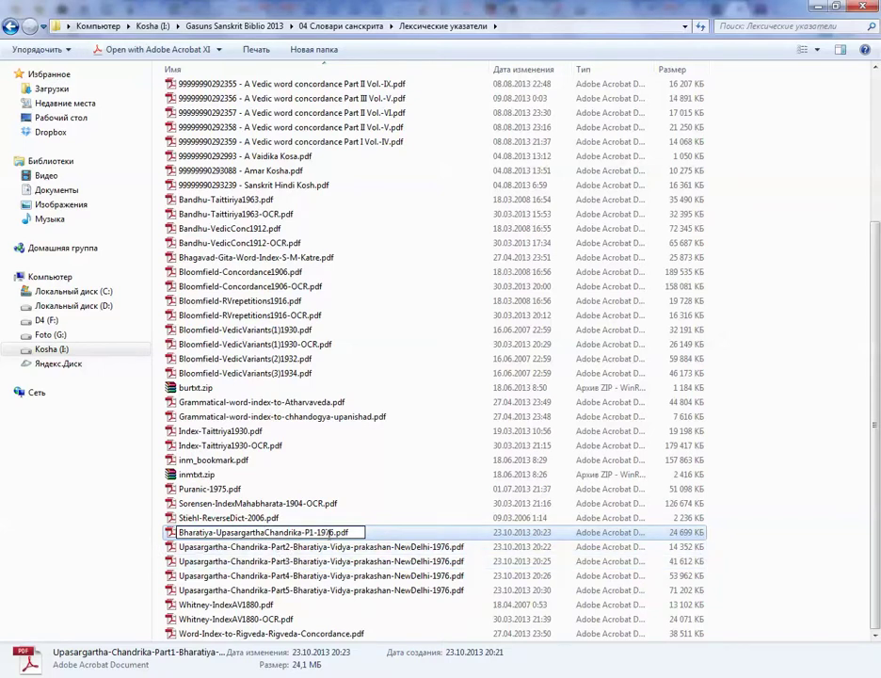
{"action": "key", "text": "Return"}
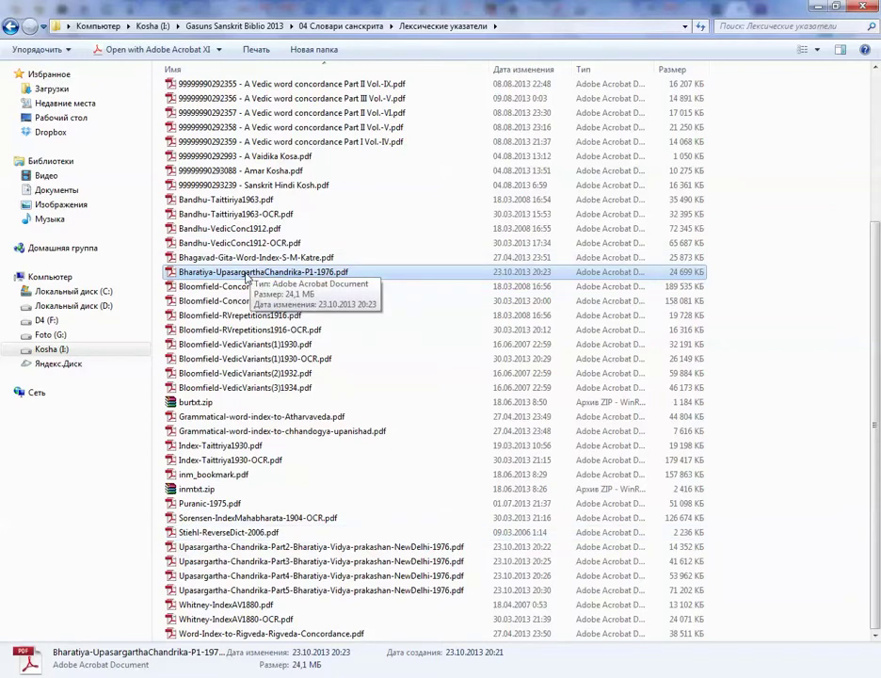
Step: Open the renamed PDF in Acrobat and switch the tool set to Общие инструменты
{"action": "double_click", "coordinate": [247, 273]}
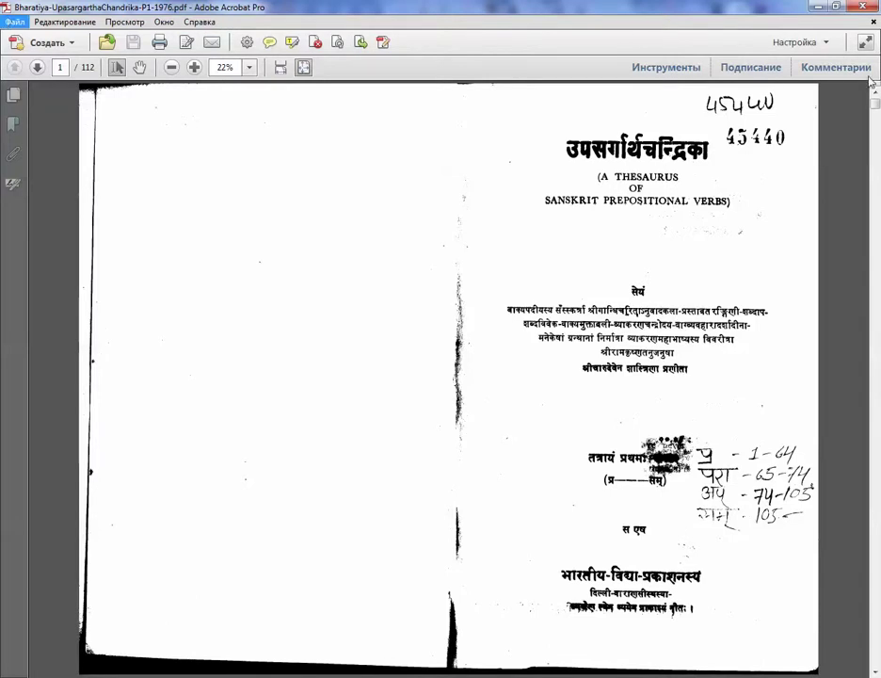
{"action": "left_click", "coordinate": [823, 47]}
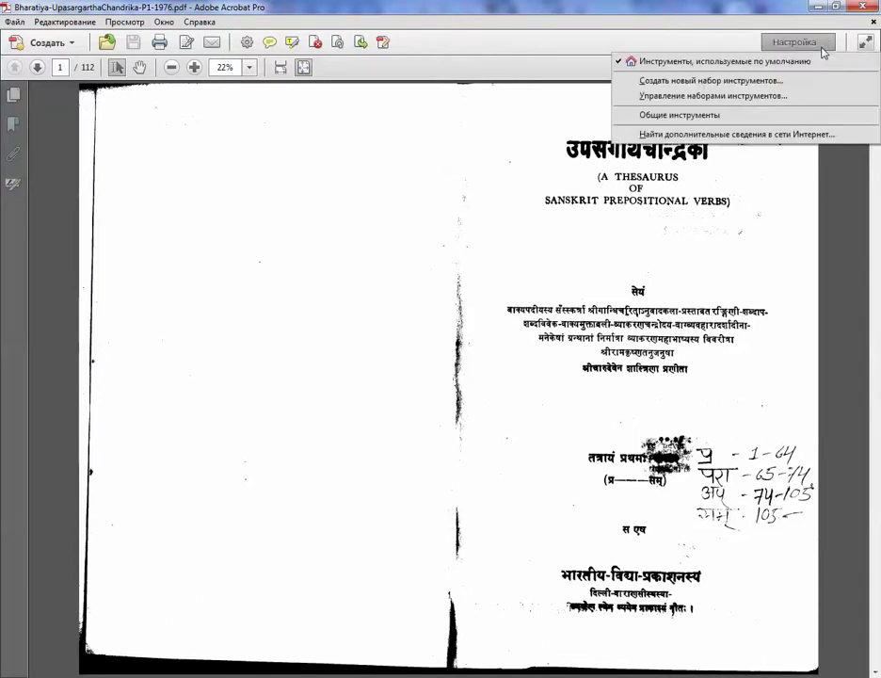
{"action": "left_click", "coordinate": [708, 116]}
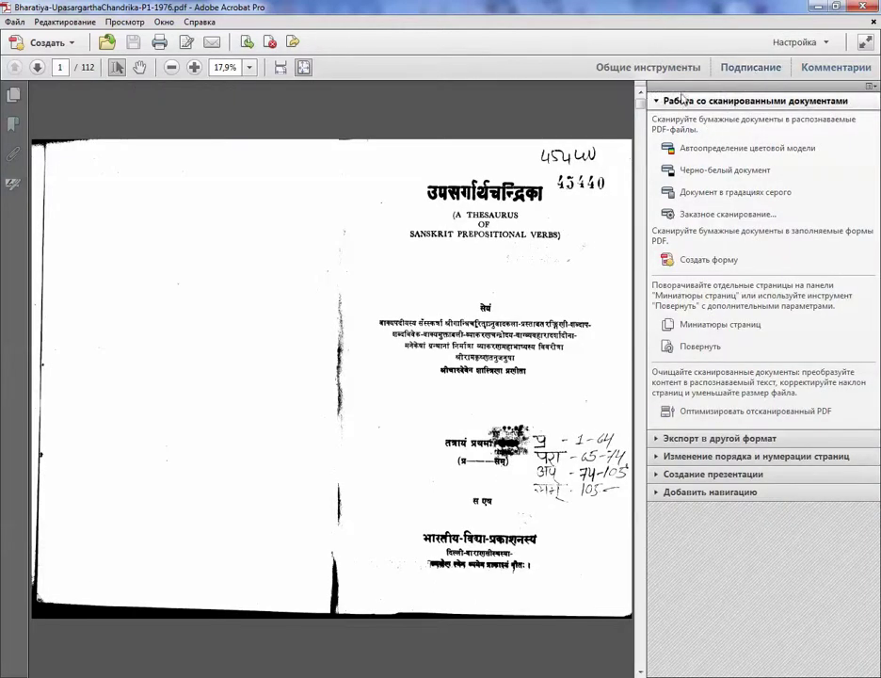
{"action": "right_click", "coordinate": [860, 101]}
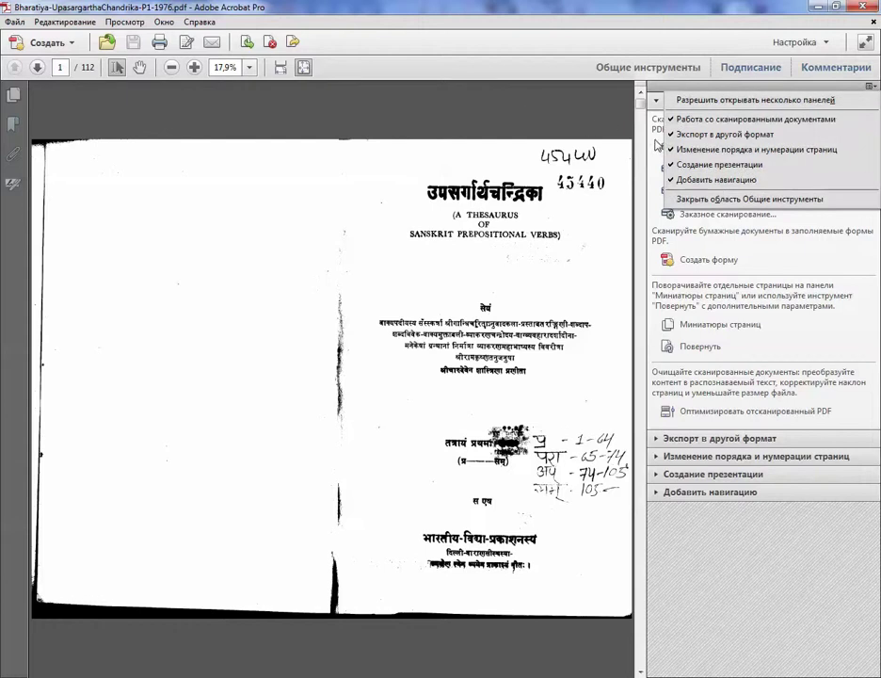
Step: Scroll through the scanned document to reach page 13 of 112
{"action": "scroll", "coordinate": [646, 143], "scroll_direction": "down", "scroll_amount": 1}
{"action": "scroll", "coordinate": [645, 143], "scroll_direction": "down", "scroll_amount": 1}
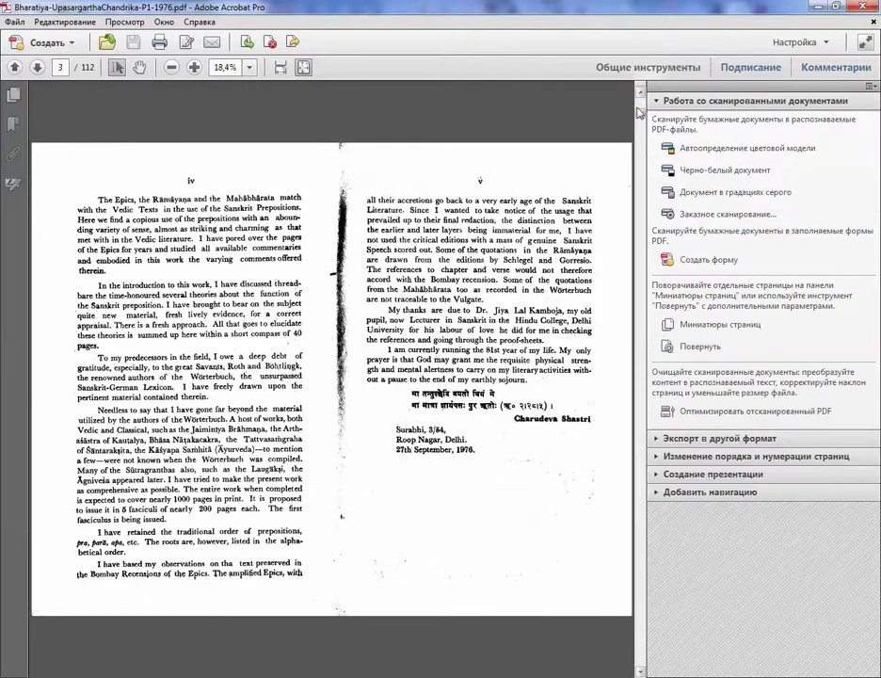
{"action": "scroll", "coordinate": [645, 166], "scroll_direction": "up", "scroll_amount": 1}
{"action": "left_click", "coordinate": [646, 165]}
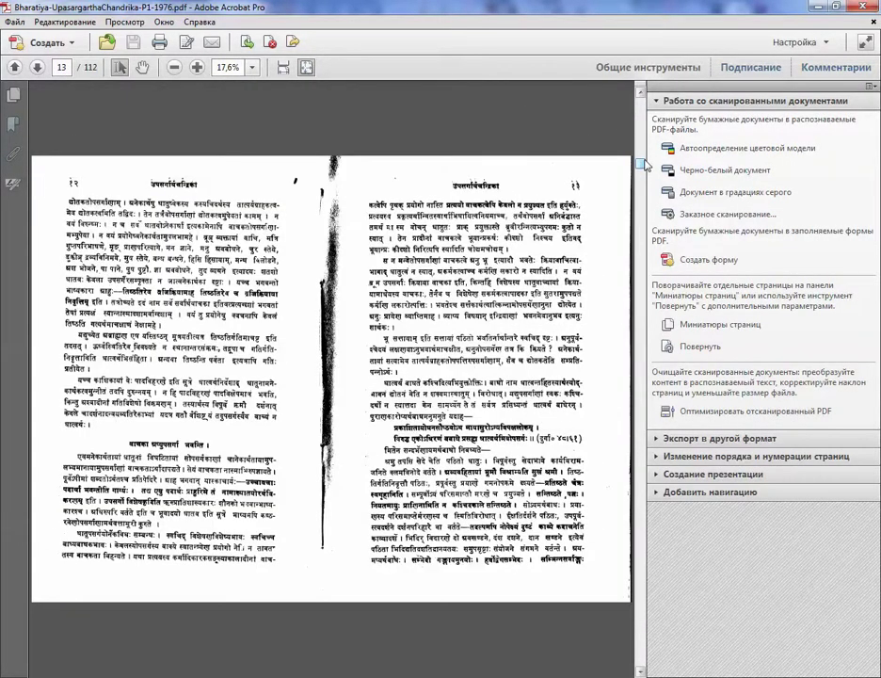
{"action": "left_click", "coordinate": [23, 25]}
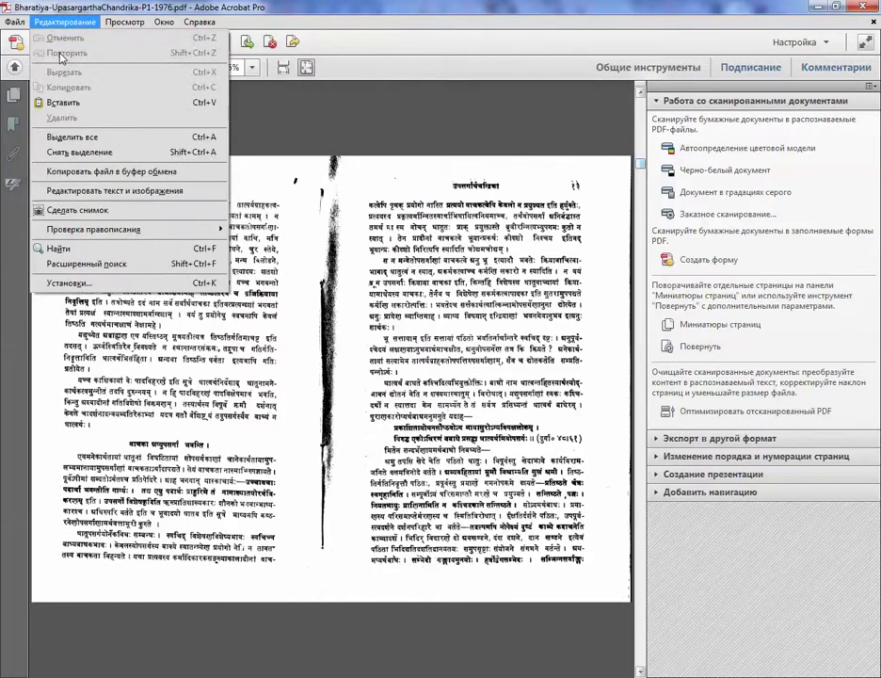
{"action": "left_click", "coordinate": [109, 284]}
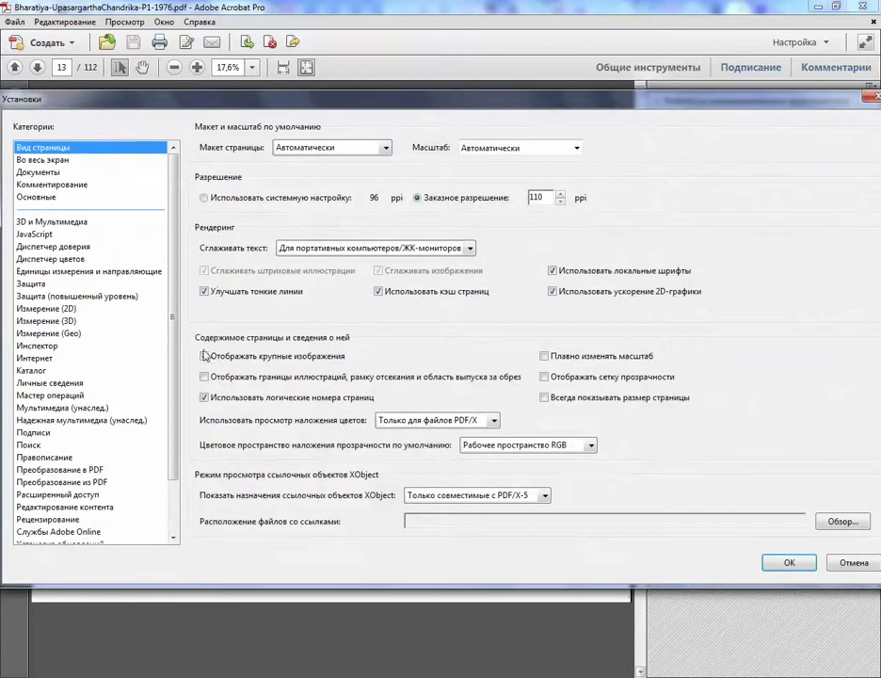
{"action": "scroll", "coordinate": [174, 443], "scroll_direction": "down", "scroll_amount": 2}
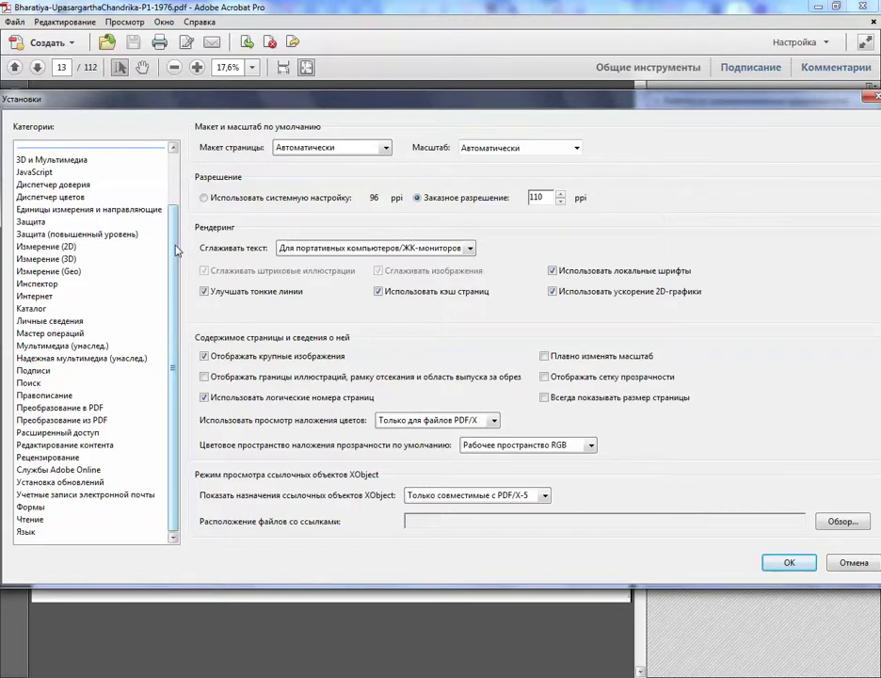
{"action": "scroll", "coordinate": [94, 235], "scroll_direction": "up", "scroll_amount": 2}
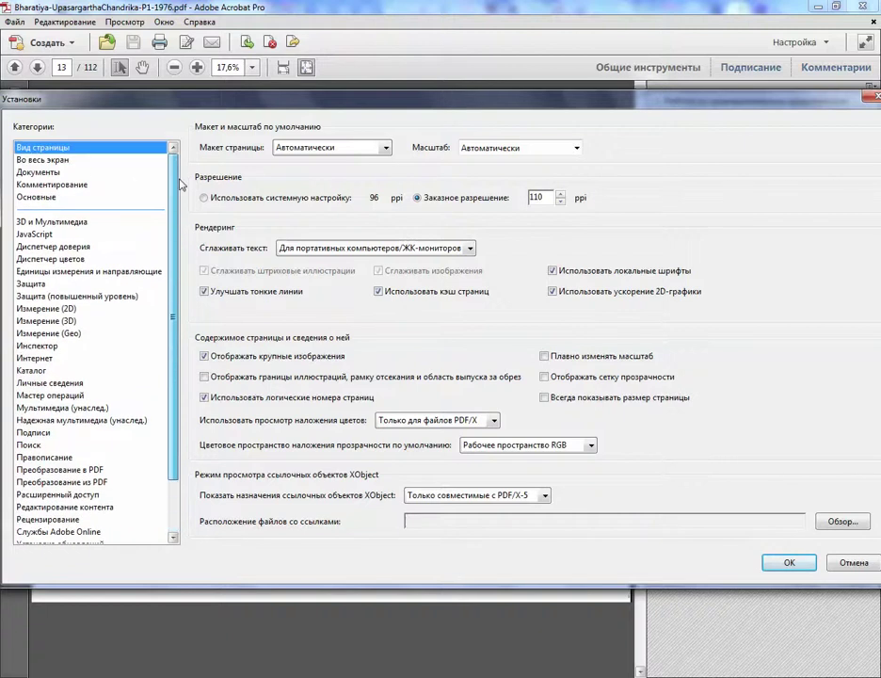
{"action": "left_click", "coordinate": [42, 160]}
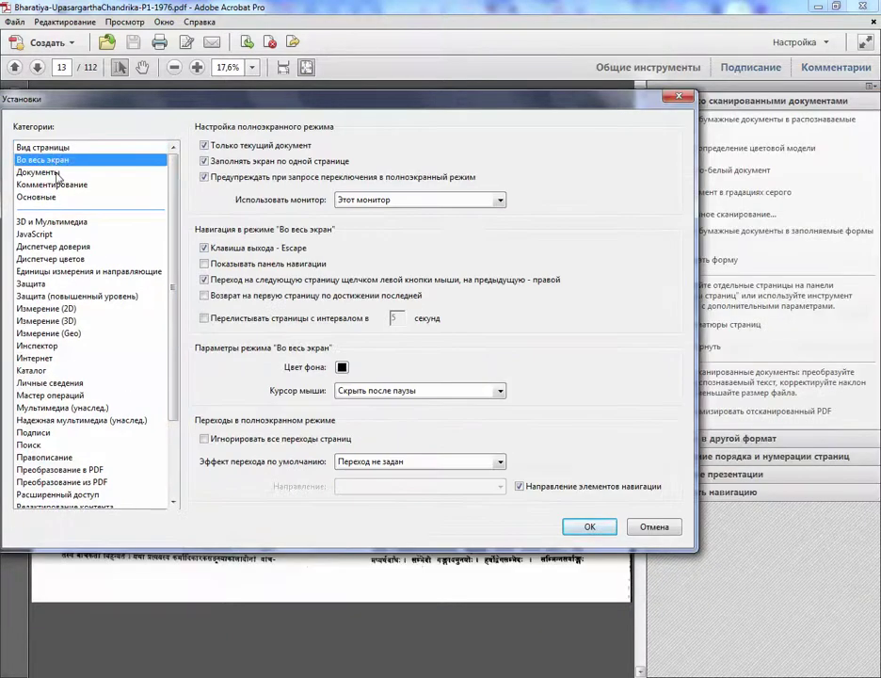
{"action": "left_click", "coordinate": [47, 173]}
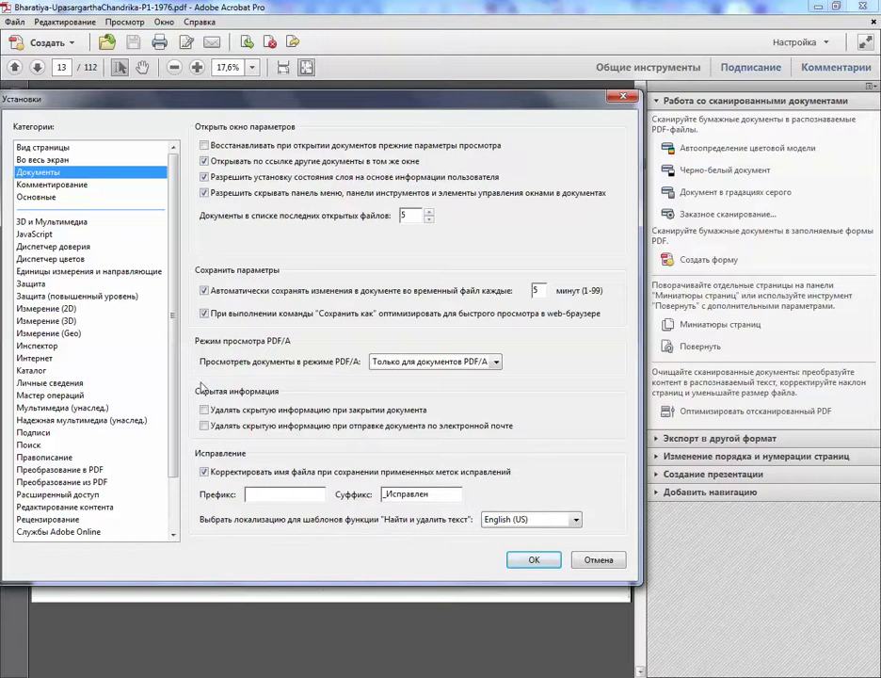
{"action": "left_click", "coordinate": [52, 196]}
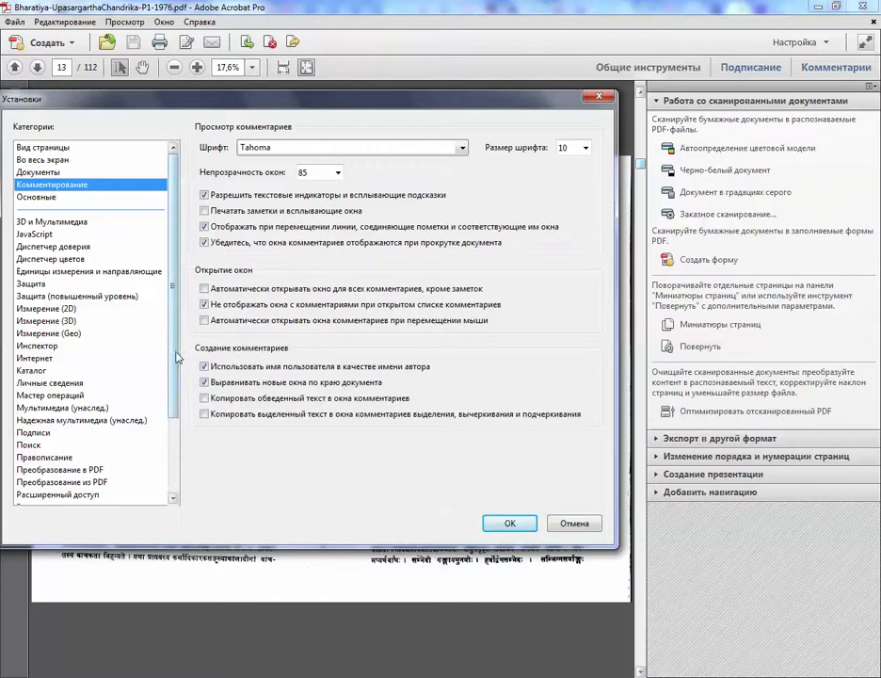
{"action": "left_click_drag", "start_coordinate": [177, 358], "coordinate": [198, 442]}
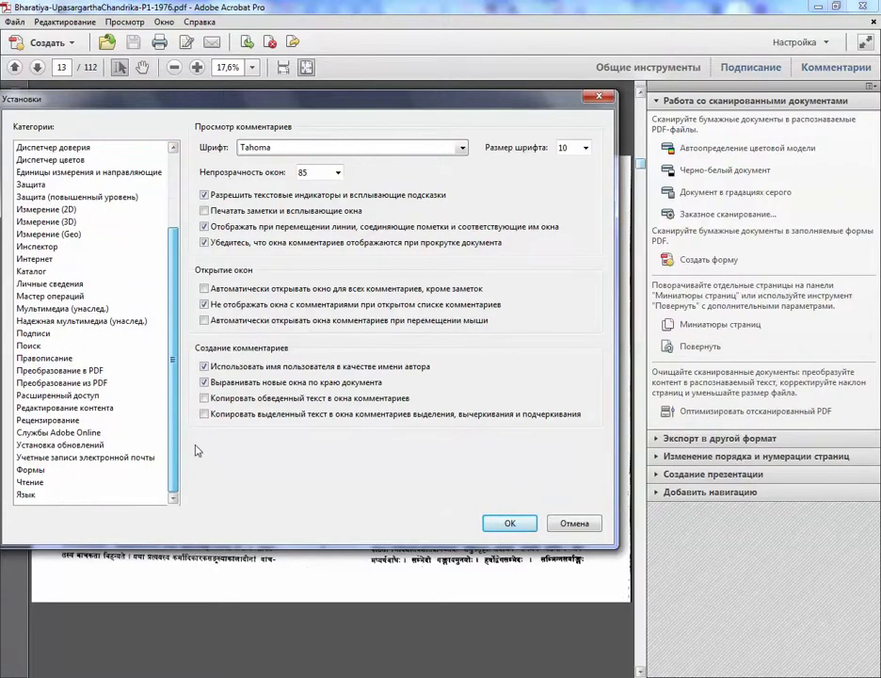
{"action": "left_click", "coordinate": [28, 494]}
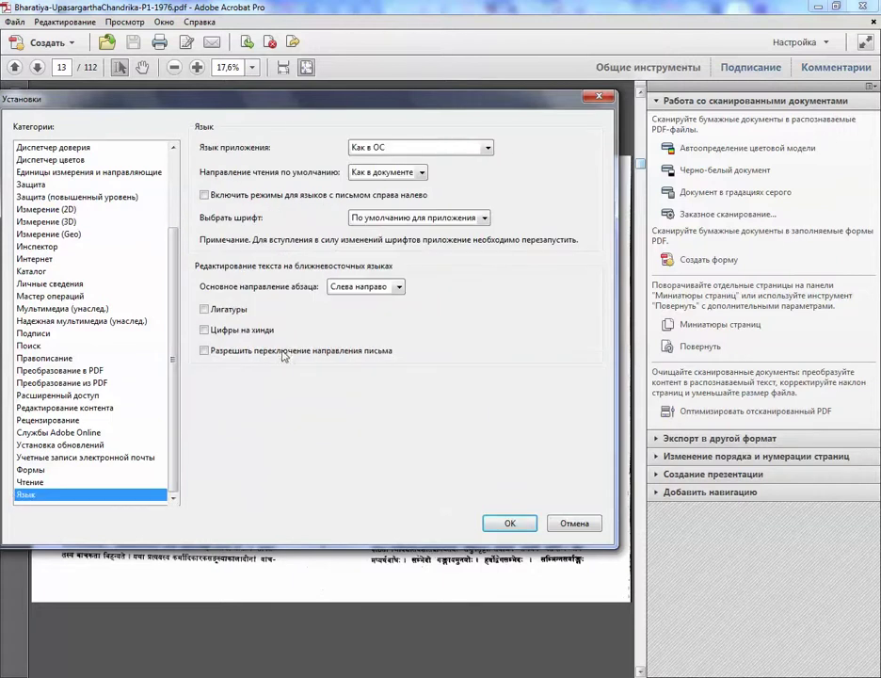
{"action": "left_click", "coordinate": [398, 174]}
{"action": "left_click", "coordinate": [398, 176]}
{"action": "left_click", "coordinate": [402, 151]}
{"action": "left_click", "coordinate": [402, 152]}
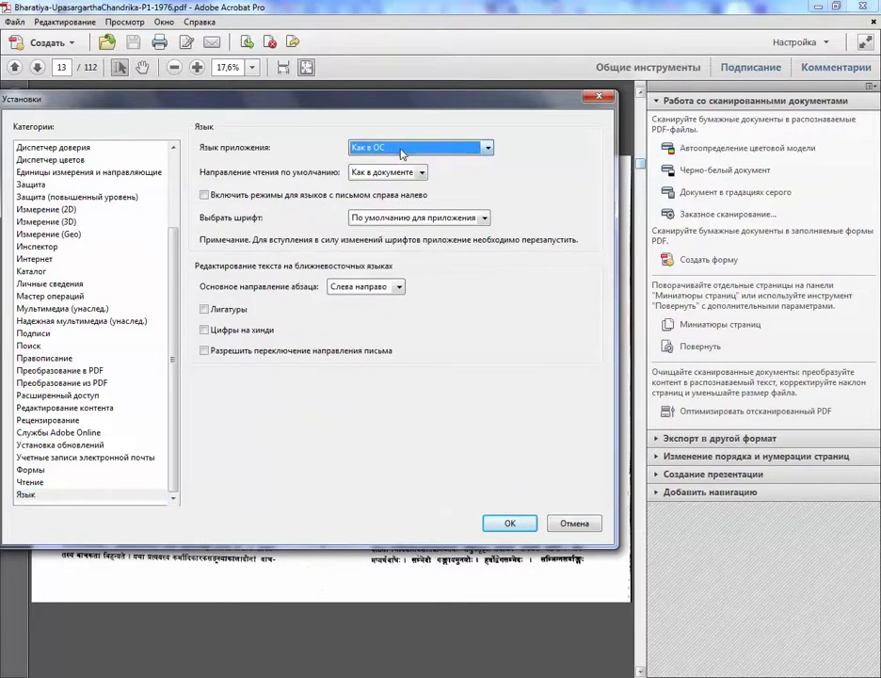
{"action": "left_click", "coordinate": [421, 218]}
{"action": "left_click", "coordinate": [421, 231]}
{"action": "left_click", "coordinate": [397, 287]}
{"action": "left_click", "coordinate": [395, 288]}
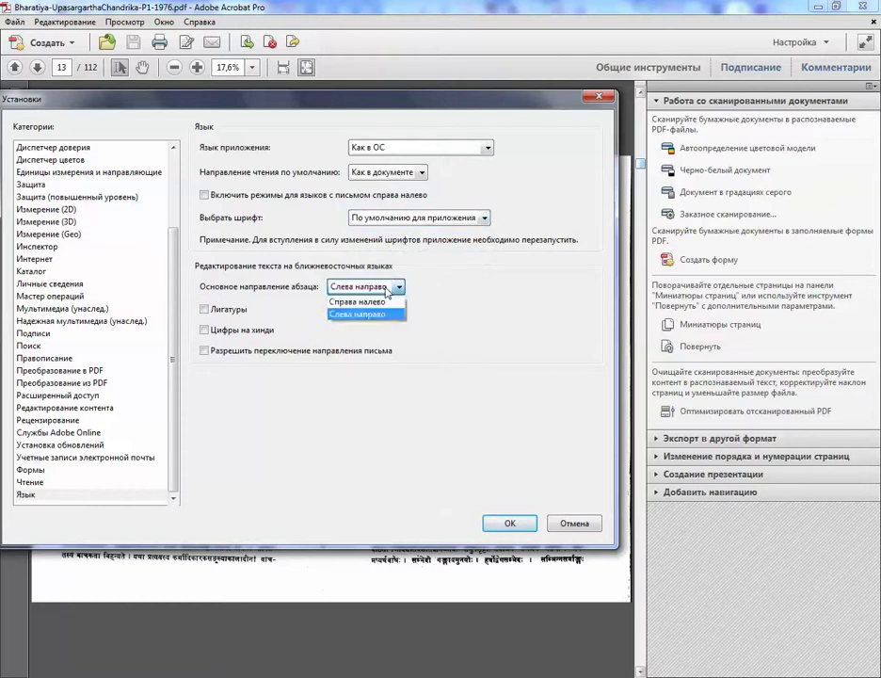
{"action": "left_click", "coordinate": [574, 523]}
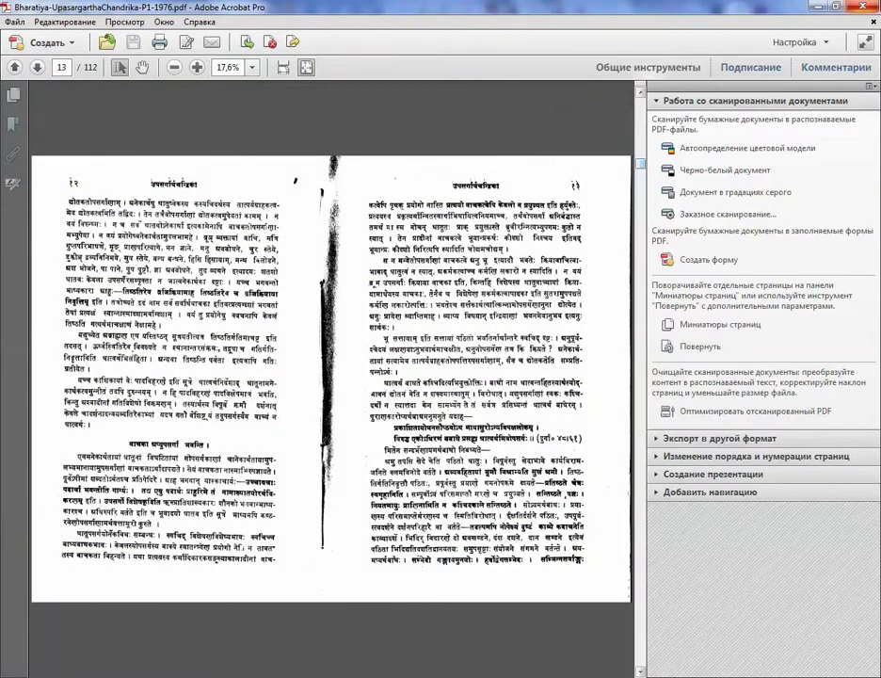
{"action": "left_click", "coordinate": [859, 6]}
Step: Launch Adobe Acrobat XI Pro from the Start menu's All Programs list
{"action": "left_click", "coordinate": [21, 670]}
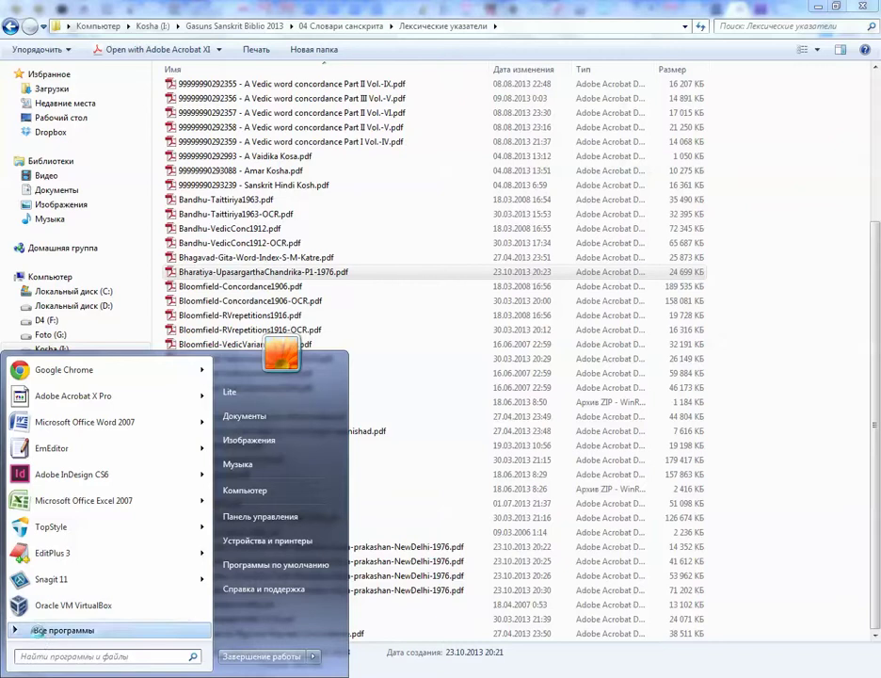
{"action": "left_click", "coordinate": [40, 633]}
{"action": "scroll", "coordinate": [139, 527], "scroll_direction": "down", "scroll_amount": 3}
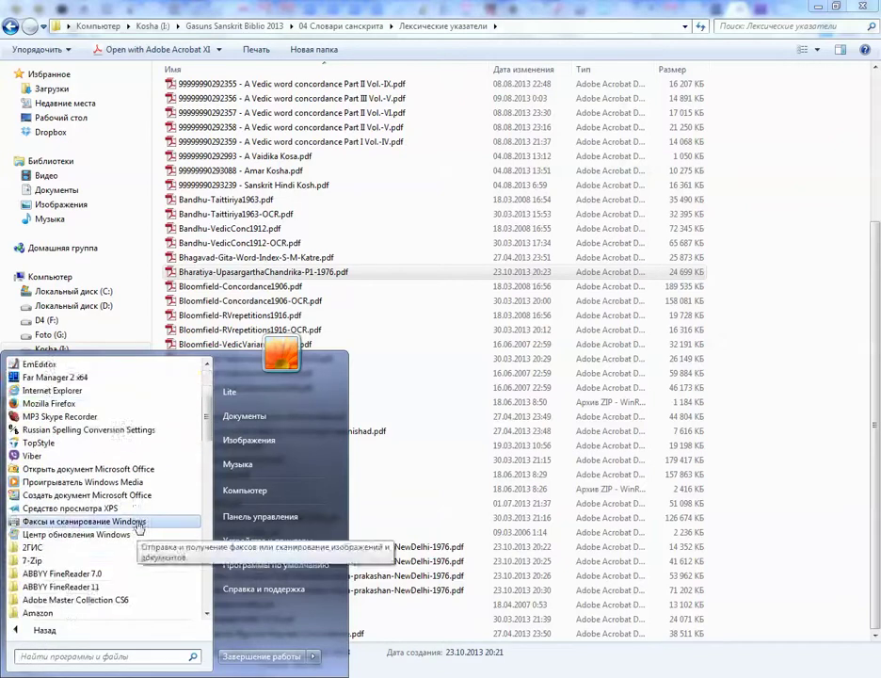
{"action": "scroll", "coordinate": [140, 529], "scroll_direction": "down", "scroll_amount": 1}
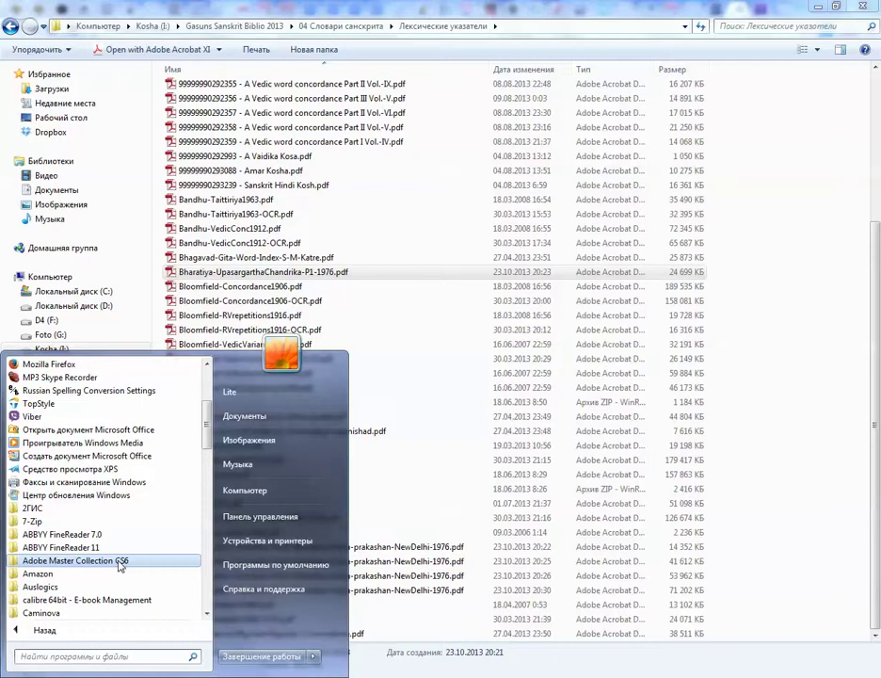
{"action": "scroll", "coordinate": [120, 566], "scroll_direction": "down", "scroll_amount": 10}
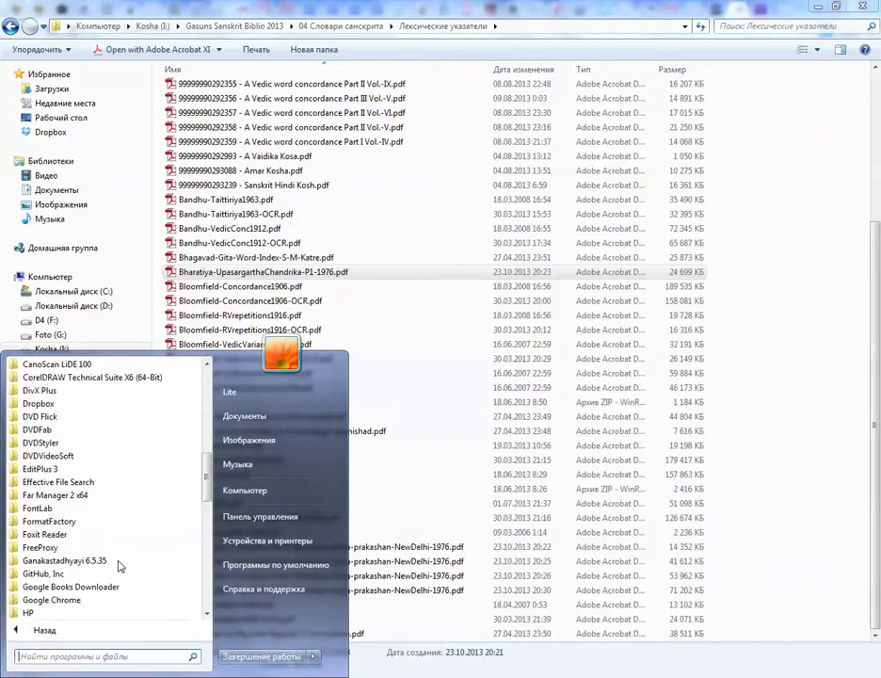
{"action": "left_click_drag", "start_coordinate": [197, 510], "coordinate": [213, 386]}
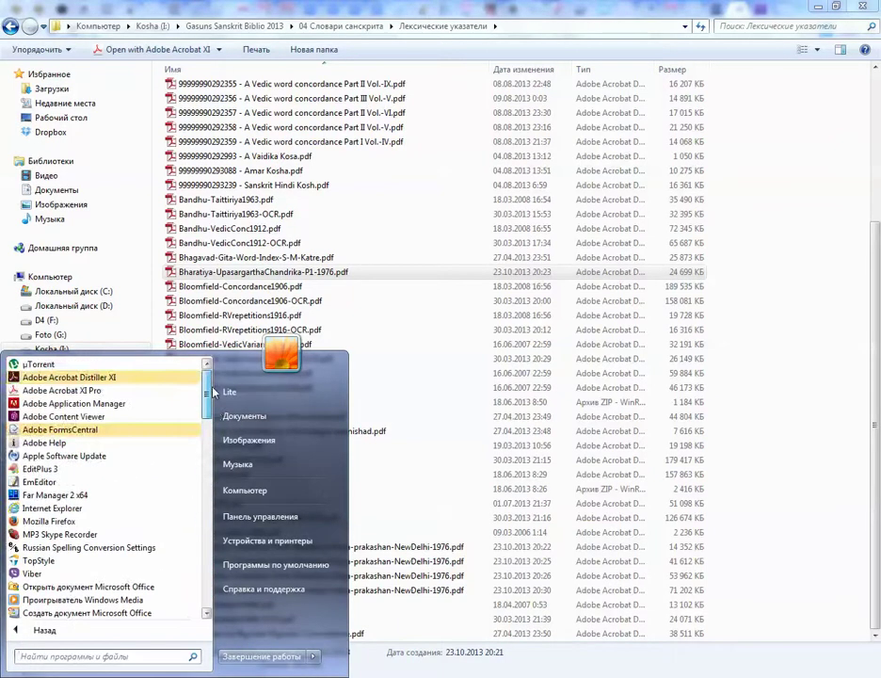
{"action": "left_click", "coordinate": [117, 391]}
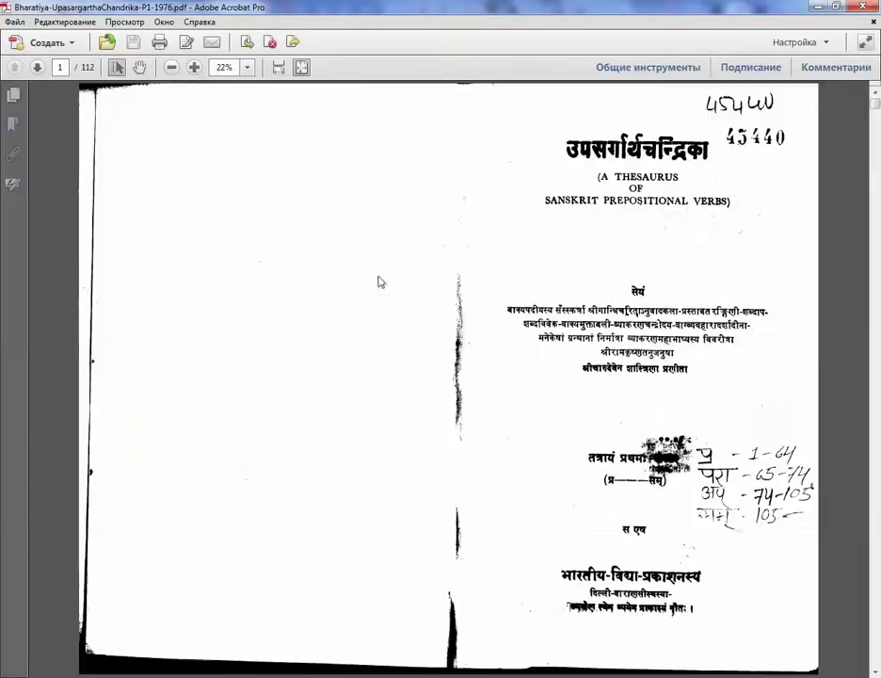
Step: Export the PDF as JPEG images with default settings via Save As Other > Image > JPEG
{"action": "left_click", "coordinate": [14, 21]}
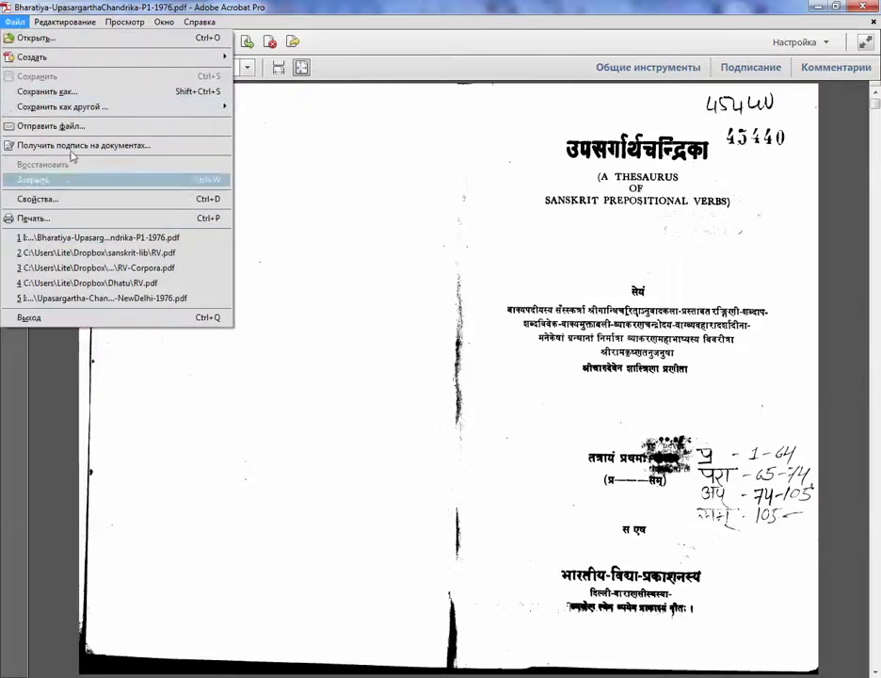
{"action": "mouse_move", "coordinate": [77, 109]}
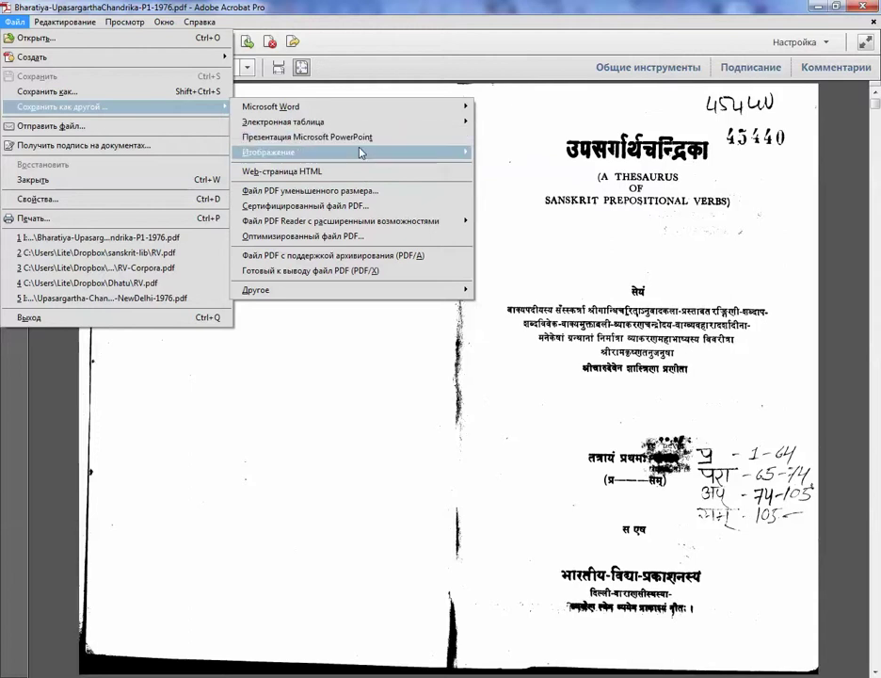
{"action": "mouse_move", "coordinate": [360, 153]}
{"action": "left_click", "coordinate": [490, 152]}
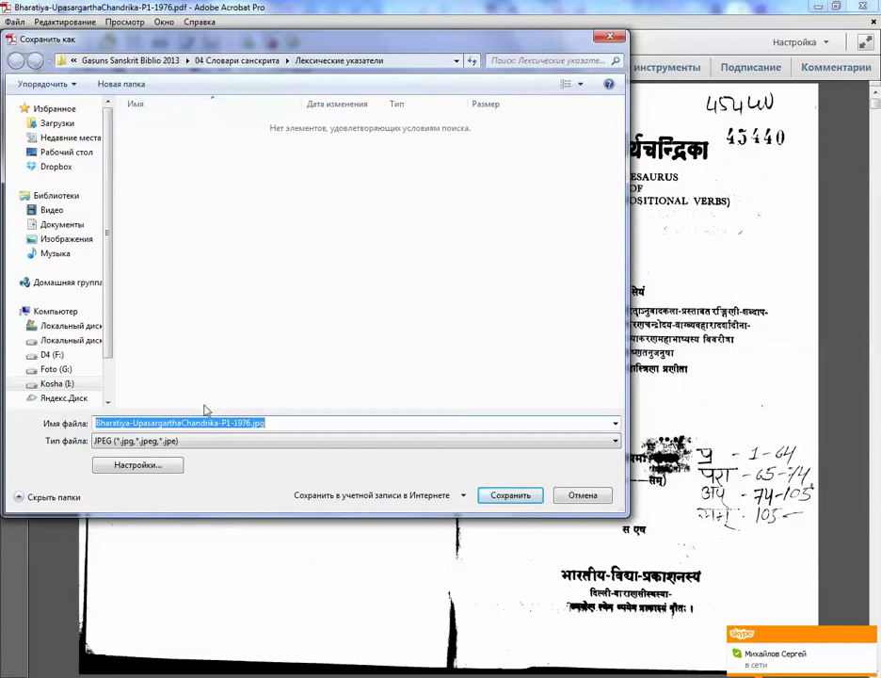
{"action": "left_click", "coordinate": [221, 442]}
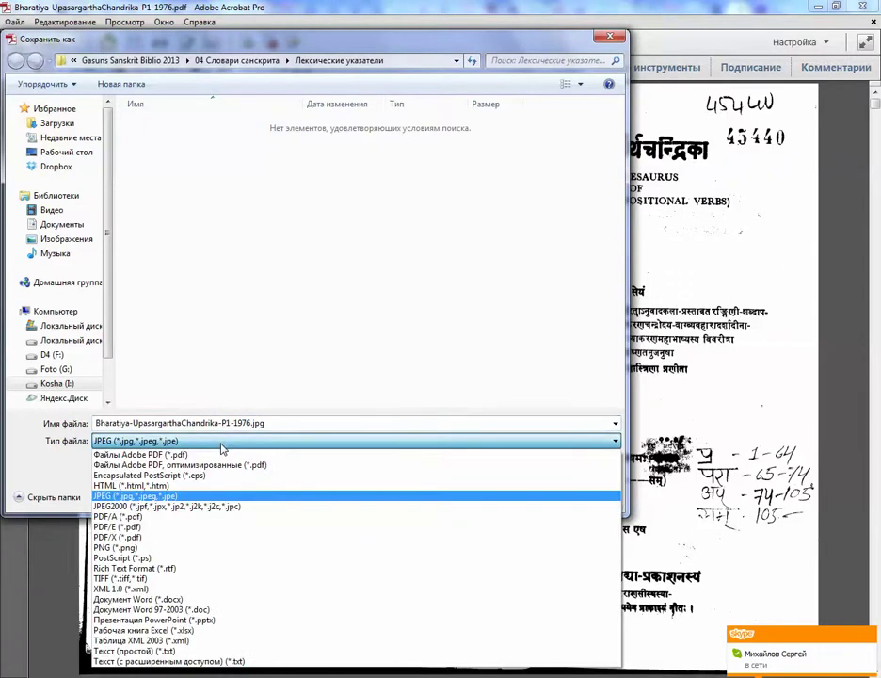
{"action": "left_click", "coordinate": [221, 448]}
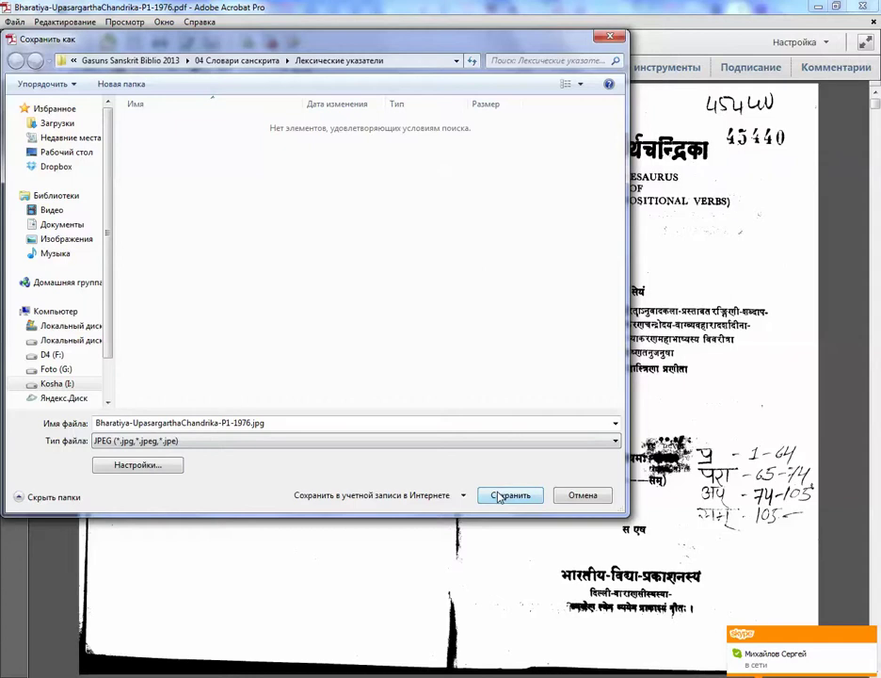
{"action": "left_click", "coordinate": [122, 465]}
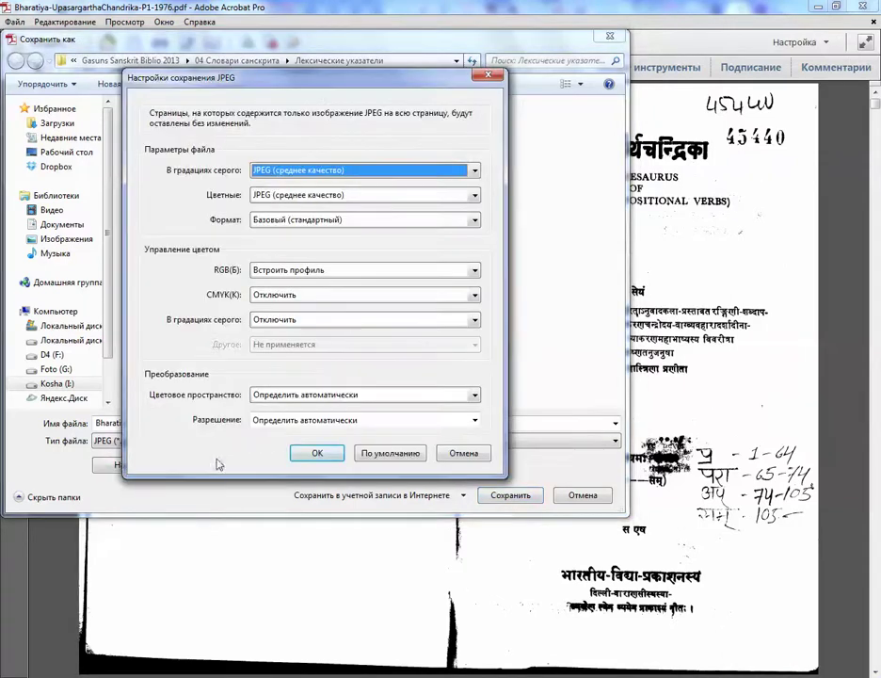
{"action": "left_click", "coordinate": [314, 453]}
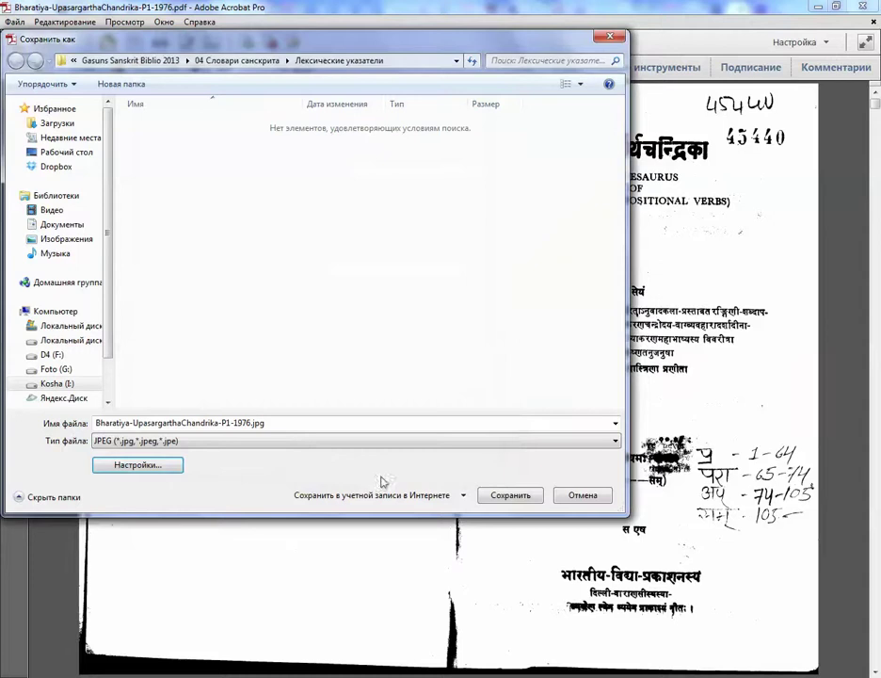
{"action": "left_click", "coordinate": [518, 501]}
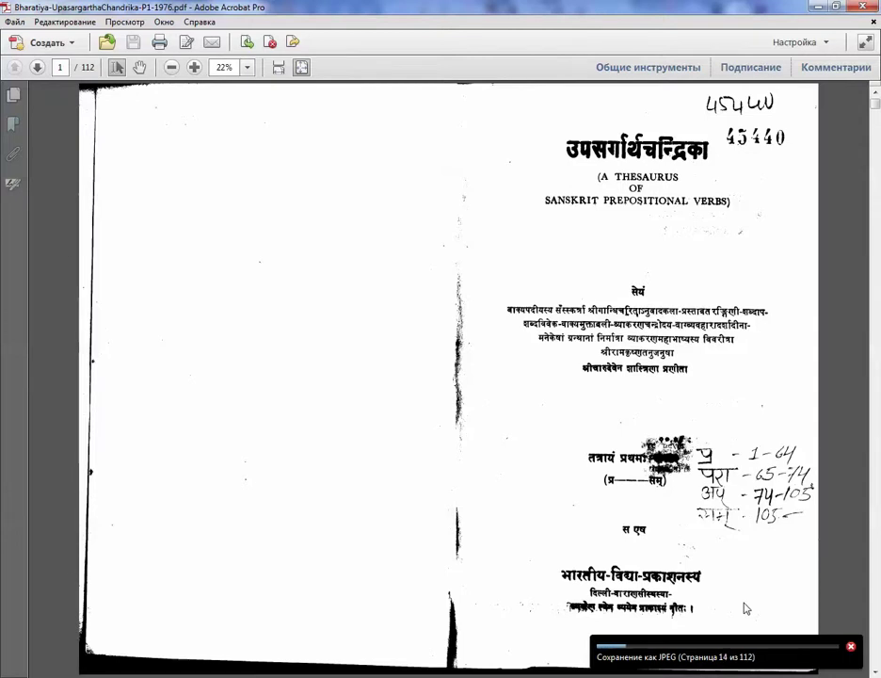
{"action": "key", "text": "alt+Tab"}
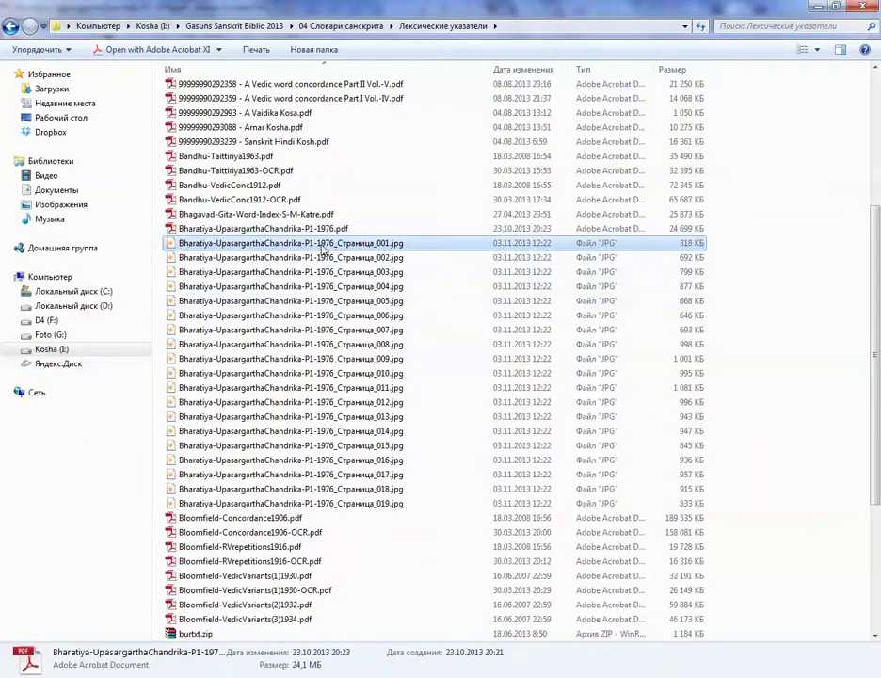
Step: Watch page images Страница_001 through Страница_112 fill the folder, then close Acrobat
{"action": "left_click", "coordinate": [337, 245]}
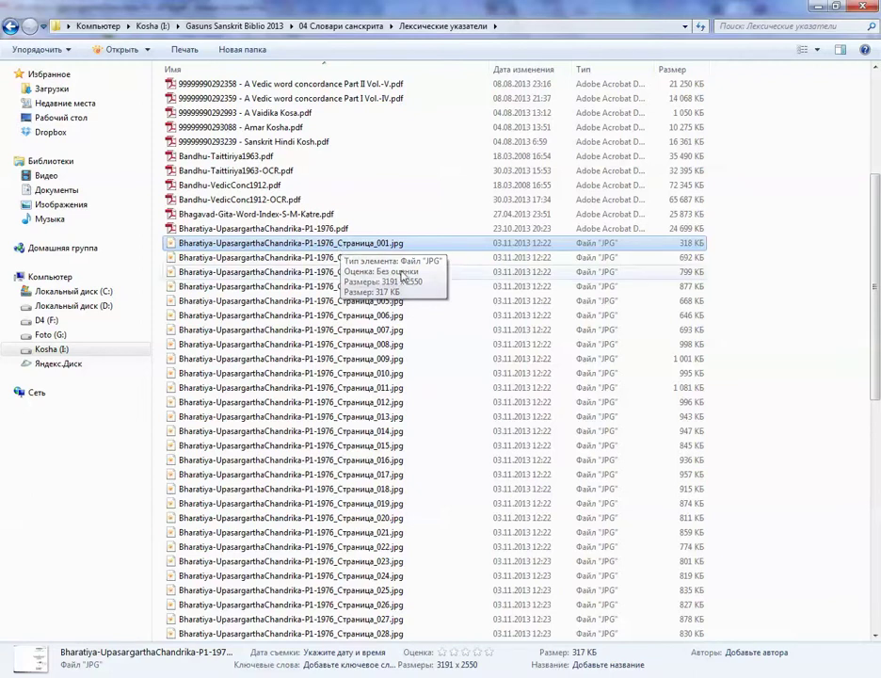
{"action": "scroll", "coordinate": [370, 360], "scroll_direction": "down", "scroll_amount": 1}
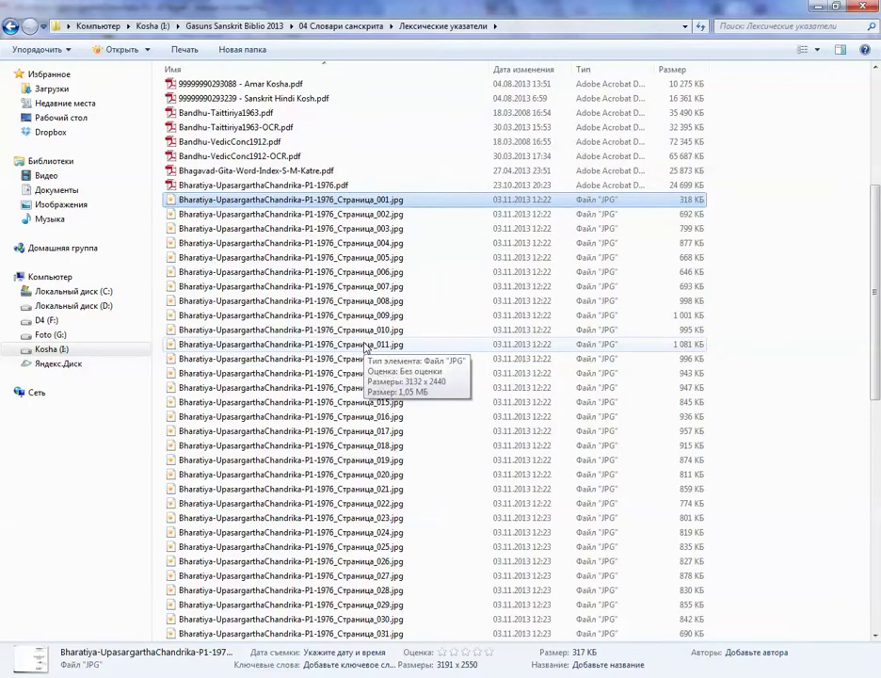
{"action": "scroll", "coordinate": [365, 349], "scroll_direction": "down", "scroll_amount": 1}
{"action": "scroll", "coordinate": [365, 349], "scroll_direction": "down", "scroll_amount": 9}
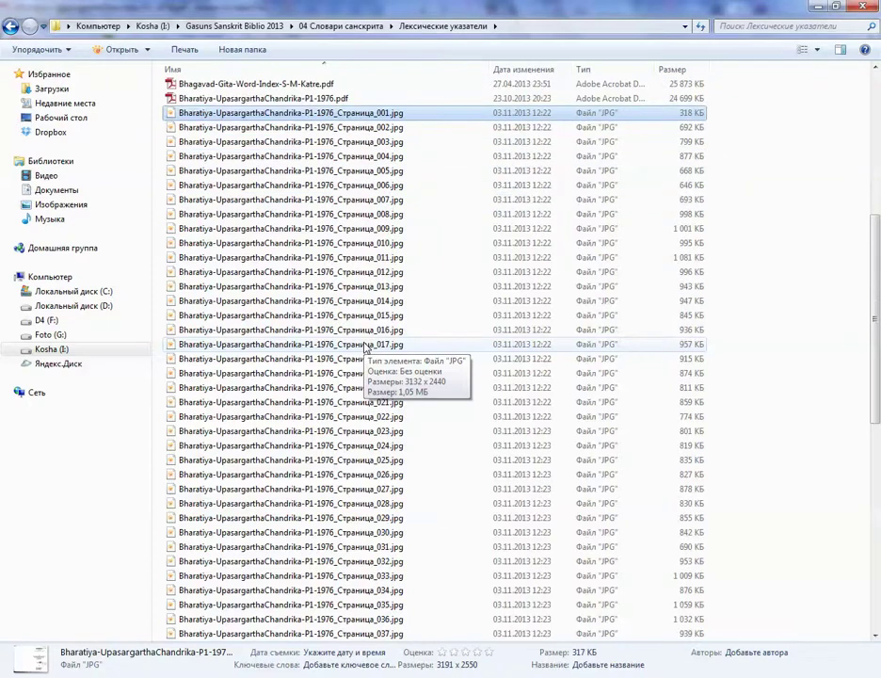
{"action": "scroll", "coordinate": [365, 349], "scroll_direction": "down", "scroll_amount": 5}
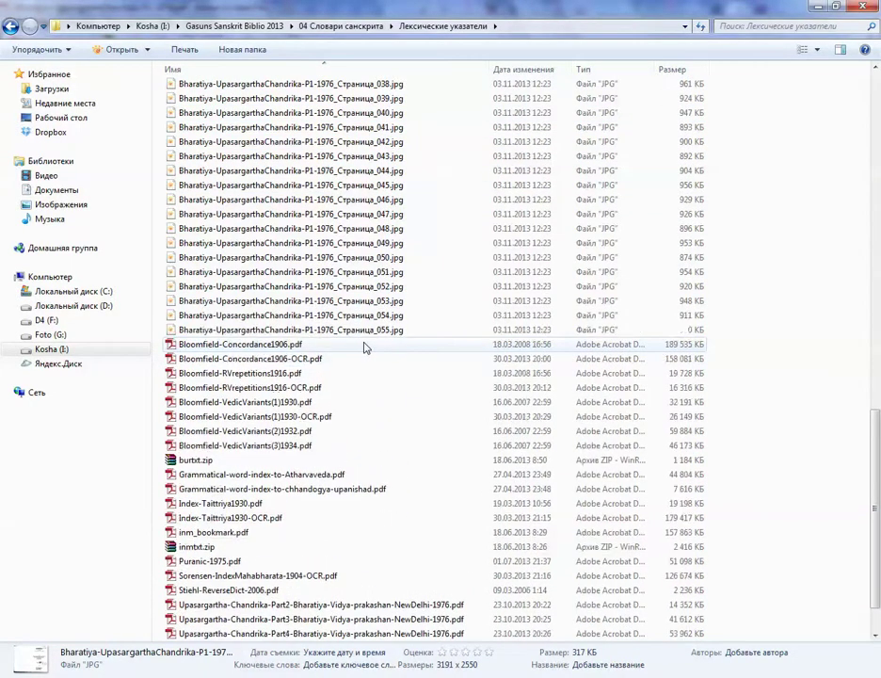
{"action": "scroll", "coordinate": [366, 349], "scroll_direction": "down", "scroll_amount": 2}
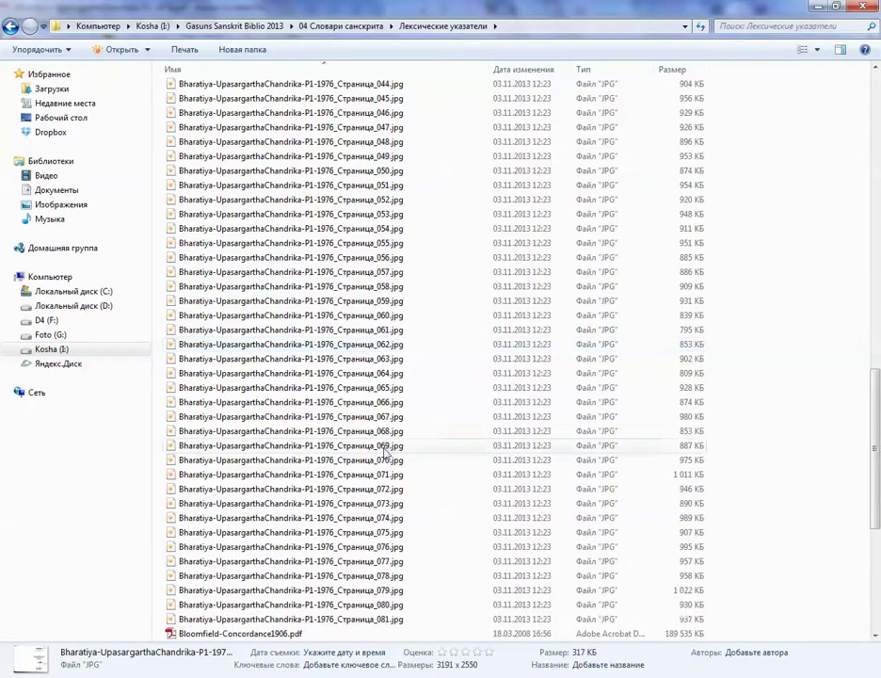
{"action": "scroll", "coordinate": [384, 451], "scroll_direction": "down", "scroll_amount": 3}
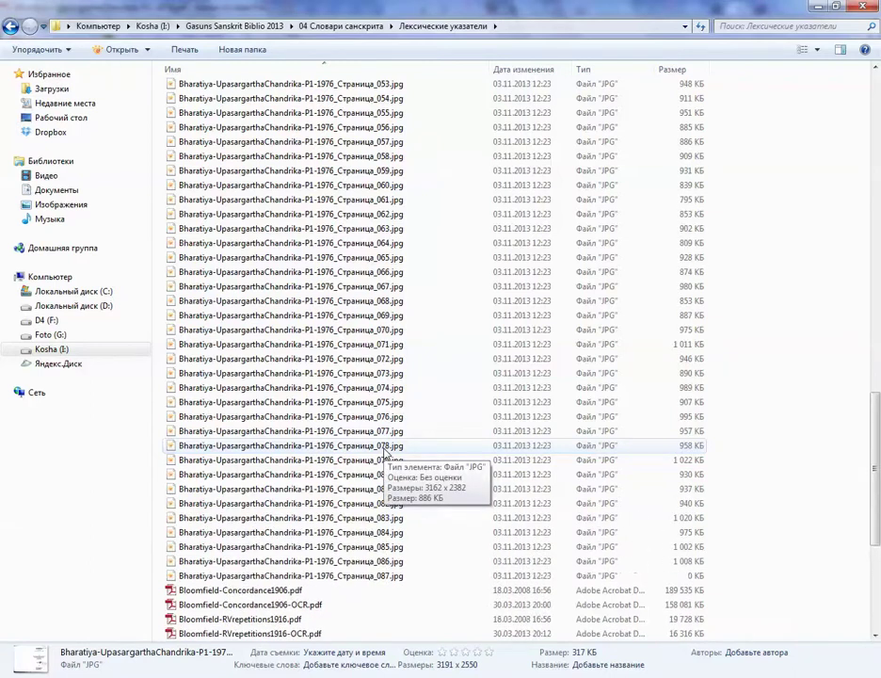
{"action": "scroll", "coordinate": [380, 450], "scroll_direction": "down", "scroll_amount": 3}
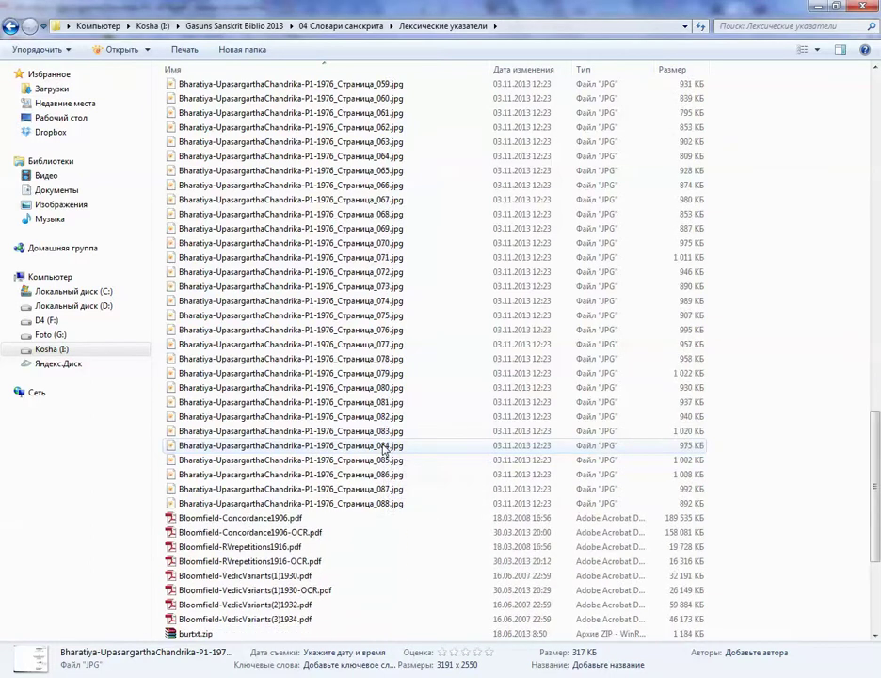
{"action": "scroll", "coordinate": [376, 450], "scroll_direction": "down", "scroll_amount": 1}
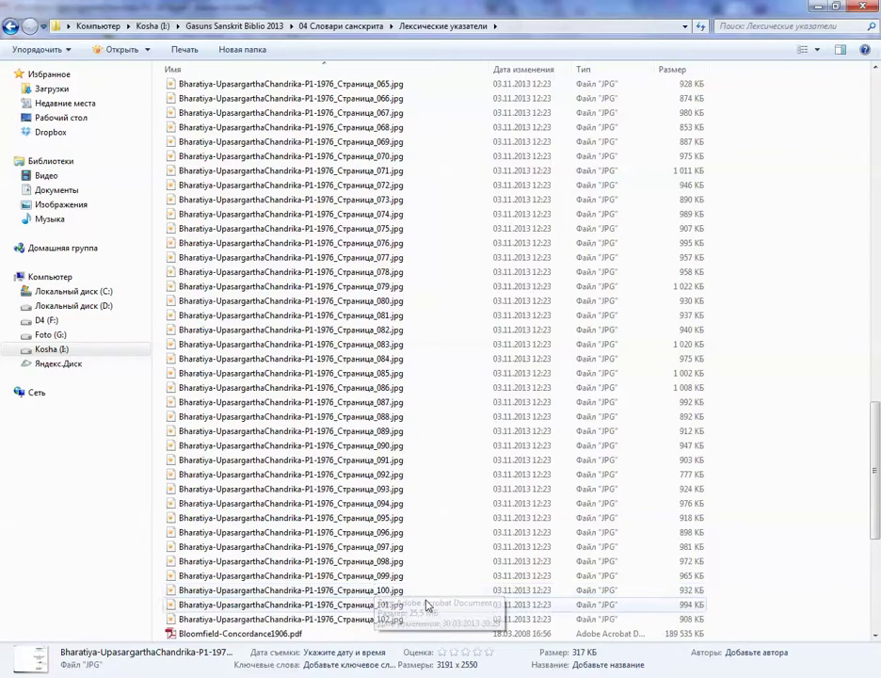
{"action": "scroll", "coordinate": [419, 612], "scroll_direction": "down", "scroll_amount": 4}
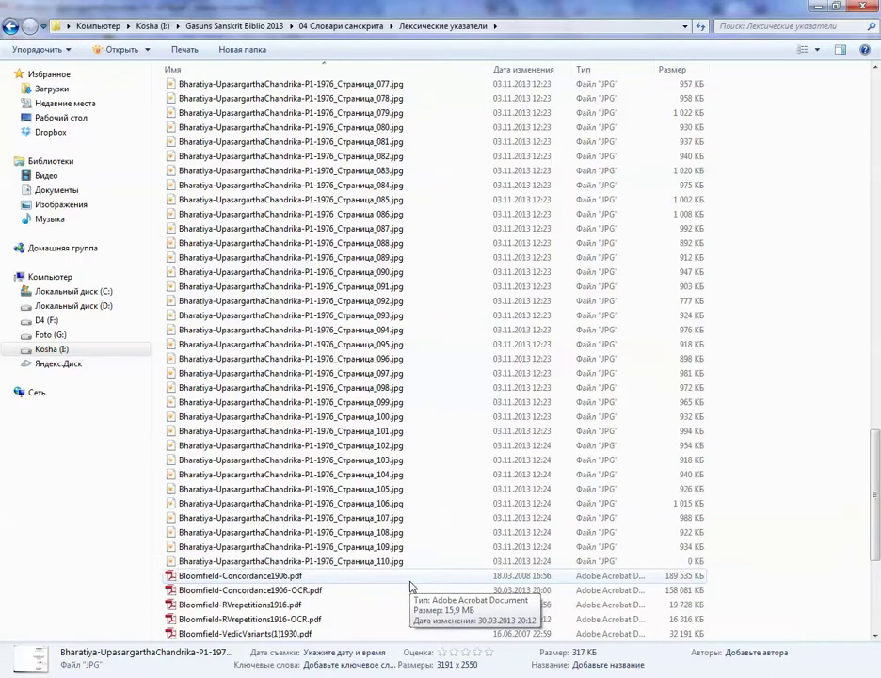
{"action": "scroll", "coordinate": [411, 585], "scroll_direction": "down", "scroll_amount": 1}
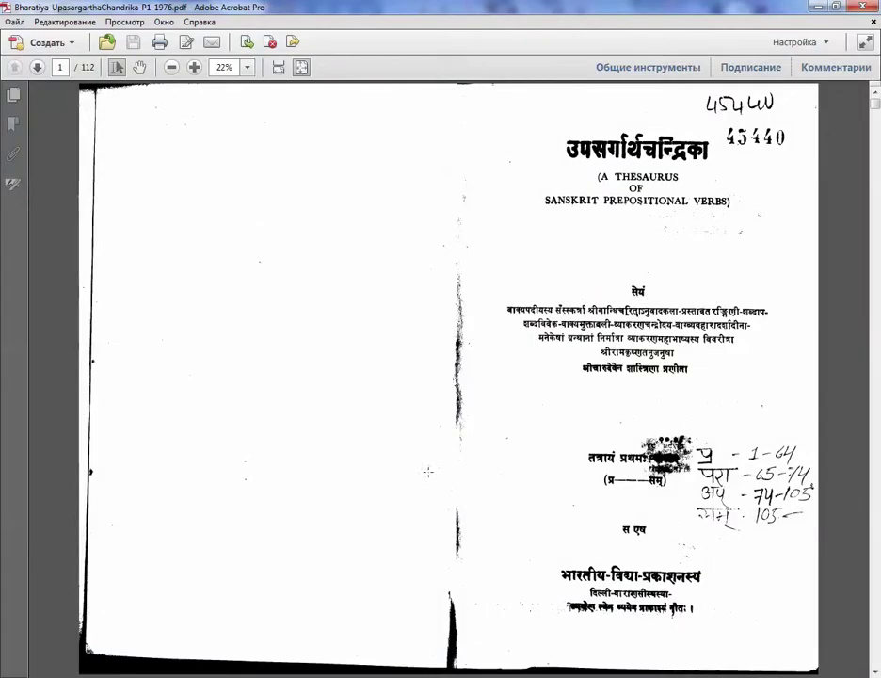
{"action": "key", "text": "alt+F4"}
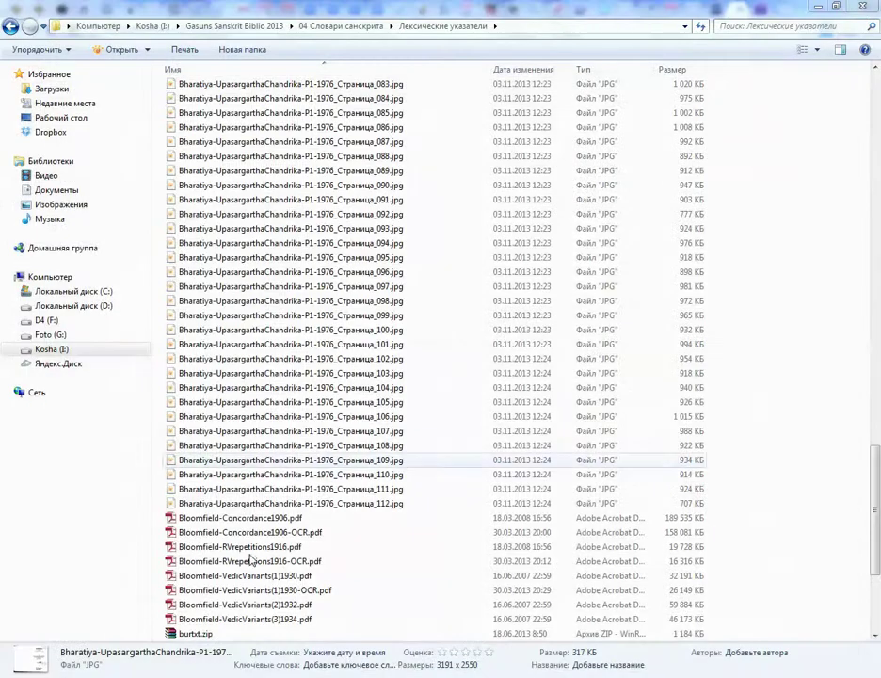
{"action": "key", "text": "super"}
Step: Launch SanskritOCR from its folder in the All Programs list
{"action": "left_click", "coordinate": [28, 630]}
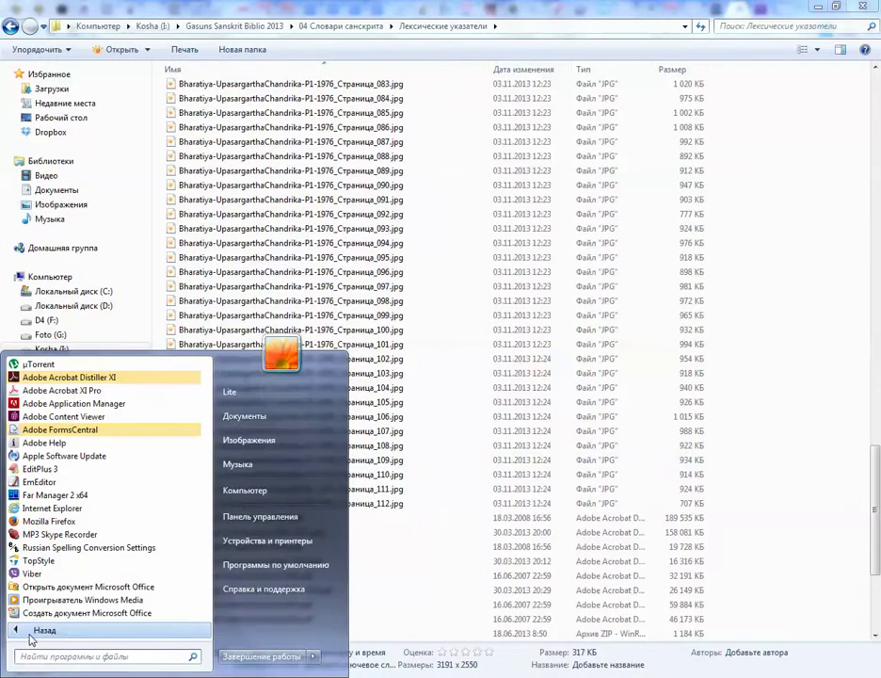
{"action": "scroll", "coordinate": [215, 527], "scroll_direction": "down", "scroll_amount": 10}
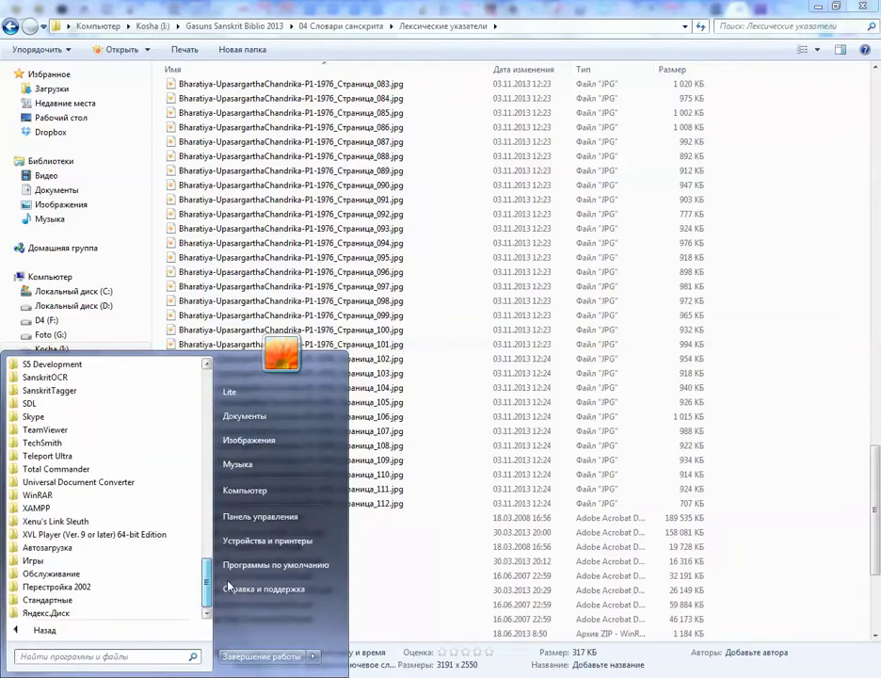
{"action": "scroll", "coordinate": [151, 419], "scroll_direction": "up", "scroll_amount": 1}
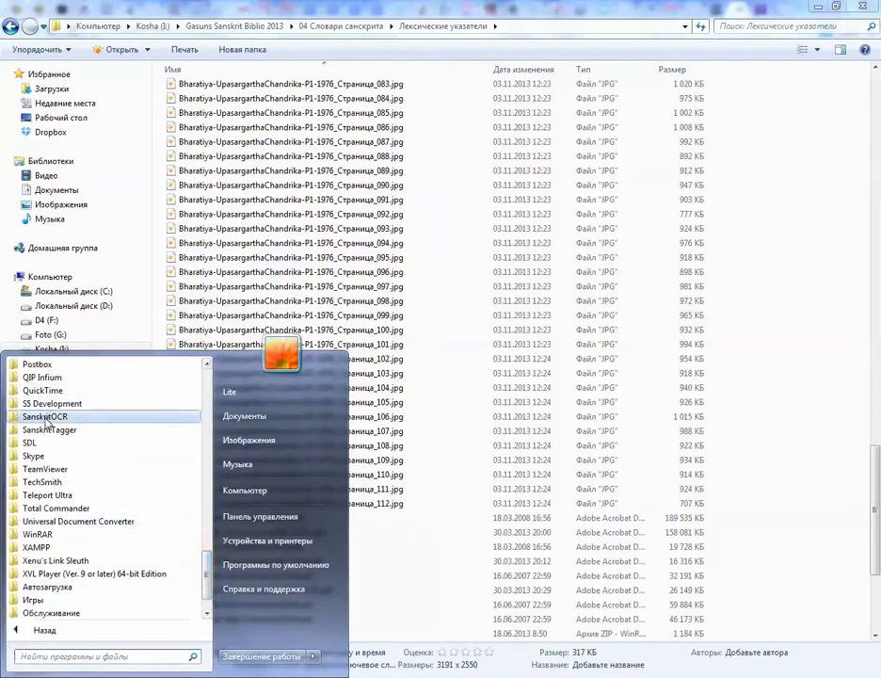
{"action": "left_click", "coordinate": [46, 419]}
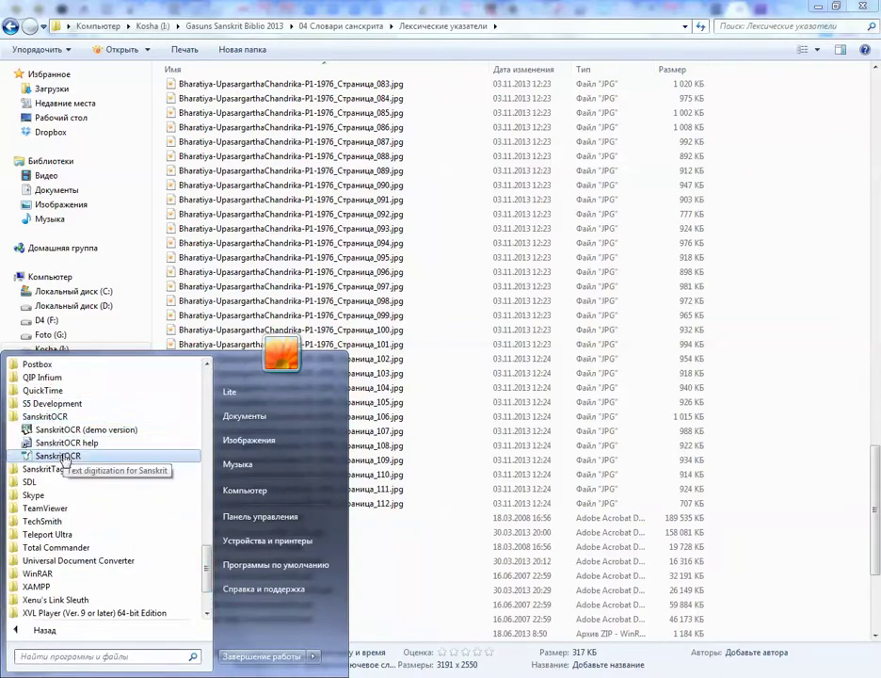
{"action": "left_click", "coordinate": [58, 455]}
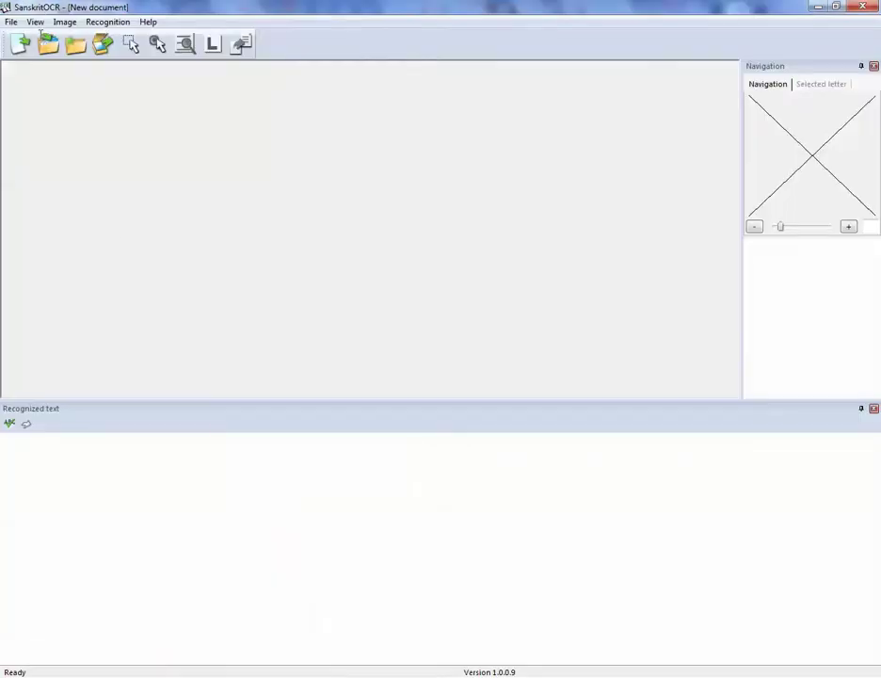
Step: Open images from Kosha (I:) > Gasuns Sanskrit Biblio 2013 > 04 Словари санскрита > Лексические указатели
{"action": "left_click", "coordinate": [12, 23]}
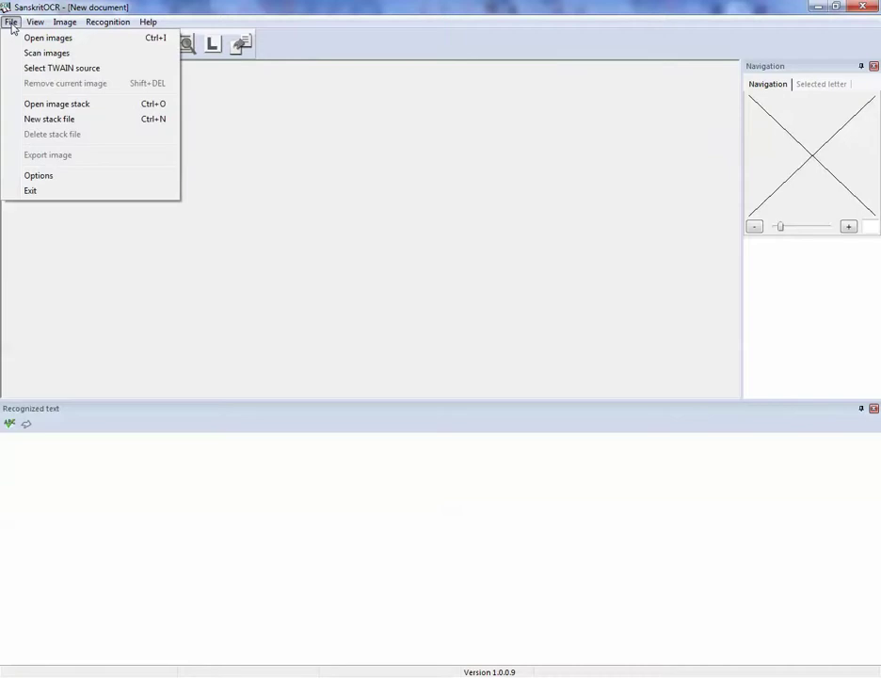
{"action": "left_click", "coordinate": [28, 37]}
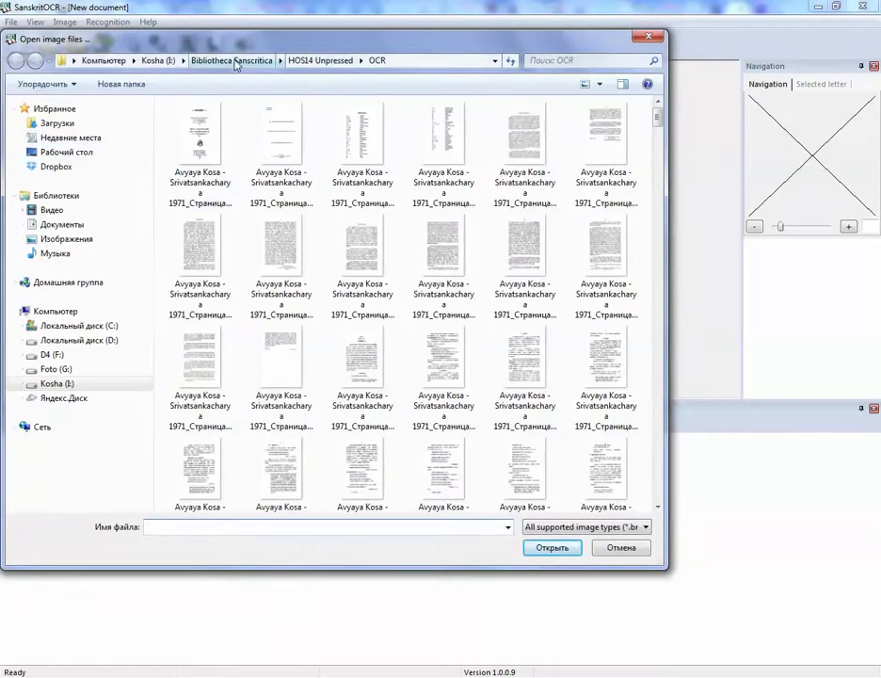
{"action": "left_click", "coordinate": [232, 60]}
{"action": "left_click", "coordinate": [157, 60]}
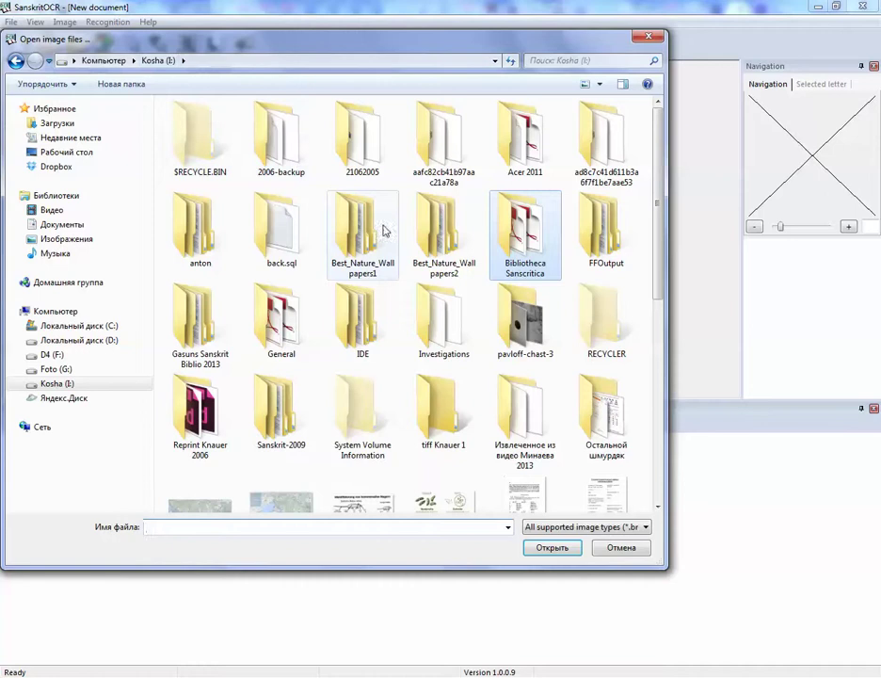
{"action": "double_click", "coordinate": [216, 323]}
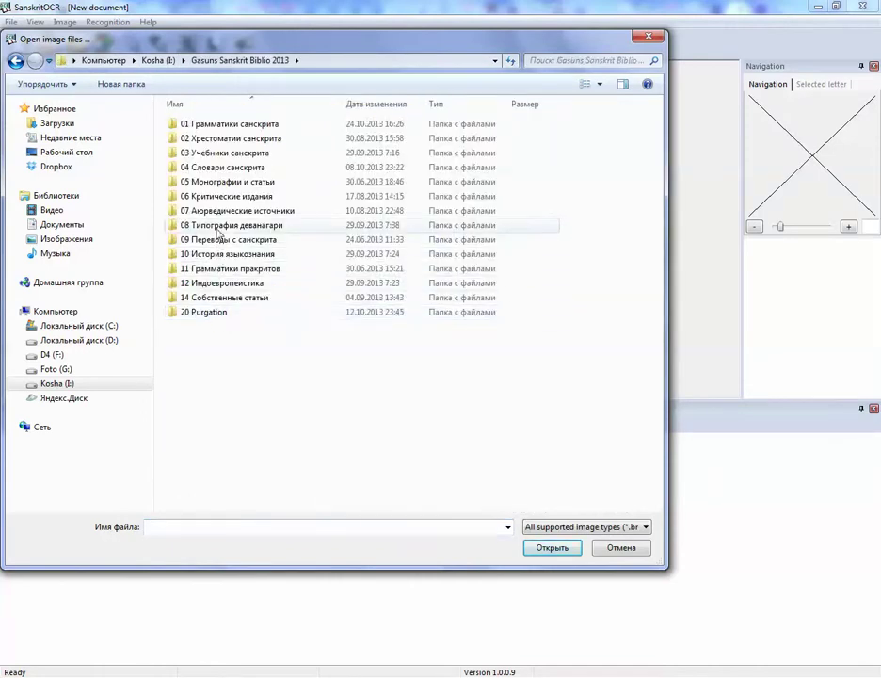
{"action": "double_click", "coordinate": [212, 167]}
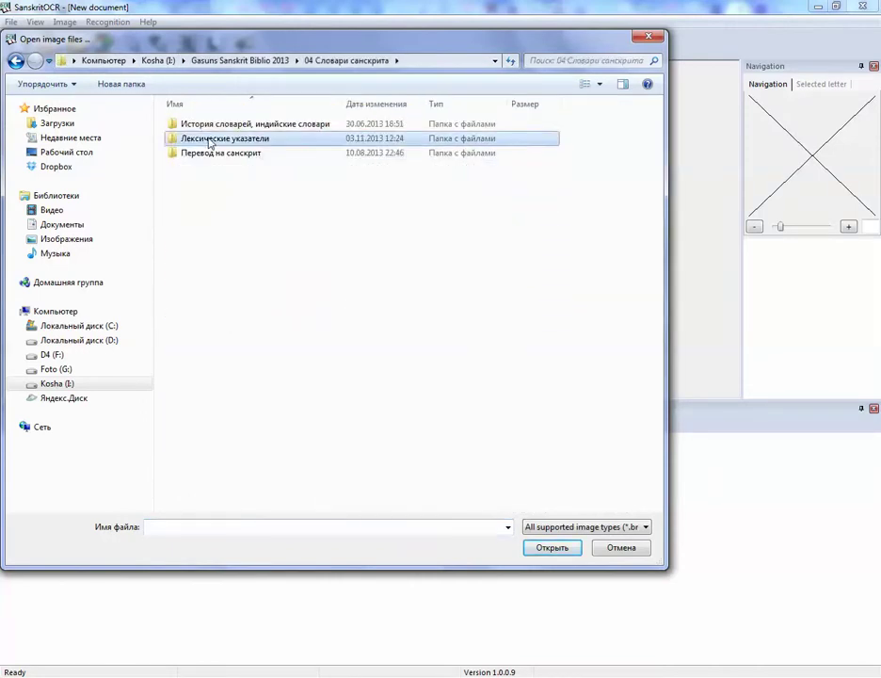
{"action": "double_click", "coordinate": [210, 141]}
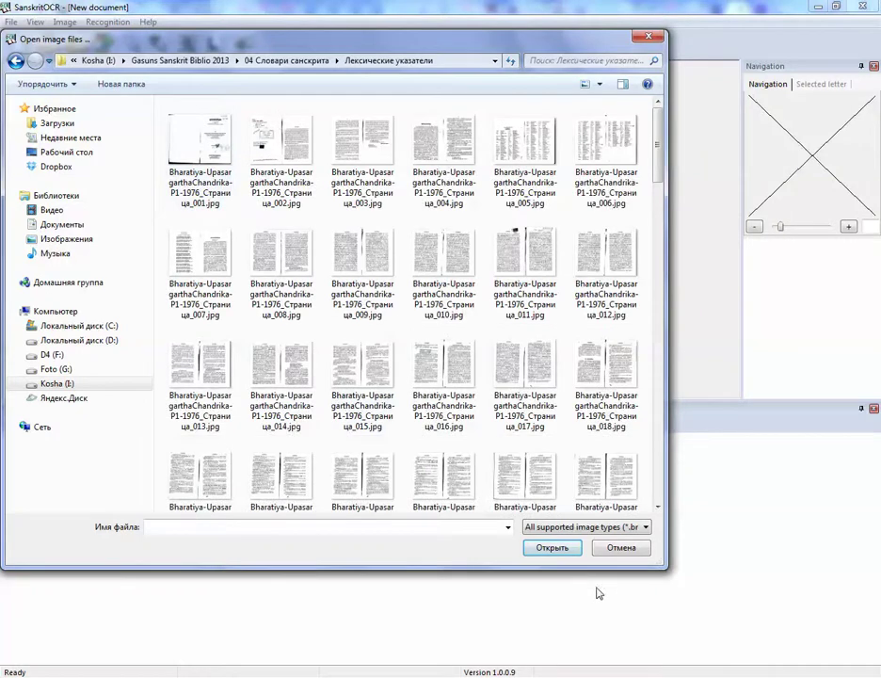
Step: Select all the JPG page scans in the folder and import them
{"action": "left_click", "coordinate": [585, 527]}
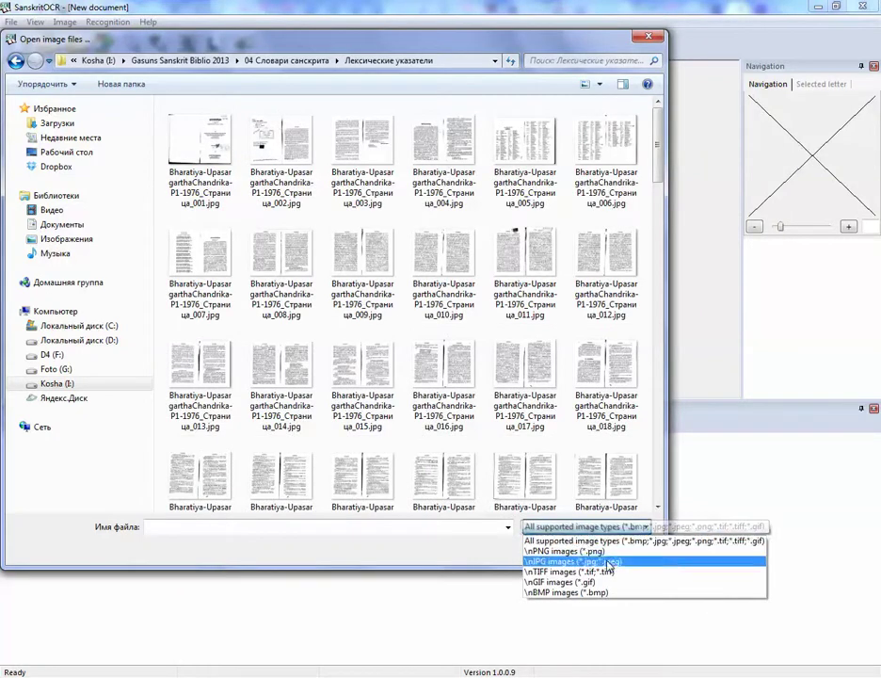
{"action": "left_click", "coordinate": [647, 140]}
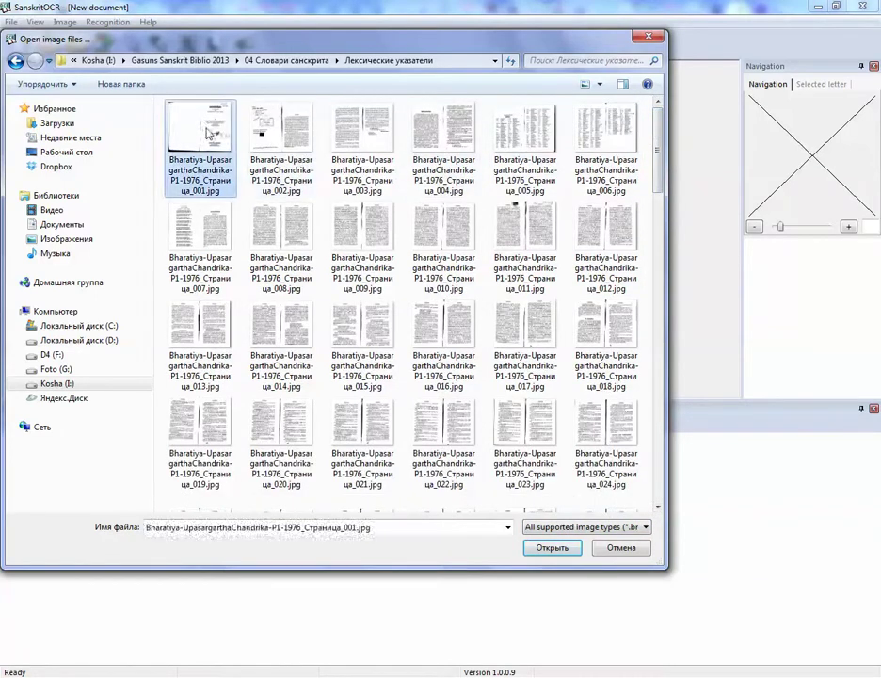
{"action": "key", "text": "ctrl+a"}
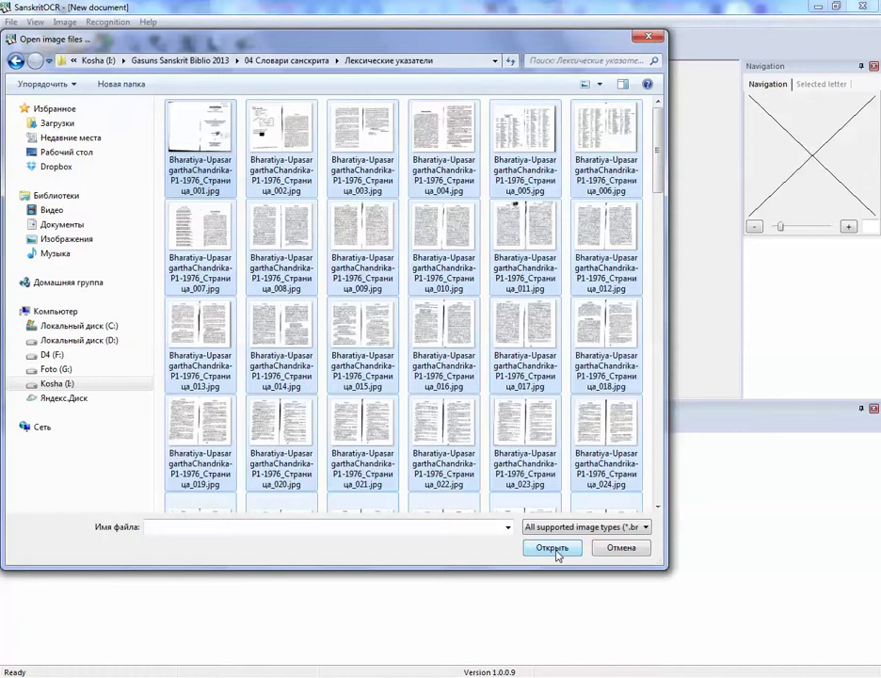
{"action": "left_click", "coordinate": [554, 551]}
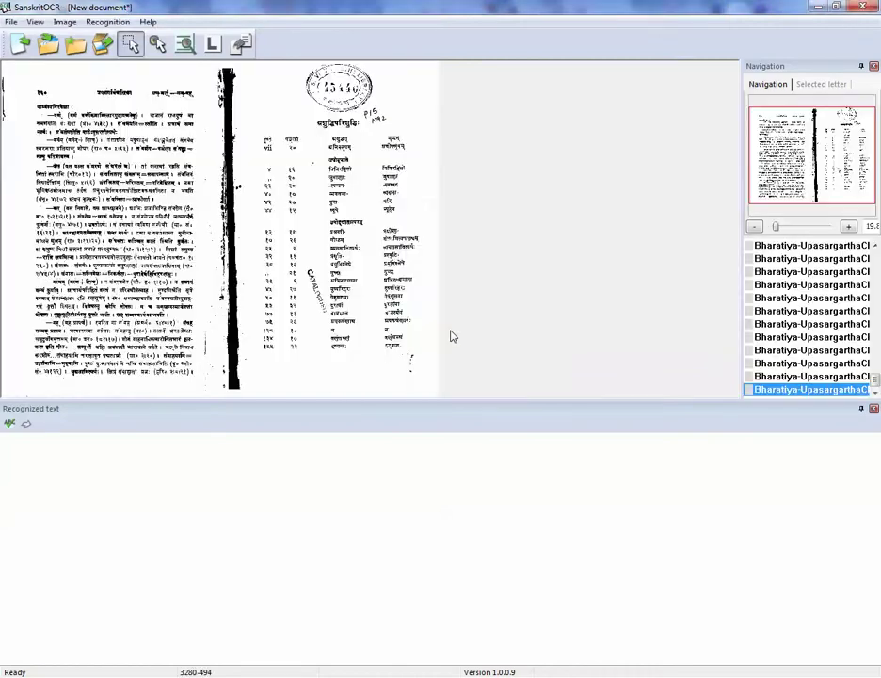
Step: Zoom the page scan to 100% and scroll it so the Devanagari lines are legible
{"action": "left_click", "coordinate": [848, 227]}
{"action": "left_click", "coordinate": [848, 227]}
{"action": "left_click", "coordinate": [848, 228]}
{"action": "left_click", "coordinate": [848, 228]}
{"action": "left_click_drag", "start_coordinate": [453, 393], "coordinate": [260, 417]}
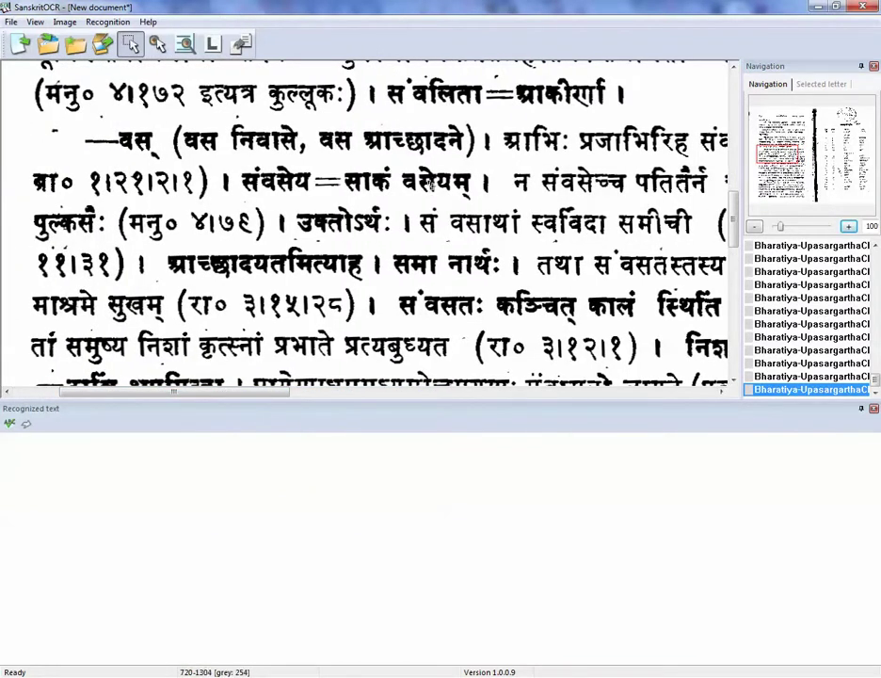
{"action": "left_click_drag", "start_coordinate": [733, 209], "coordinate": [734, 281]}
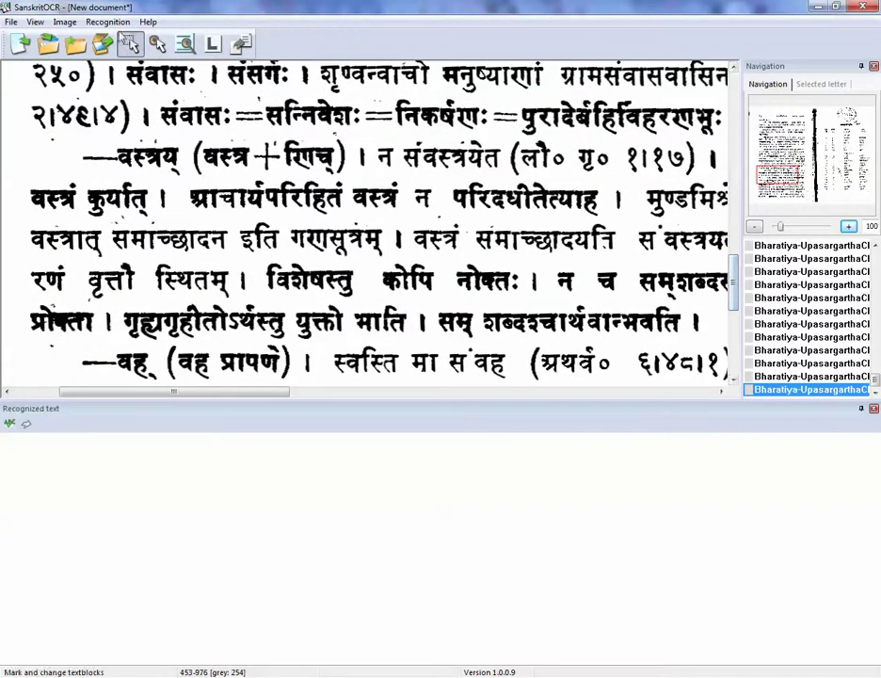
{"action": "left_click", "coordinate": [109, 21]}
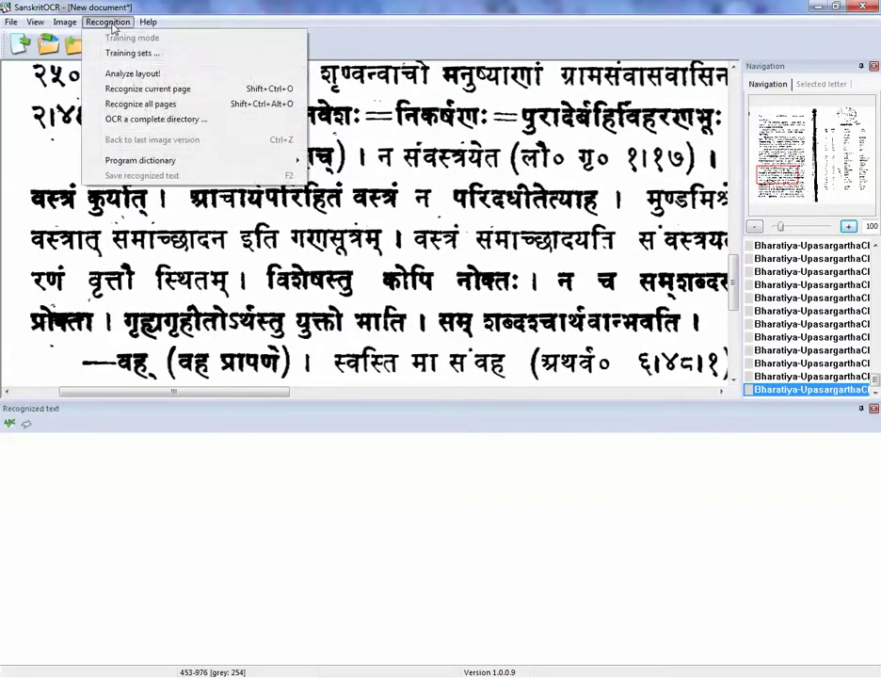
Step: Run Recognize all pages on the imported page images
{"action": "left_click", "coordinate": [140, 104]}
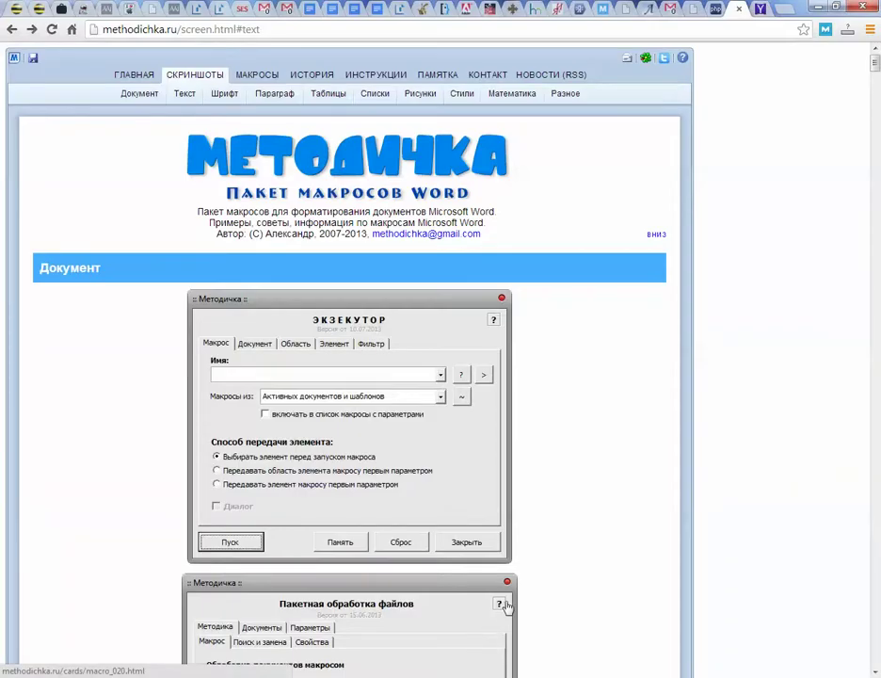
Step: Open a Chrome incognito window and go to vk.com
{"action": "key", "text": "ctrl+shift+n"}
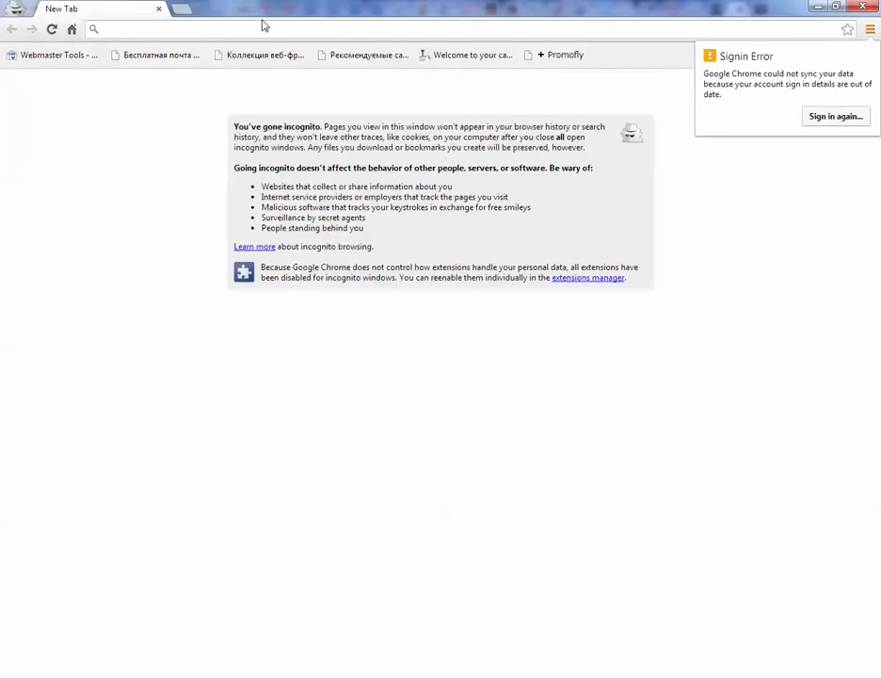
{"action": "left_click", "coordinate": [266, 28]}
{"action": "type", "text": "vk.com"}
{"action": "key", "text": "Return"}
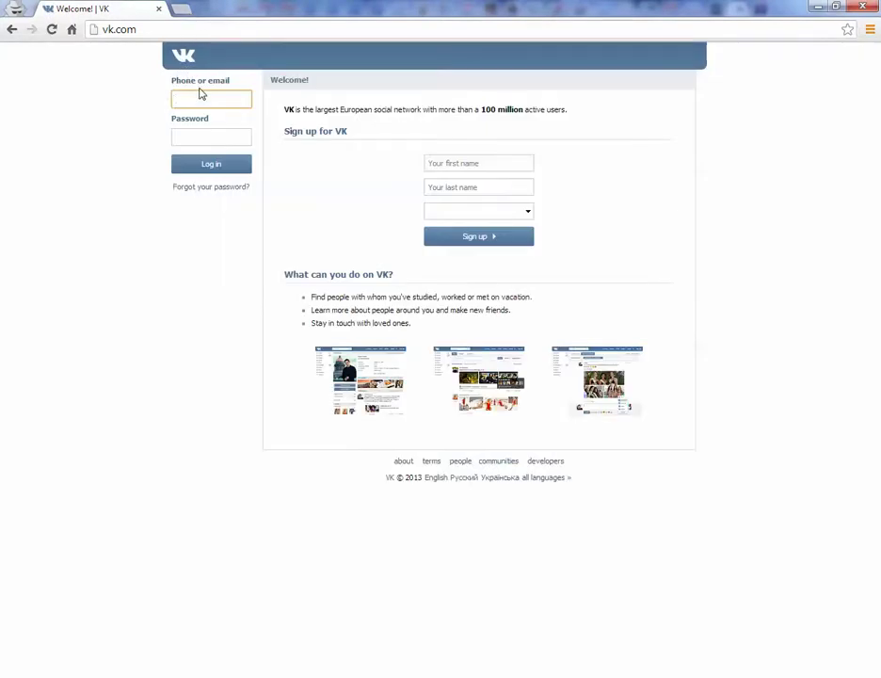
Step: Log in to VK with the autofilled account e-mail and the account password
{"action": "type", "text": "b"}
{"action": "left_click", "coordinate": [204, 115]}
{"action": "left_click", "coordinate": [213, 135]}
{"action": "type", "text": "•"}
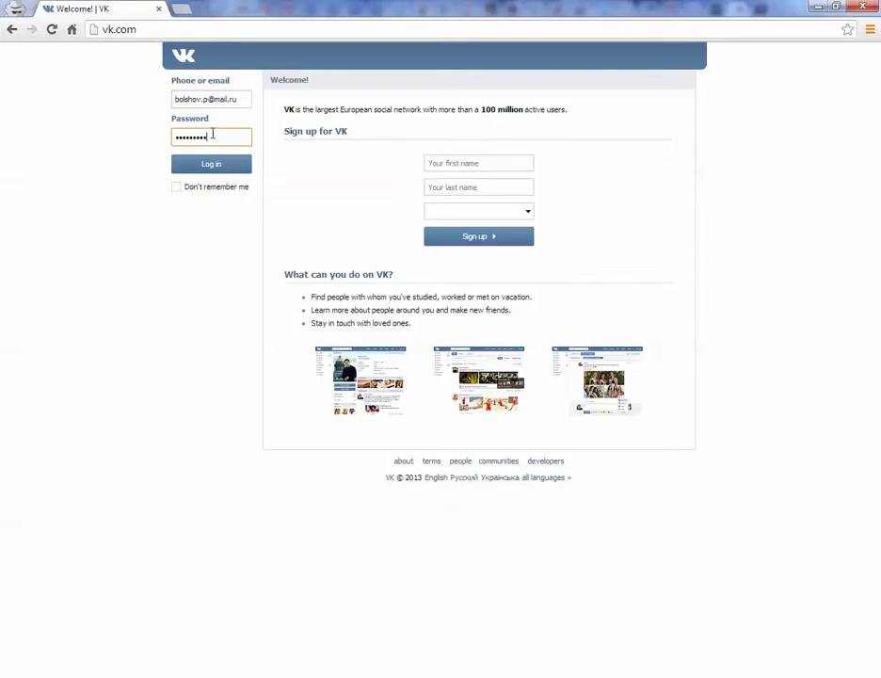
{"action": "key", "text": "Return"}
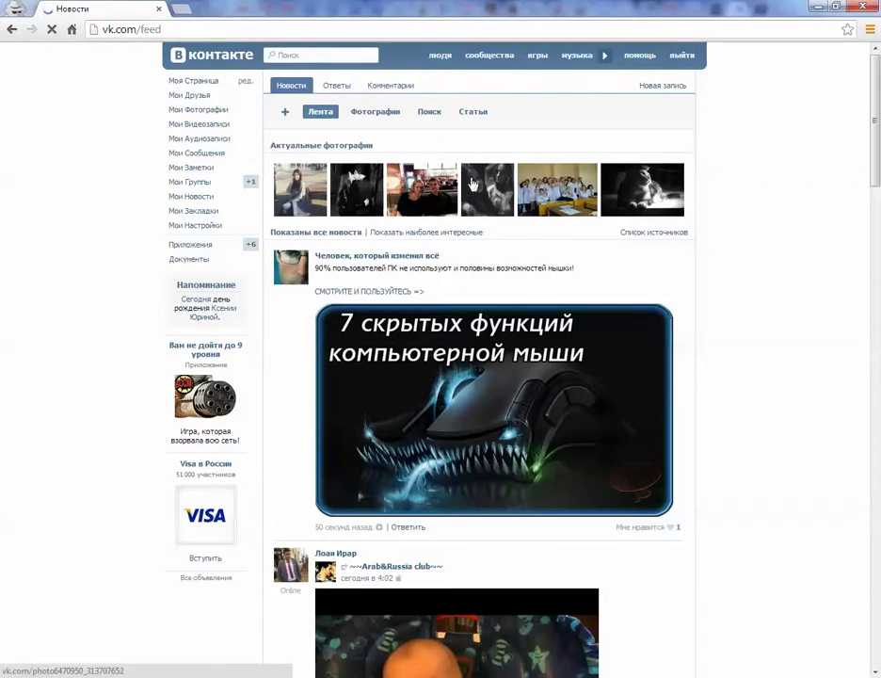
Step: View a current photo, then filter the feed to new photos and view the newest post's first two photos
{"action": "left_click", "coordinate": [543, 218]}
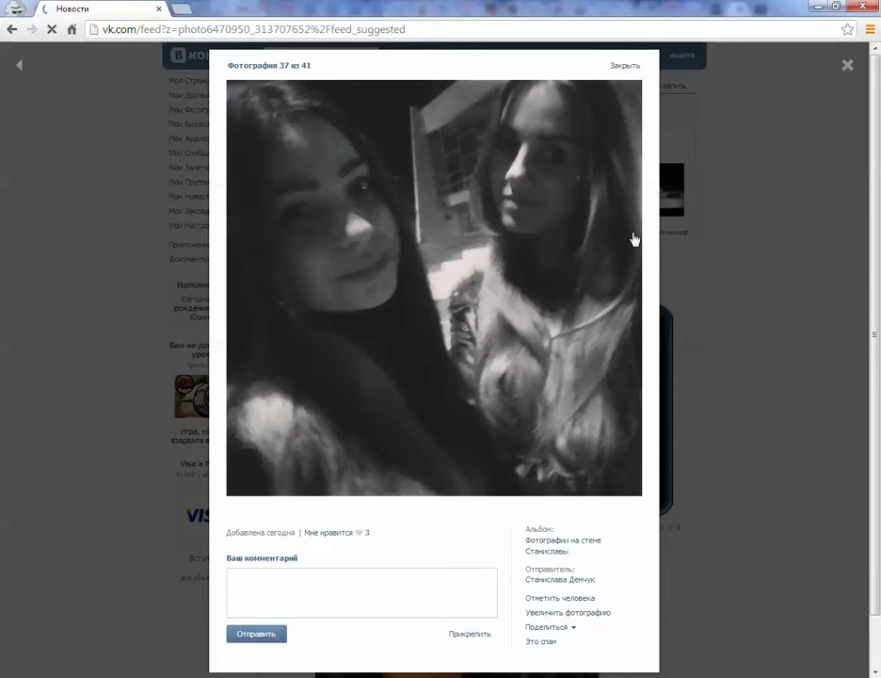
{"action": "left_click", "coordinate": [704, 240]}
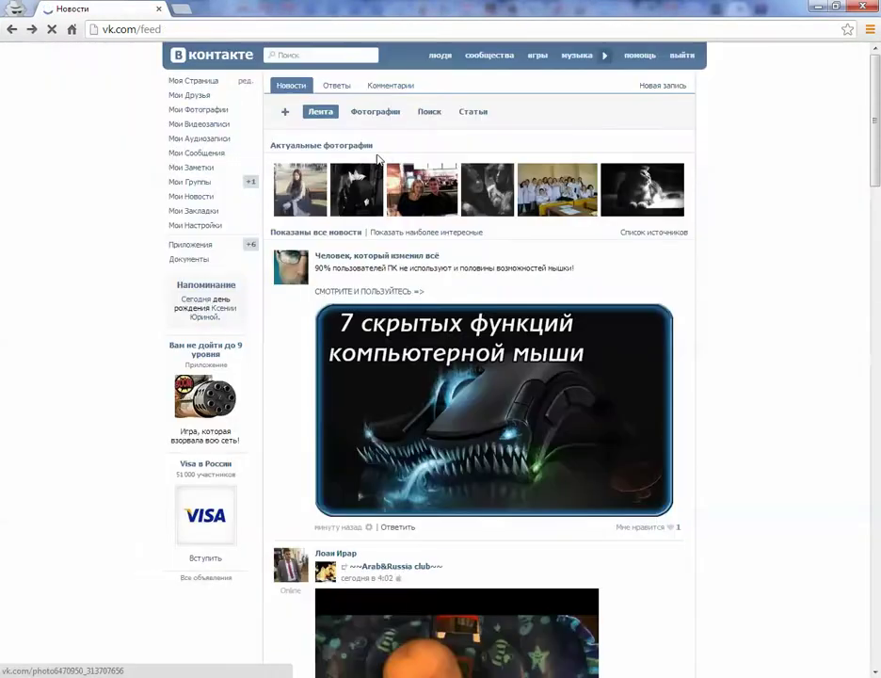
{"action": "left_click", "coordinate": [374, 115]}
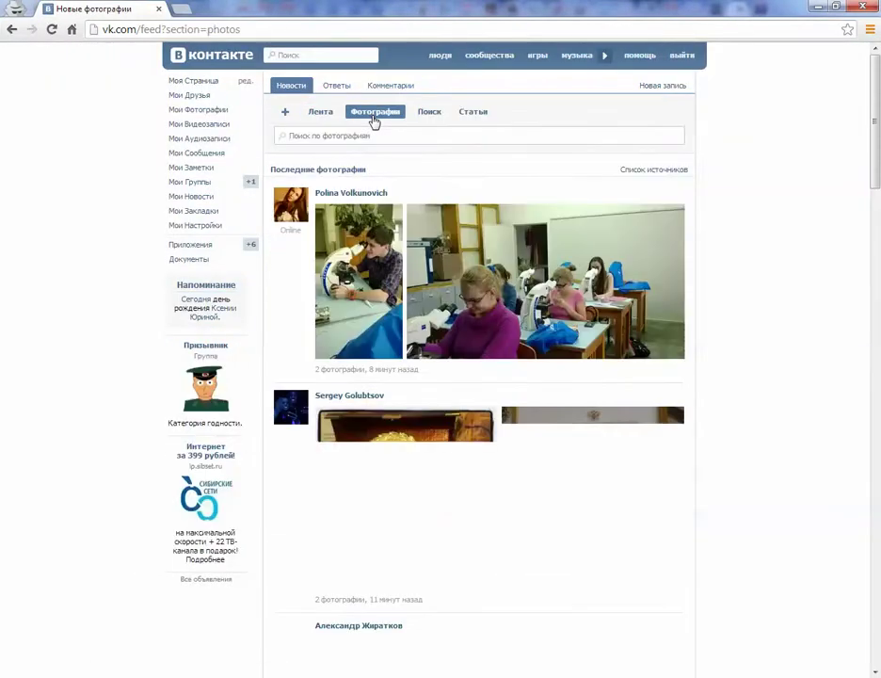
{"action": "left_click", "coordinate": [388, 273]}
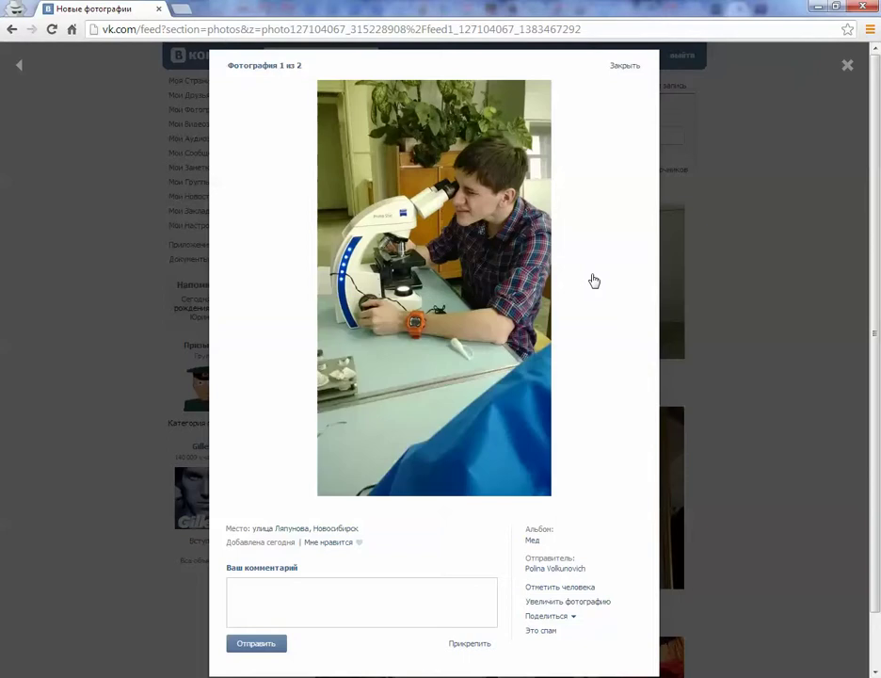
{"action": "left_click", "coordinate": [539, 360]}
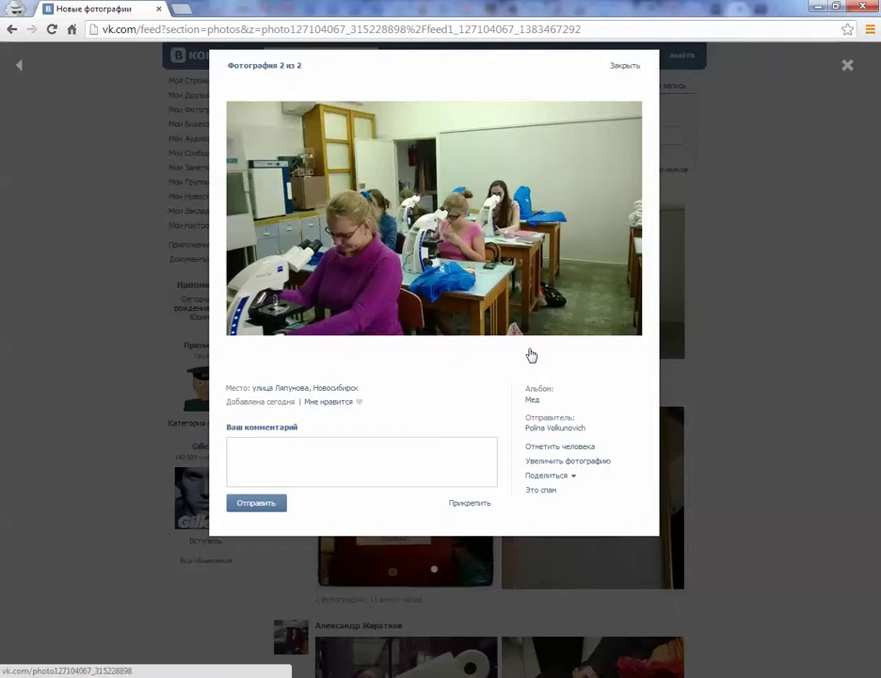
{"action": "left_click", "coordinate": [772, 216]}
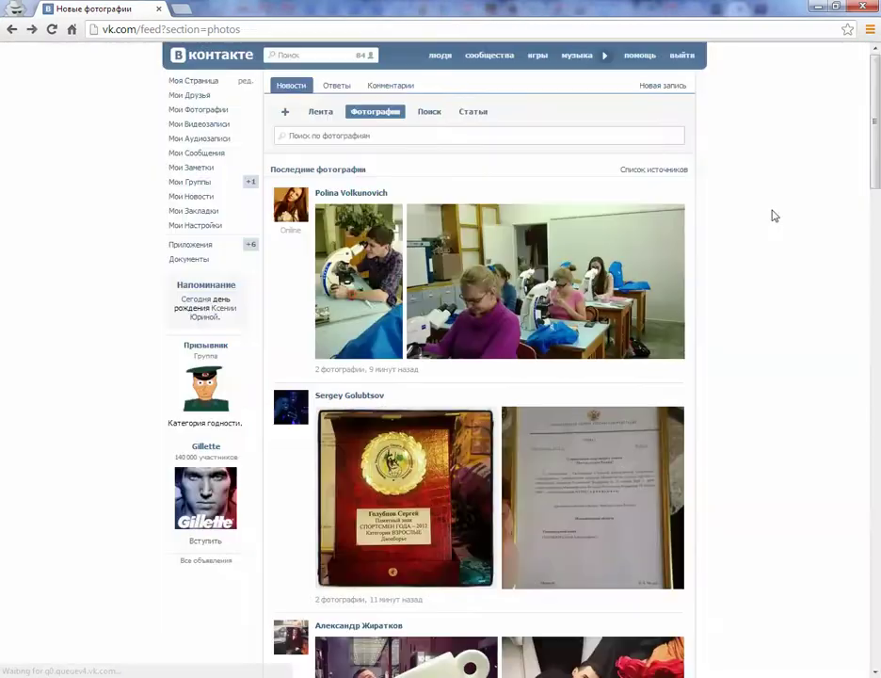
Step: Scroll down the Новые фотографии feed to the posts of medical students in white coats
{"action": "scroll", "coordinate": [773, 217], "scroll_direction": "down", "scroll_amount": 2}
{"action": "scroll", "coordinate": [773, 217], "scroll_direction": "down", "scroll_amount": 3}
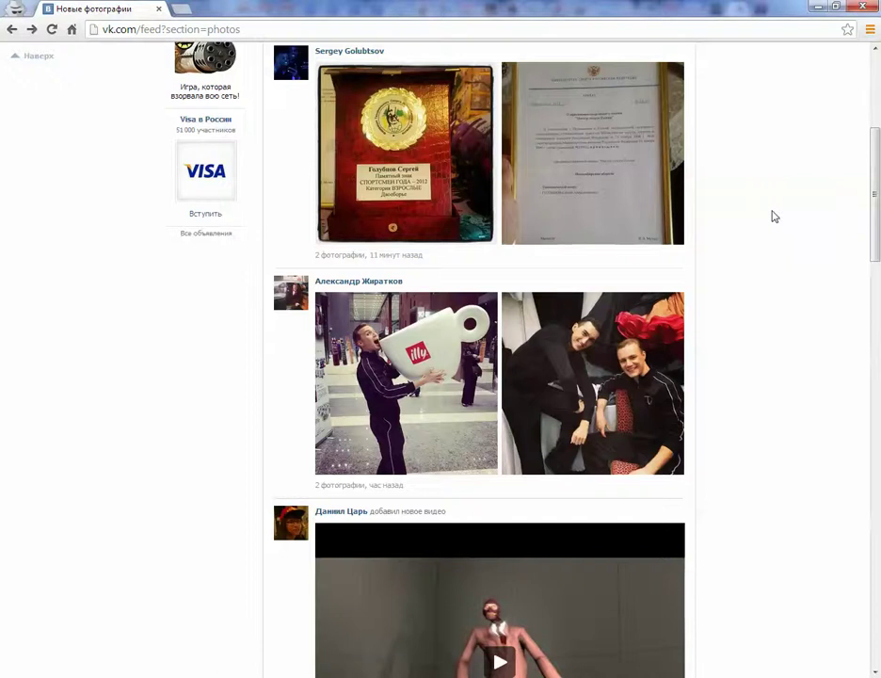
{"action": "scroll", "coordinate": [773, 217], "scroll_direction": "down", "scroll_amount": 2}
{"action": "scroll", "coordinate": [773, 217], "scroll_direction": "down", "scroll_amount": 5}
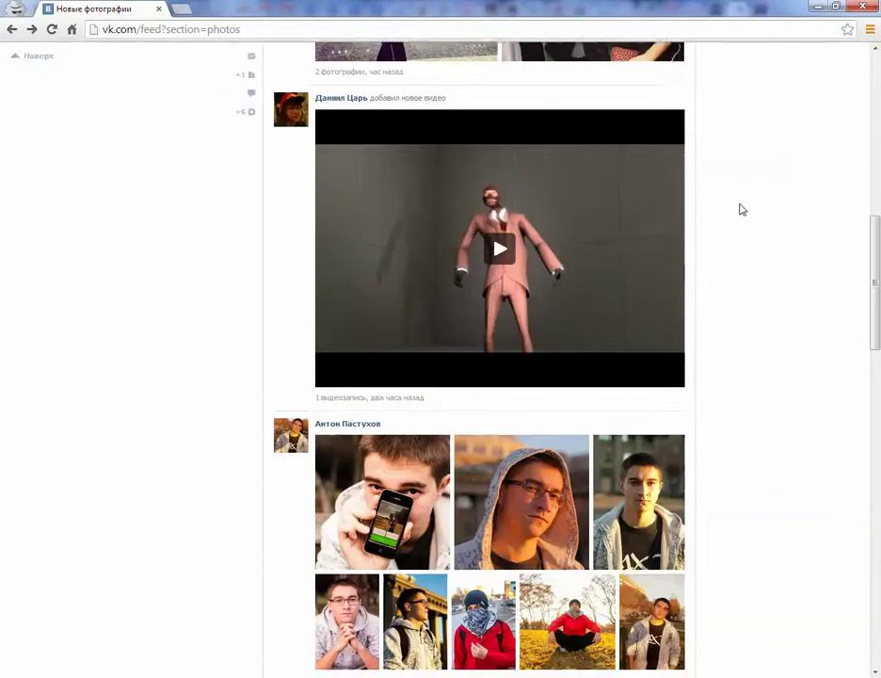
{"action": "scroll", "coordinate": [741, 209], "scroll_direction": "down", "scroll_amount": 3}
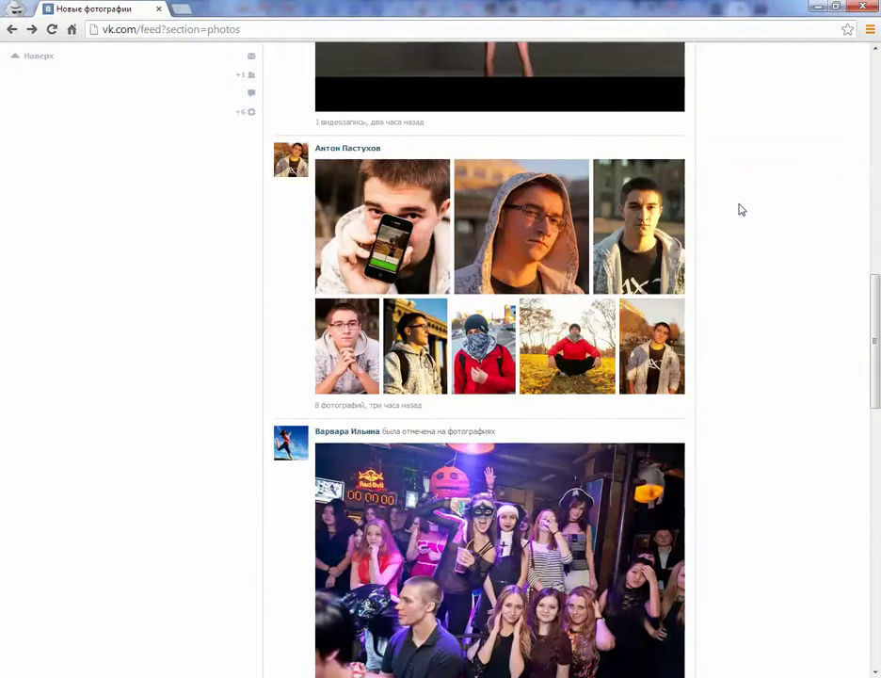
{"action": "scroll", "coordinate": [741, 209], "scroll_direction": "down", "scroll_amount": 5}
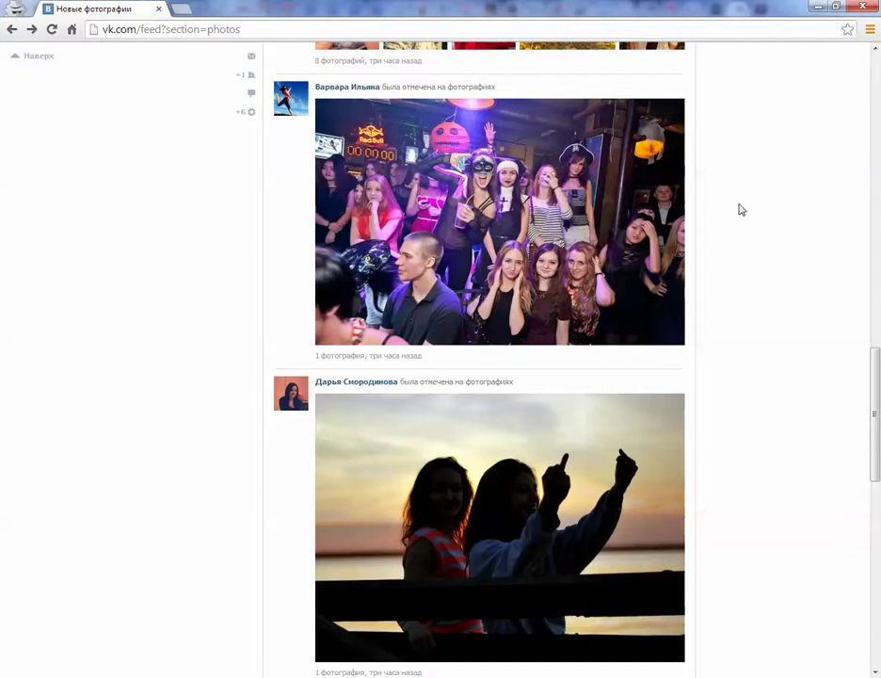
{"action": "scroll", "coordinate": [741, 209], "scroll_direction": "down", "scroll_amount": 4}
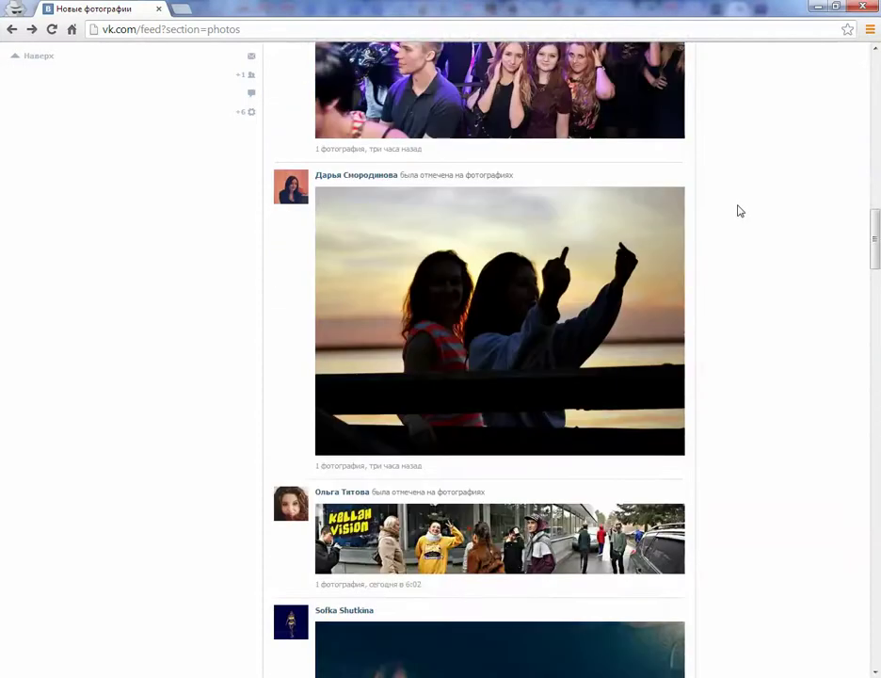
{"action": "scroll", "coordinate": [741, 211], "scroll_direction": "down", "scroll_amount": 4}
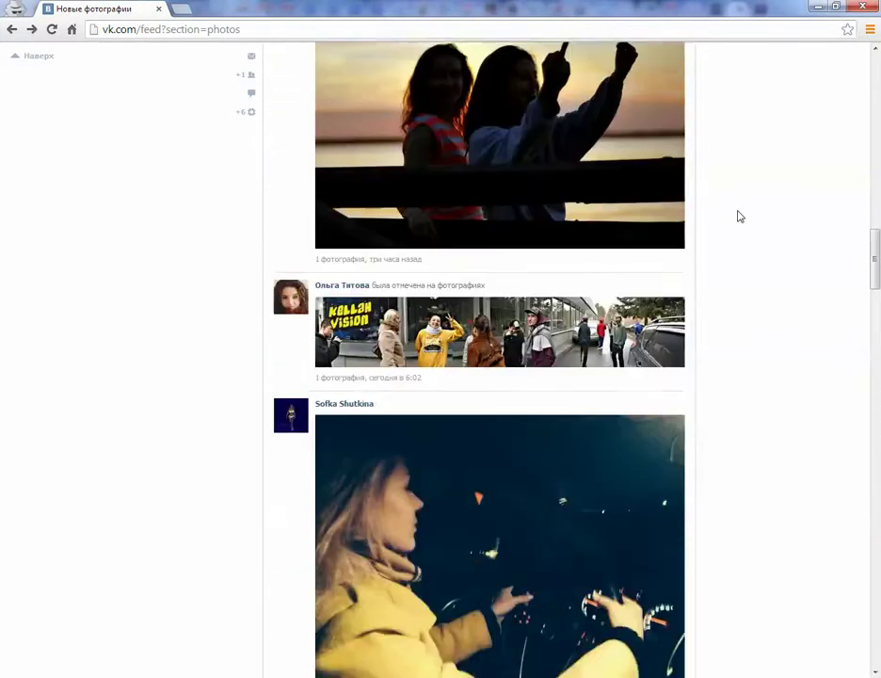
{"action": "scroll", "coordinate": [739, 216], "scroll_direction": "down", "scroll_amount": 2}
{"action": "scroll", "coordinate": [720, 235], "scroll_direction": "down", "scroll_amount": 3}
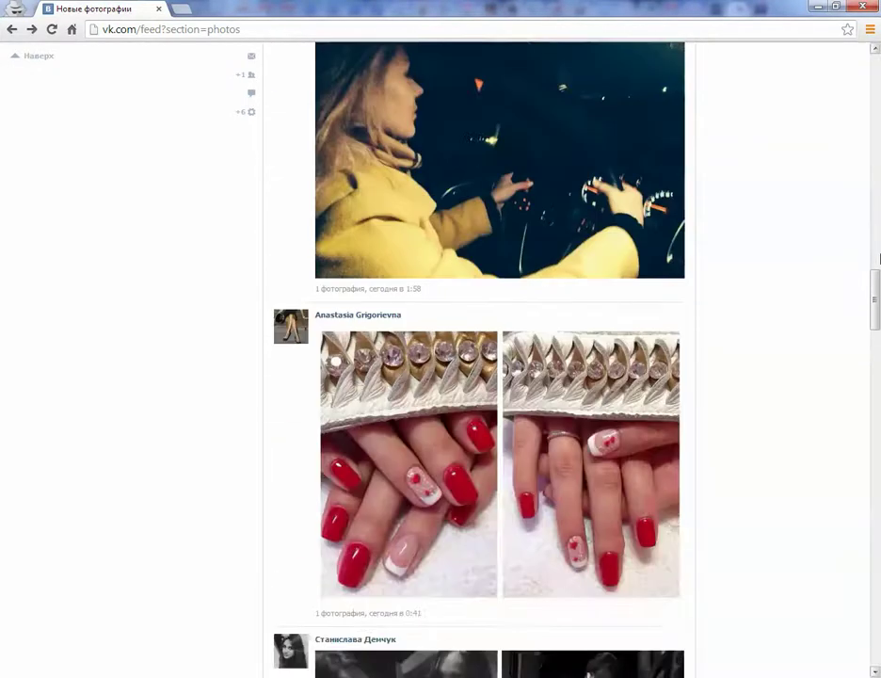
{"action": "scroll", "coordinate": [717, 252], "scroll_direction": "down", "scroll_amount": 4}
{"action": "scroll", "coordinate": [728, 261], "scroll_direction": "down", "scroll_amount": 2}
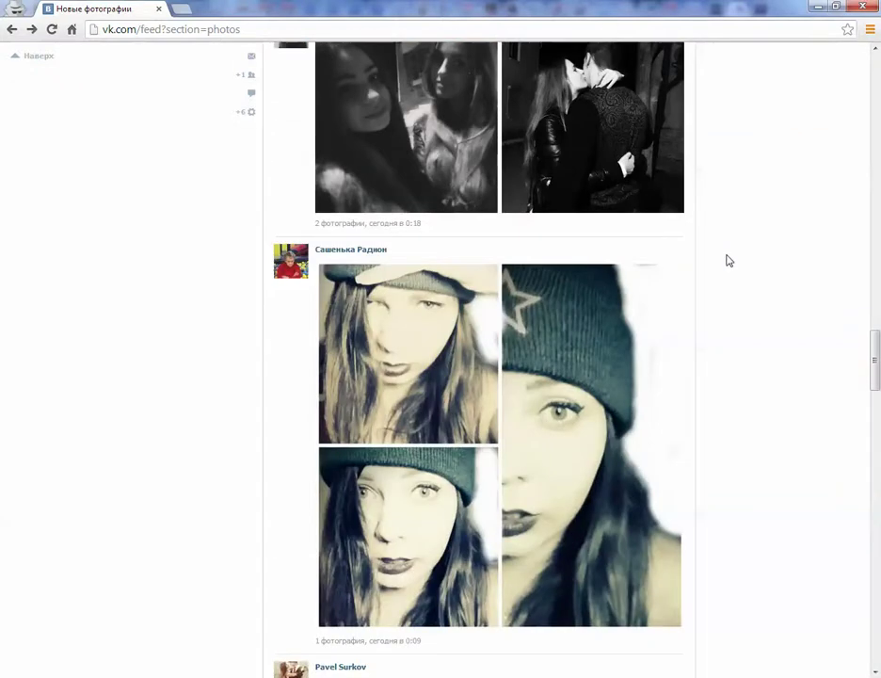
{"action": "scroll", "coordinate": [728, 261], "scroll_direction": "down", "scroll_amount": 1}
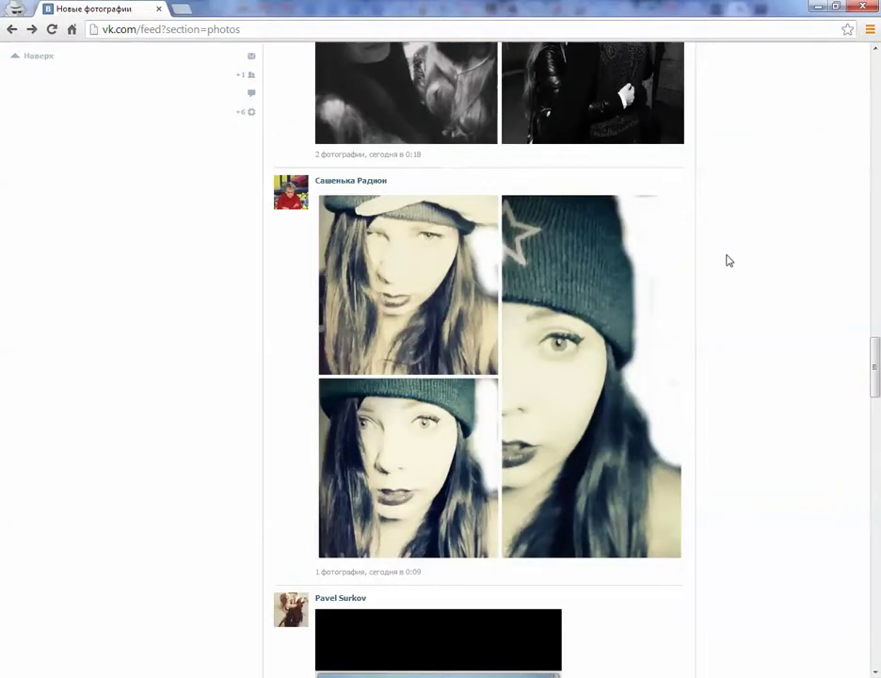
{"action": "scroll", "coordinate": [728, 261], "scroll_direction": "down", "scroll_amount": 5}
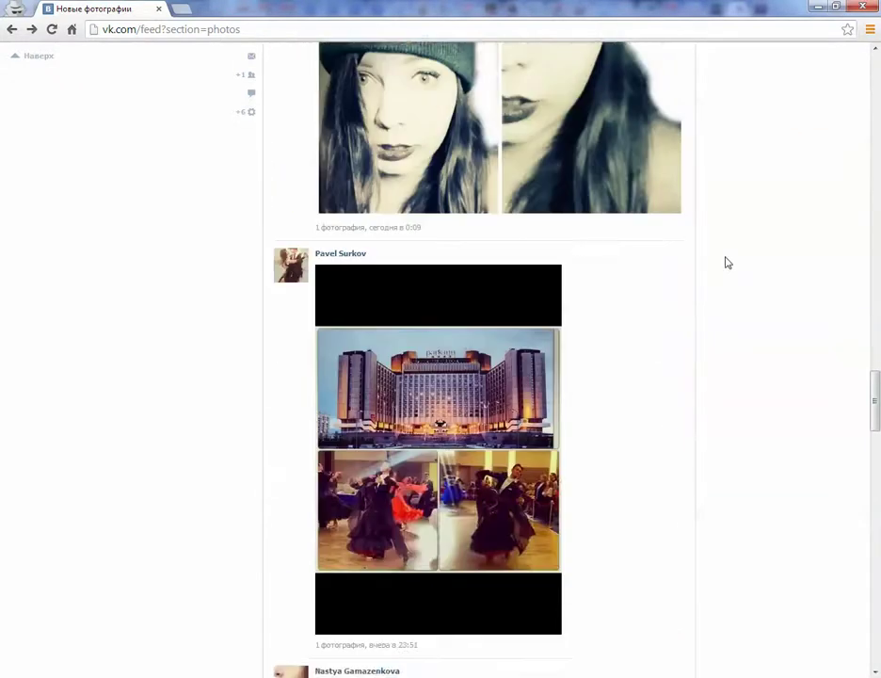
{"action": "scroll", "coordinate": [728, 263], "scroll_direction": "down", "scroll_amount": 6}
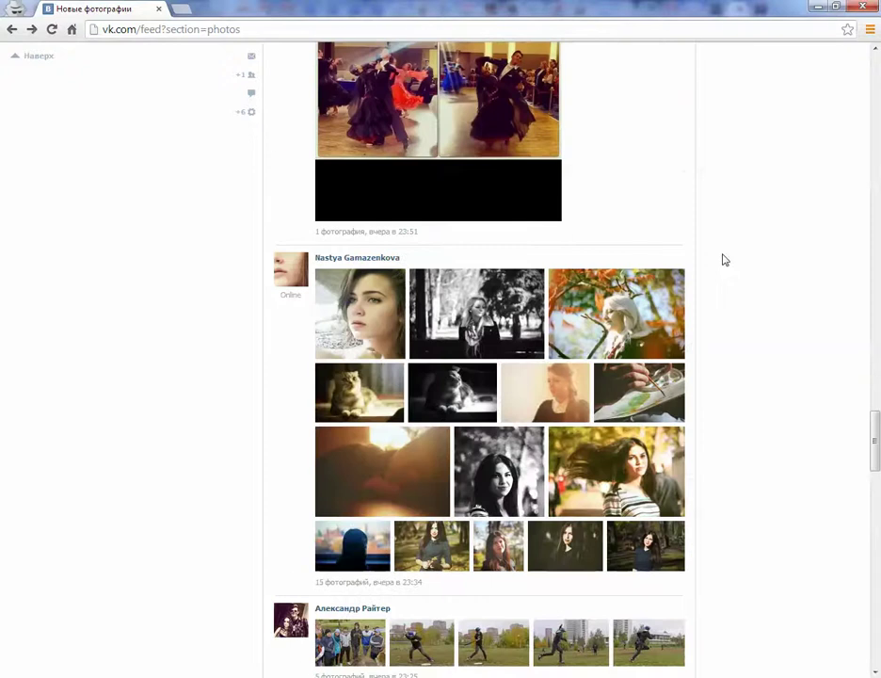
{"action": "scroll", "coordinate": [725, 260], "scroll_direction": "down", "scroll_amount": 2}
{"action": "scroll", "coordinate": [724, 260], "scroll_direction": "down", "scroll_amount": 8}
{"action": "scroll", "coordinate": [723, 260], "scroll_direction": "down", "scroll_amount": 10}
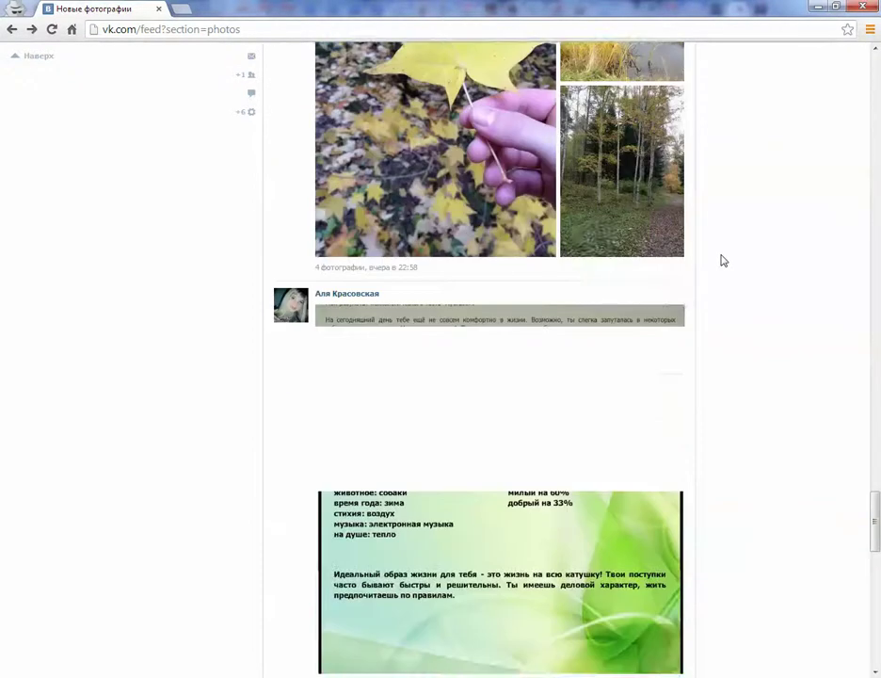
{"action": "scroll", "coordinate": [722, 260], "scroll_direction": "down", "scroll_amount": 5}
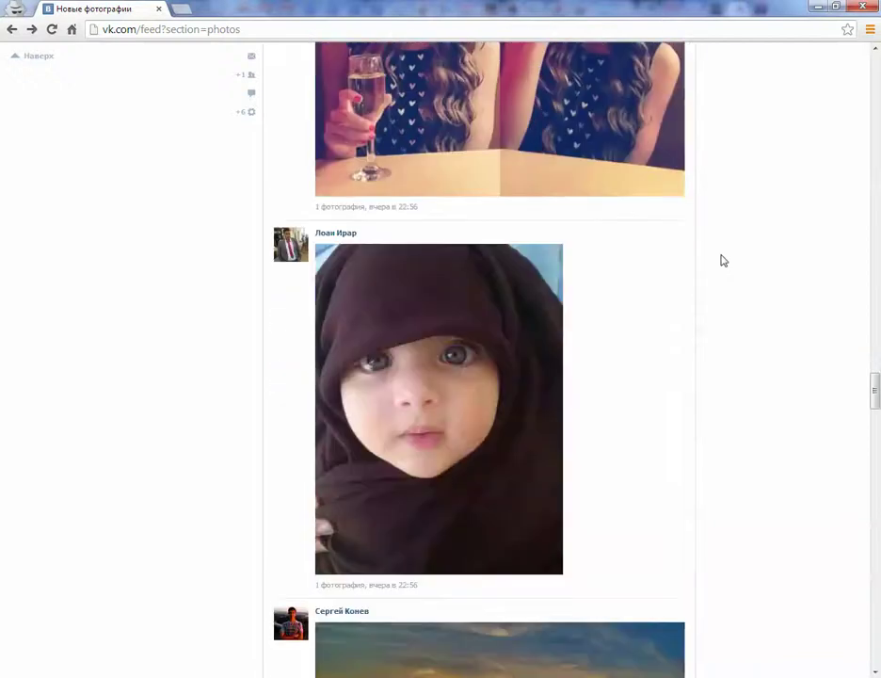
{"action": "scroll", "coordinate": [723, 260], "scroll_direction": "down", "scroll_amount": 9}
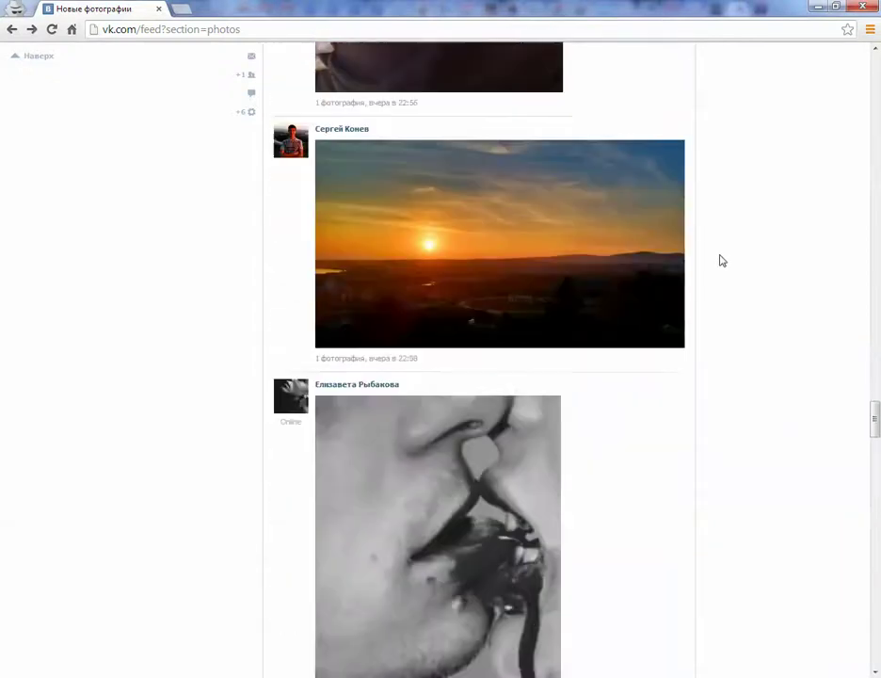
{"action": "scroll", "coordinate": [723, 260], "scroll_direction": "down", "scroll_amount": 9}
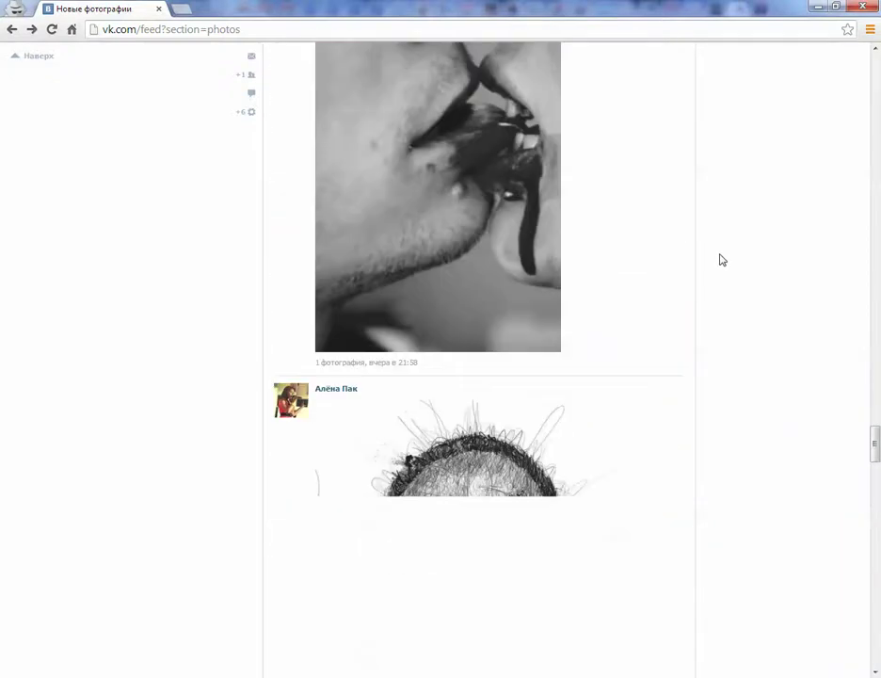
{"action": "scroll", "coordinate": [722, 259], "scroll_direction": "down", "scroll_amount": 1}
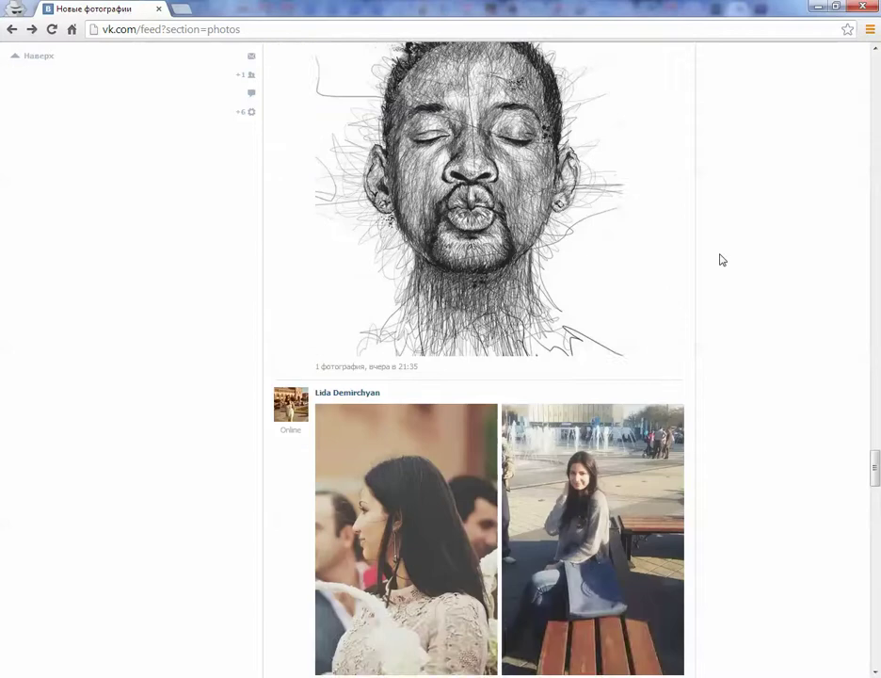
{"action": "scroll", "coordinate": [722, 260], "scroll_direction": "down", "scroll_amount": 4}
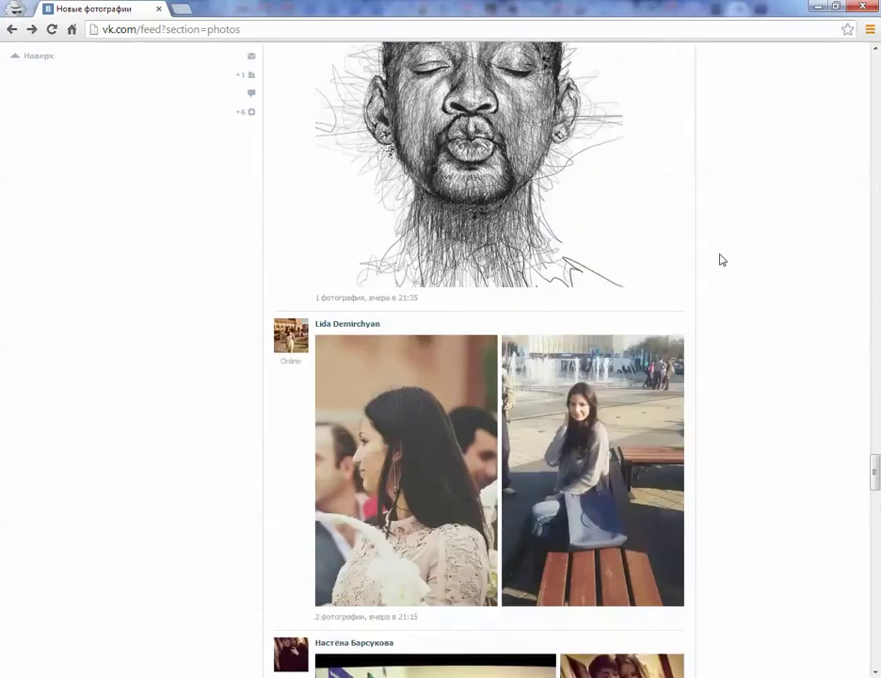
{"action": "scroll", "coordinate": [721, 261], "scroll_direction": "down", "scroll_amount": 1}
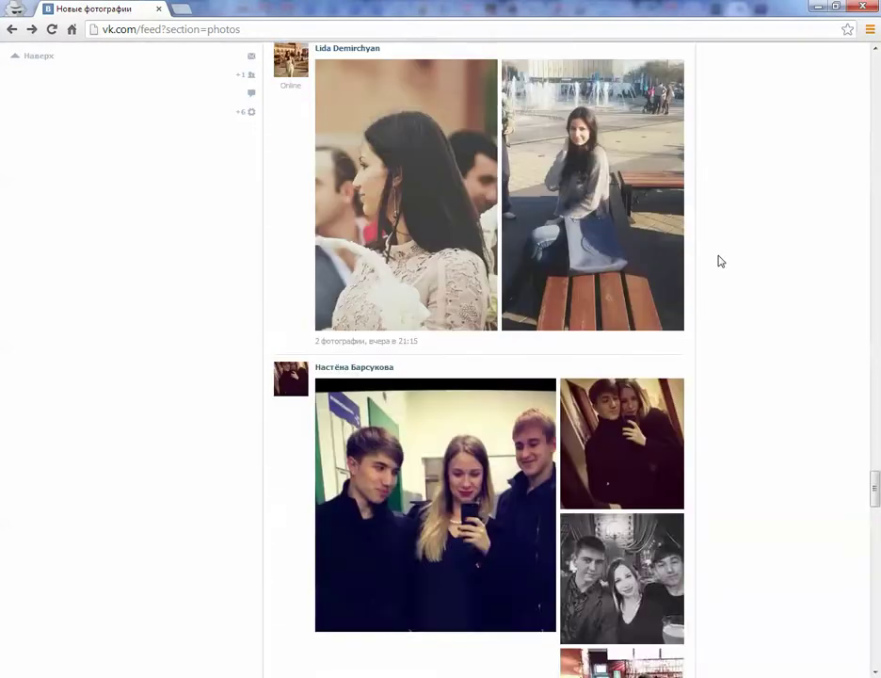
{"action": "scroll", "coordinate": [720, 261], "scroll_direction": "down", "scroll_amount": 1}
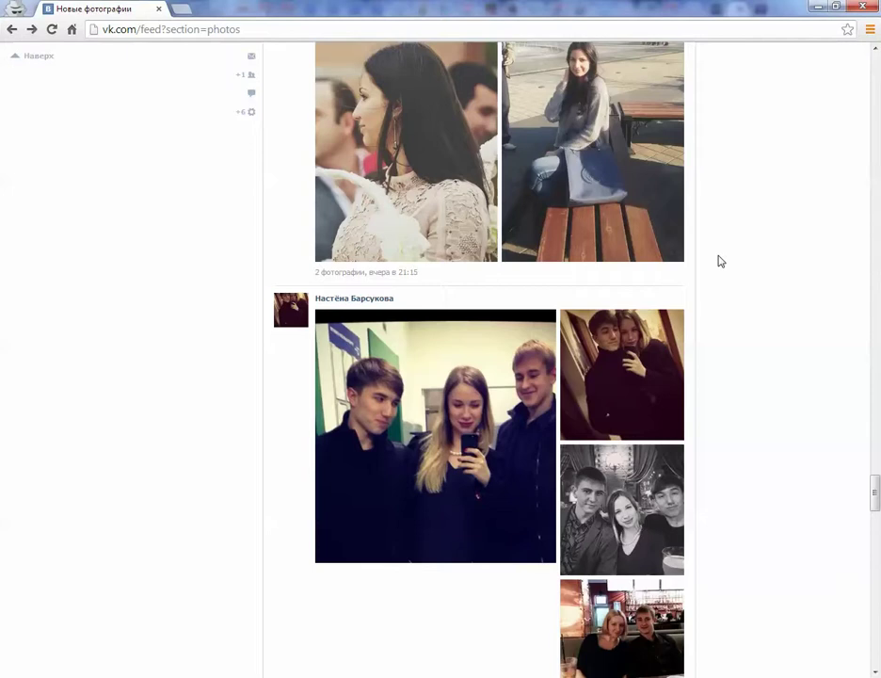
{"action": "scroll", "coordinate": [721, 261], "scroll_direction": "down", "scroll_amount": 1}
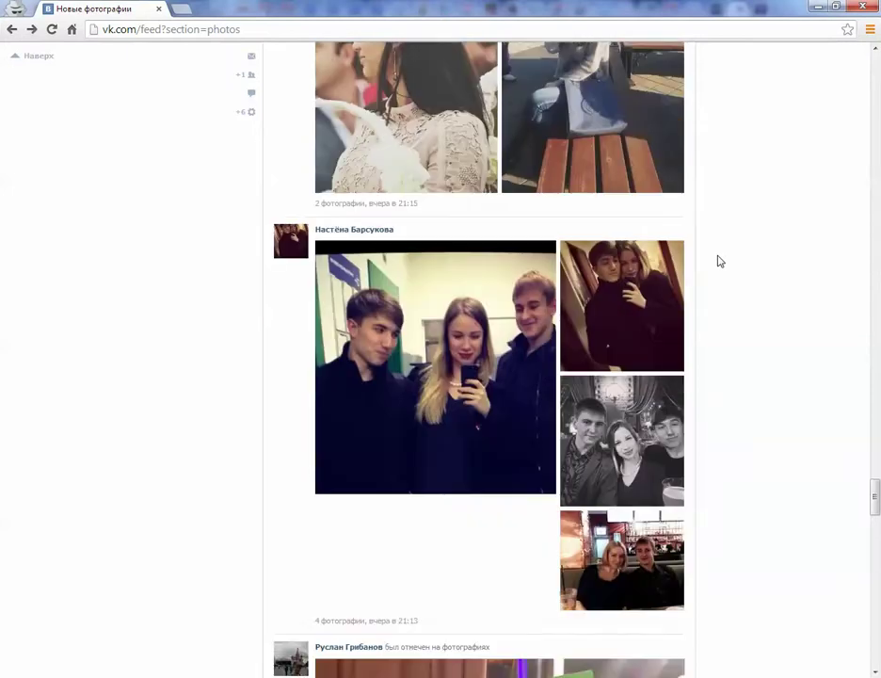
{"action": "scroll", "coordinate": [720, 261], "scroll_direction": "down", "scroll_amount": 8}
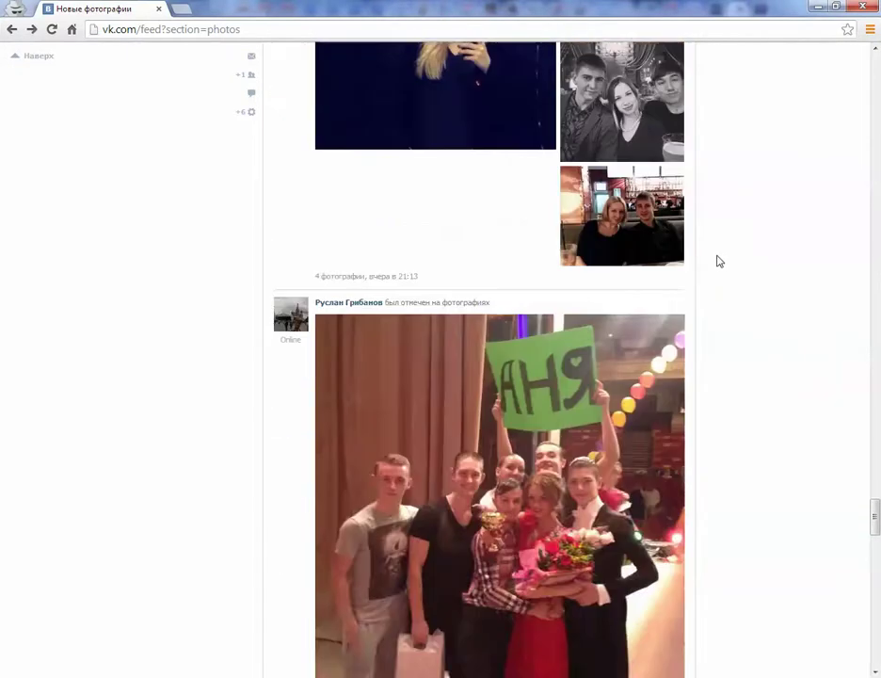
{"action": "scroll", "coordinate": [719, 260], "scroll_direction": "down", "scroll_amount": 7}
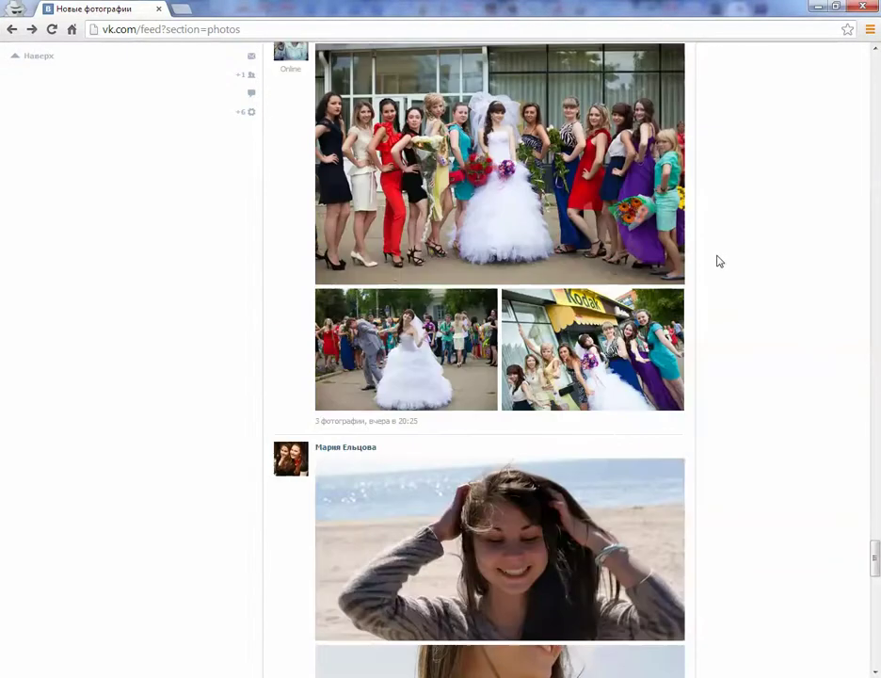
{"action": "middle_click", "coordinate": [717, 254]}
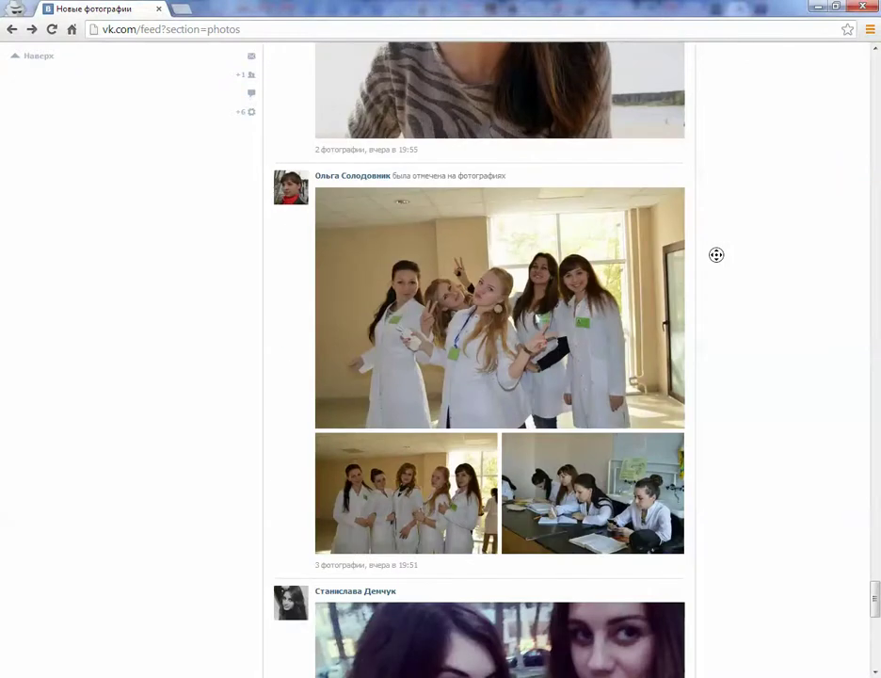
{"action": "middle_click", "coordinate": [718, 261]}
{"action": "scroll", "coordinate": [718, 261], "scroll_direction": "down", "scroll_amount": 3}
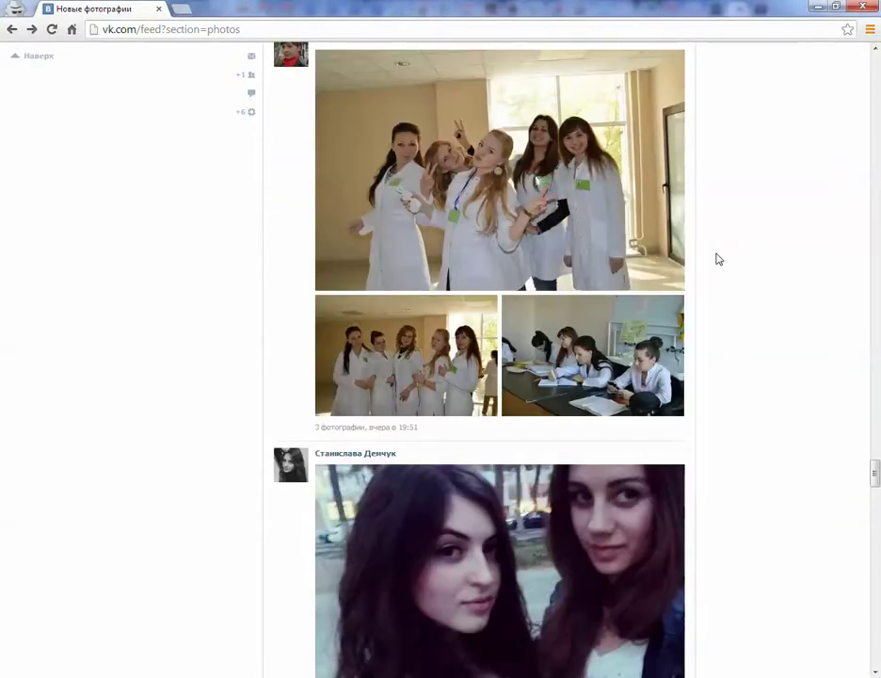
{"action": "scroll", "coordinate": [717, 259], "scroll_direction": "down", "scroll_amount": 2}
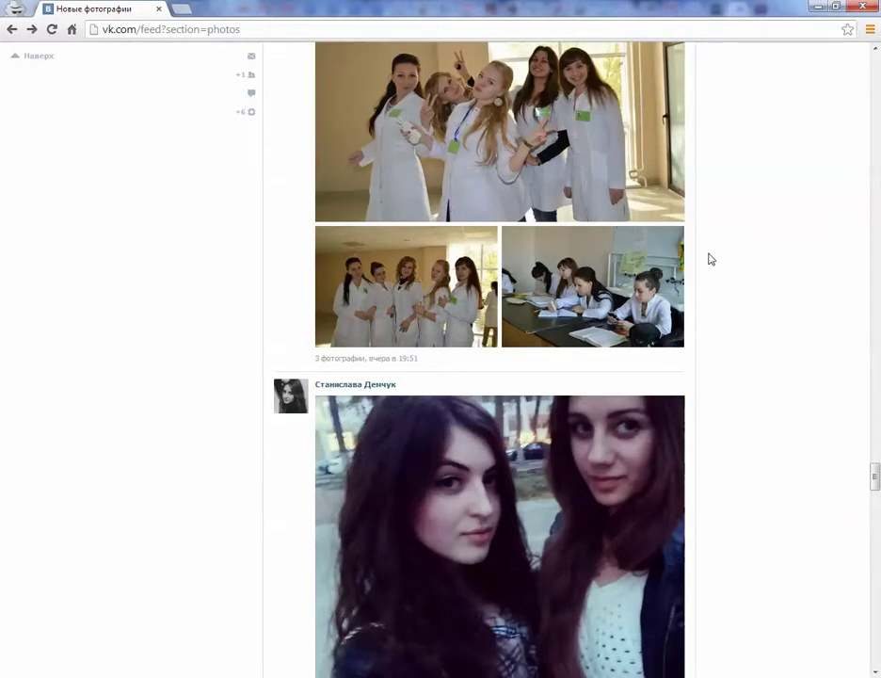
{"action": "scroll", "coordinate": [711, 259], "scroll_direction": "down", "scroll_amount": 13}
{"action": "scroll", "coordinate": [710, 259], "scroll_direction": "down", "scroll_amount": 9}
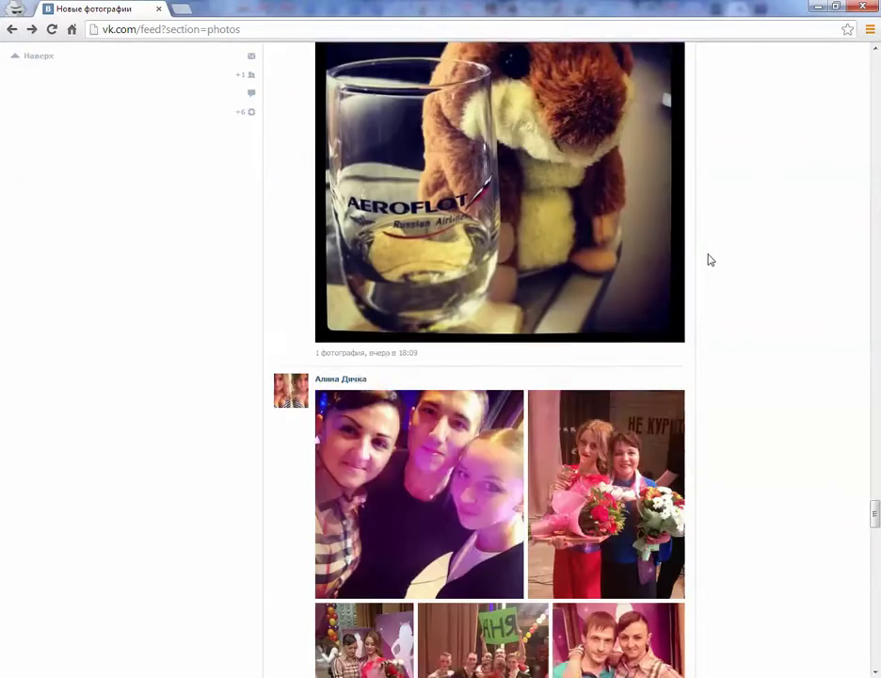
{"action": "scroll", "coordinate": [710, 260], "scroll_direction": "down", "scroll_amount": 12}
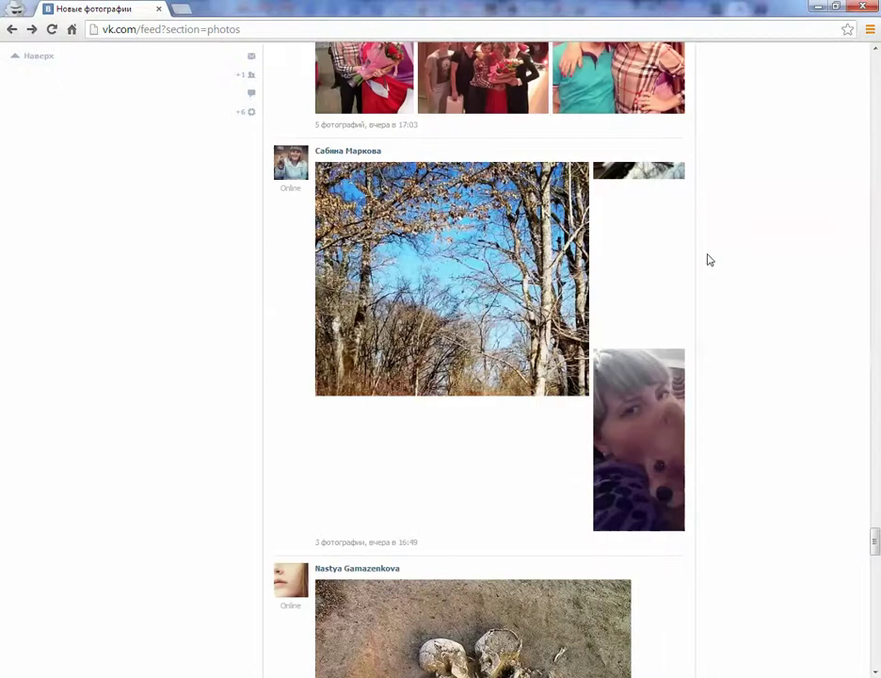
{"action": "scroll", "coordinate": [710, 260], "scroll_direction": "down", "scroll_amount": 6}
{"action": "scroll", "coordinate": [709, 260], "scroll_direction": "down", "scroll_amount": 5}
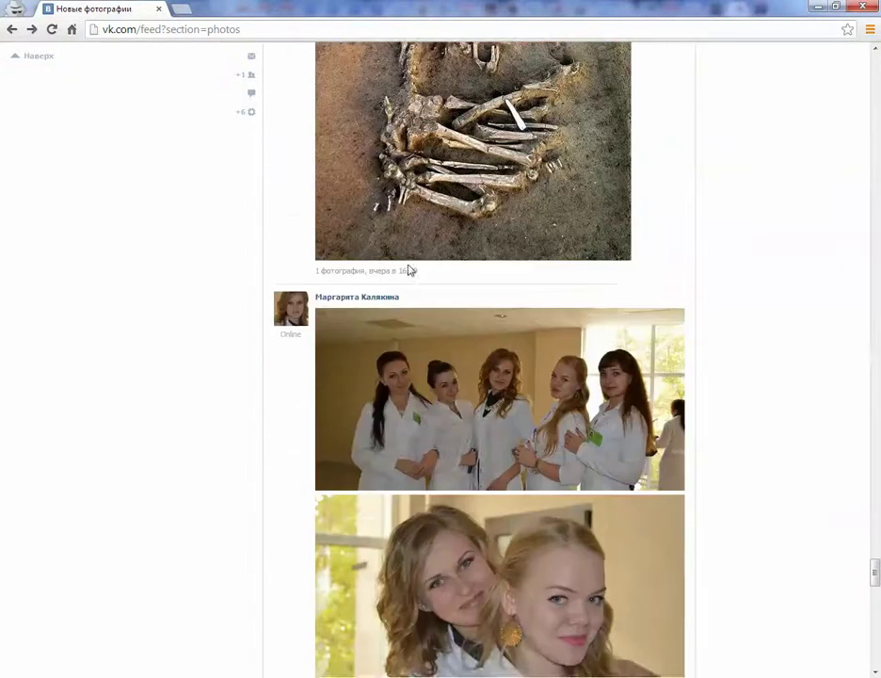
{"action": "scroll", "coordinate": [289, 268], "scroll_direction": "down", "scroll_amount": 2}
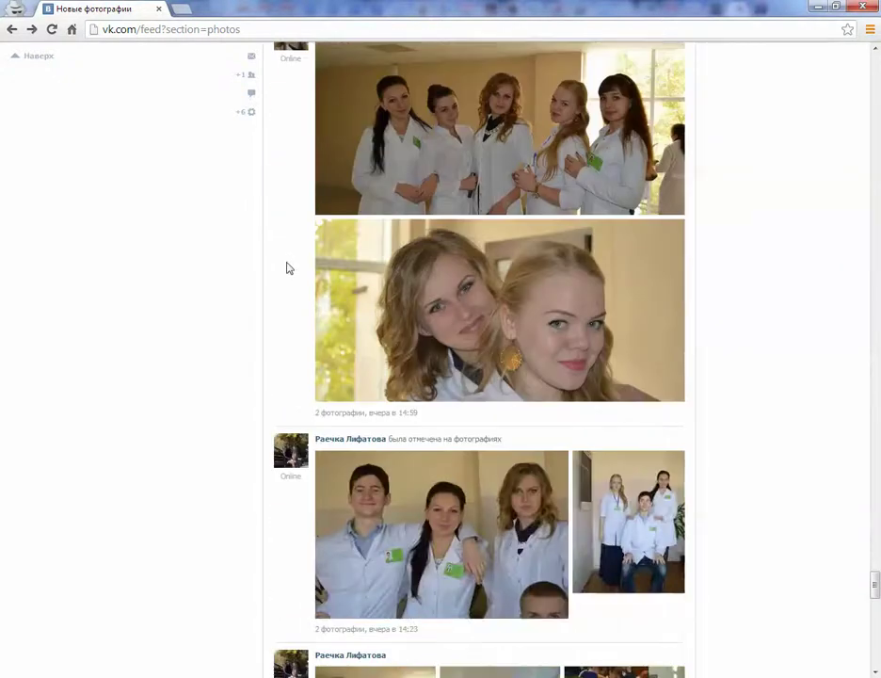
{"action": "scroll", "coordinate": [289, 268], "scroll_direction": "down", "scroll_amount": 3}
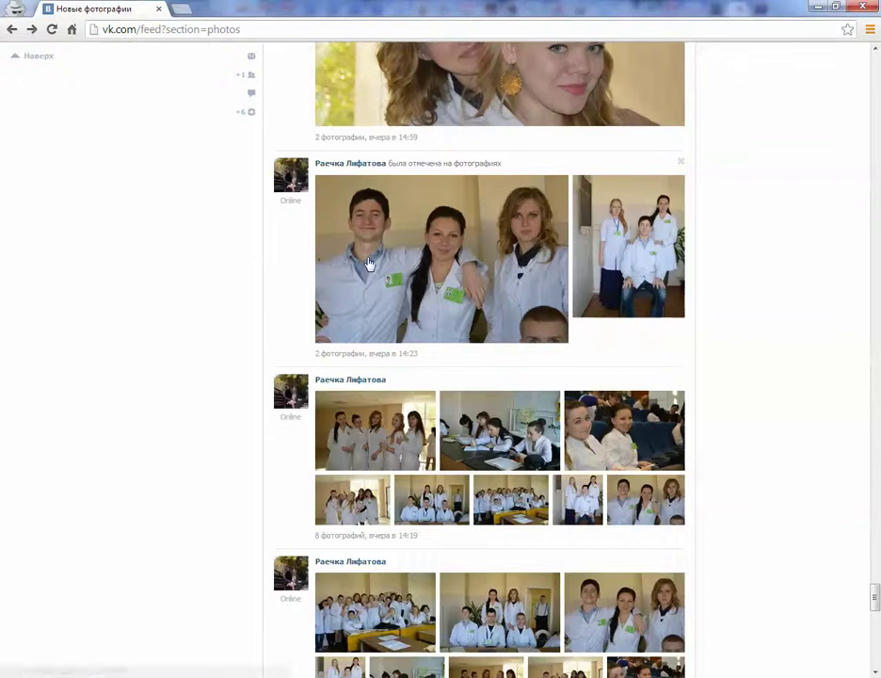
{"action": "left_click", "coordinate": [369, 264]}
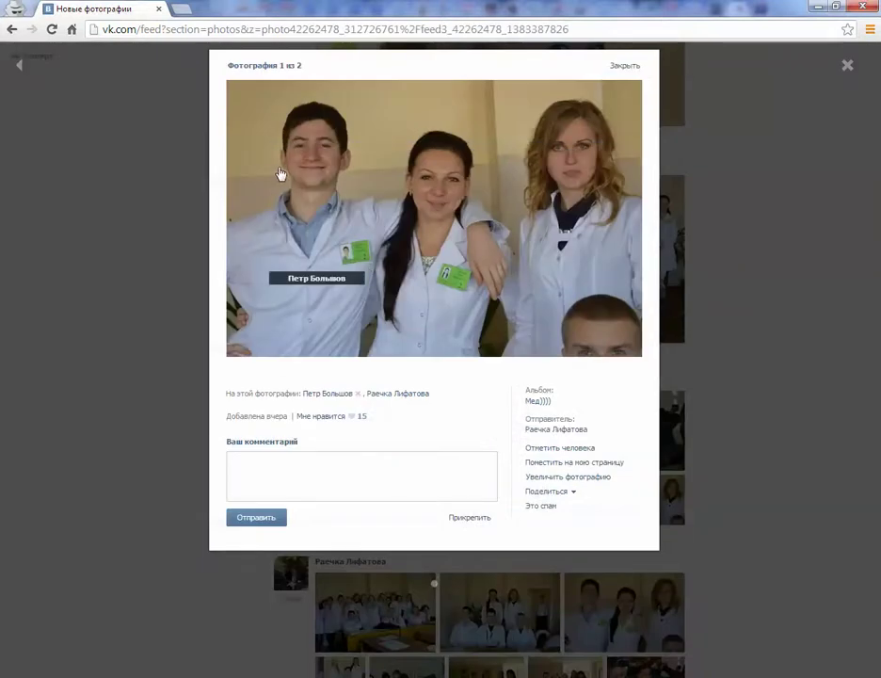
{"action": "left_click", "coordinate": [517, 196]}
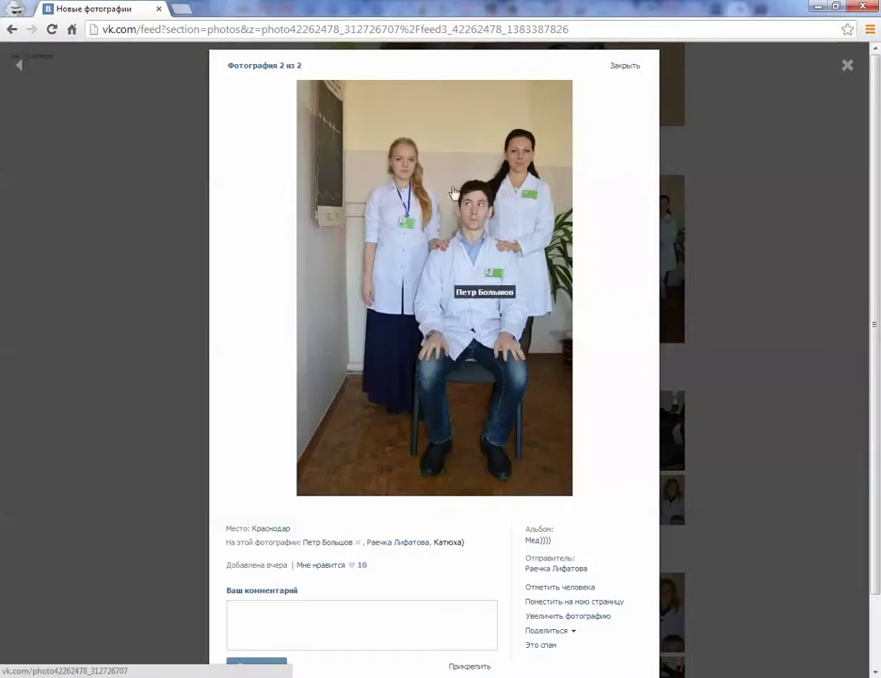
{"action": "left_click", "coordinate": [330, 226]}
{"action": "left_click", "coordinate": [376, 210]}
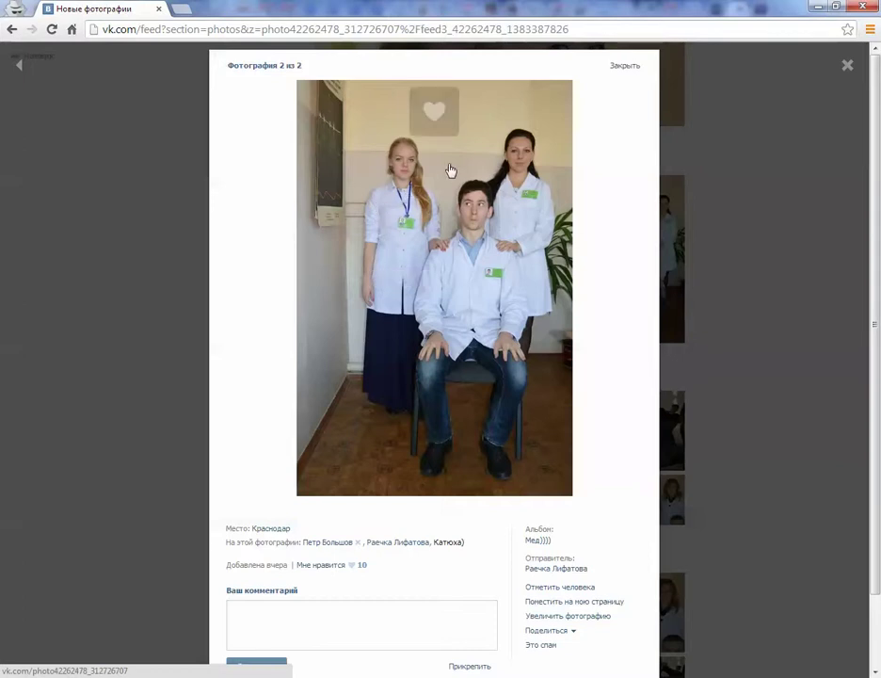
{"action": "left_click", "coordinate": [379, 201]}
{"action": "left_click", "coordinate": [378, 199]}
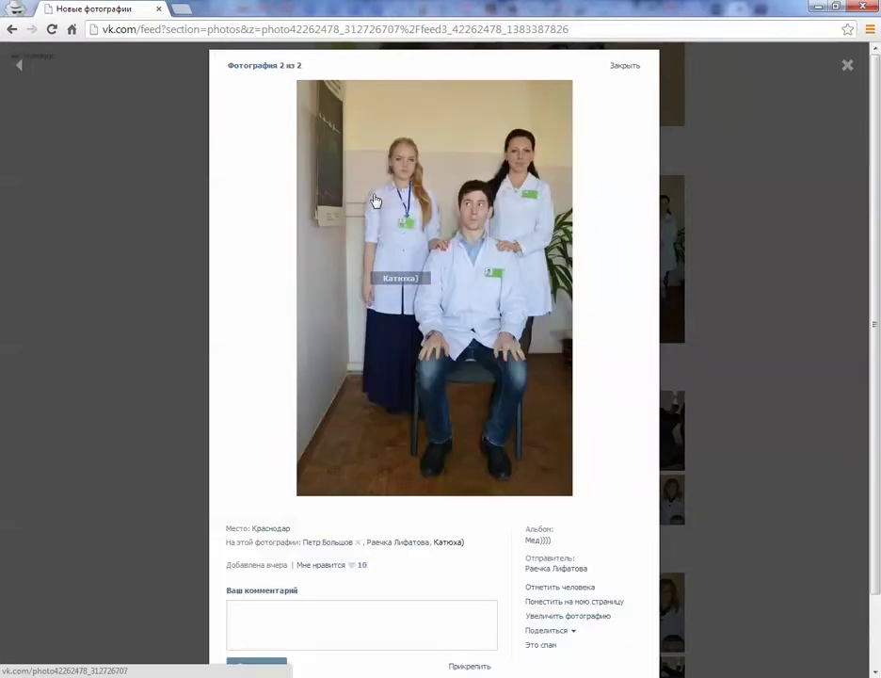
{"action": "left_click", "coordinate": [331, 213]}
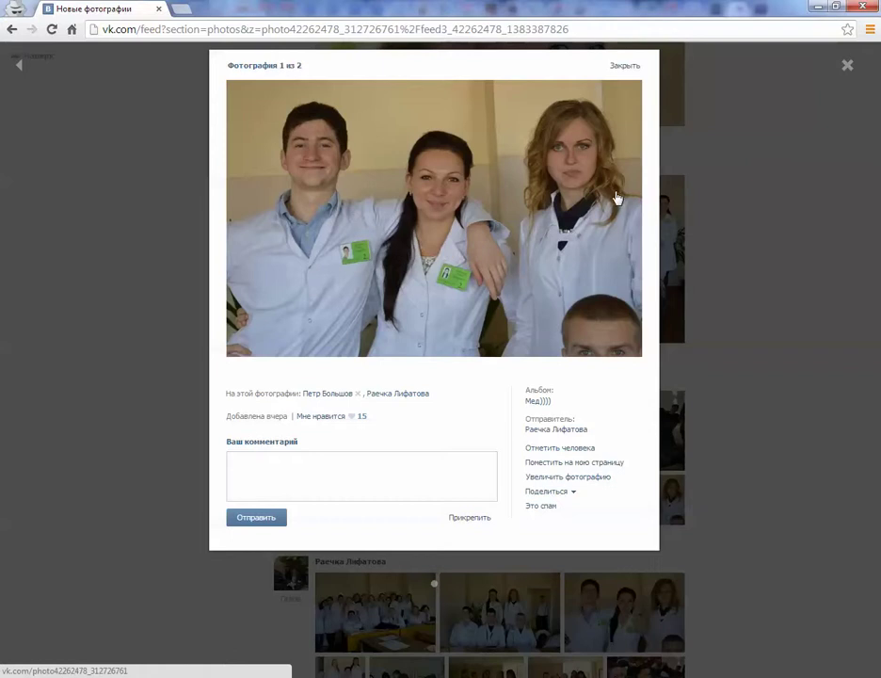
{"action": "left_click", "coordinate": [775, 188]}
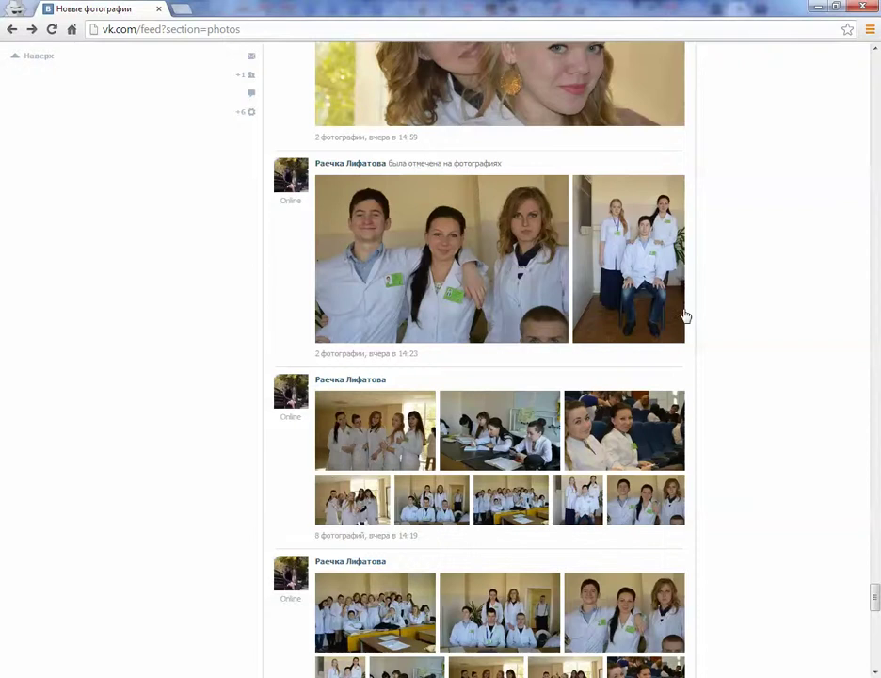
{"action": "scroll", "coordinate": [679, 314], "scroll_direction": "down", "scroll_amount": 3}
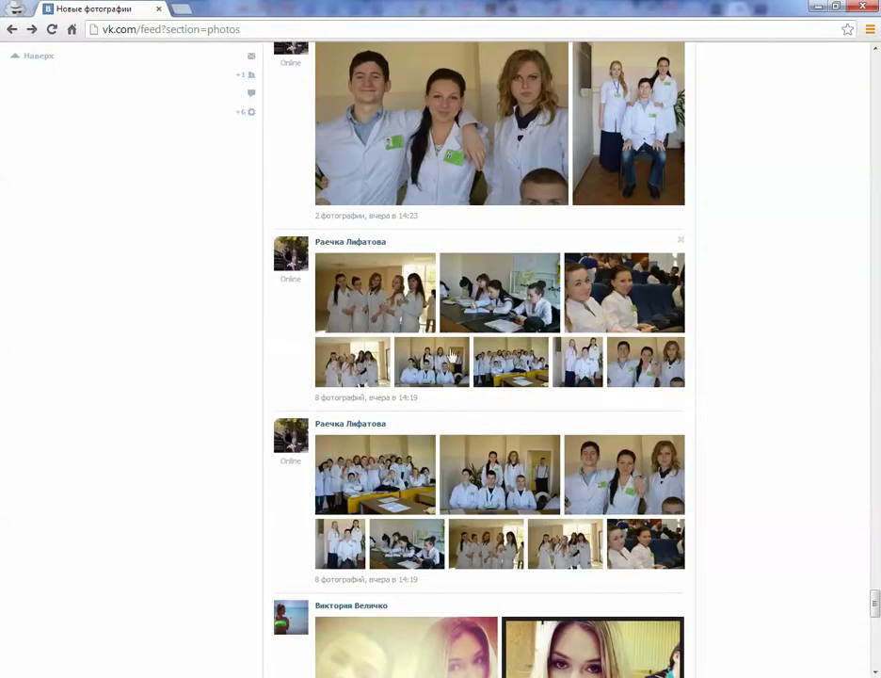
{"action": "left_click", "coordinate": [396, 373]}
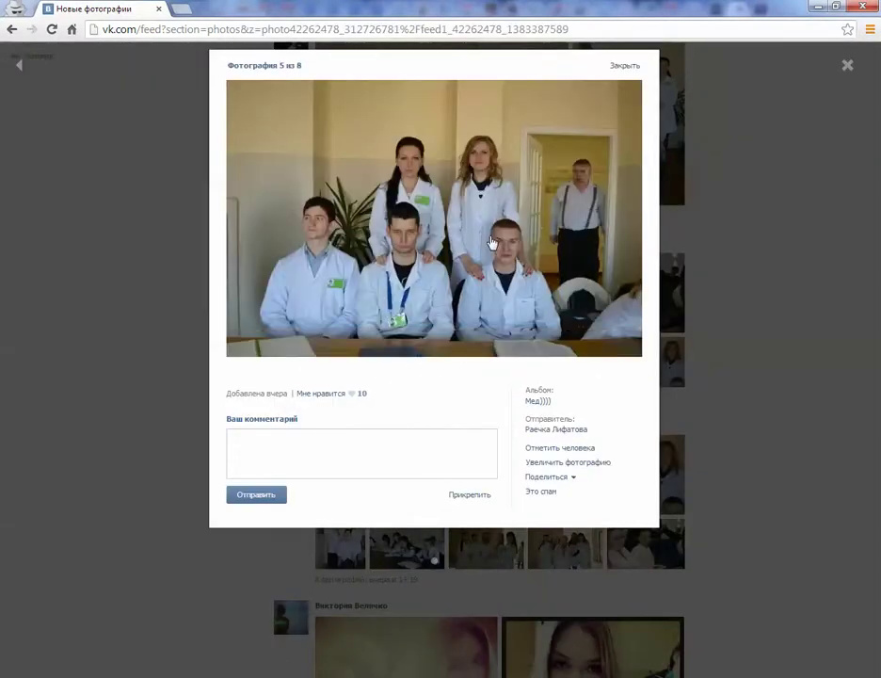
{"action": "left_click", "coordinate": [490, 242]}
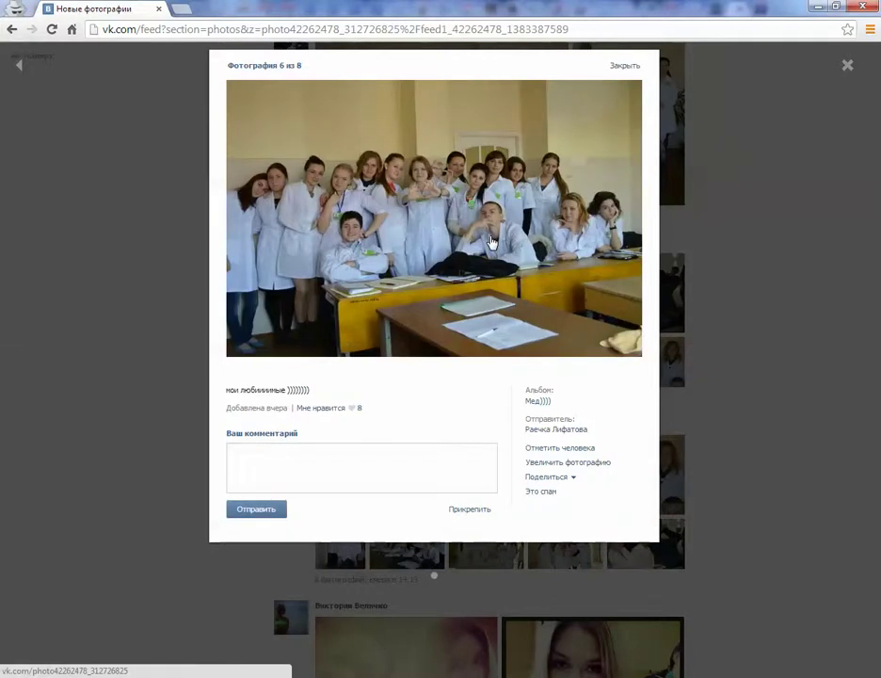
{"action": "left_click", "coordinate": [490, 243]}
{"action": "left_click", "coordinate": [490, 243]}
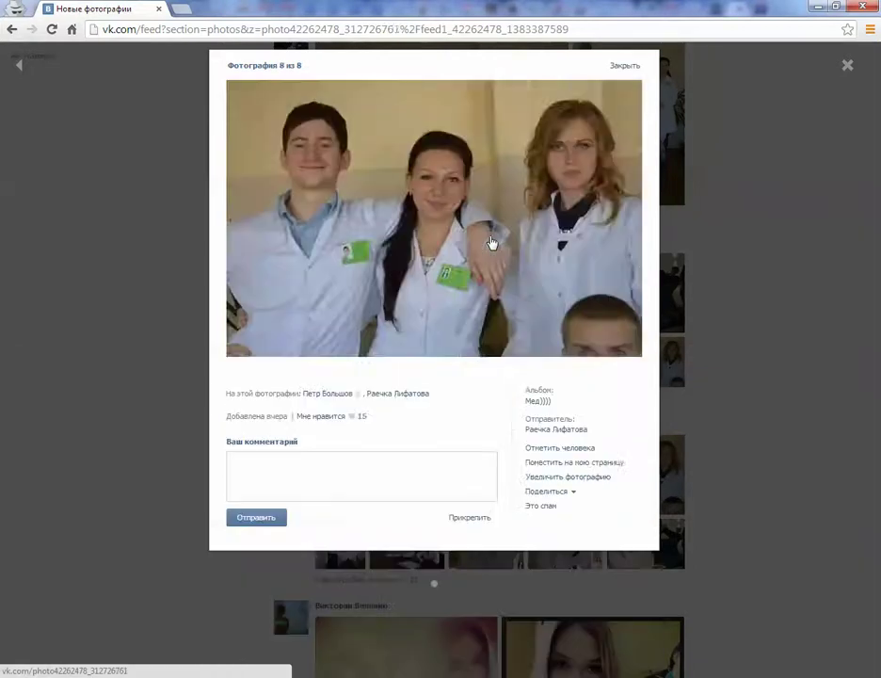
{"action": "left_click", "coordinate": [490, 243]}
{"action": "left_click", "coordinate": [491, 239]}
{"action": "left_click", "coordinate": [811, 248]}
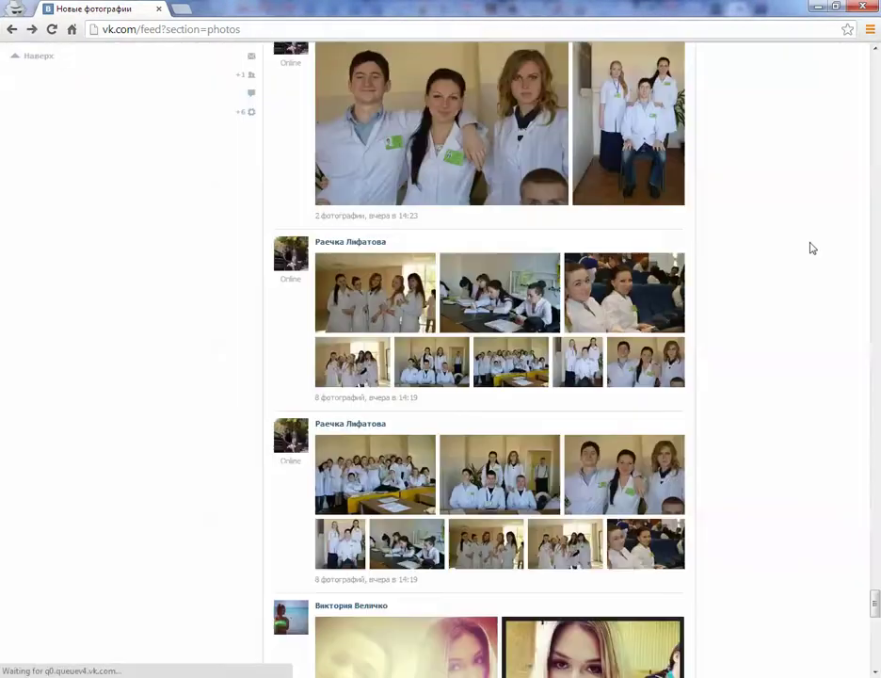
Step: Scroll further through the photo news feed
{"action": "scroll", "coordinate": [675, 322], "scroll_direction": "down", "scroll_amount": 2}
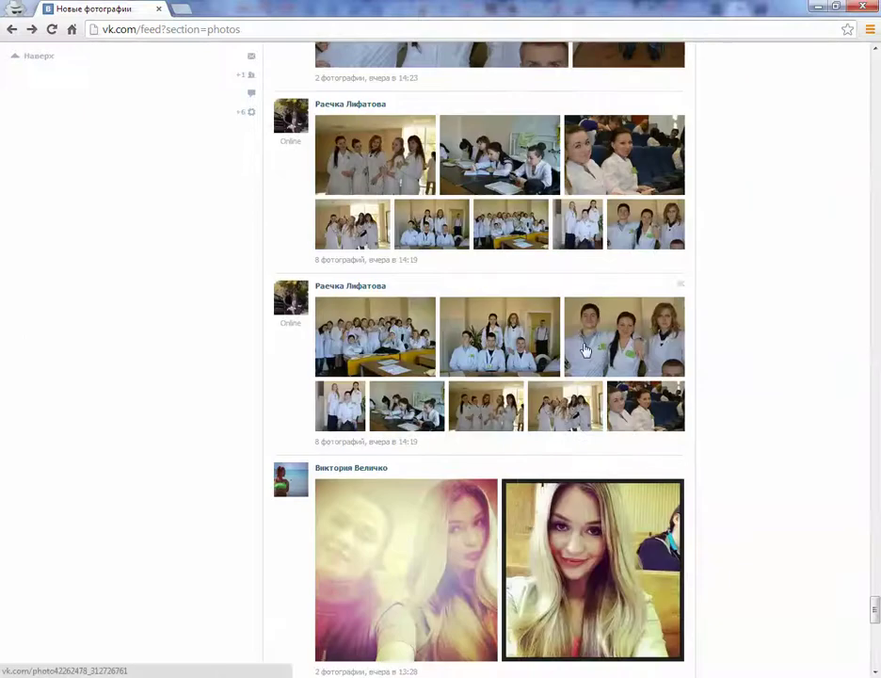
{"action": "scroll", "coordinate": [585, 349], "scroll_direction": "down", "scroll_amount": 13}
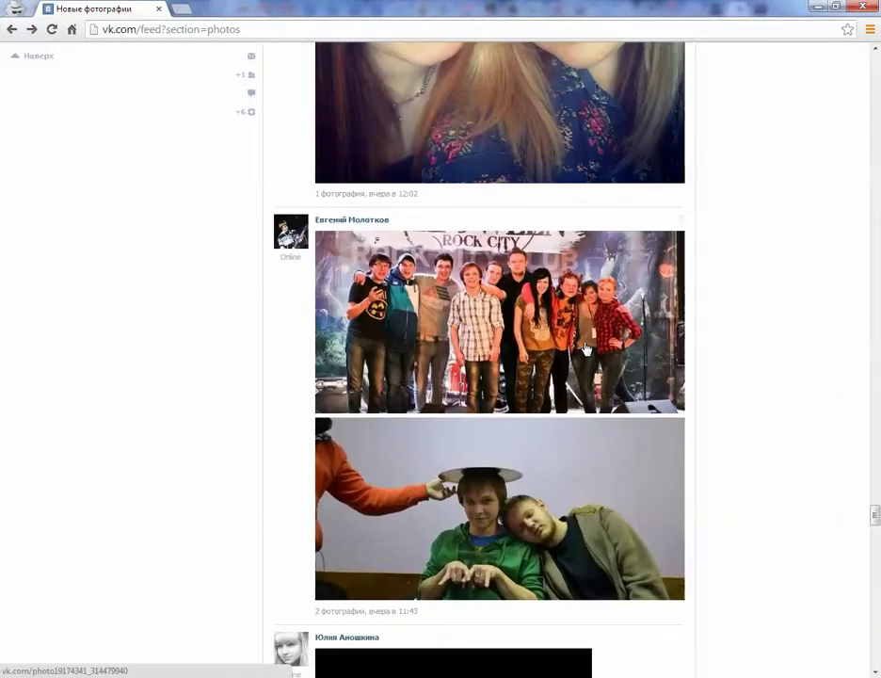
{"action": "scroll", "coordinate": [584, 349], "scroll_direction": "down", "scroll_amount": 8}
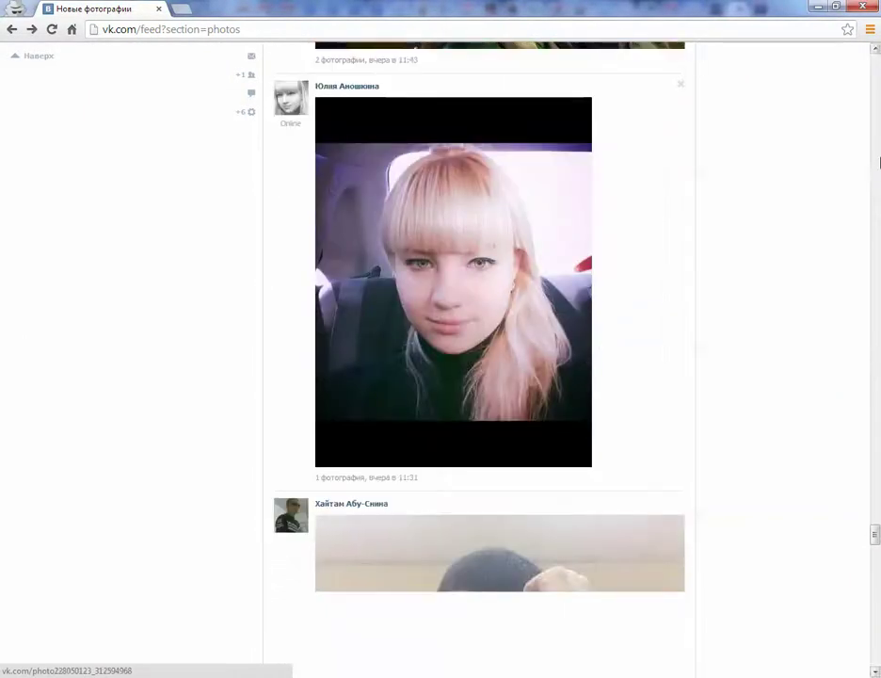
{"action": "left_click", "coordinate": [875, 151]}
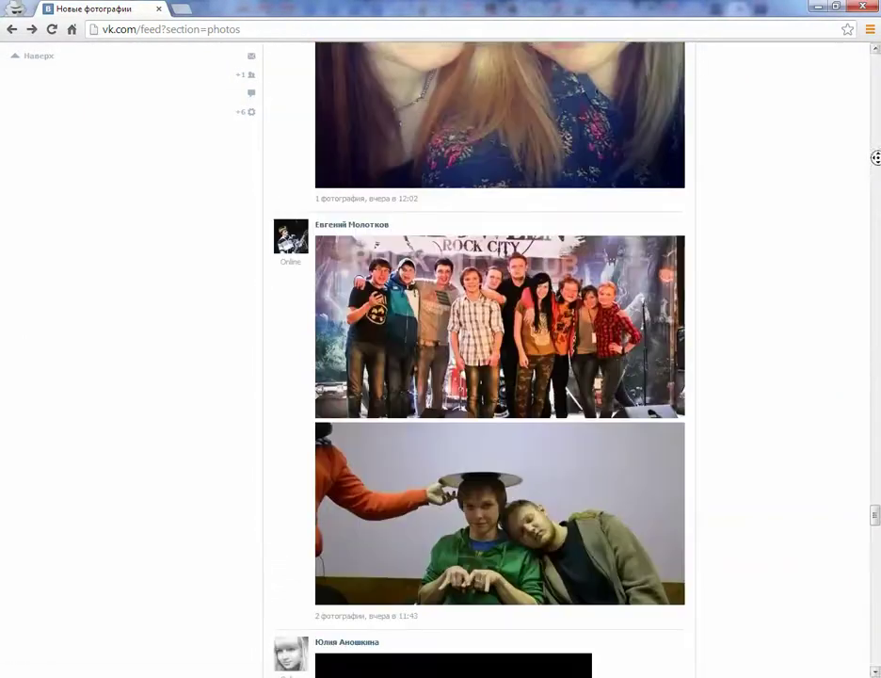
{"action": "scroll", "coordinate": [847, 202], "scroll_direction": "down", "scroll_amount": 2}
{"action": "scroll", "coordinate": [826, 278], "scroll_direction": "down", "scroll_amount": 13}
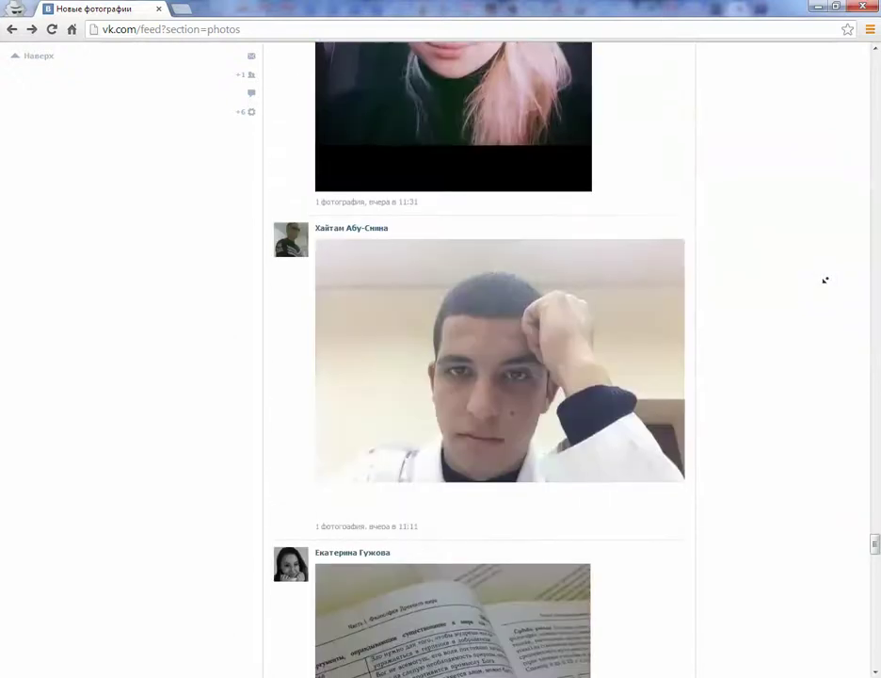
{"action": "scroll", "coordinate": [826, 280], "scroll_direction": "down", "scroll_amount": 12}
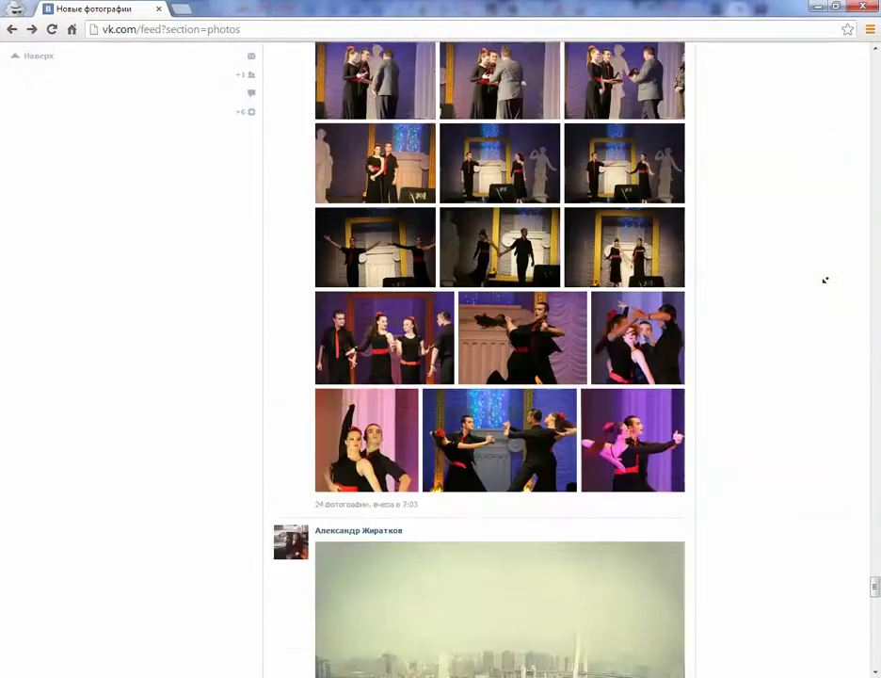
{"action": "scroll", "coordinate": [826, 279], "scroll_direction": "down", "scroll_amount": 6}
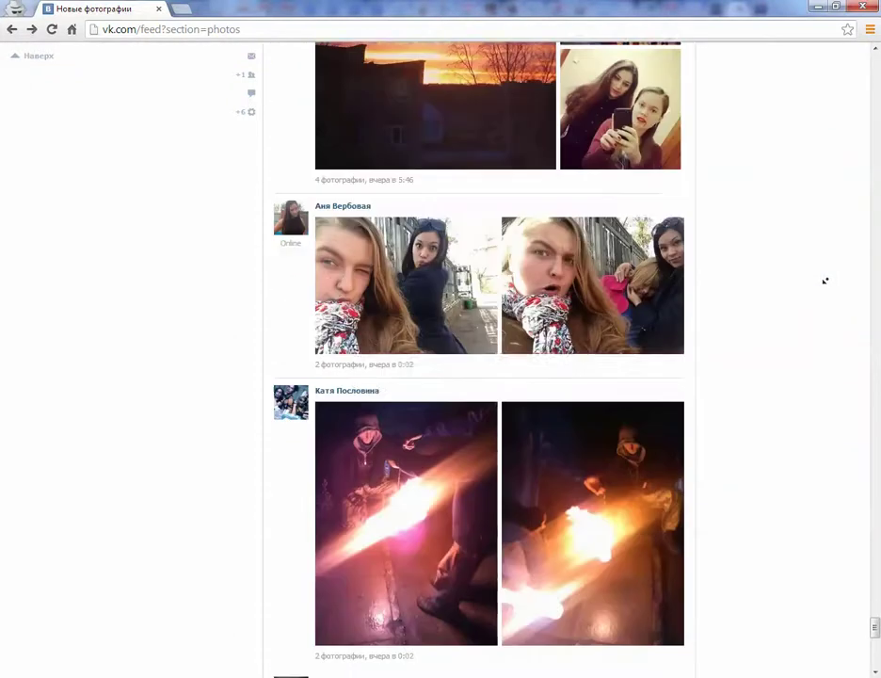
{"action": "scroll", "coordinate": [826, 282], "scroll_direction": "up", "scroll_amount": 3}
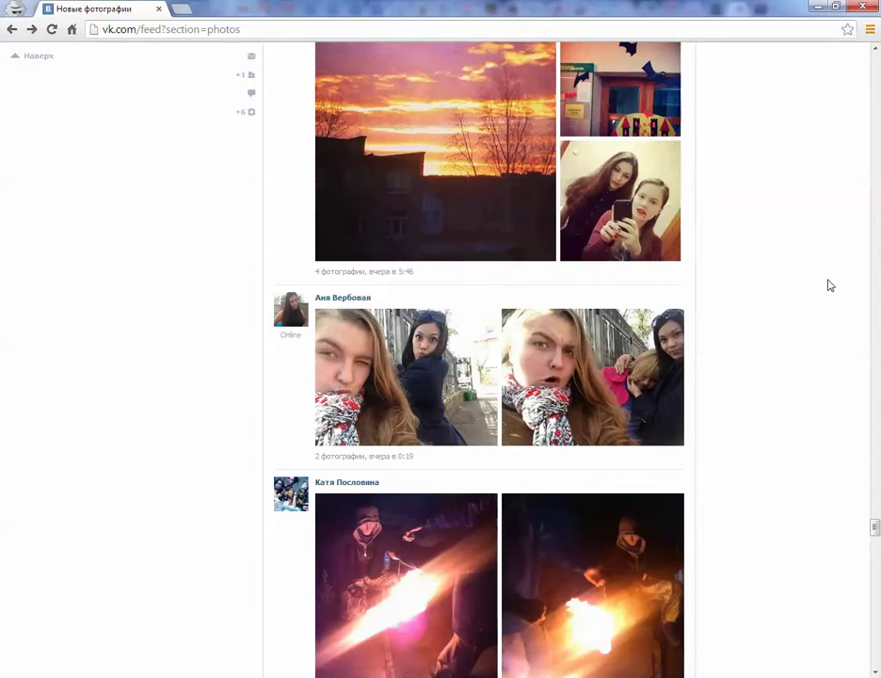
{"action": "scroll", "coordinate": [825, 285], "scroll_direction": "down", "scroll_amount": 8}
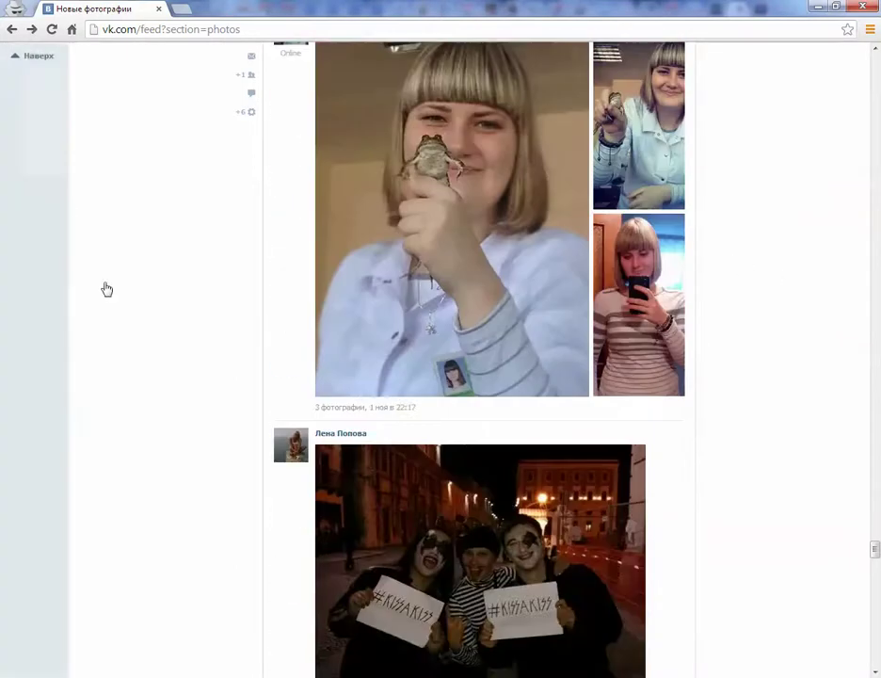
Step: Jump to the top with Наверх, reload Мои Новости, and open the Ответы replies list
{"action": "left_click", "coordinate": [177, 306]}
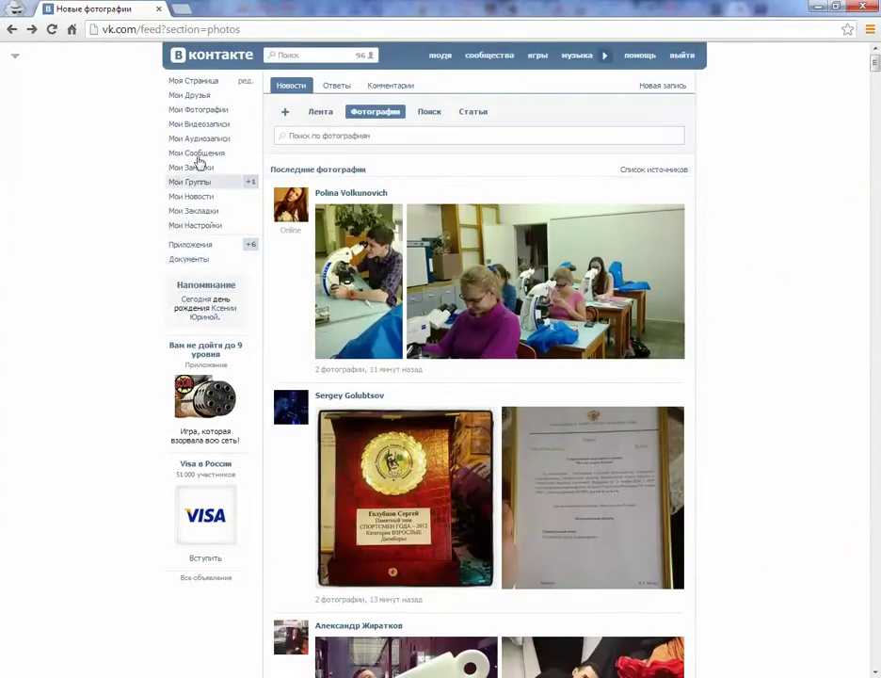
{"action": "left_click", "coordinate": [216, 197]}
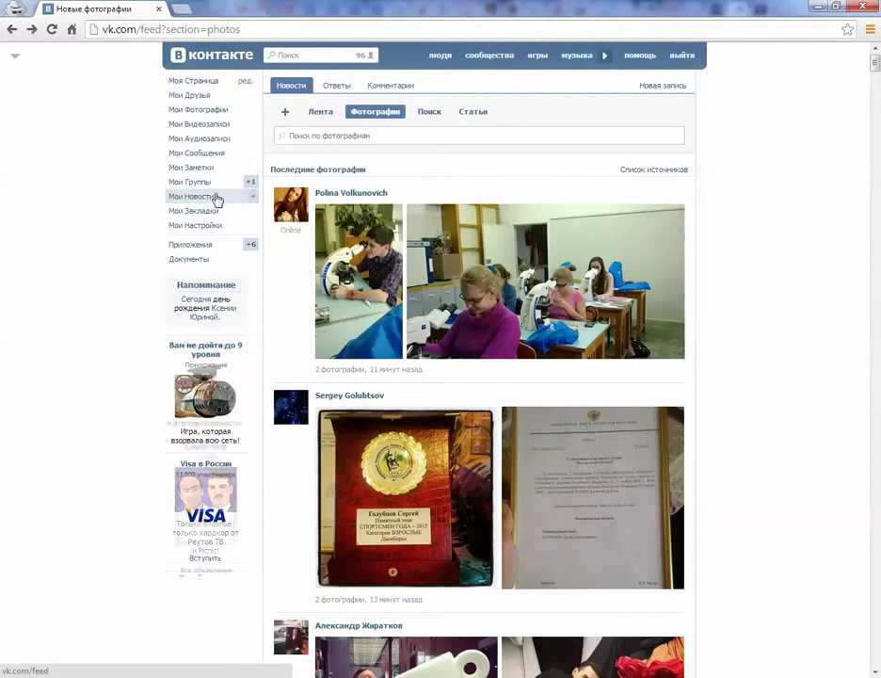
{"action": "left_click", "coordinate": [335, 88]}
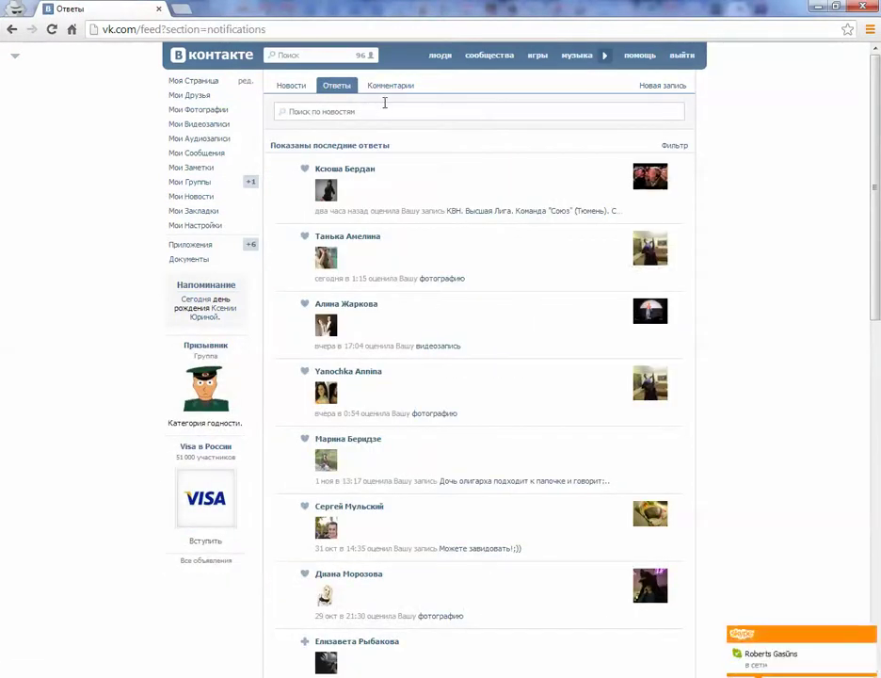
{"action": "mouse_move", "coordinate": [591, 216]}
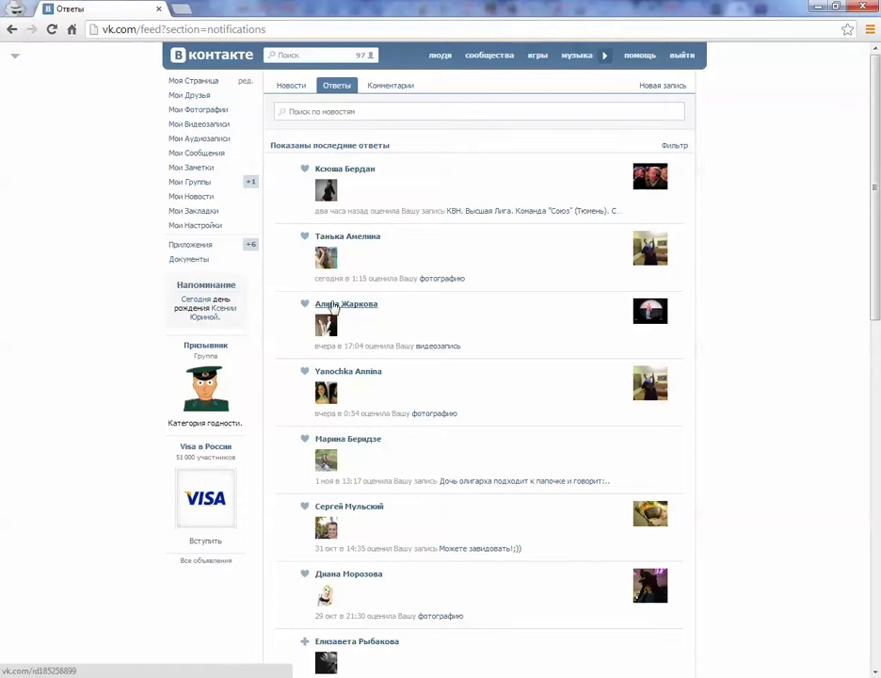
{"action": "left_click", "coordinate": [332, 305]}
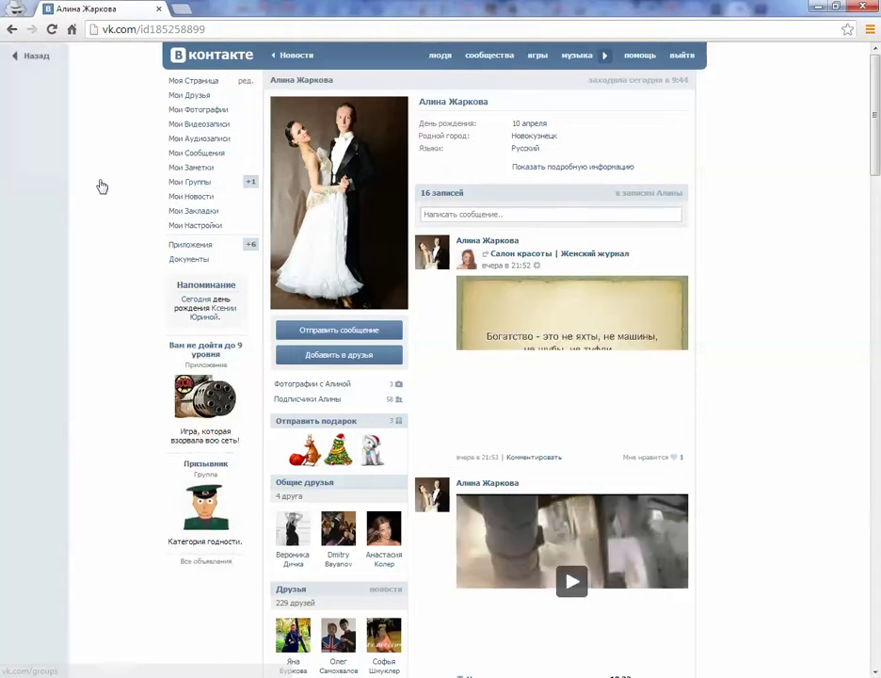
{"action": "left_click", "coordinate": [102, 187]}
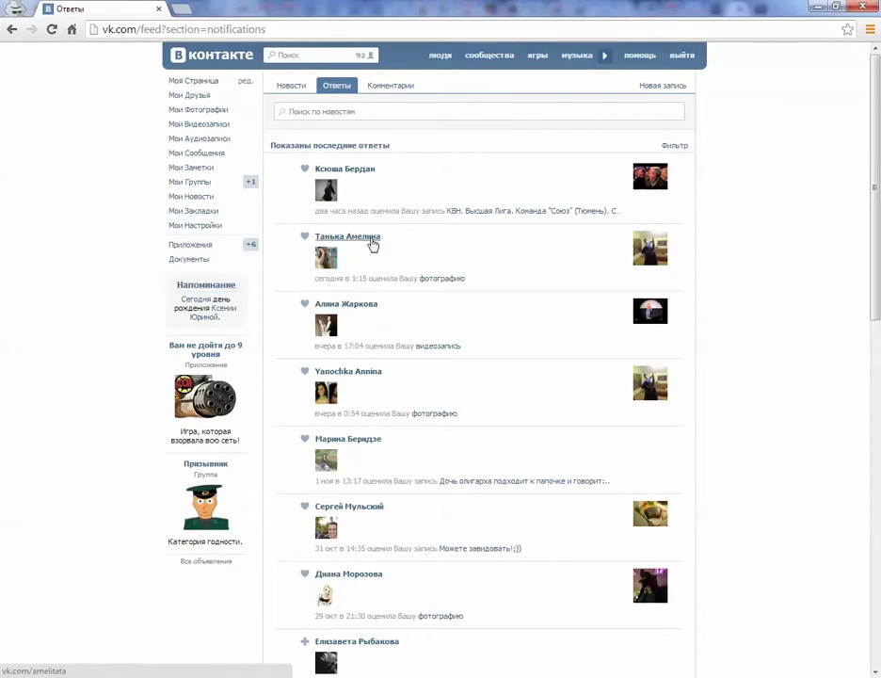
{"action": "left_click", "coordinate": [371, 239]}
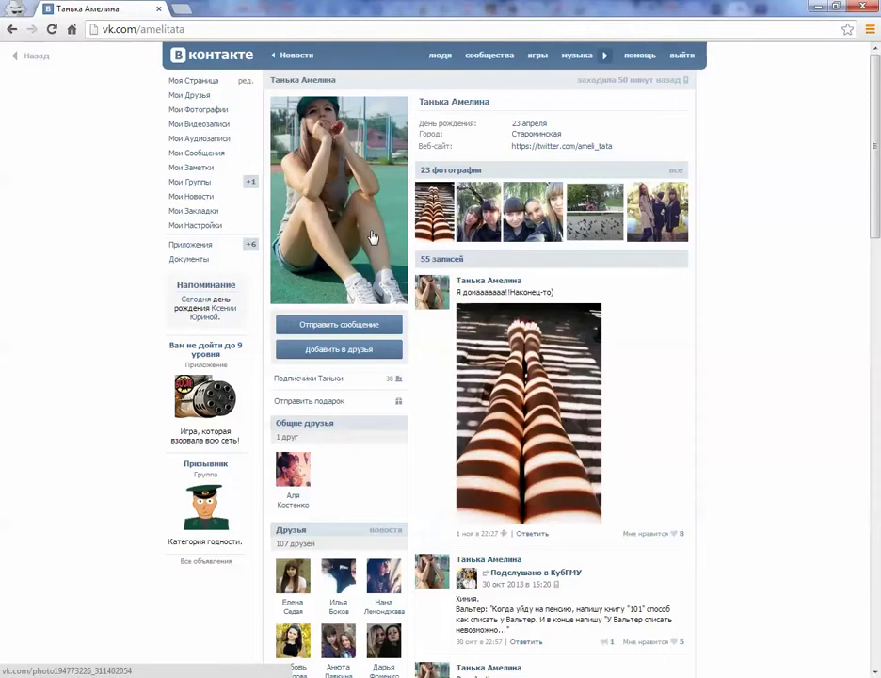
{"action": "left_click", "coordinate": [479, 226]}
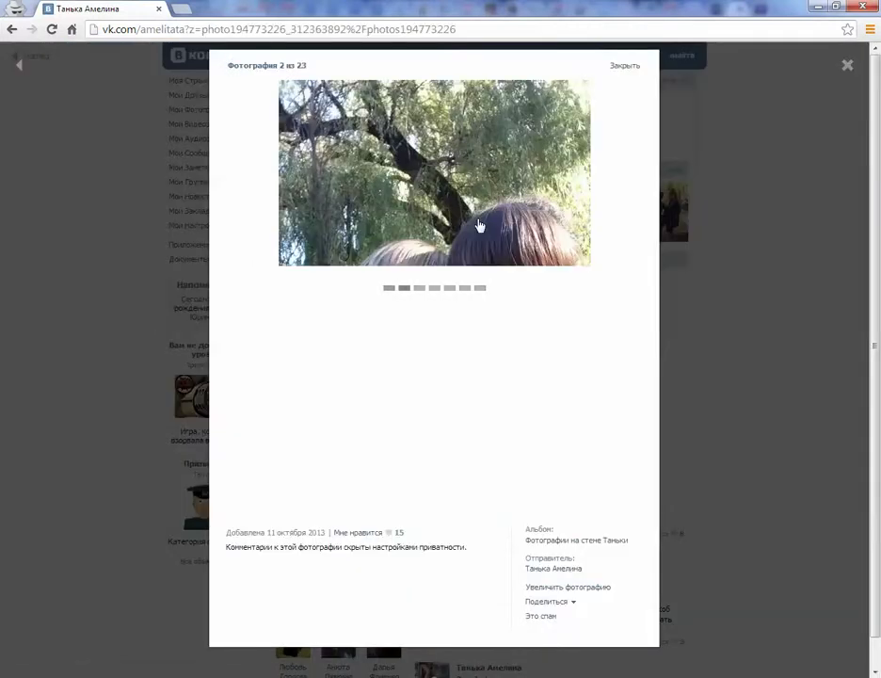
{"action": "left_click", "coordinate": [572, 229]}
{"action": "left_click", "coordinate": [660, 217]}
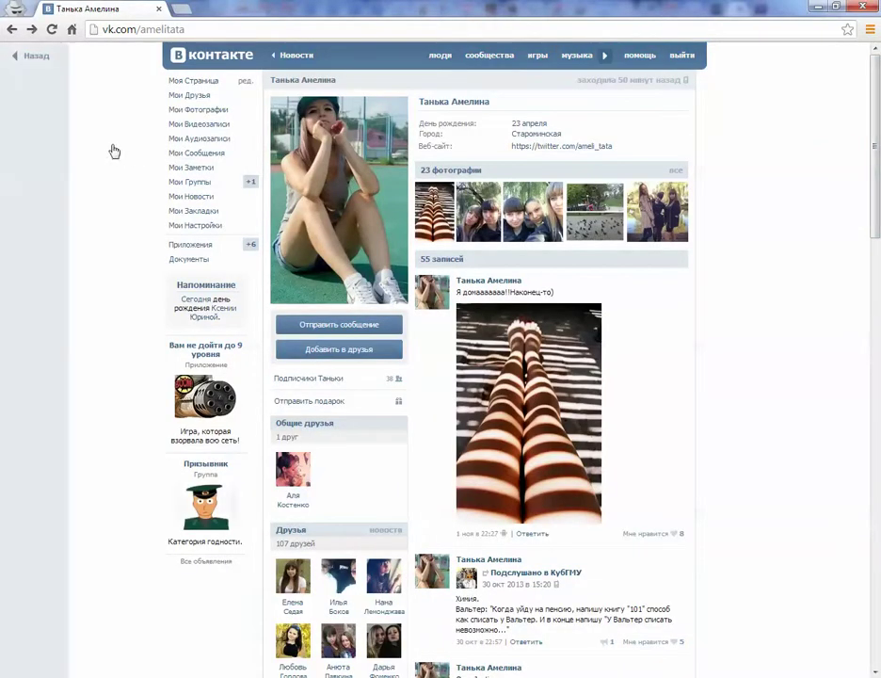
{"action": "left_click", "coordinate": [107, 149]}
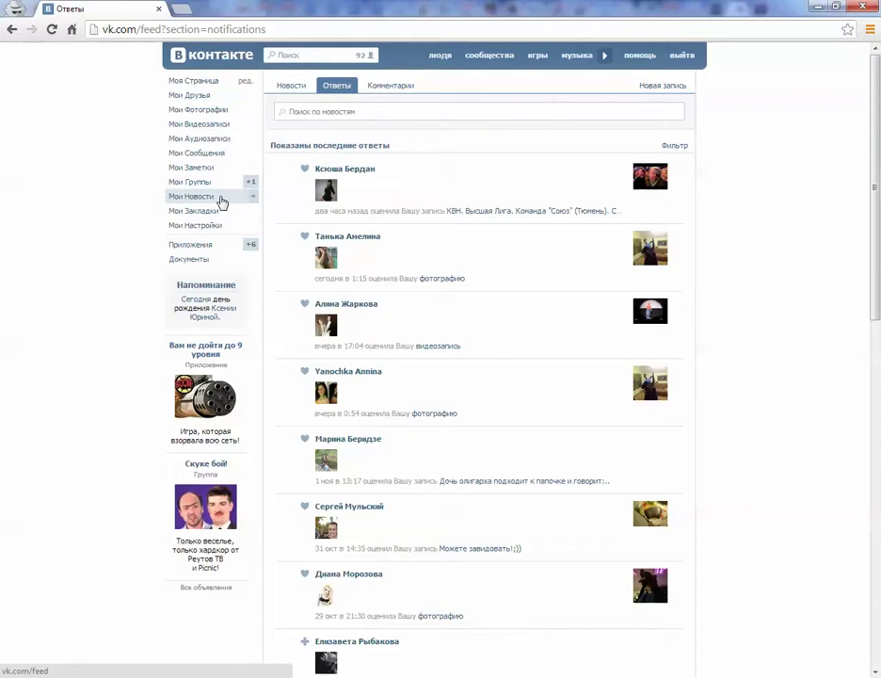
Step: View the second notification's photo, then go to the Мои Друзья list of 456 friends
{"action": "left_click", "coordinate": [655, 246]}
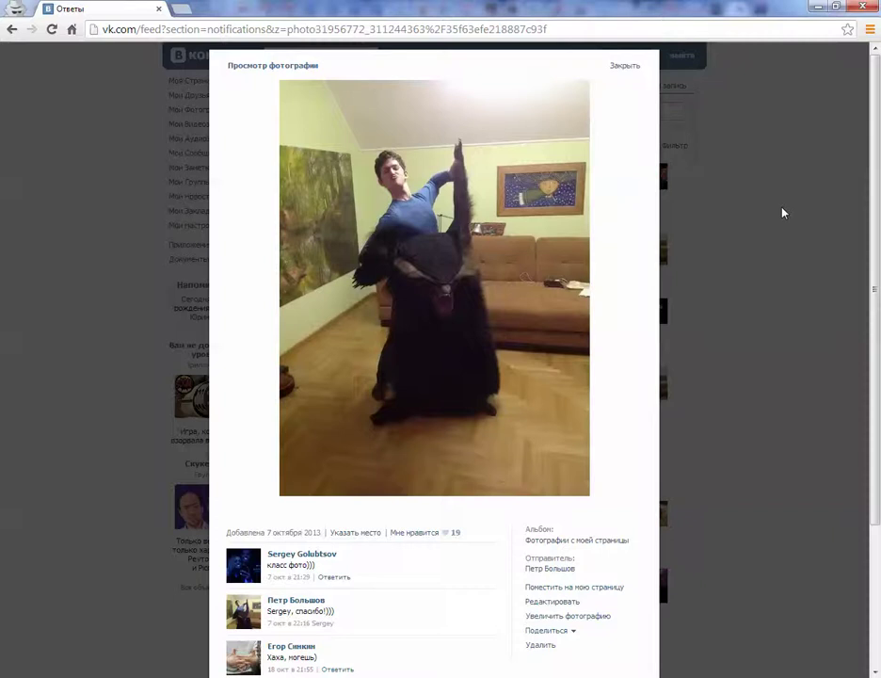
{"action": "left_click", "coordinate": [781, 211]}
{"action": "left_click", "coordinate": [193, 97]}
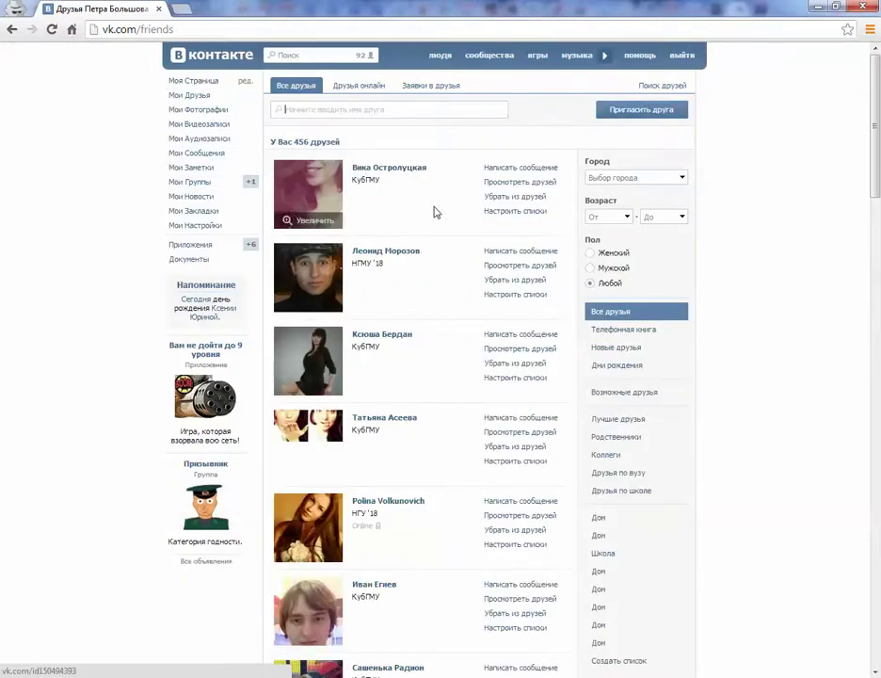
Step: Scroll the friends list and open a friend's profile with 158 photos
{"action": "scroll", "coordinate": [423, 209], "scroll_direction": "down", "scroll_amount": 3}
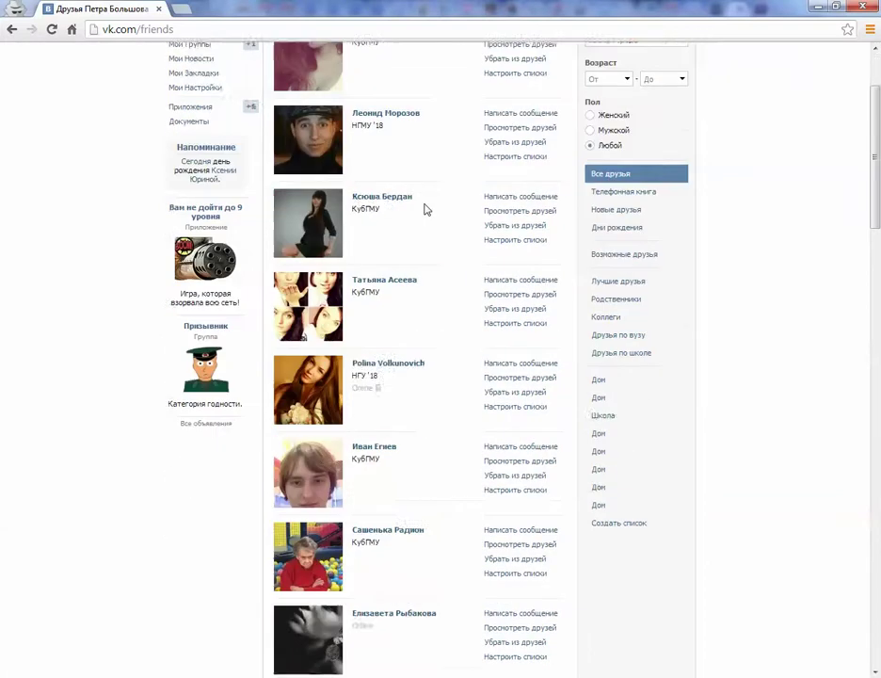
{"action": "scroll", "coordinate": [423, 209], "scroll_direction": "down", "scroll_amount": 1}
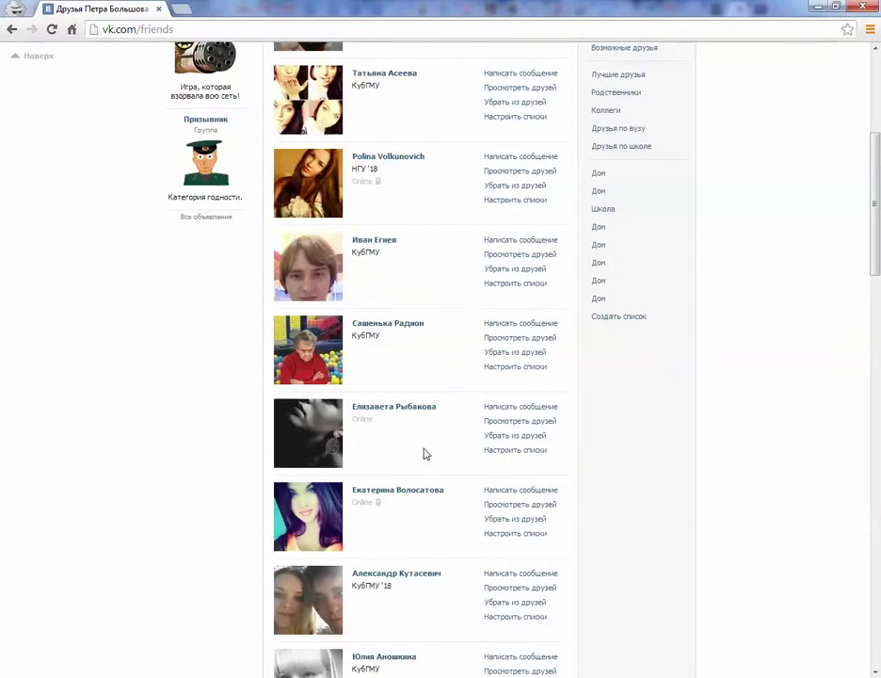
{"action": "scroll", "coordinate": [411, 480], "scroll_direction": "down", "scroll_amount": 7}
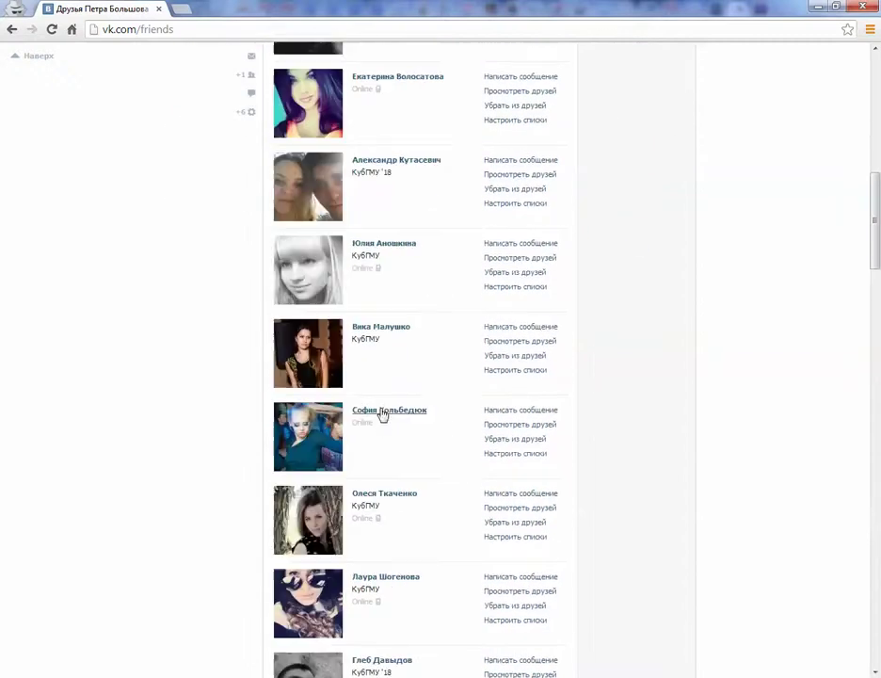
{"action": "scroll", "coordinate": [380, 394], "scroll_direction": "down", "scroll_amount": 2}
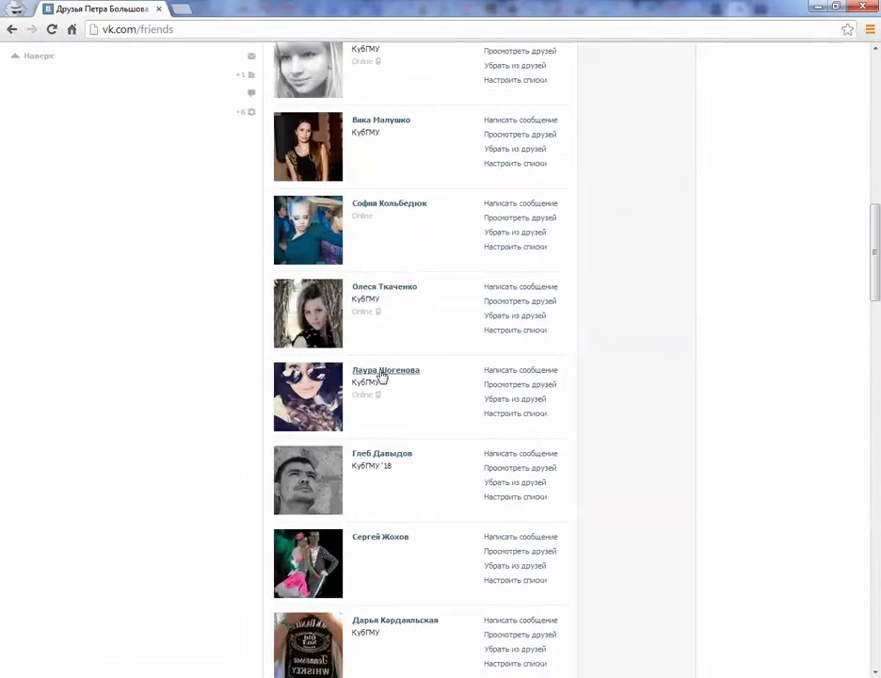
{"action": "left_click", "coordinate": [384, 372]}
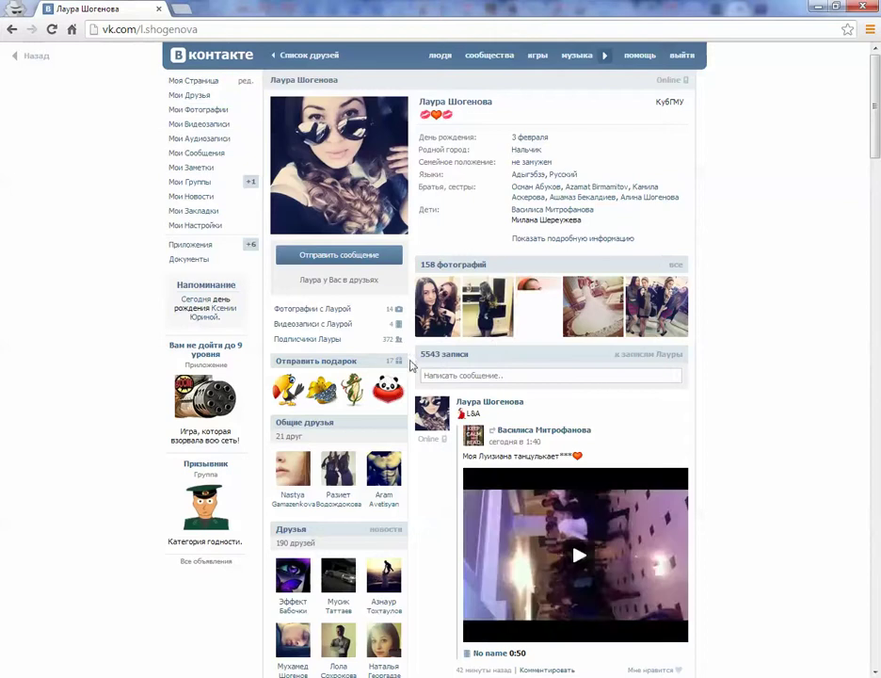
Step: Open the friend's first profile photo and step back and forth between the first photos
{"action": "left_click", "coordinate": [442, 309]}
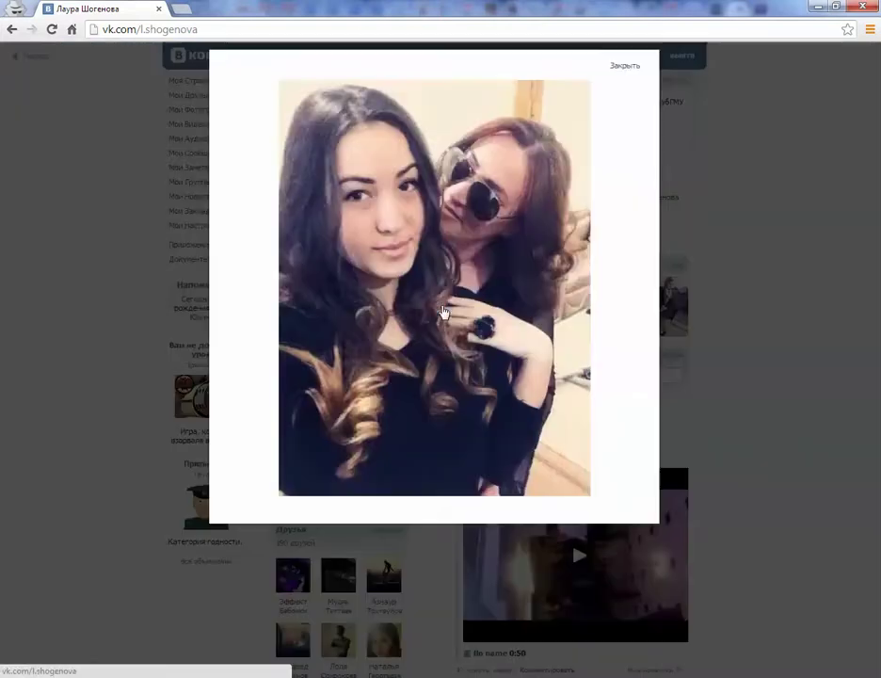
{"action": "left_click", "coordinate": [489, 303]}
{"action": "left_click", "coordinate": [3, 256]}
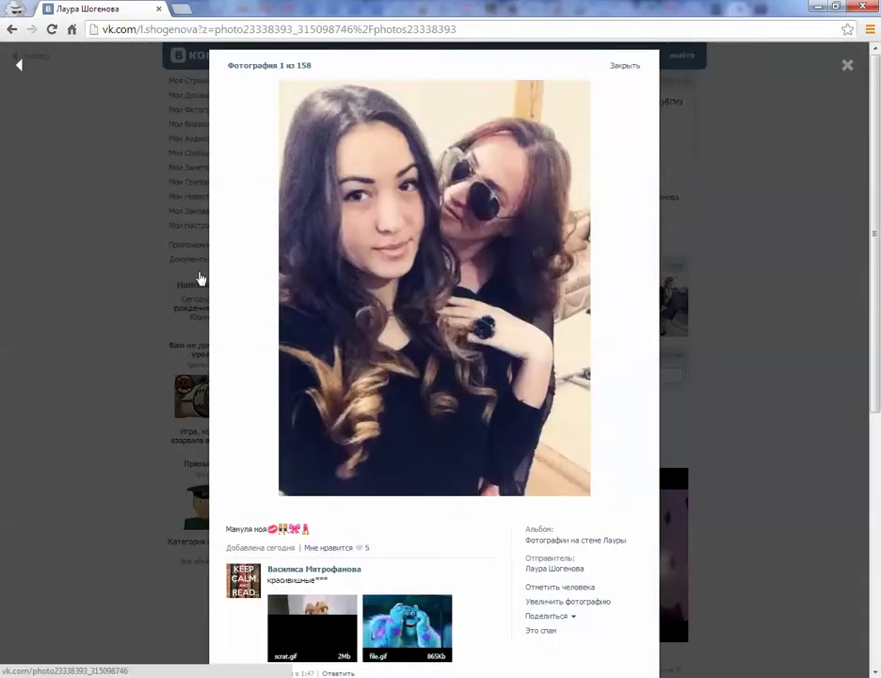
{"action": "scroll", "coordinate": [266, 289], "scroll_direction": "down", "scroll_amount": 1}
{"action": "scroll", "coordinate": [444, 285], "scroll_direction": "up", "scroll_amount": 1}
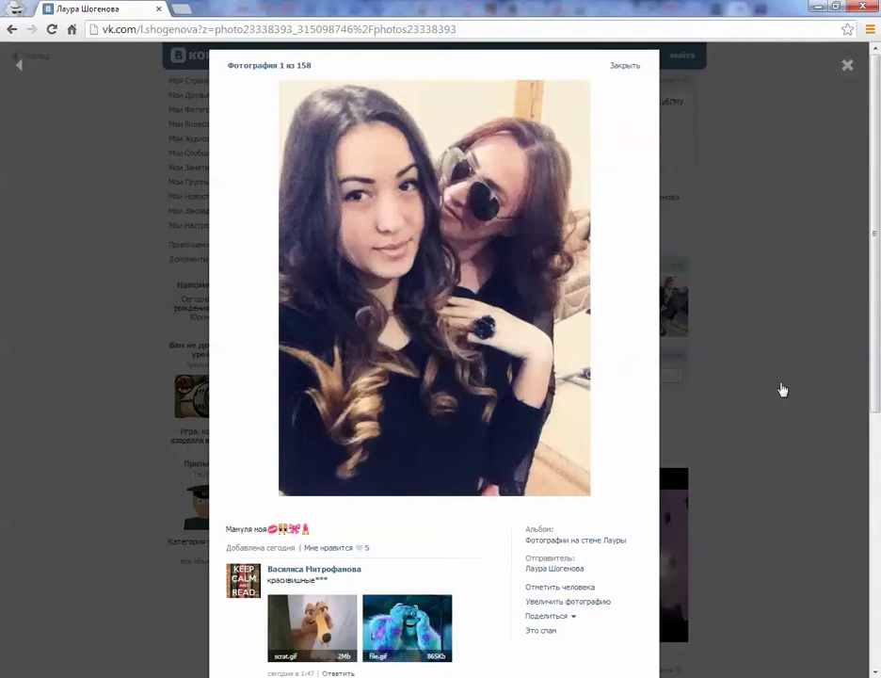
{"action": "left_click", "coordinate": [585, 343]}
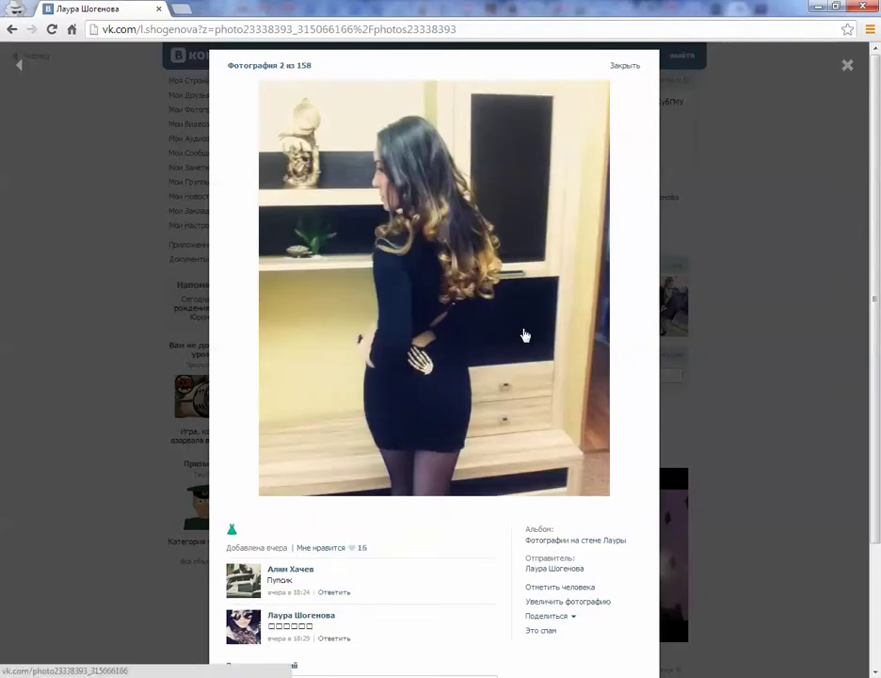
{"action": "left_click", "coordinate": [67, 289]}
{"action": "left_click", "coordinate": [450, 334]}
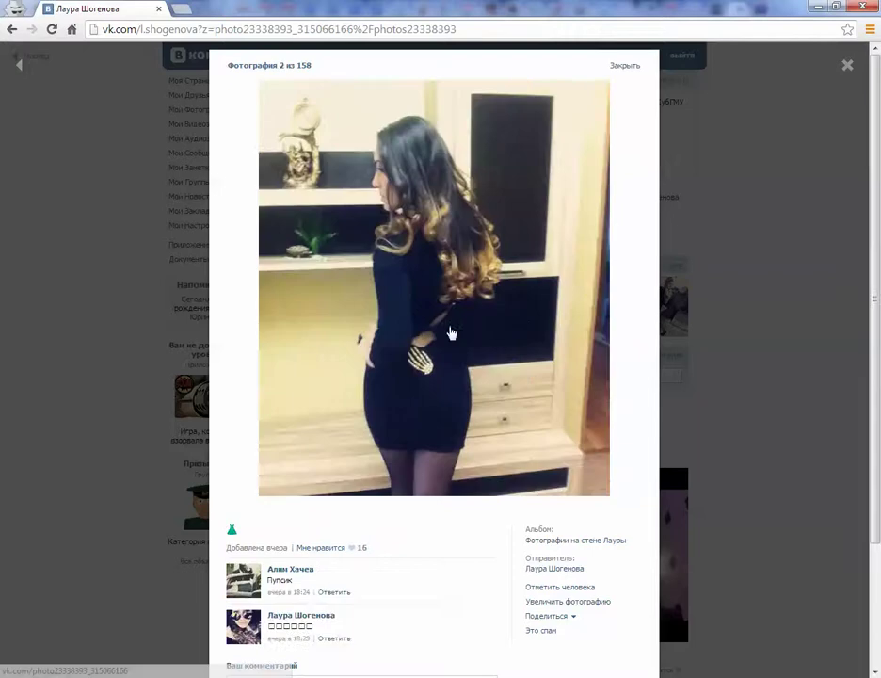
Step: Advance to photo 10 of 158, close the viewer and go to Мои Группы
{"action": "left_click", "coordinate": [525, 322]}
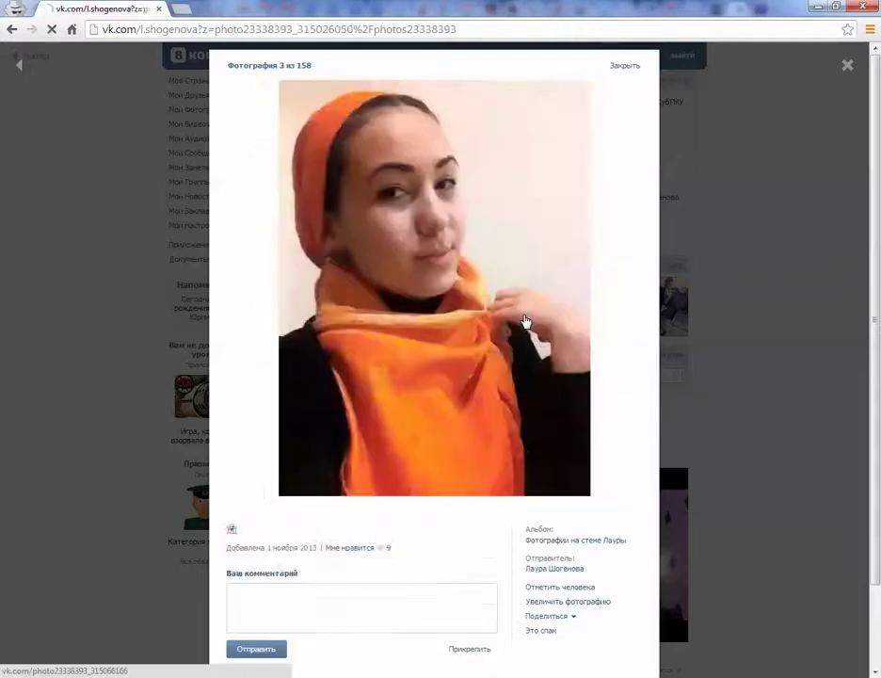
{"action": "left_click", "coordinate": [525, 321]}
{"action": "left_click", "coordinate": [526, 322]}
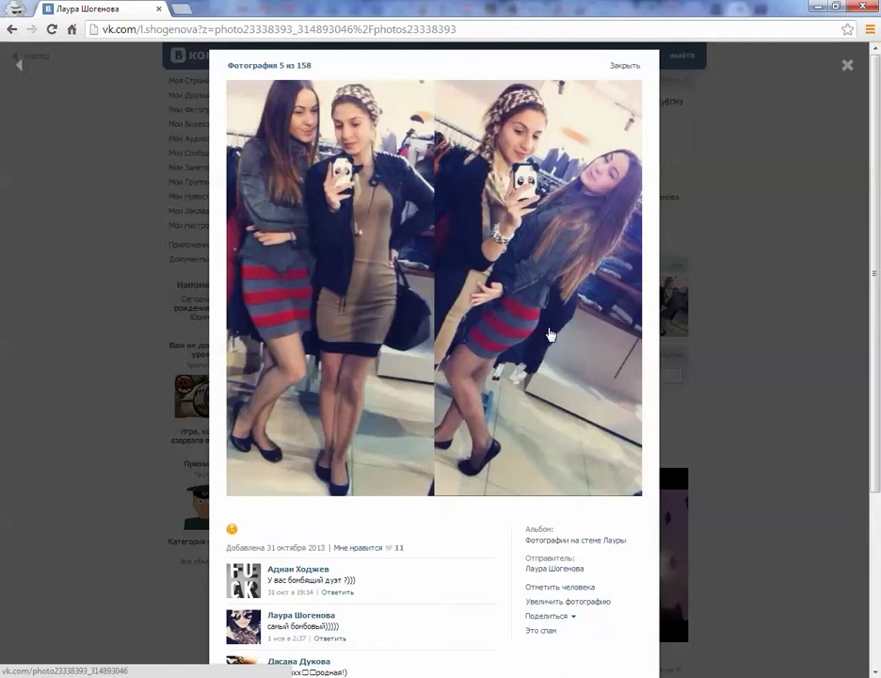
{"action": "left_click", "coordinate": [543, 334]}
{"action": "left_click", "coordinate": [542, 330]}
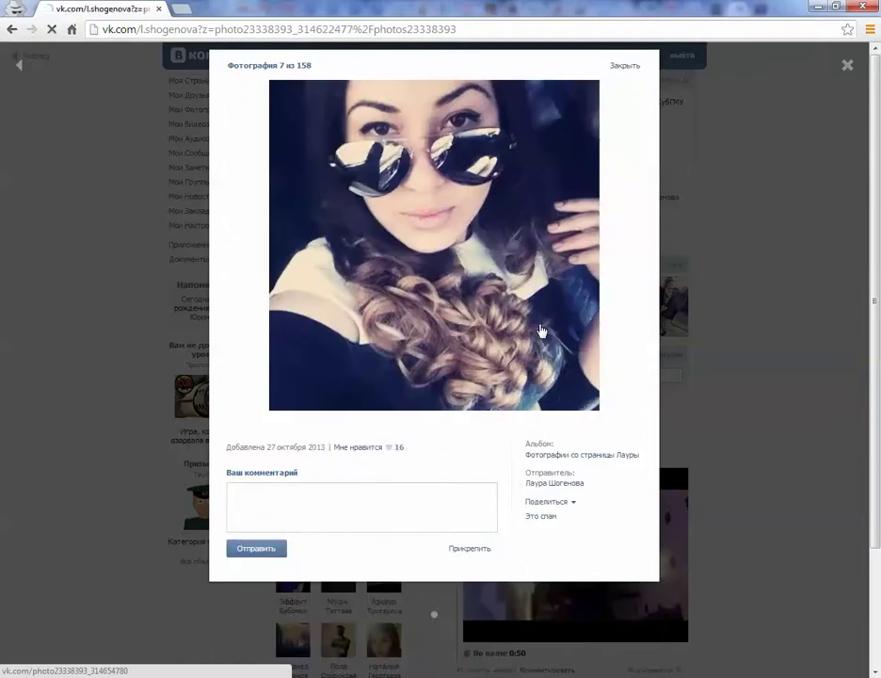
{"action": "left_click", "coordinate": [542, 330]}
{"action": "left_click", "coordinate": [542, 330]}
{"action": "left_click", "coordinate": [542, 330]}
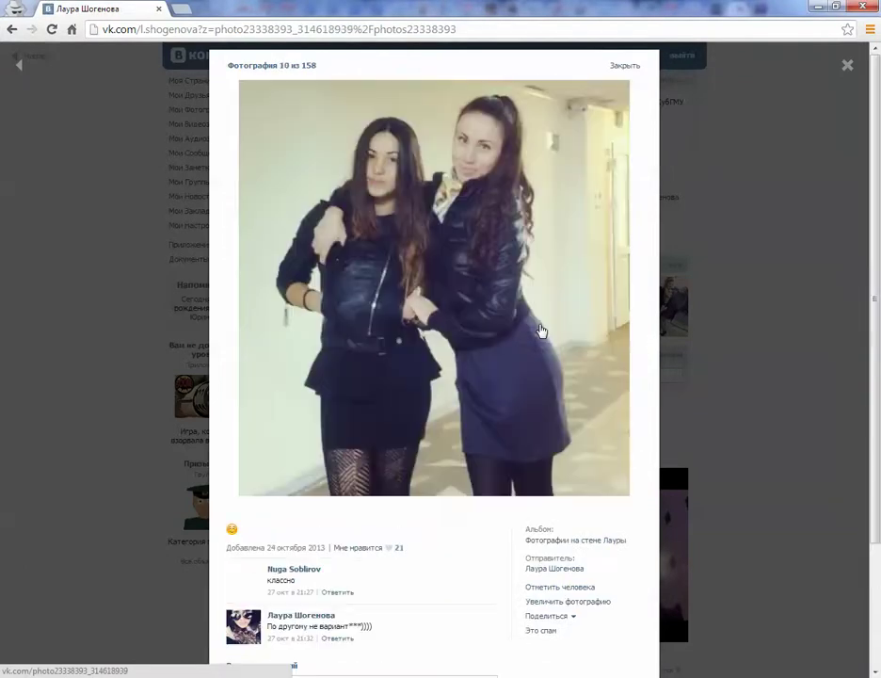
{"action": "left_click", "coordinate": [847, 329]}
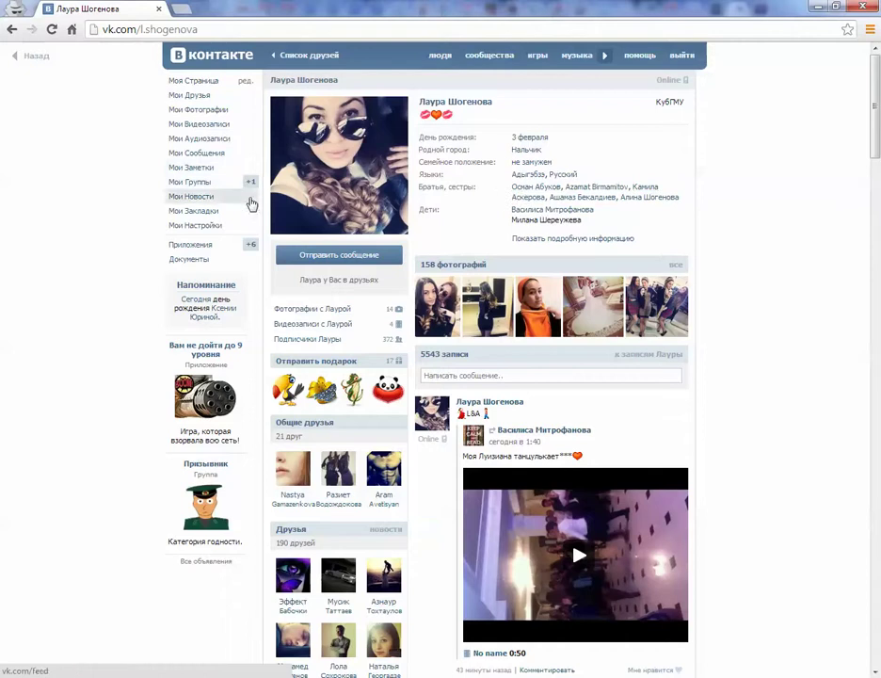
{"action": "left_click", "coordinate": [209, 183]}
Step: Decline the invitation, open 1 группа леч.фак. 2012 год, and enlarge its handwritten-notice wall photo
{"action": "left_click", "coordinate": [583, 225]}
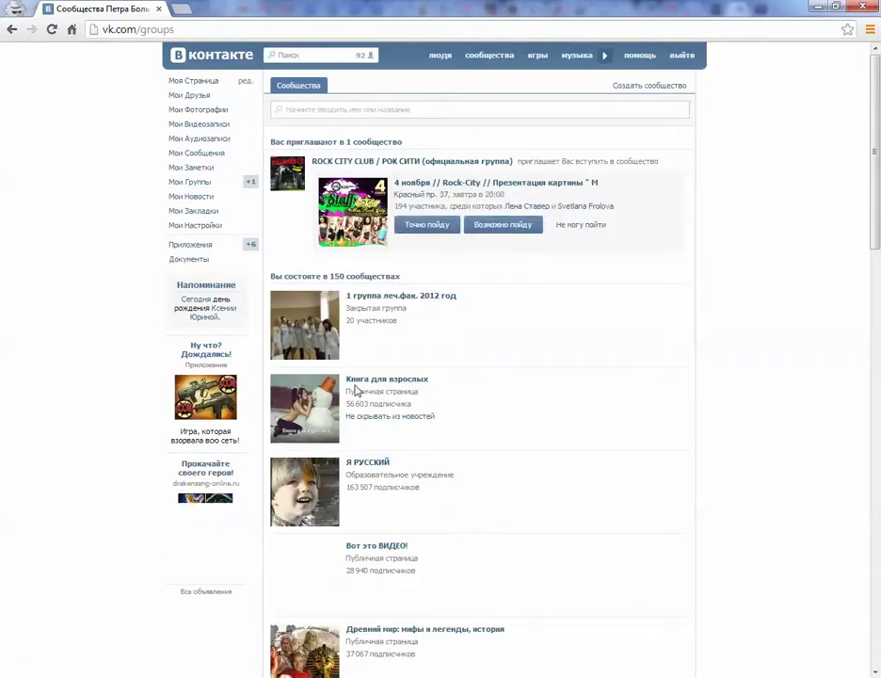
{"action": "left_click", "coordinate": [301, 311]}
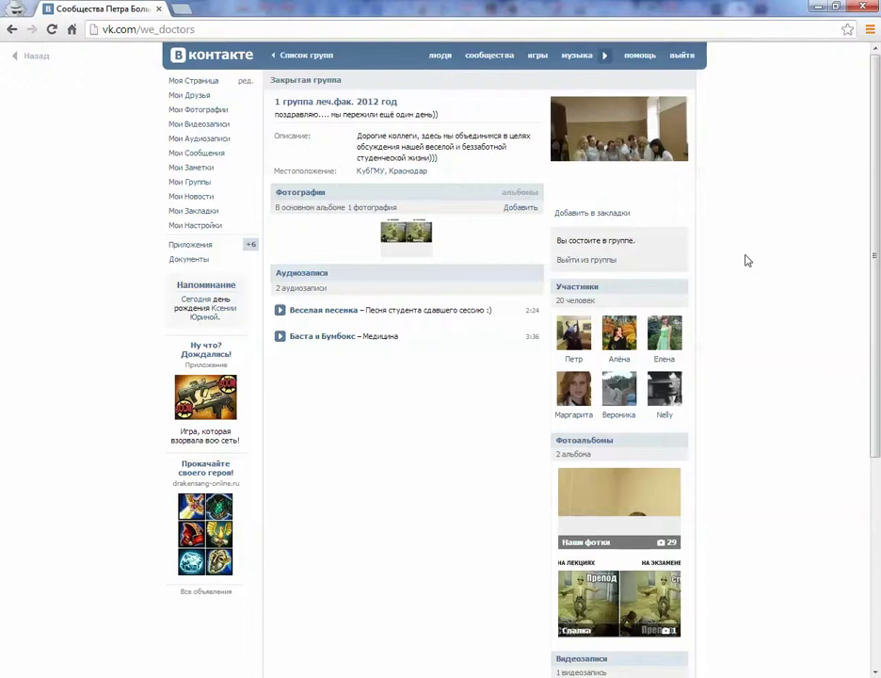
{"action": "scroll", "coordinate": [746, 261], "scroll_direction": "down", "scroll_amount": 3}
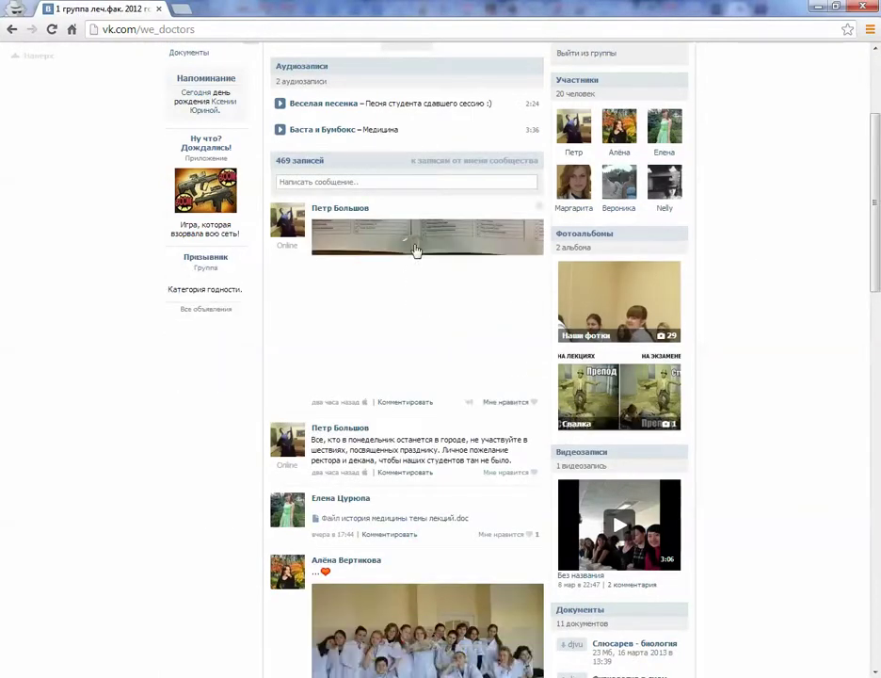
{"action": "left_click", "coordinate": [415, 249]}
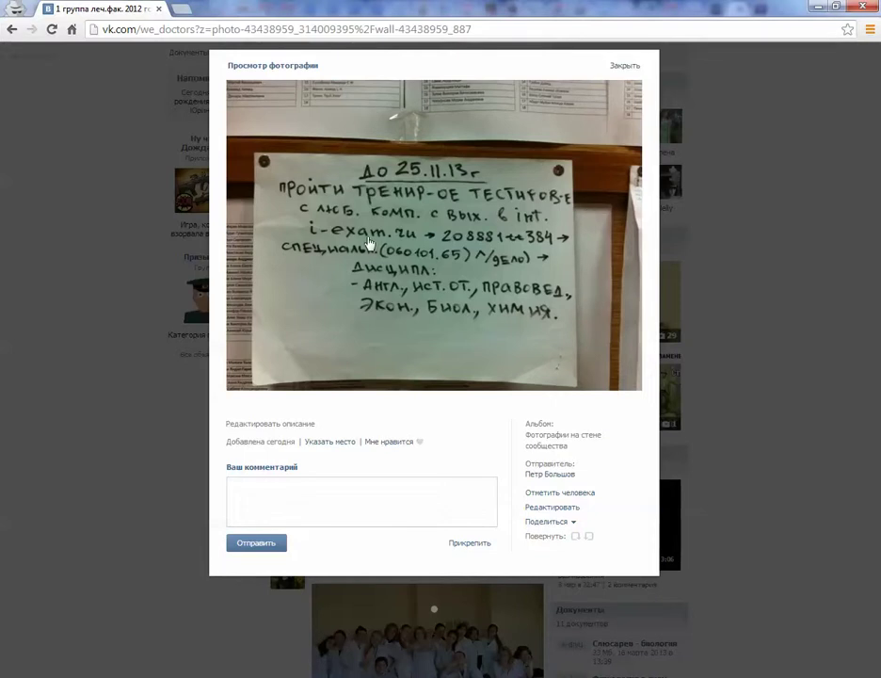
Step: Load i-exam.ru in a new browser tab
{"action": "left_click", "coordinate": [178, 10]}
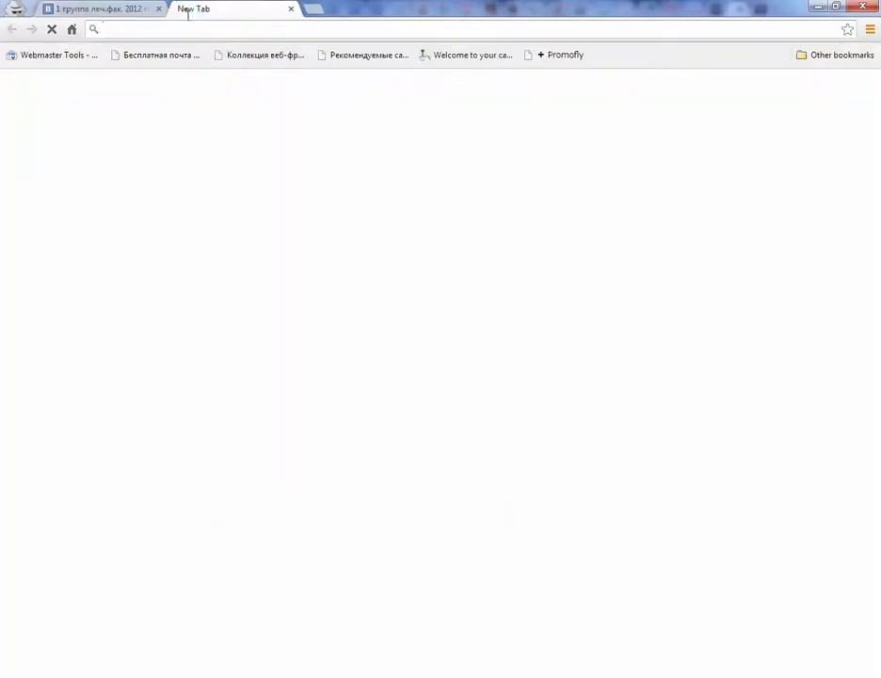
{"action": "type", "text": "i"}
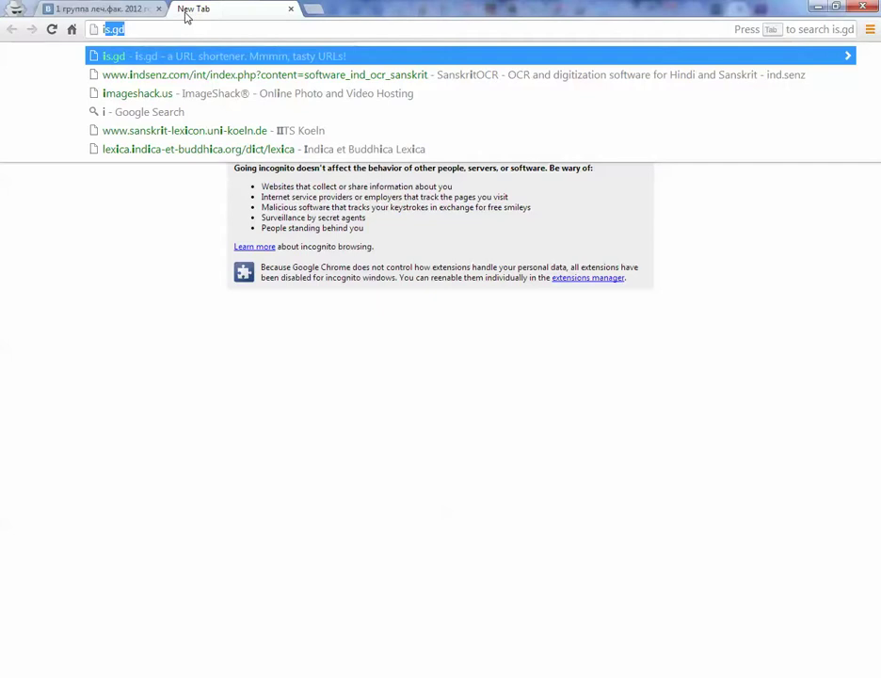
{"action": "type", "text": "-e"}
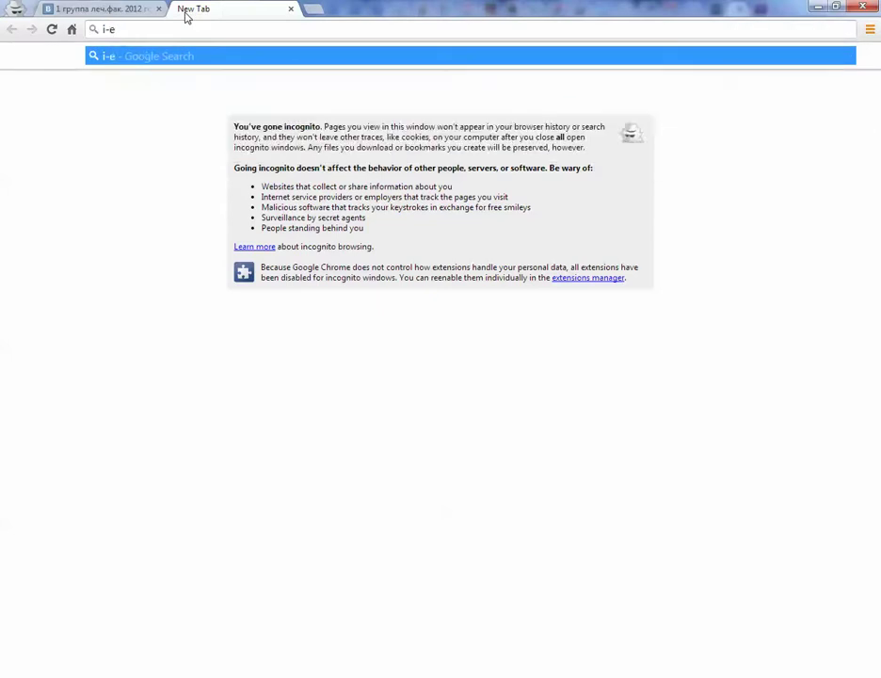
{"action": "type", "text": "xam.ru"}
{"action": "key", "text": "Return"}
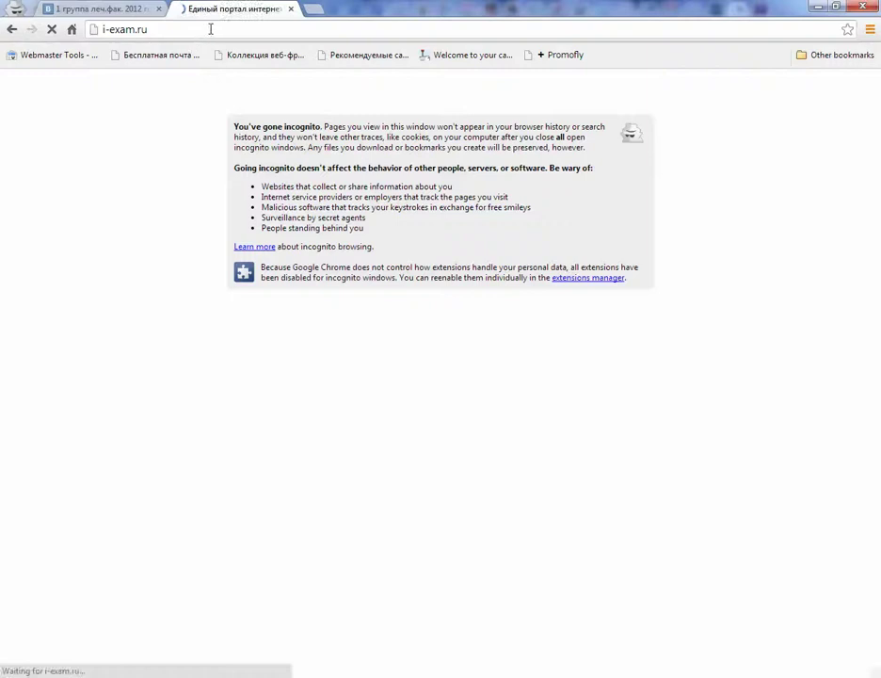
Step: Compare the VK notice photo with the i-exam.ru home page and choose Пройти тестирование
{"action": "left_click", "coordinate": [110, 8]}
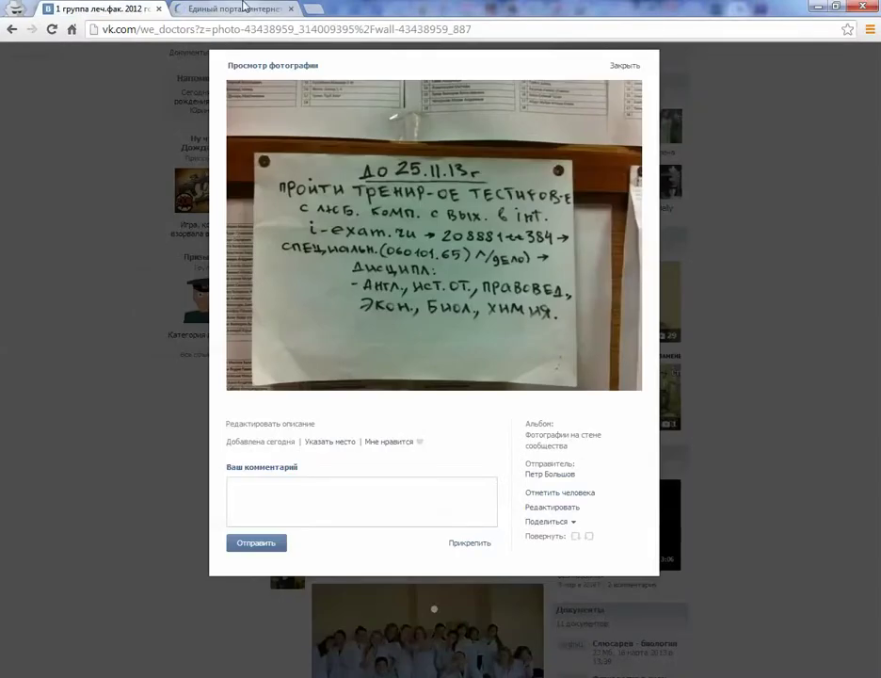
{"action": "left_click", "coordinate": [244, 9]}
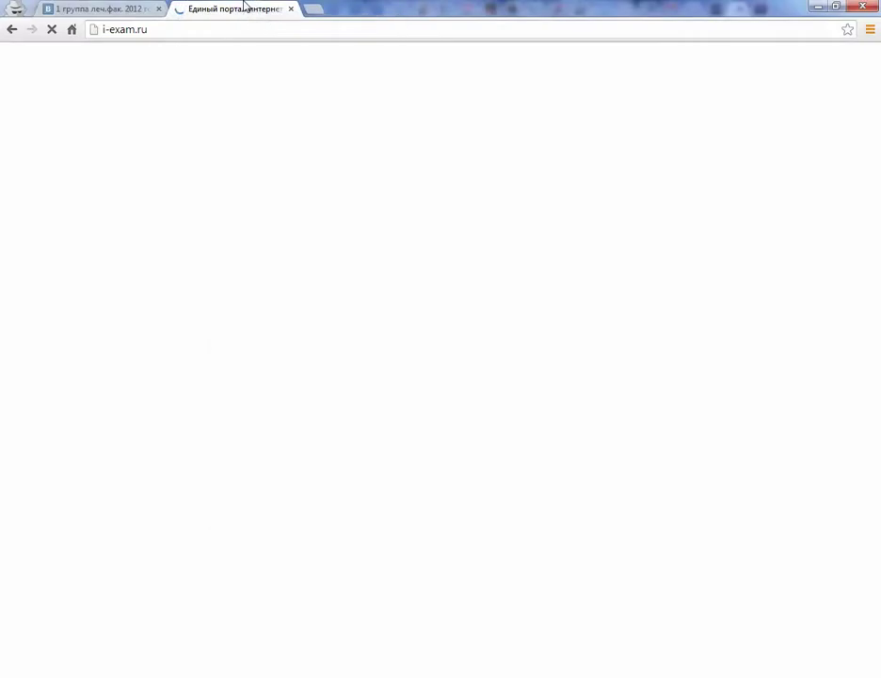
{"action": "left_click", "coordinate": [98, 6]}
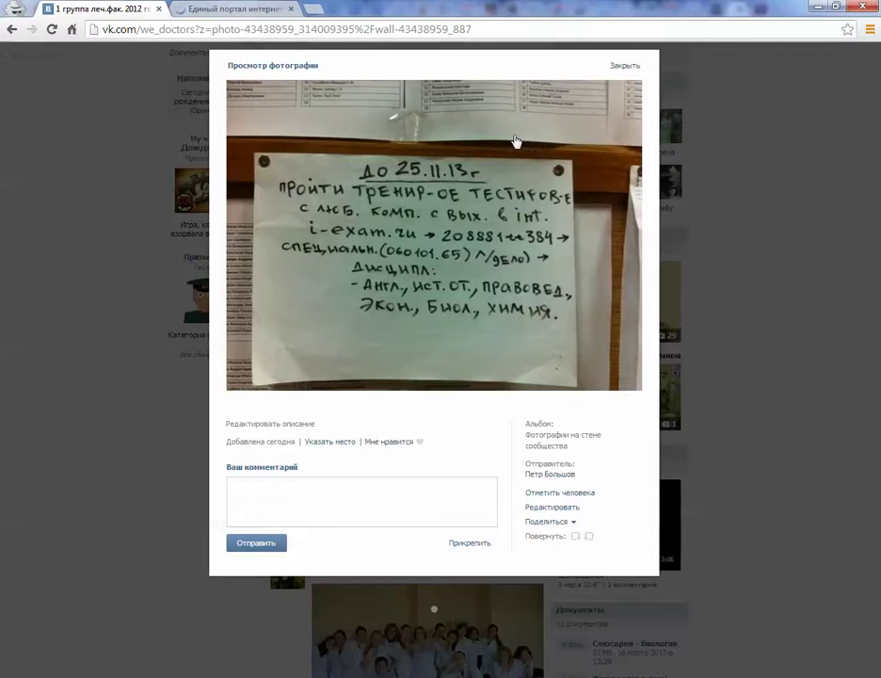
{"action": "left_click", "coordinate": [191, 7]}
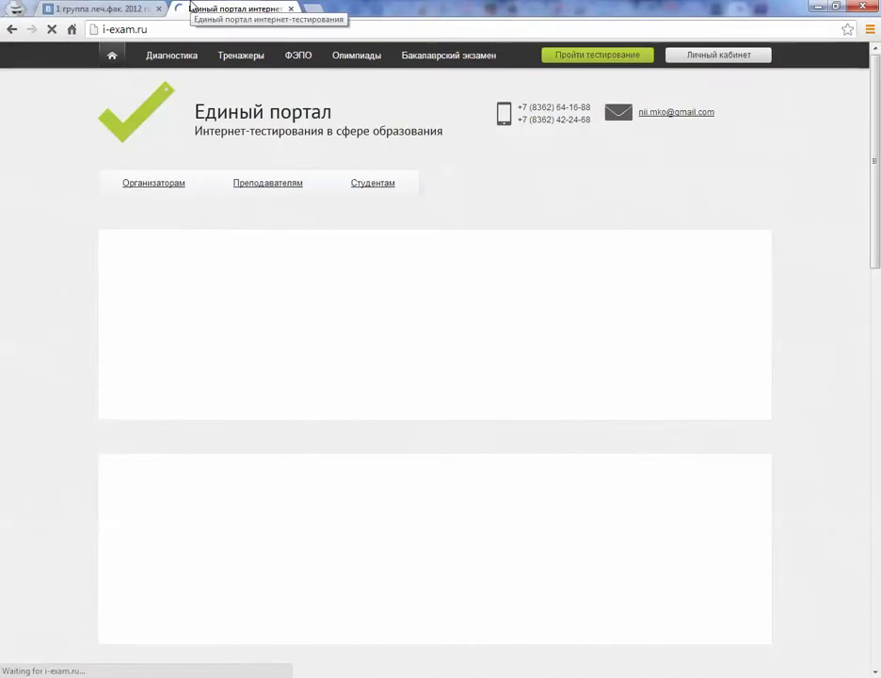
{"action": "left_click", "coordinate": [645, 54]}
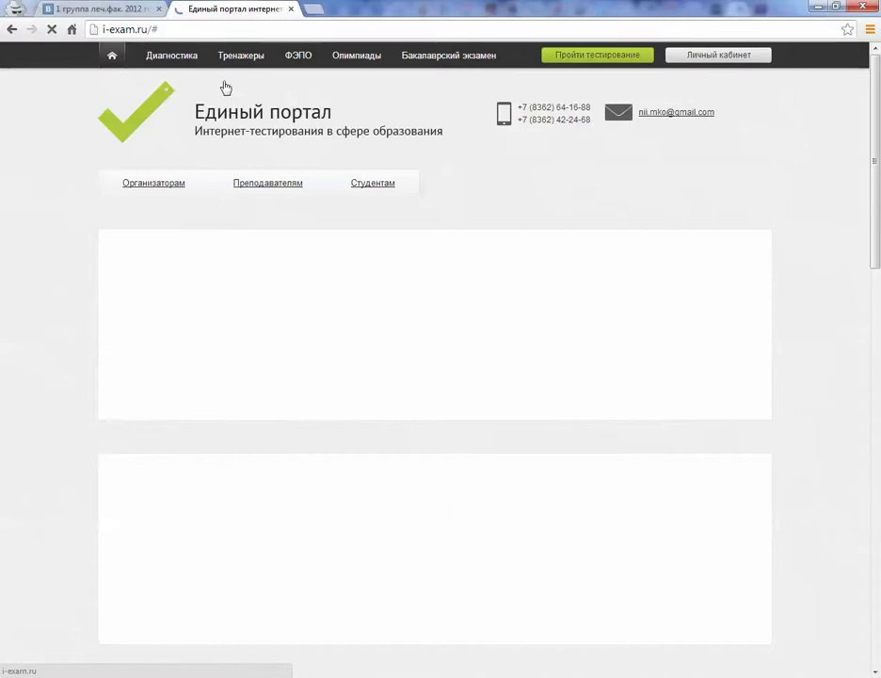
Step: Reopen the sign-in popup, check the access key on the notice photo, then close the popup
{"action": "left_click", "coordinate": [103, 7]}
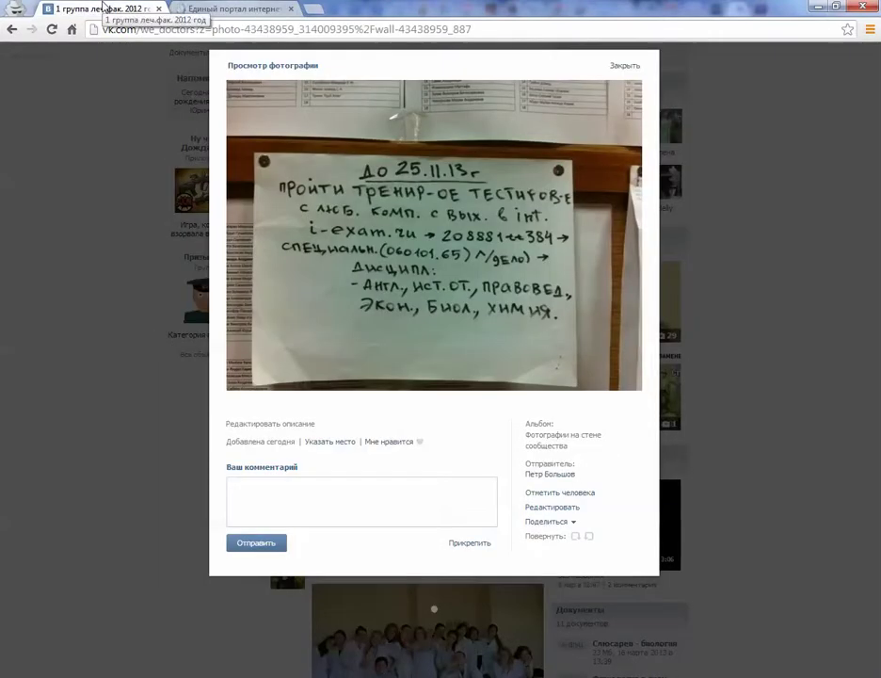
{"action": "left_click", "coordinate": [188, 8]}
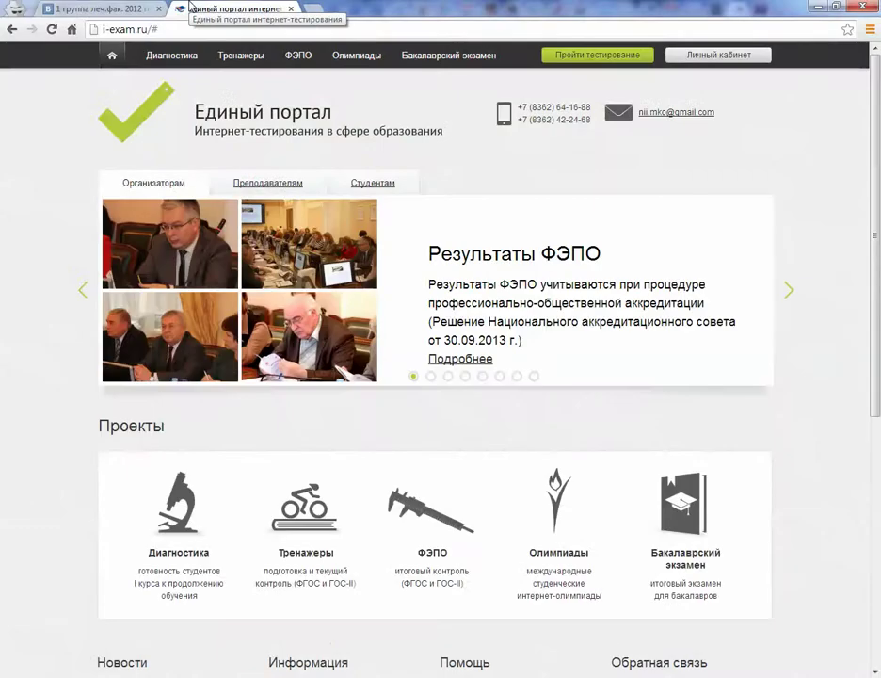
{"action": "scroll", "coordinate": [458, 228], "scroll_direction": "down", "scroll_amount": 1}
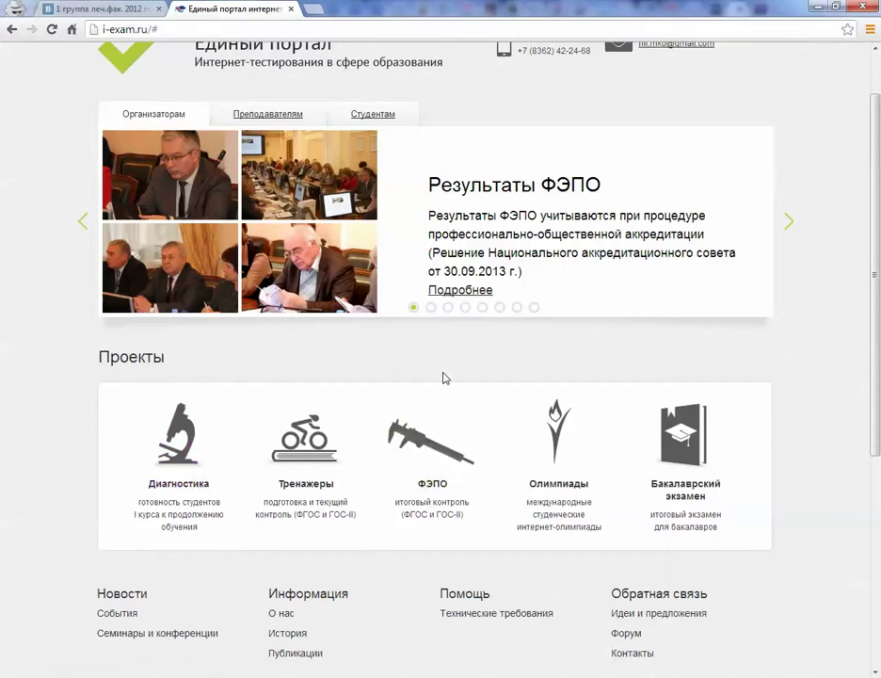
{"action": "scroll", "coordinate": [445, 378], "scroll_direction": "up", "scroll_amount": 1}
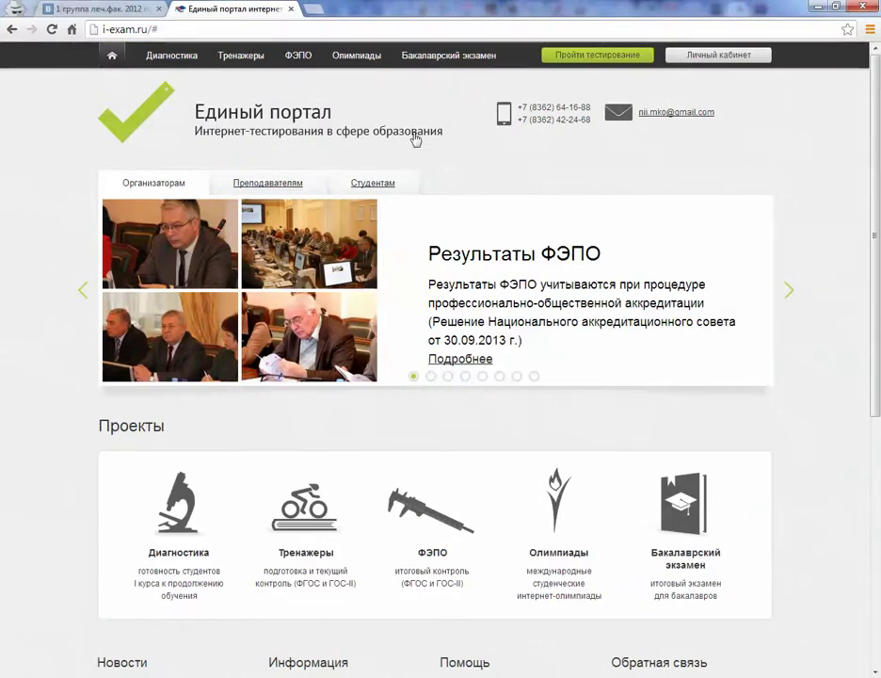
{"action": "left_click", "coordinate": [628, 56]}
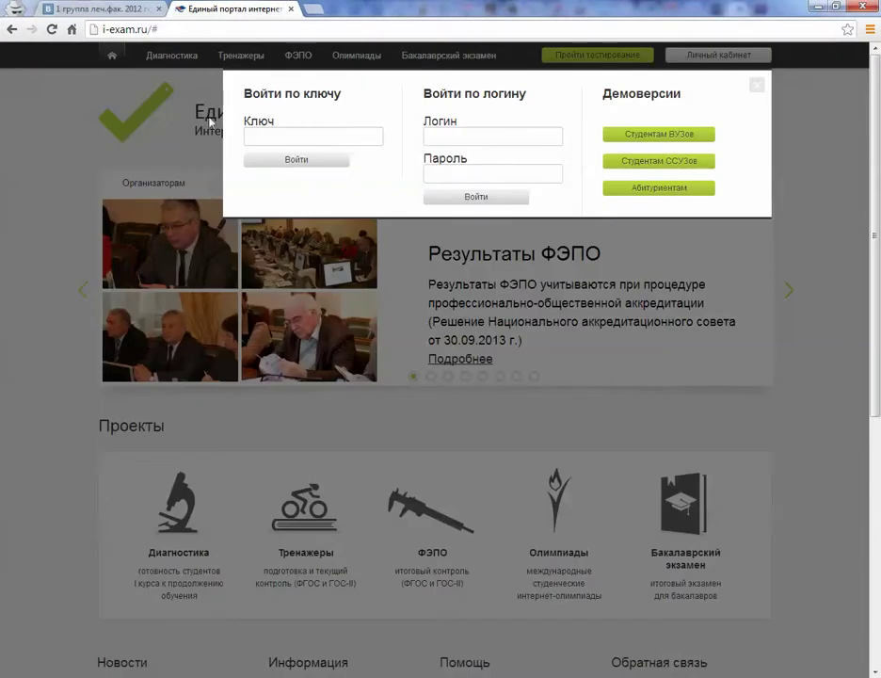
{"action": "left_click", "coordinate": [109, 8]}
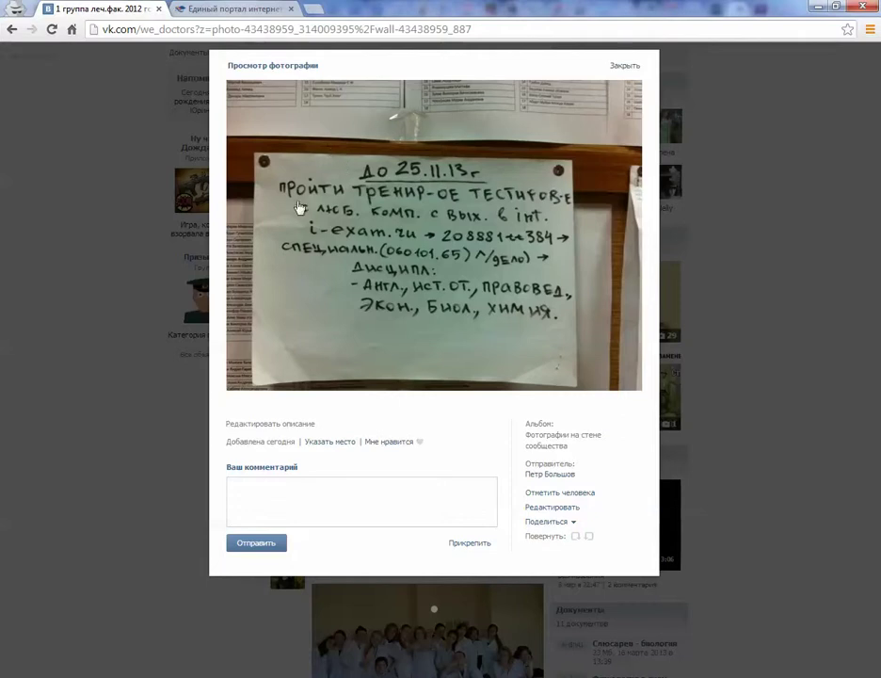
{"action": "left_click", "coordinate": [205, 9]}
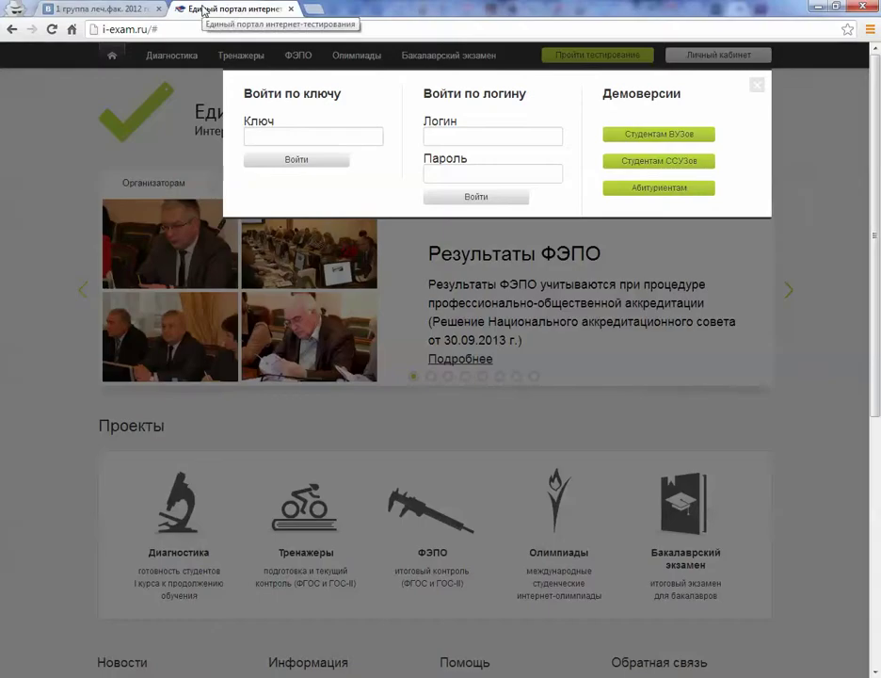
{"action": "left_click", "coordinate": [757, 86]}
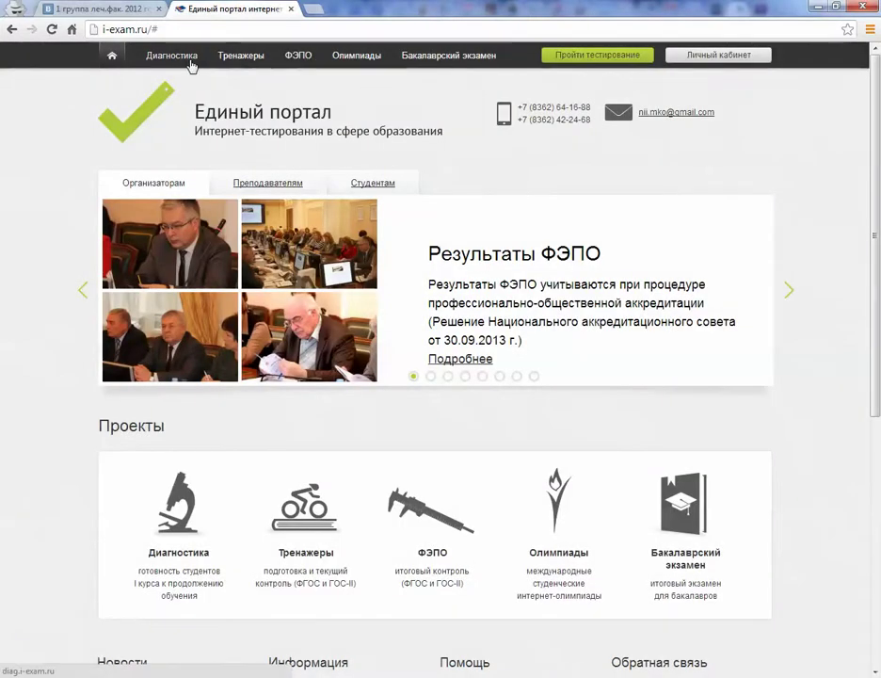
Step: Visit the Диагностика and Тренажеры project sites, returning to the portal home page each time
{"action": "left_click", "coordinate": [191, 60]}
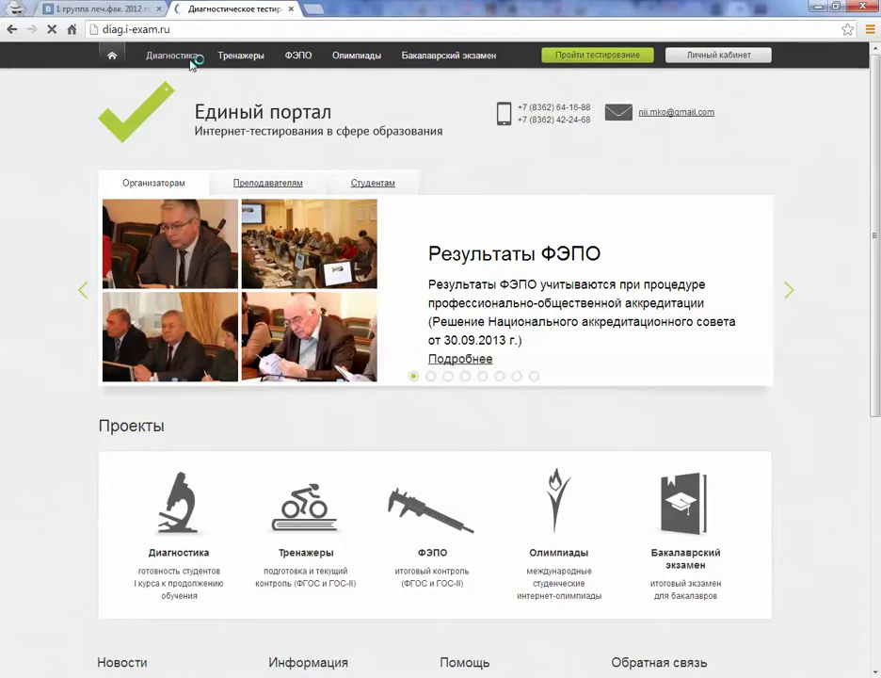
{"action": "left_click", "coordinate": [85, 8]}
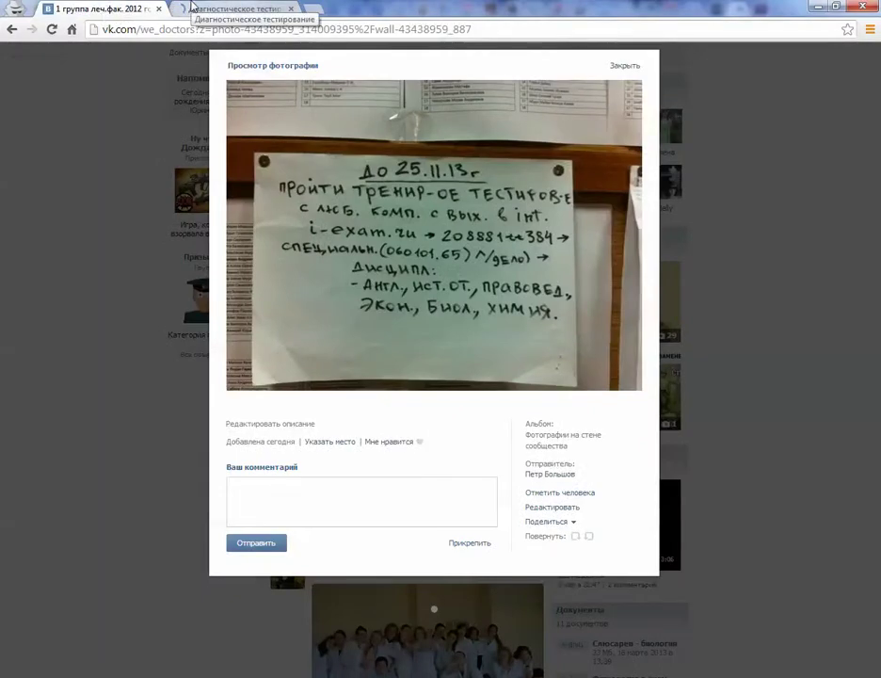
{"action": "left_click", "coordinate": [192, 6]}
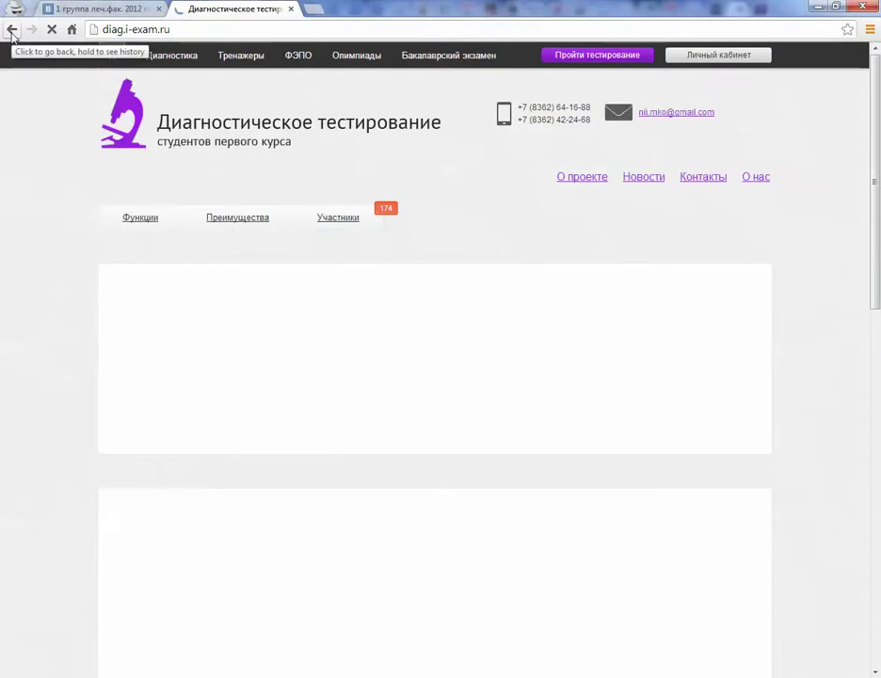
{"action": "left_click", "coordinate": [11, 31]}
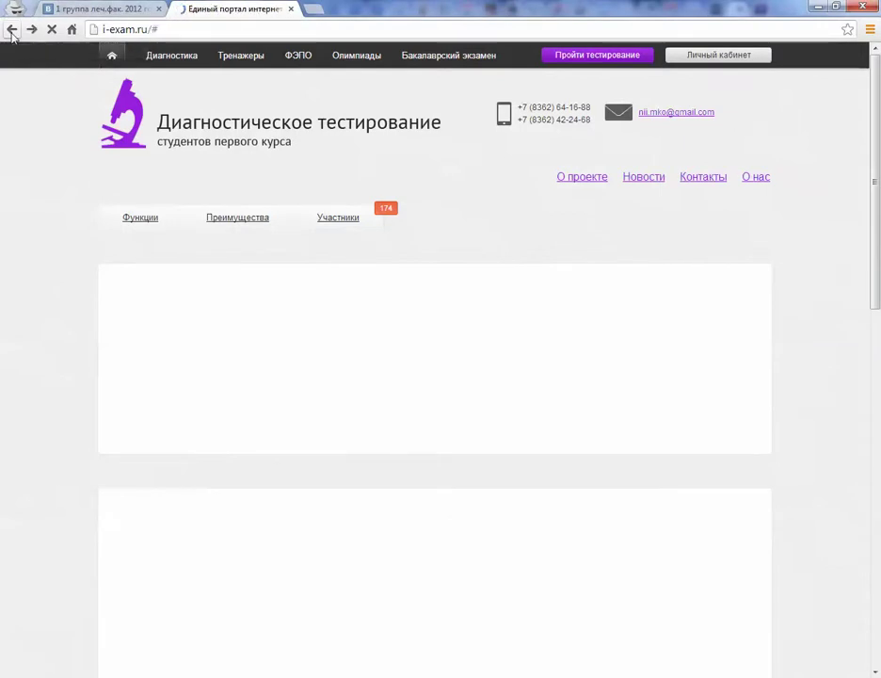
{"action": "left_click", "coordinate": [261, 64]}
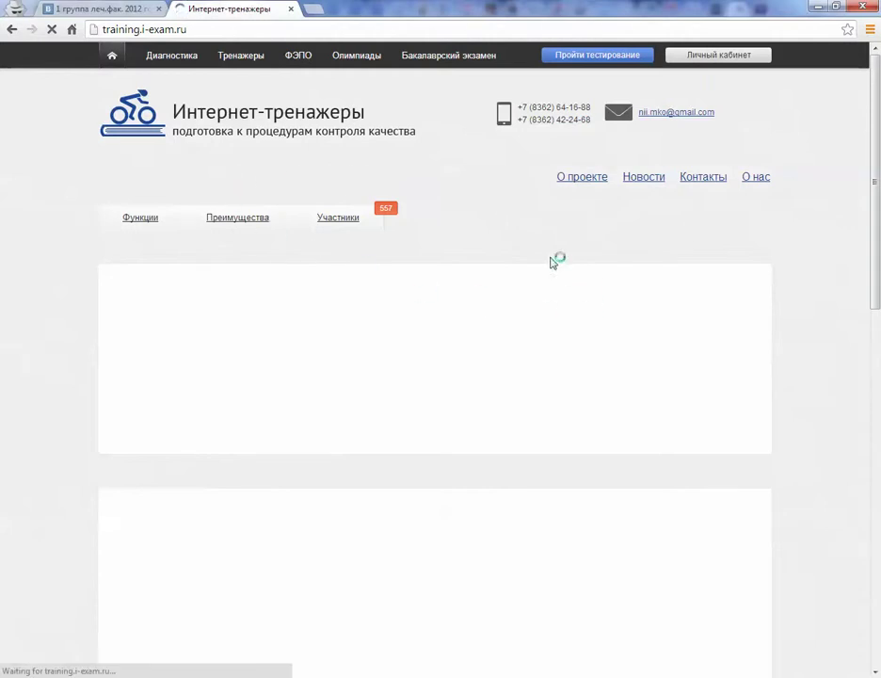
{"action": "left_click", "coordinate": [13, 30]}
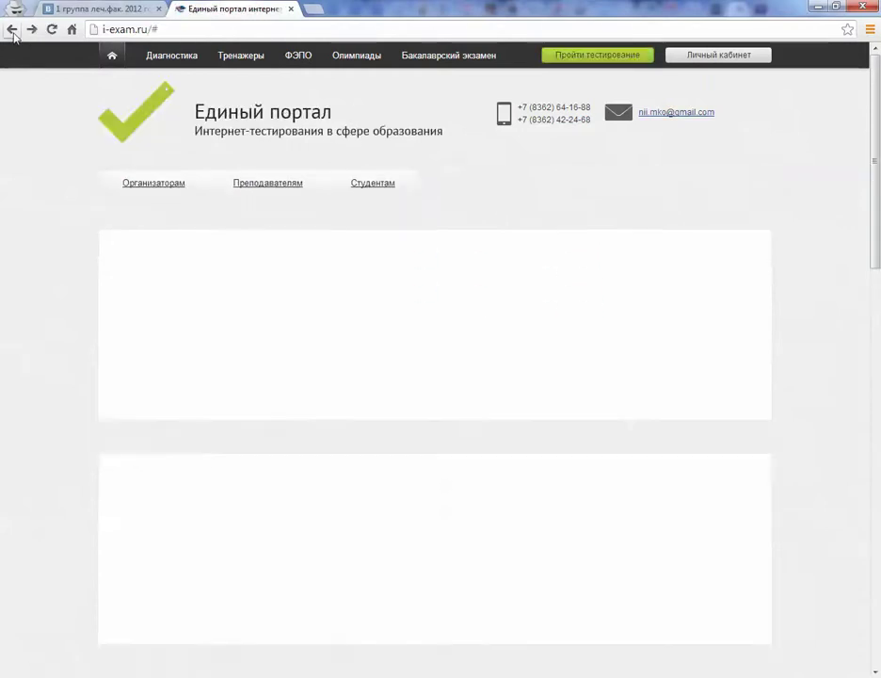
Step: Show the Студентам banner slides and cycle them to «Обучение и самоконтроль»
{"action": "left_click", "coordinate": [354, 185]}
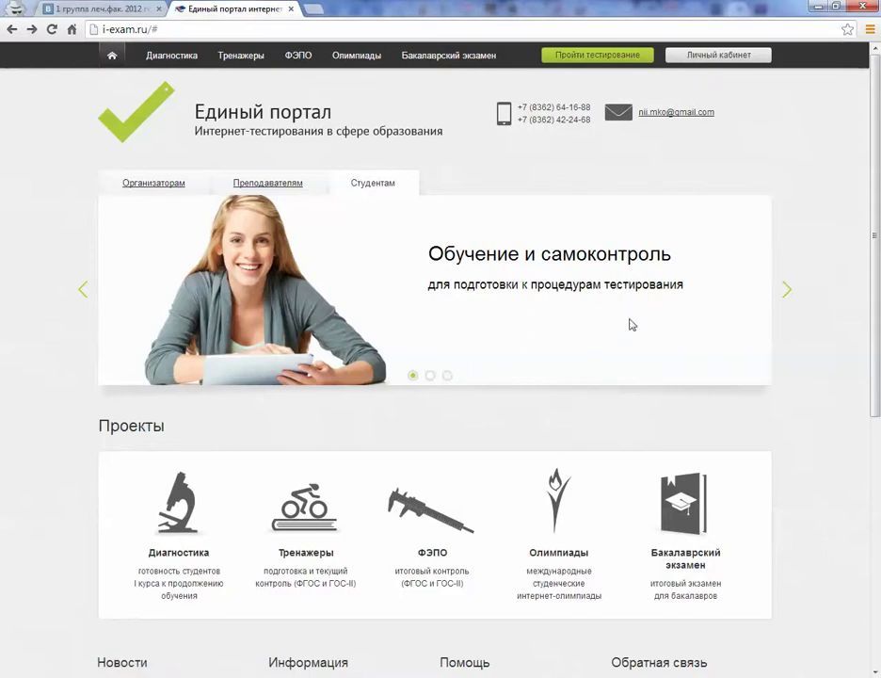
{"action": "left_click", "coordinate": [790, 292]}
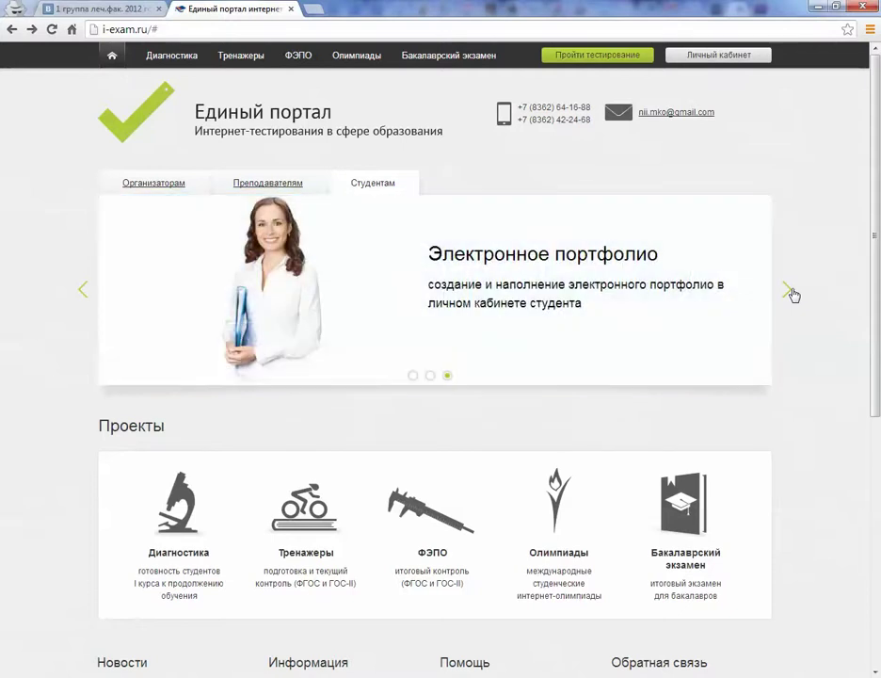
{"action": "left_click", "coordinate": [790, 292]}
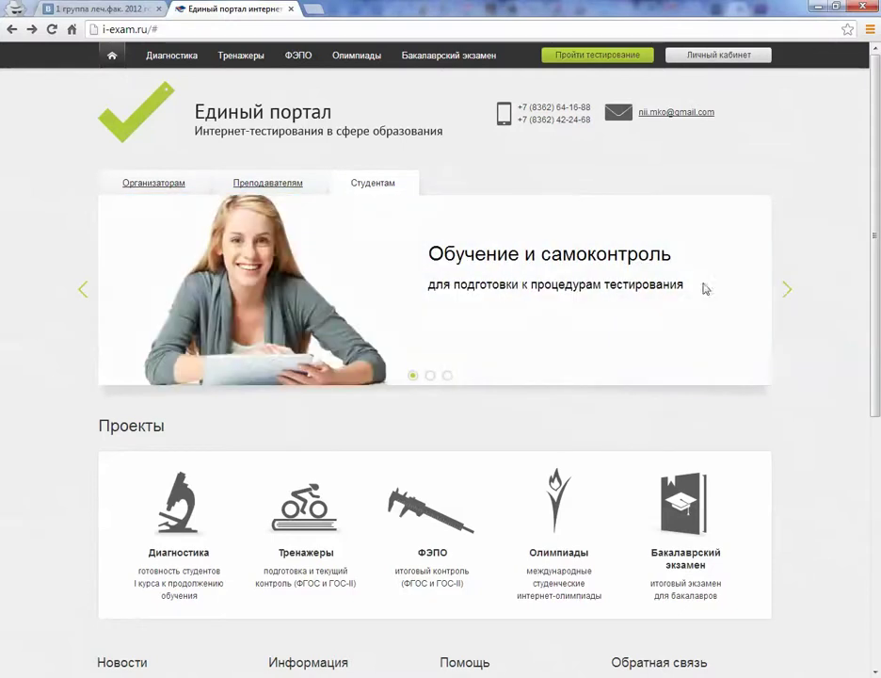
Step: Glance at the VK photo of the note, then return to the i-exam.ru portal home page
{"action": "scroll", "coordinate": [173, 450], "scroll_direction": "down", "scroll_amount": 3}
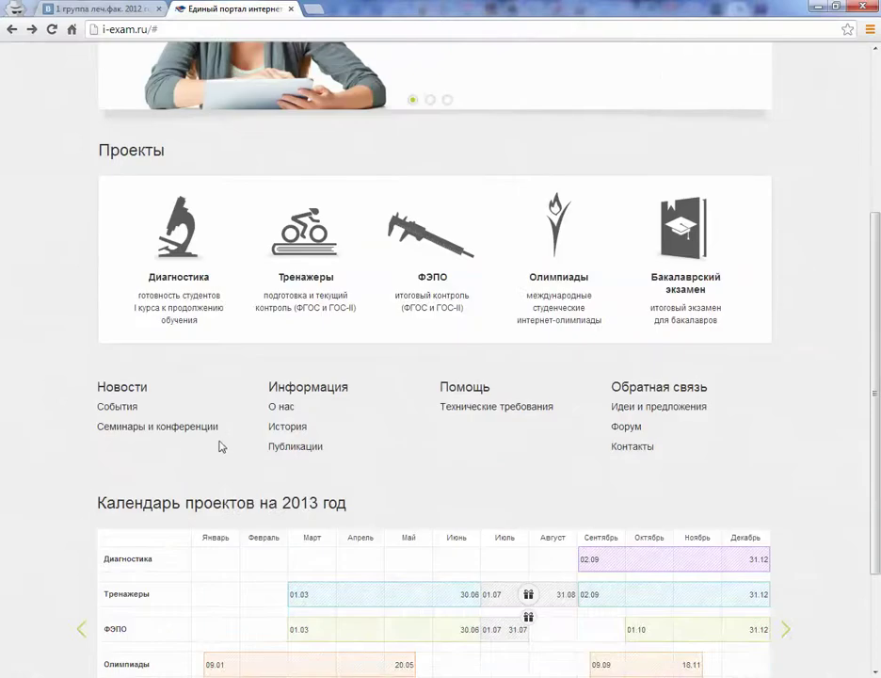
{"action": "scroll", "coordinate": [226, 435], "scroll_direction": "down", "scroll_amount": 2}
{"action": "scroll", "coordinate": [207, 370], "scroll_direction": "down", "scroll_amount": 1}
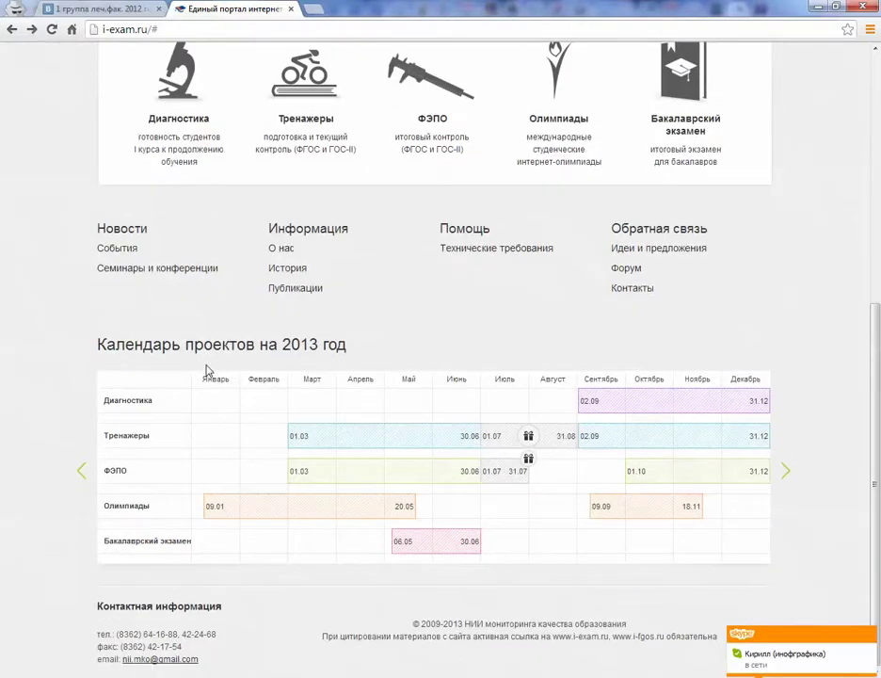
{"action": "scroll", "coordinate": [670, 371], "scroll_direction": "up", "scroll_amount": 5}
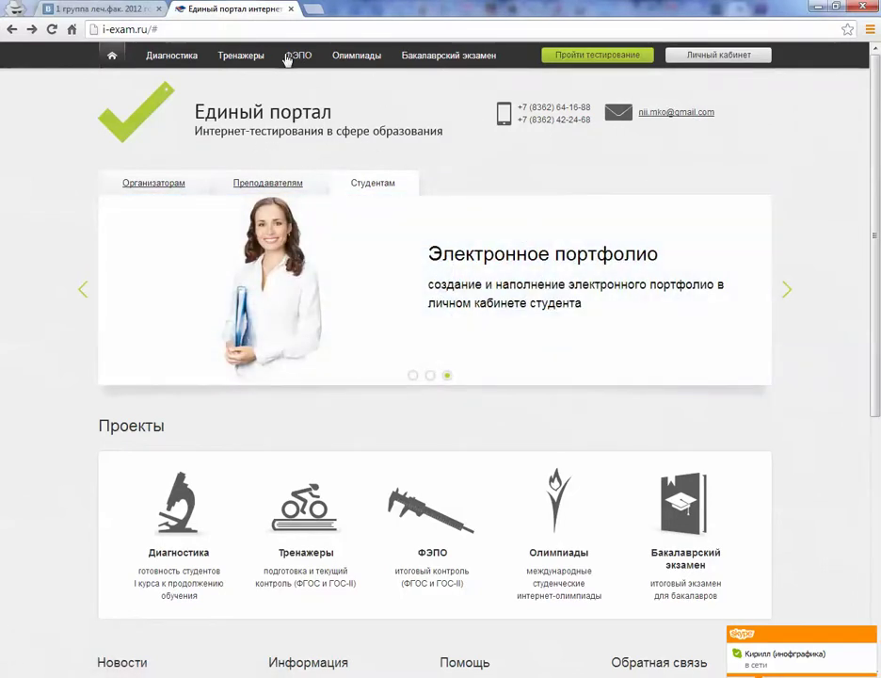
{"action": "left_click", "coordinate": [103, 9]}
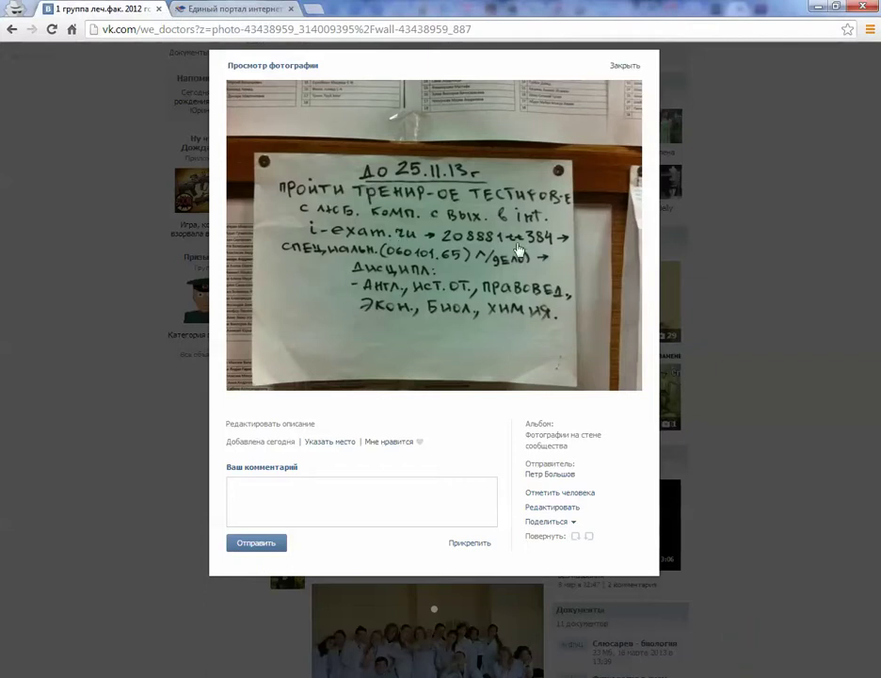
{"action": "left_click", "coordinate": [236, 9]}
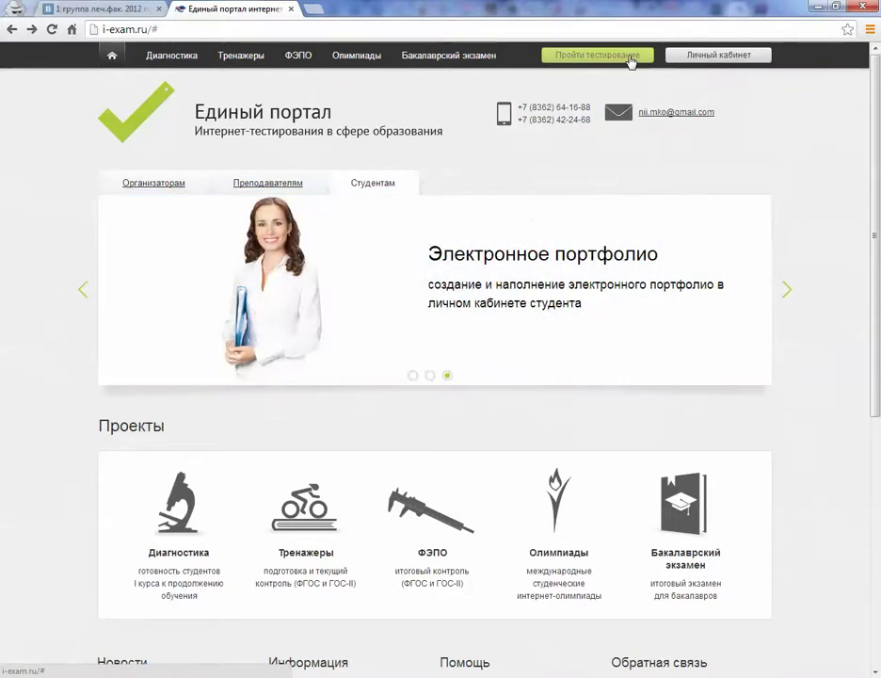
Step: Sign in for testing with the access key from the photographed note
{"action": "left_click", "coordinate": [630, 59]}
{"action": "left_click", "coordinate": [311, 133]}
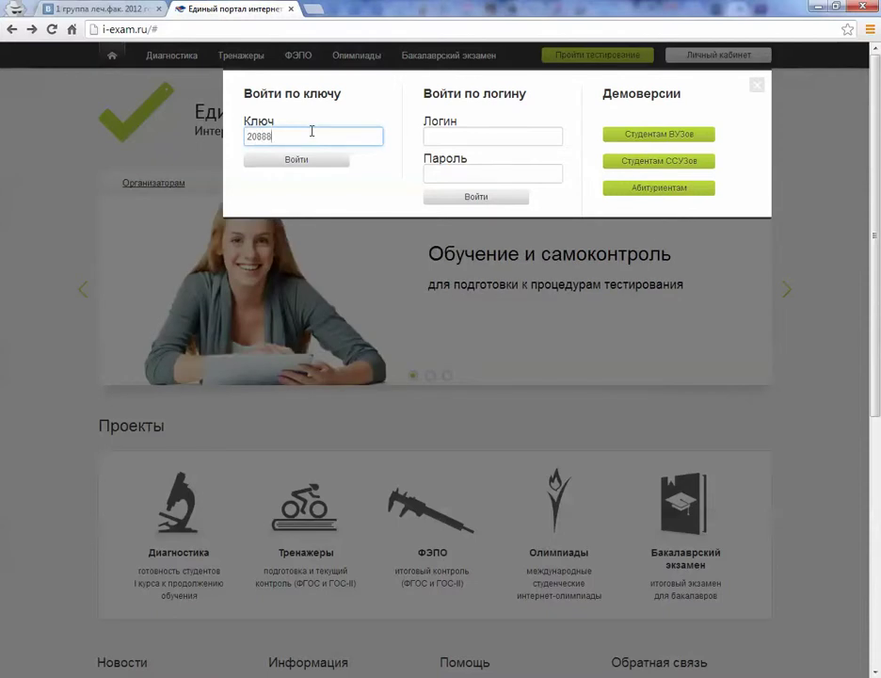
{"action": "left_click", "coordinate": [64, 8]}
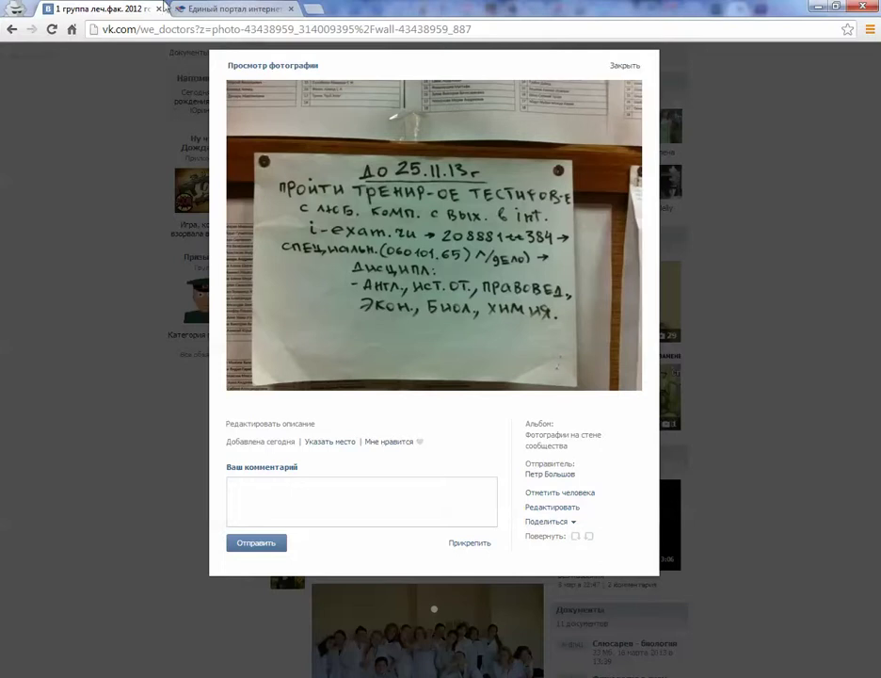
{"action": "left_click", "coordinate": [210, 9]}
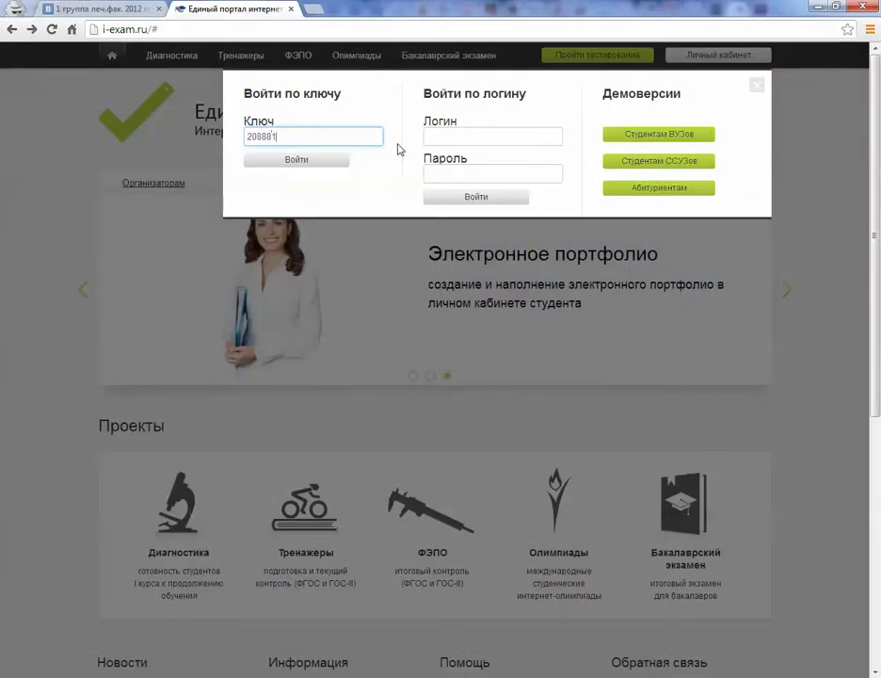
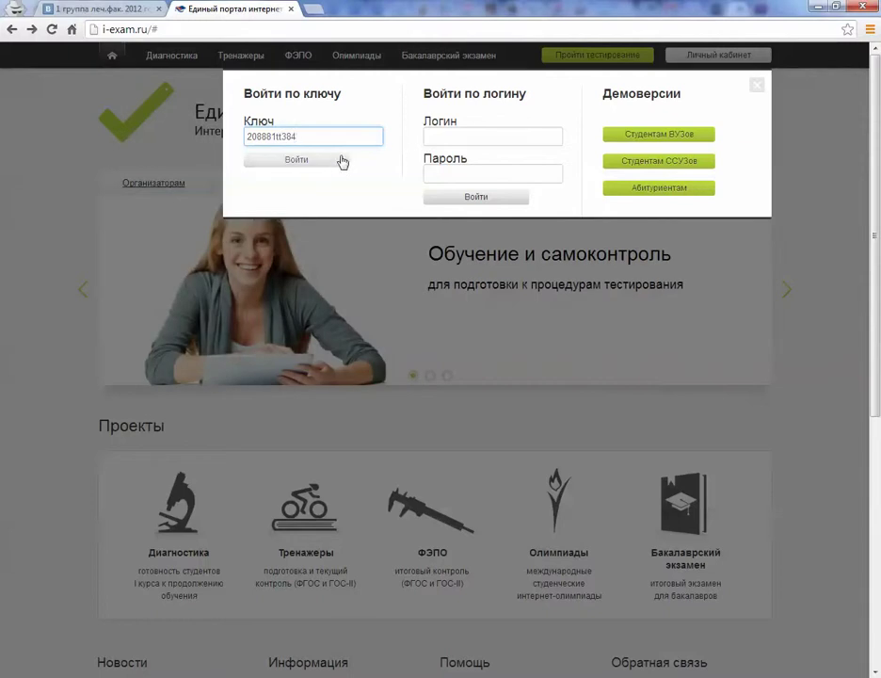
{"action": "left_click", "coordinate": [340, 160]}
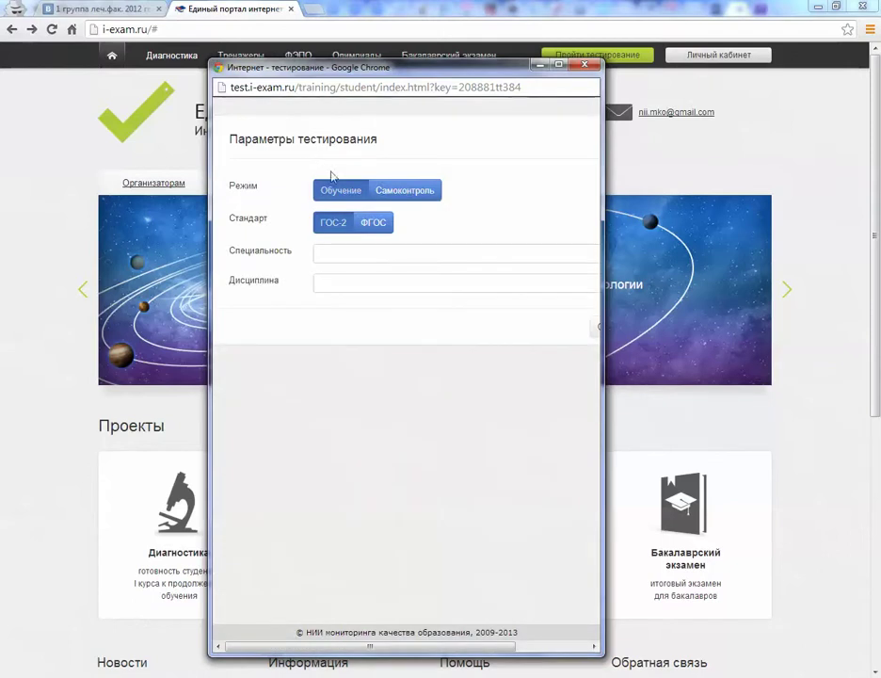
Step: Bring back the test parameters window and browse the Специальность list
{"action": "left_click", "coordinate": [66, 7]}
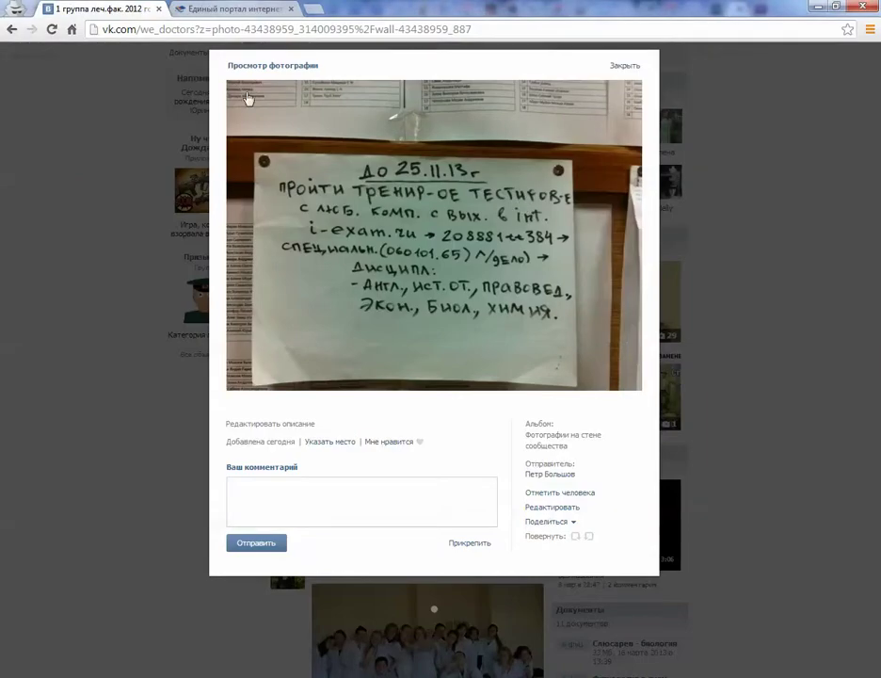
{"action": "left_click", "coordinate": [226, 8]}
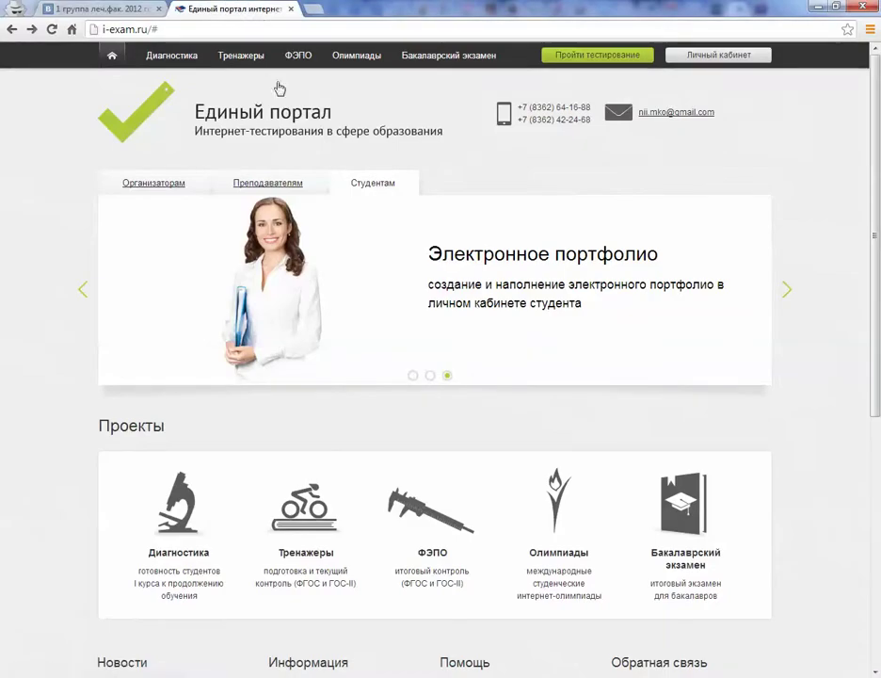
{"action": "left_click", "coordinate": [428, 540]}
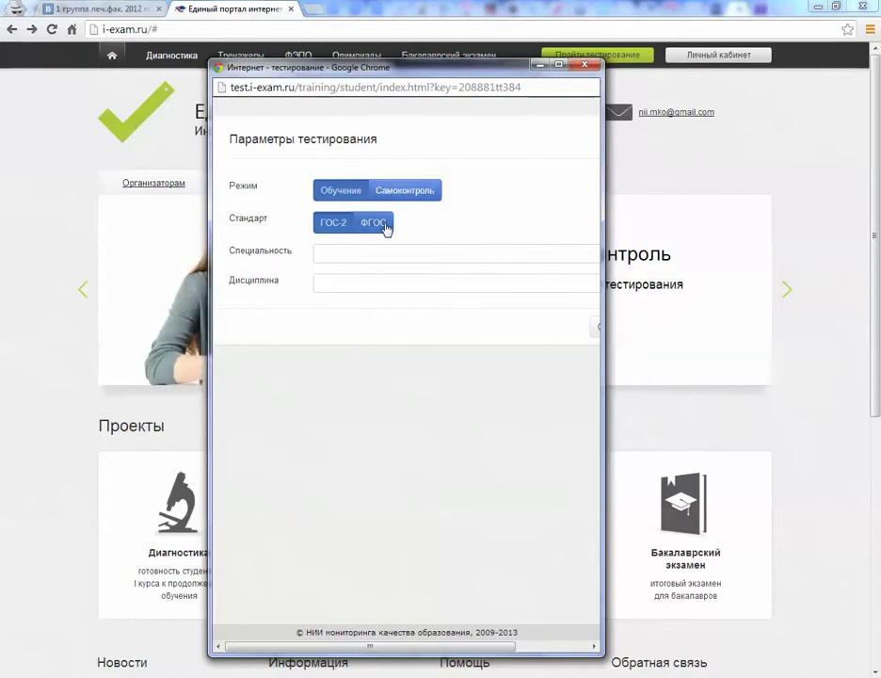
{"action": "left_click", "coordinate": [321, 259]}
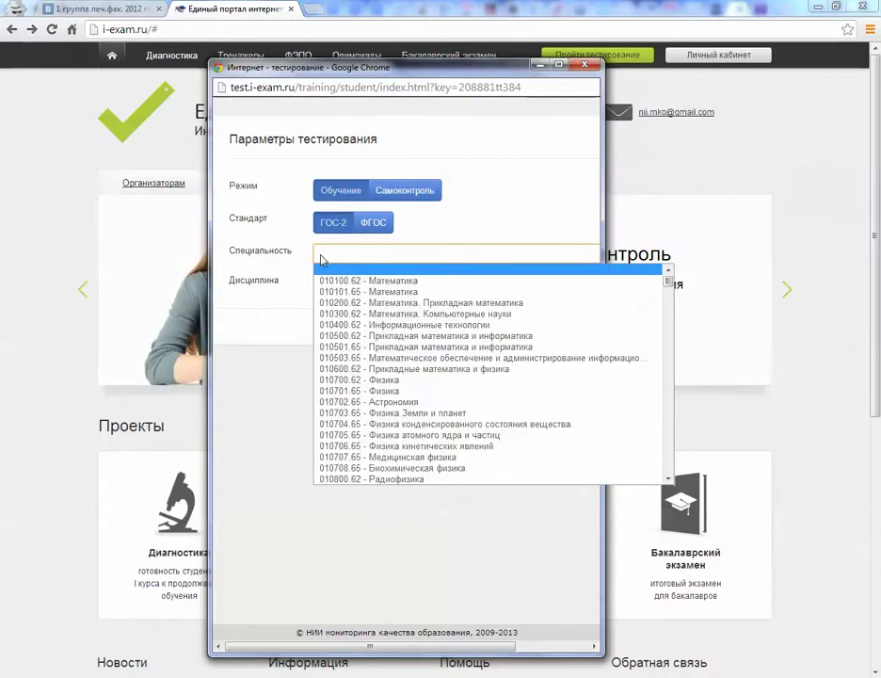
{"action": "scroll", "coordinate": [565, 320], "scroll_direction": "down", "scroll_amount": 12}
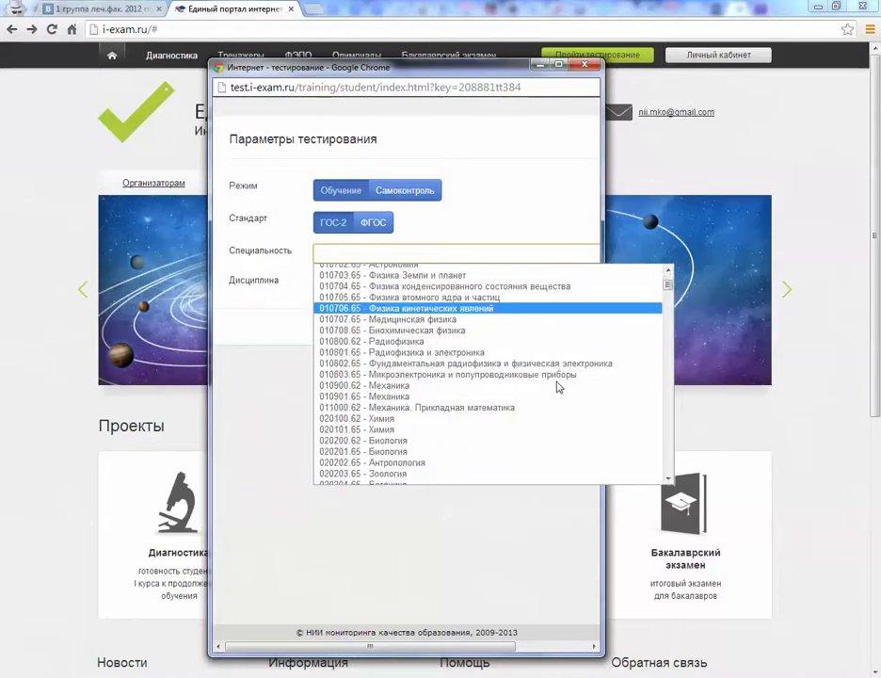
{"action": "scroll", "coordinate": [557, 386], "scroll_direction": "down", "scroll_amount": 20}
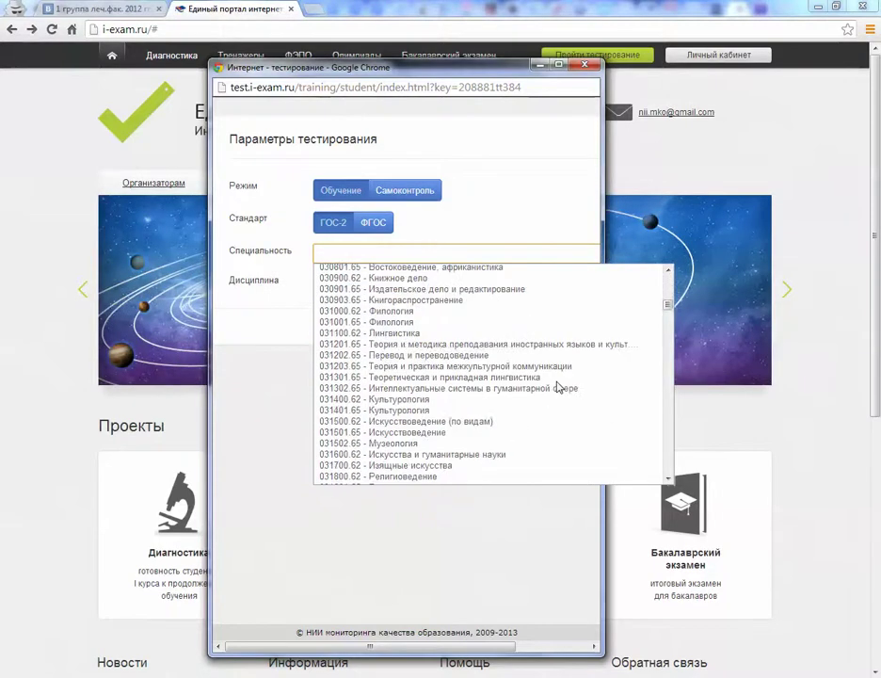
{"action": "scroll", "coordinate": [556, 386], "scroll_direction": "down", "scroll_amount": 5}
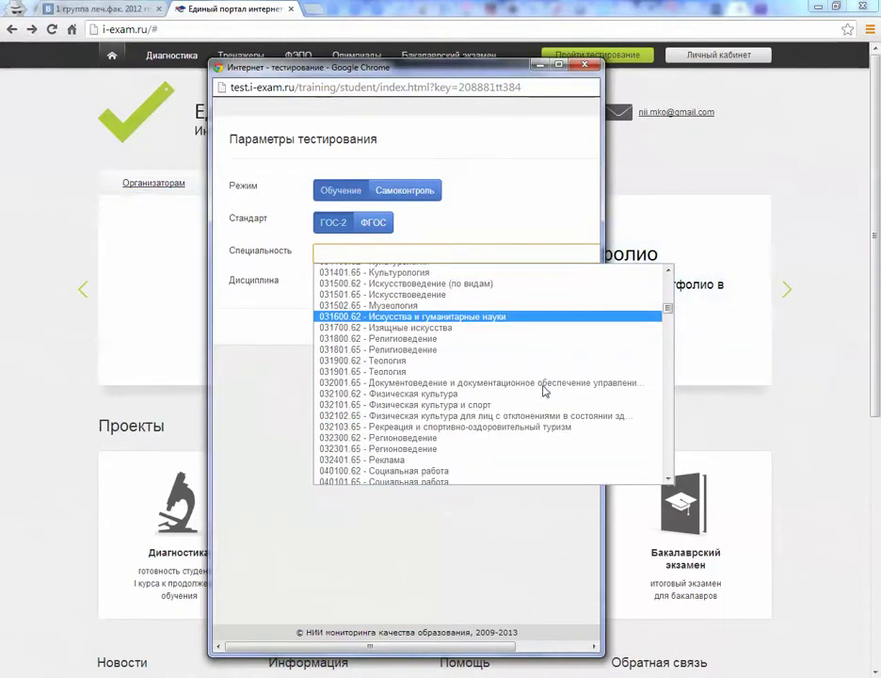
Step: Select speciality 060101.65 - Лечебное дело after checking its code on the note
{"action": "left_click", "coordinate": [53, 8]}
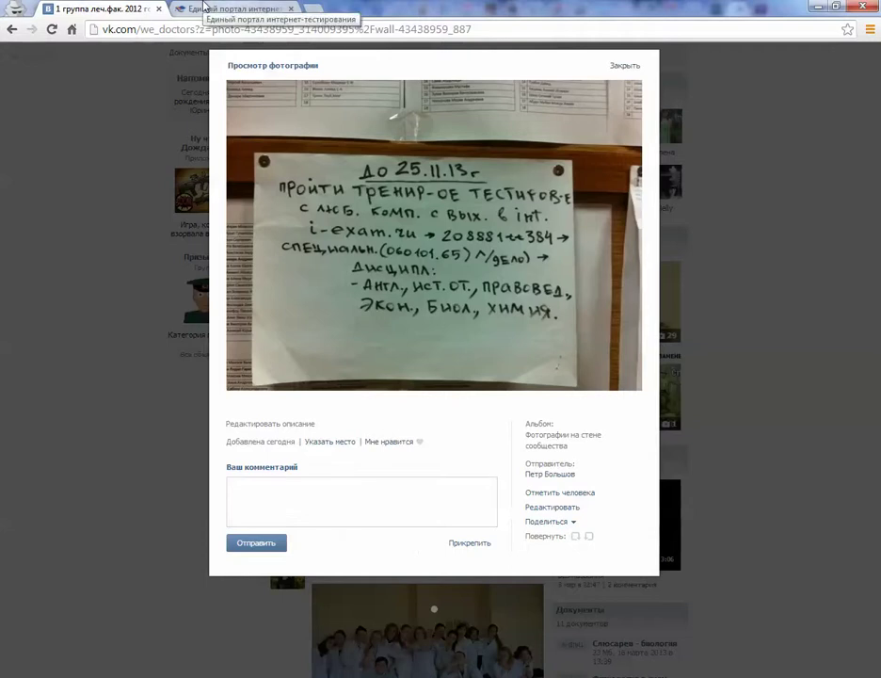
{"action": "left_click", "coordinate": [204, 8]}
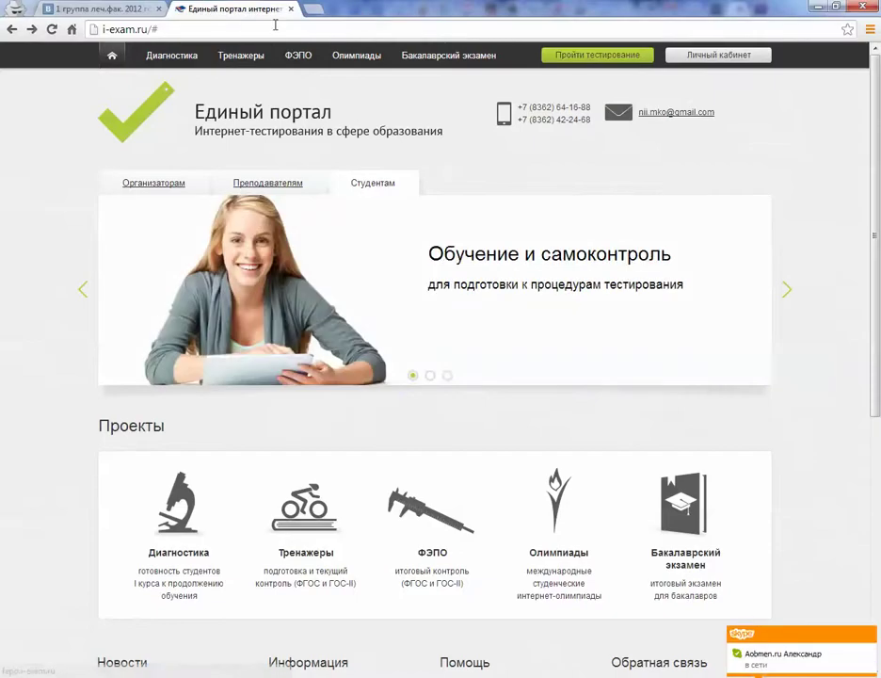
{"action": "key", "text": "alt+Tab"}
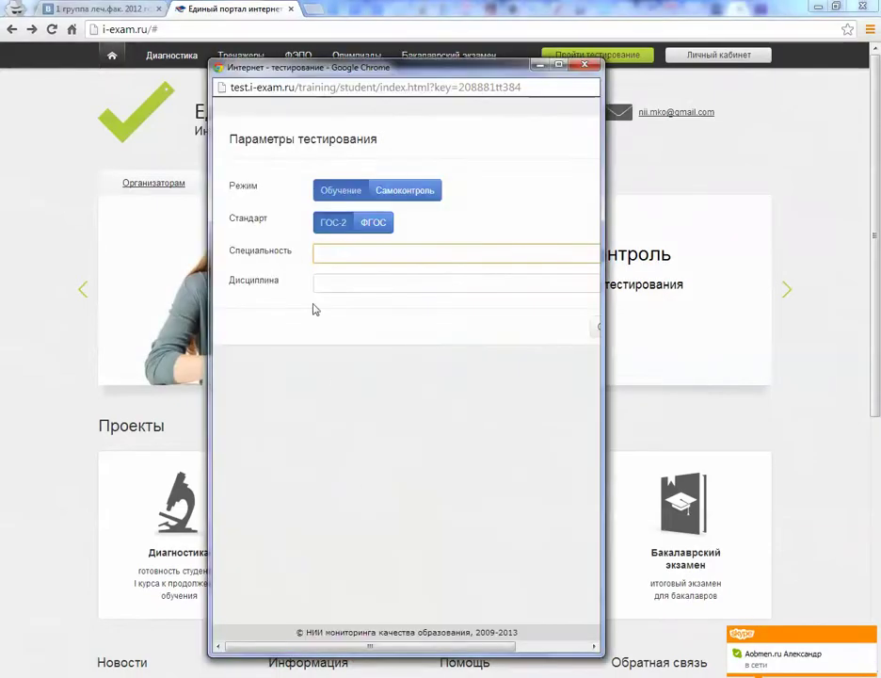
{"action": "left_click", "coordinate": [362, 256]}
{"action": "scroll", "coordinate": [543, 408], "scroll_direction": "down", "scroll_amount": 8}
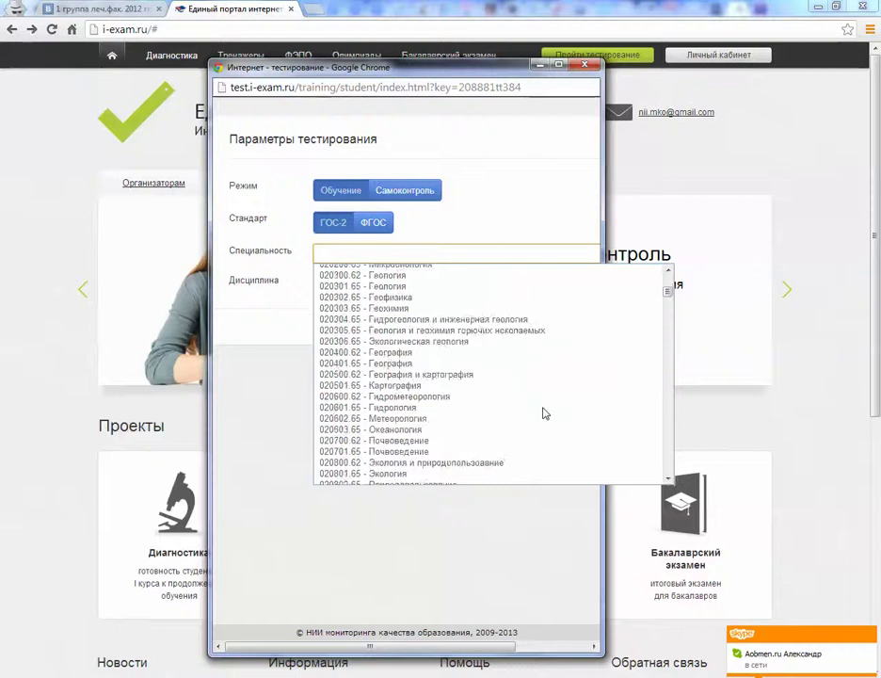
{"action": "left_click_drag", "start_coordinate": [668, 311], "coordinate": [670, 334]}
{"action": "left_click", "coordinate": [468, 390]}
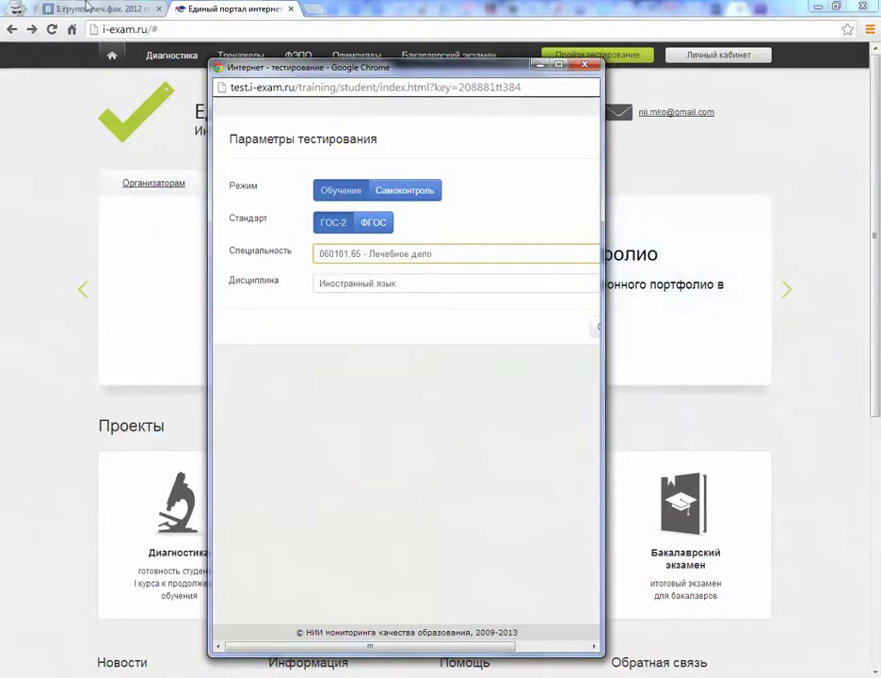
Step: Keep Иностранный язык as the discipline and maximize the testing window
{"action": "left_click", "coordinate": [87, 7]}
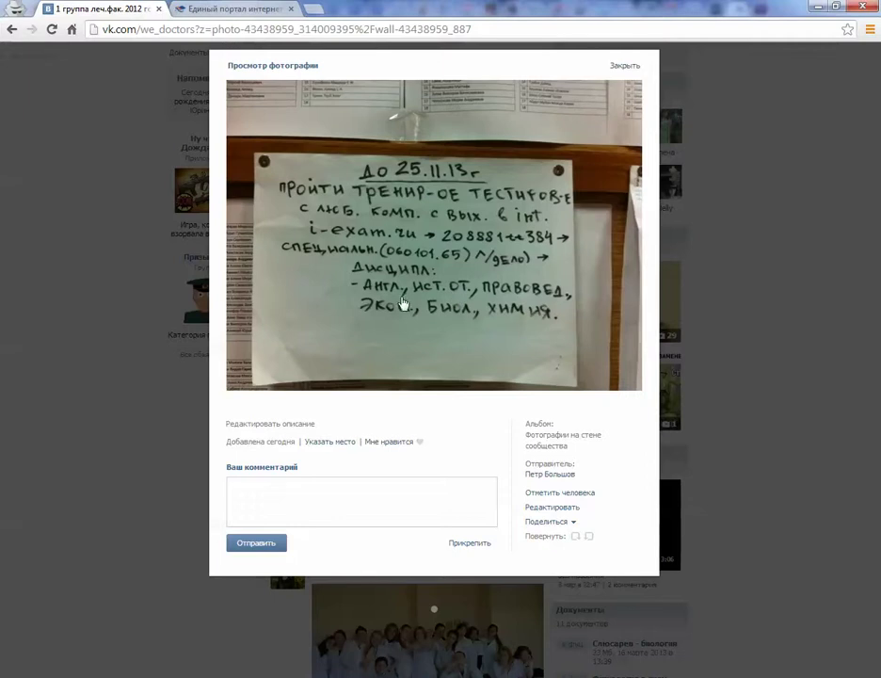
{"action": "left_click", "coordinate": [219, 6]}
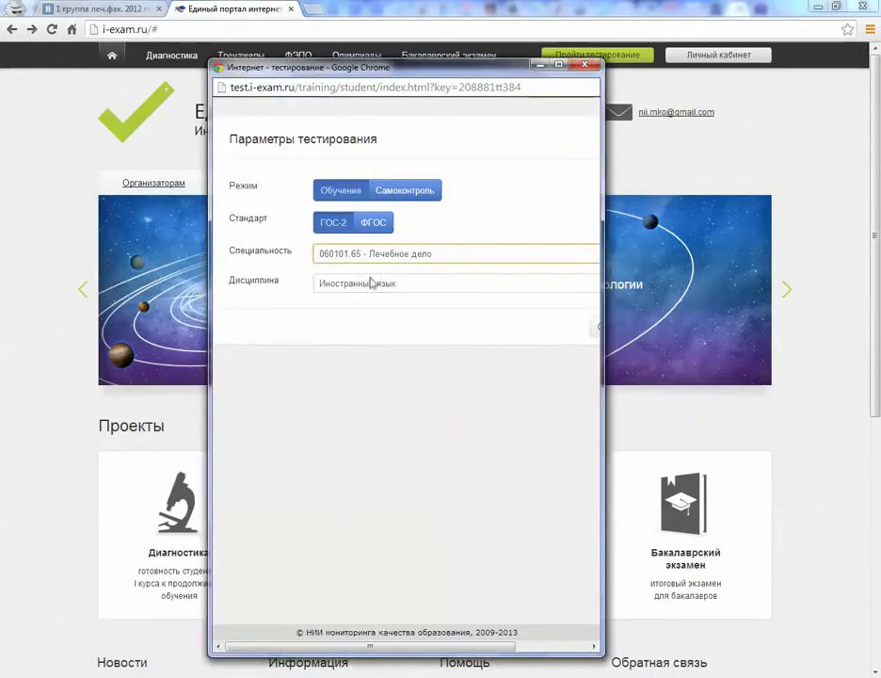
{"action": "left_click", "coordinate": [390, 286]}
{"action": "left_click", "coordinate": [405, 287]}
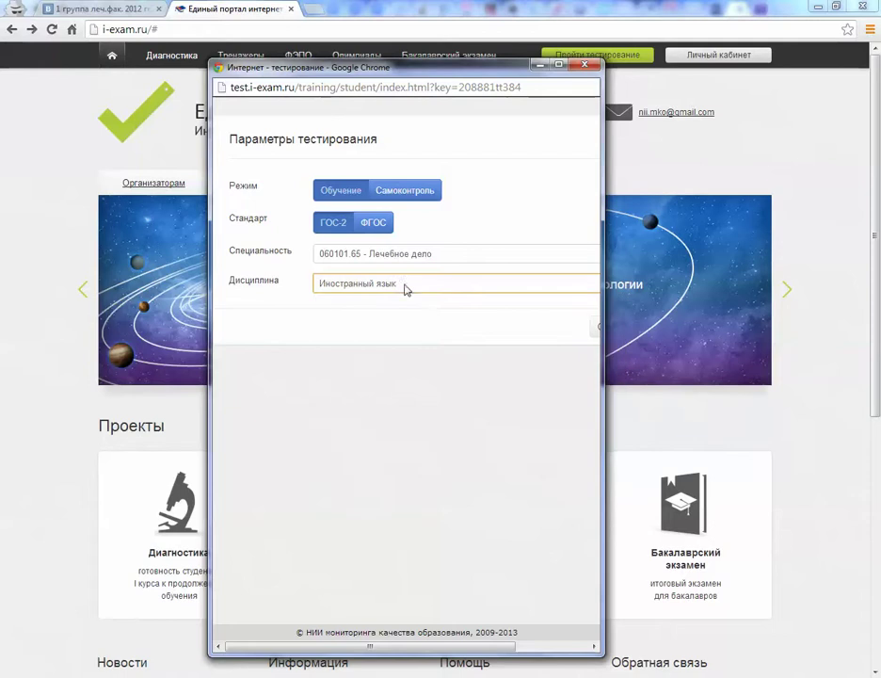
{"action": "left_click_drag", "start_coordinate": [502, 649], "coordinate": [465, 282]}
{"action": "left_click", "coordinate": [560, 65]}
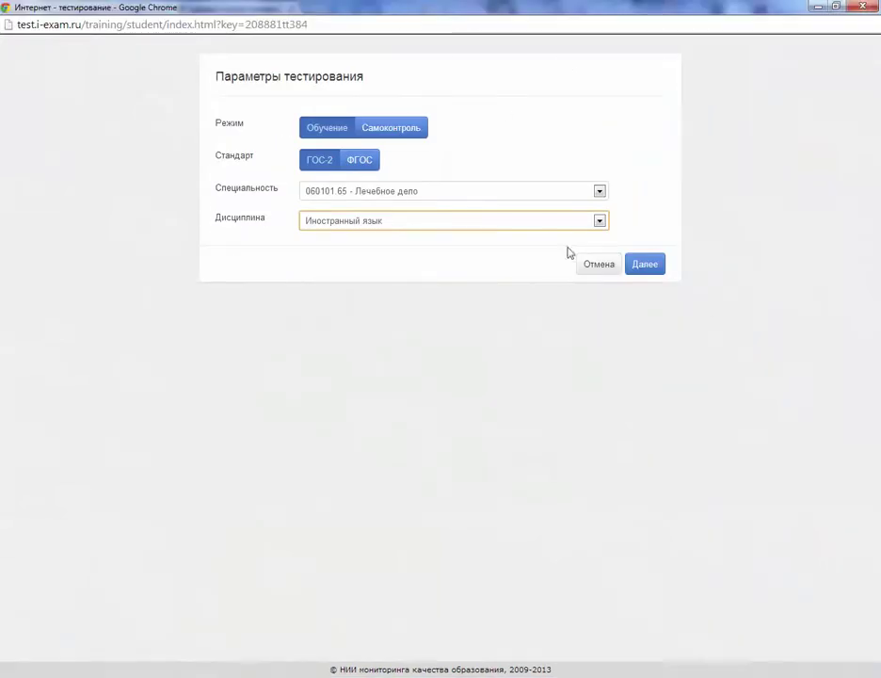
Step: Submit the parameters and accept the 30-task test information to start the test
{"action": "left_click", "coordinate": [663, 265]}
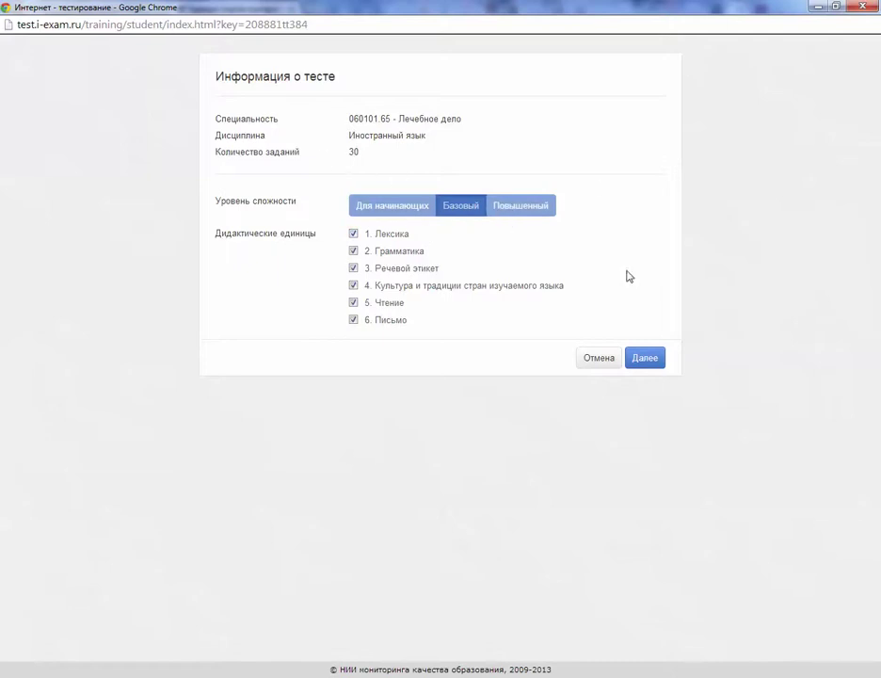
{"action": "left_click", "coordinate": [645, 357]}
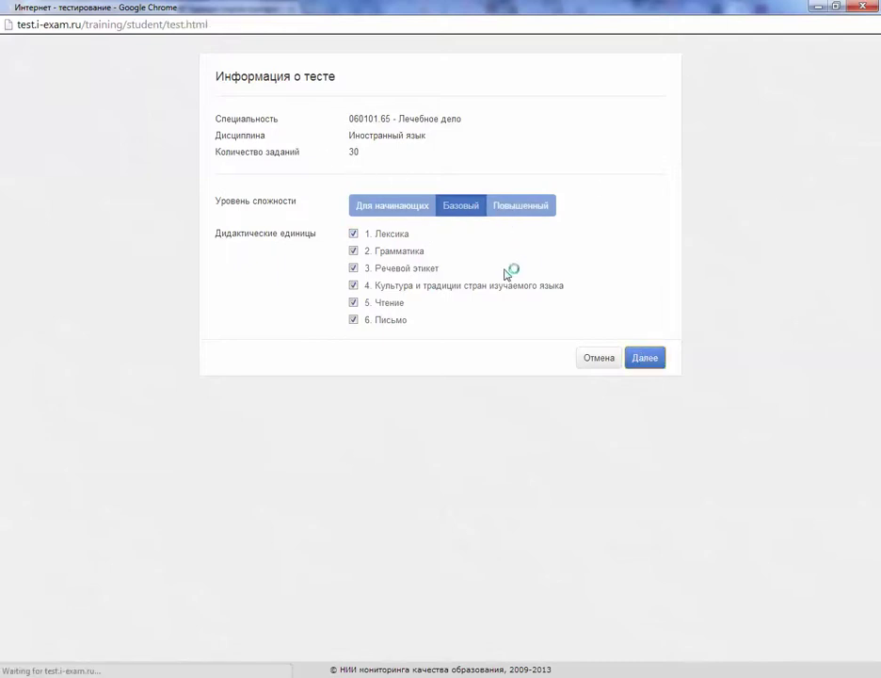
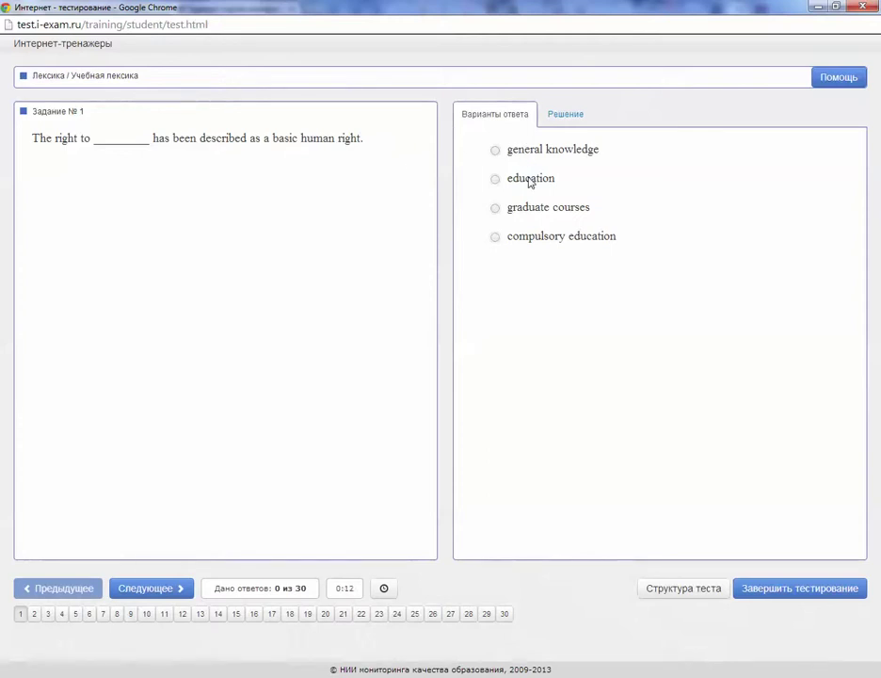
Step: Answer task 1 with 'education', then check task 2's solution and answer it with 'demand'
{"action": "left_click", "coordinate": [530, 182]}
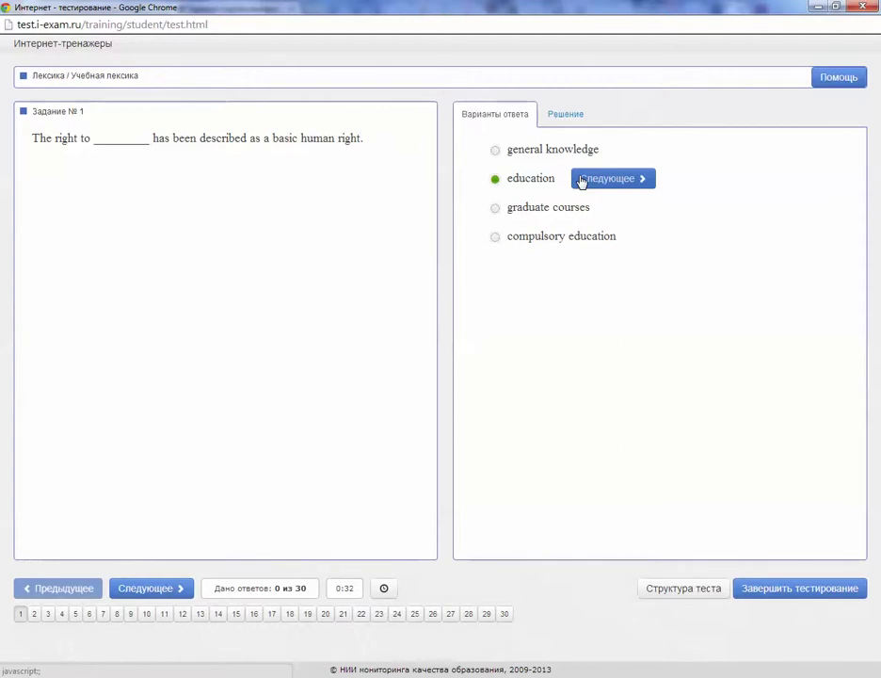
{"action": "left_click", "coordinate": [582, 180]}
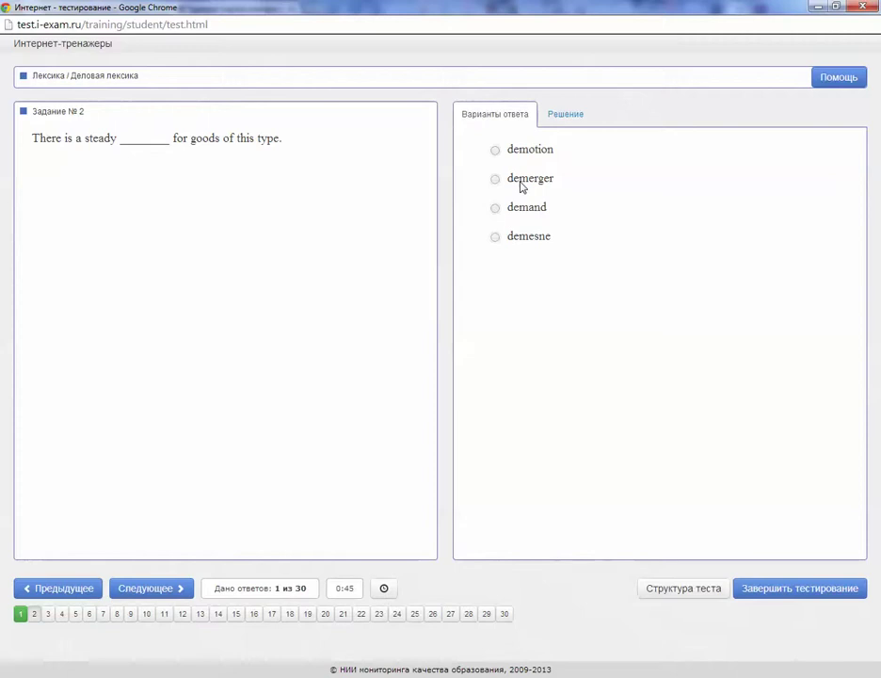
{"action": "left_click", "coordinate": [552, 118]}
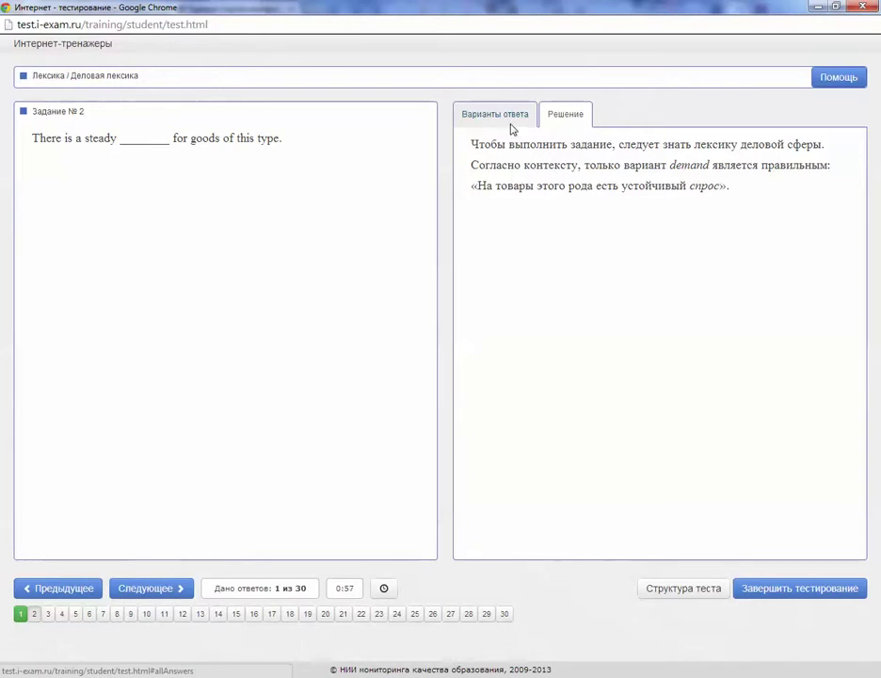
{"action": "left_click", "coordinate": [513, 127]}
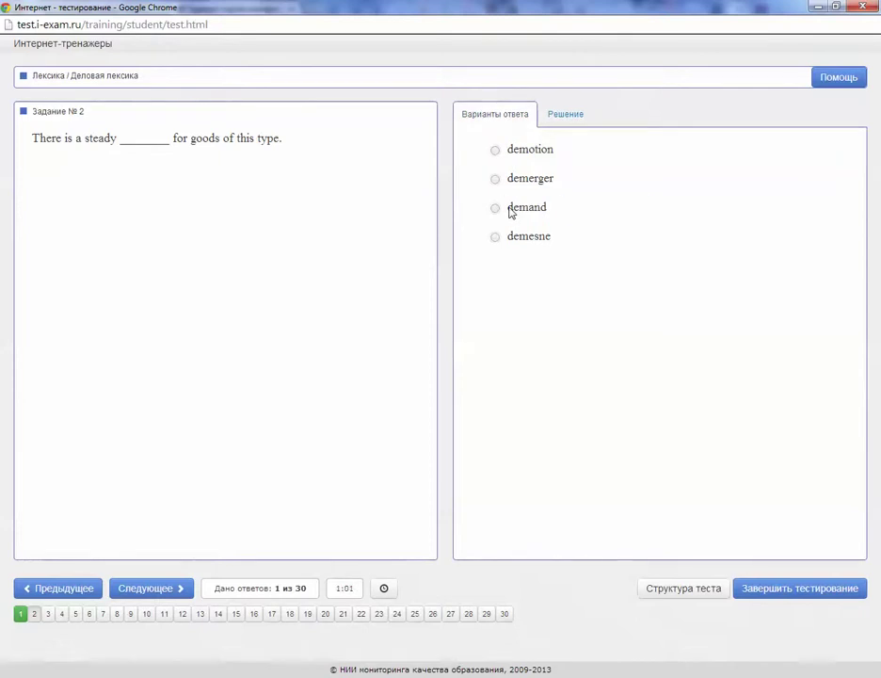
{"action": "left_click", "coordinate": [510, 211]}
{"action": "left_click", "coordinate": [597, 214]}
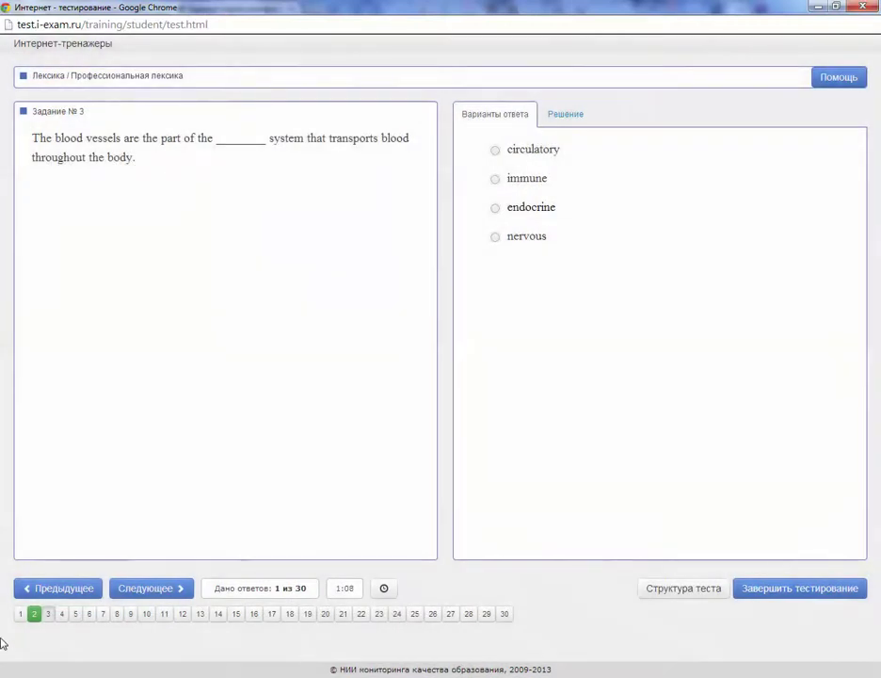
Step: Review task 1's solution, then answer task 3 with 'circulatory'
{"action": "left_click", "coordinate": [20, 613]}
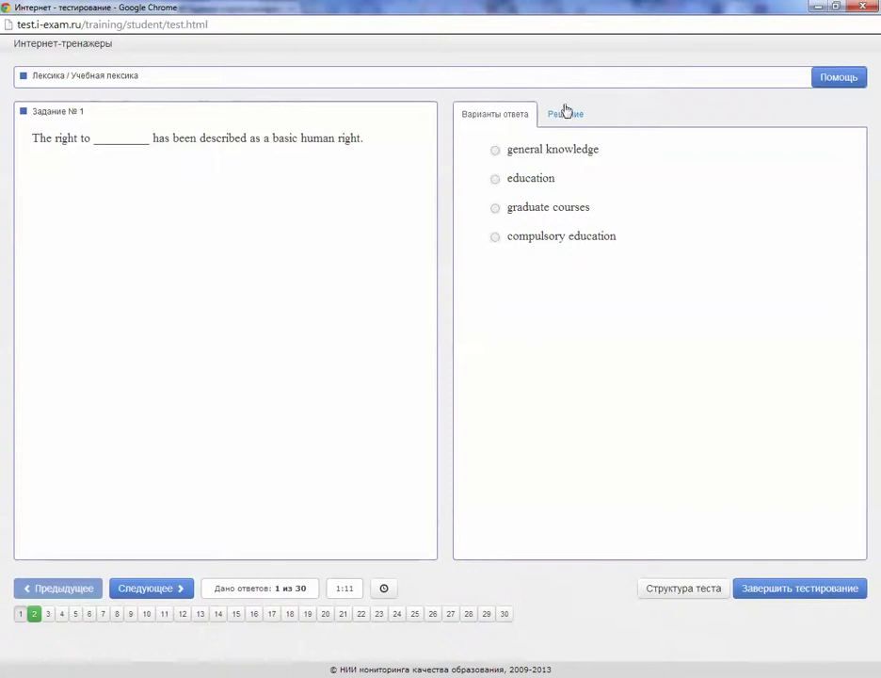
{"action": "left_click", "coordinate": [565, 112]}
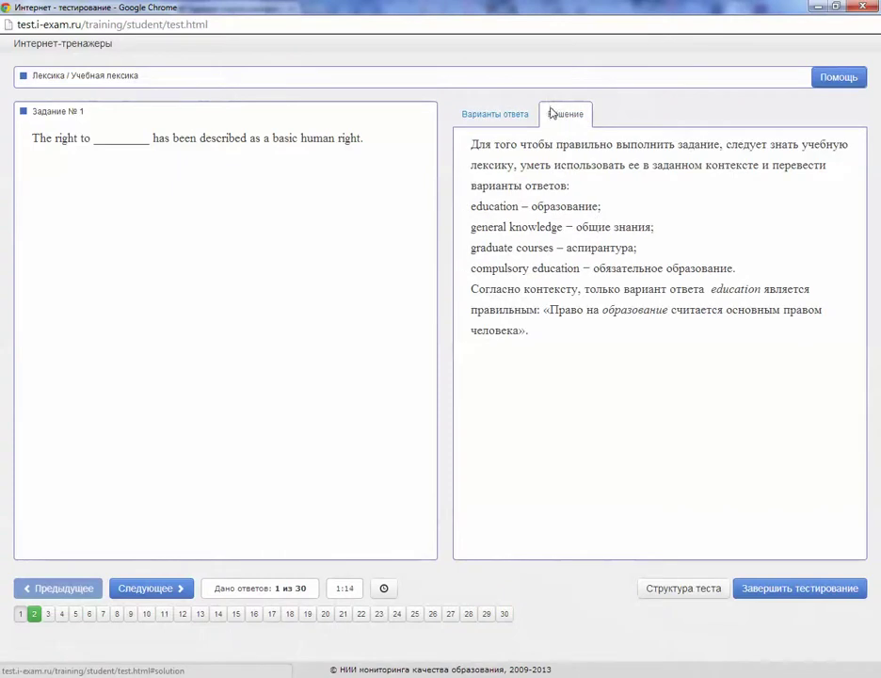
{"action": "left_click", "coordinate": [494, 112]}
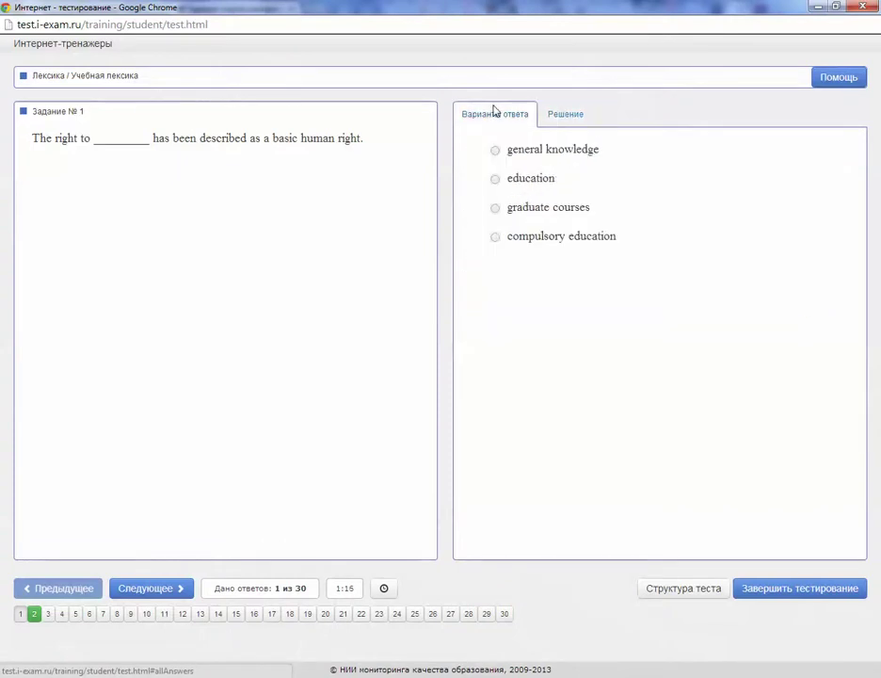
{"action": "left_click", "coordinate": [49, 614]}
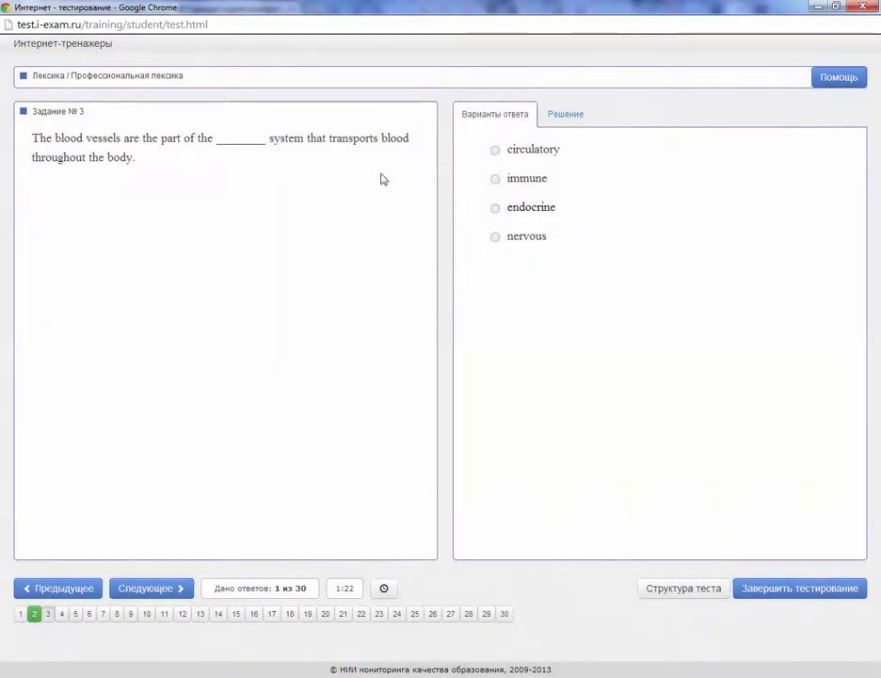
{"action": "left_click", "coordinate": [508, 154]}
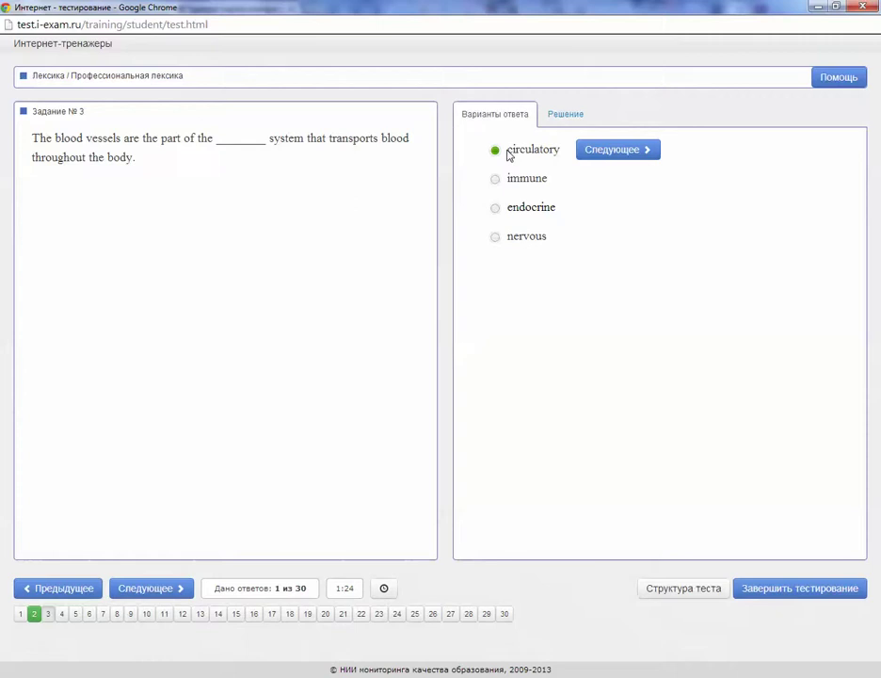
{"action": "left_click", "coordinate": [606, 153]}
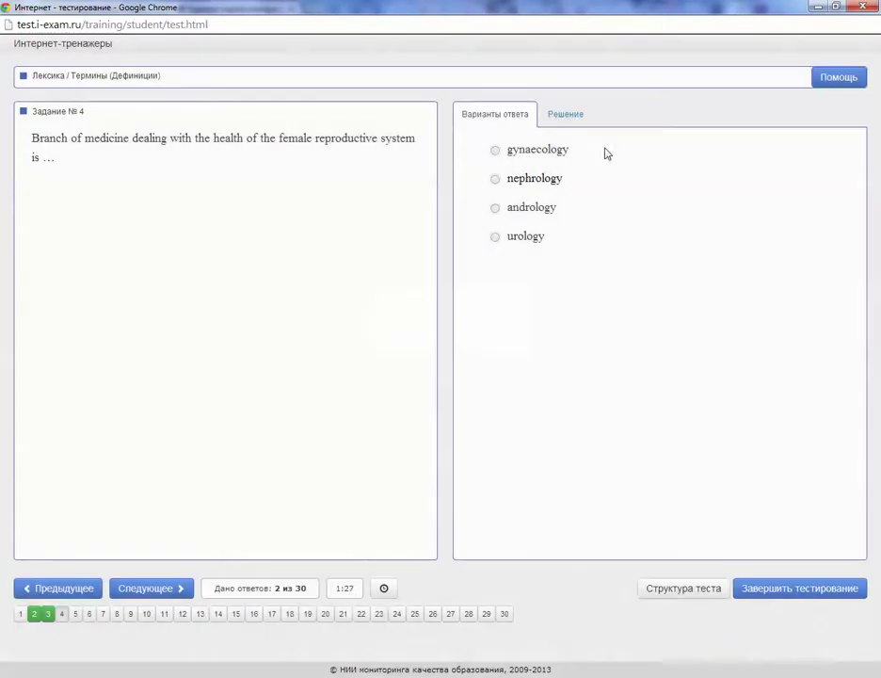
Step: Re-answer task 1 with 'education' and answer task 4 with 'gynaecology'
{"action": "left_click", "coordinate": [19, 614]}
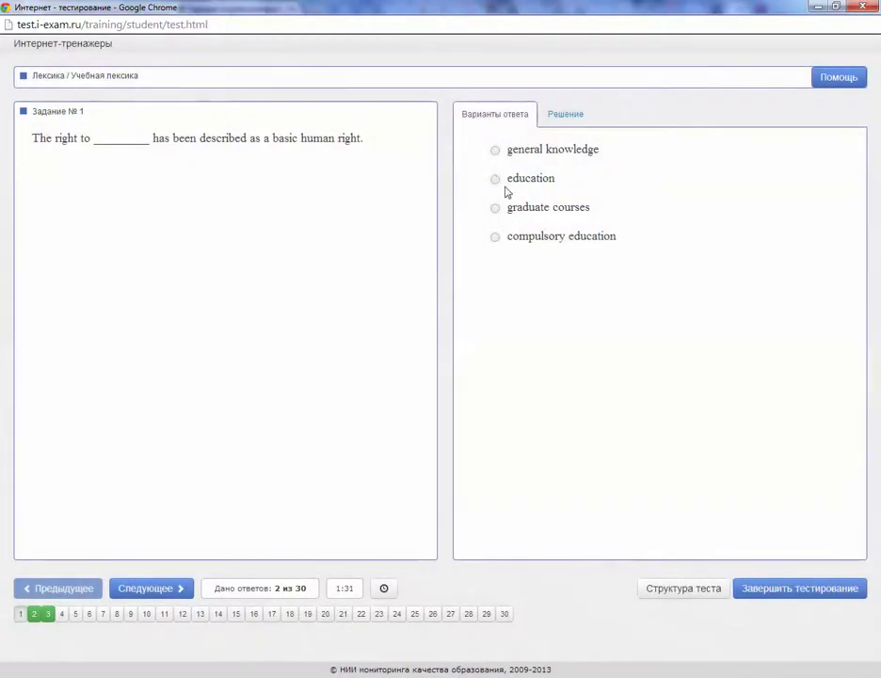
{"action": "left_click", "coordinate": [505, 184]}
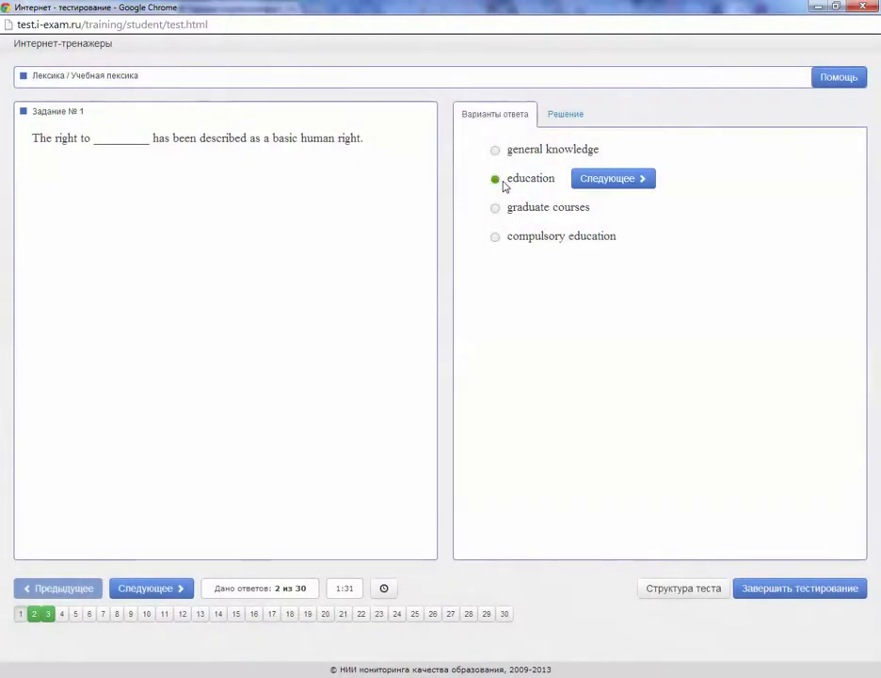
{"action": "left_click", "coordinate": [575, 181]}
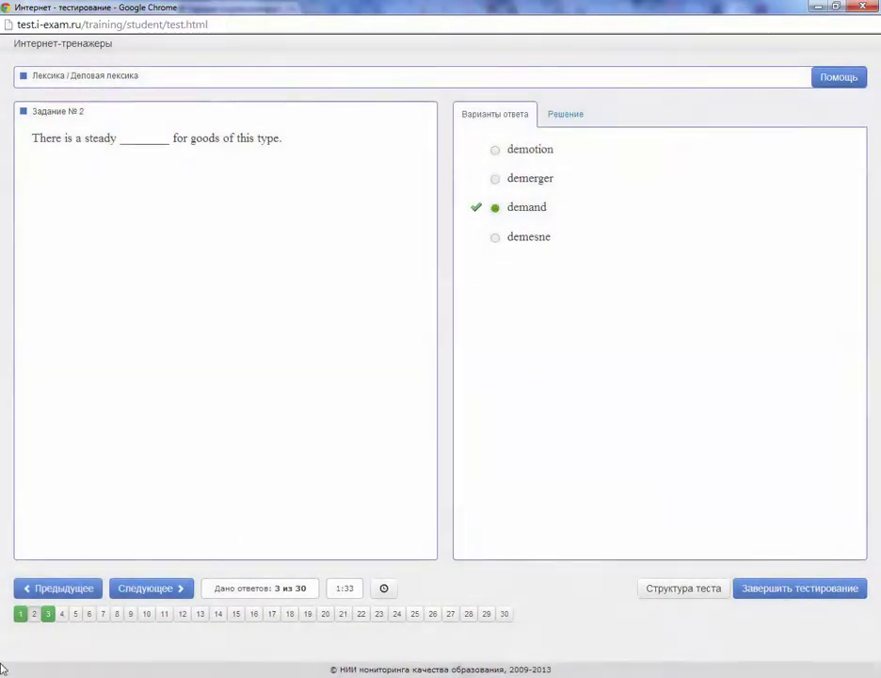
{"action": "left_click", "coordinate": [62, 614]}
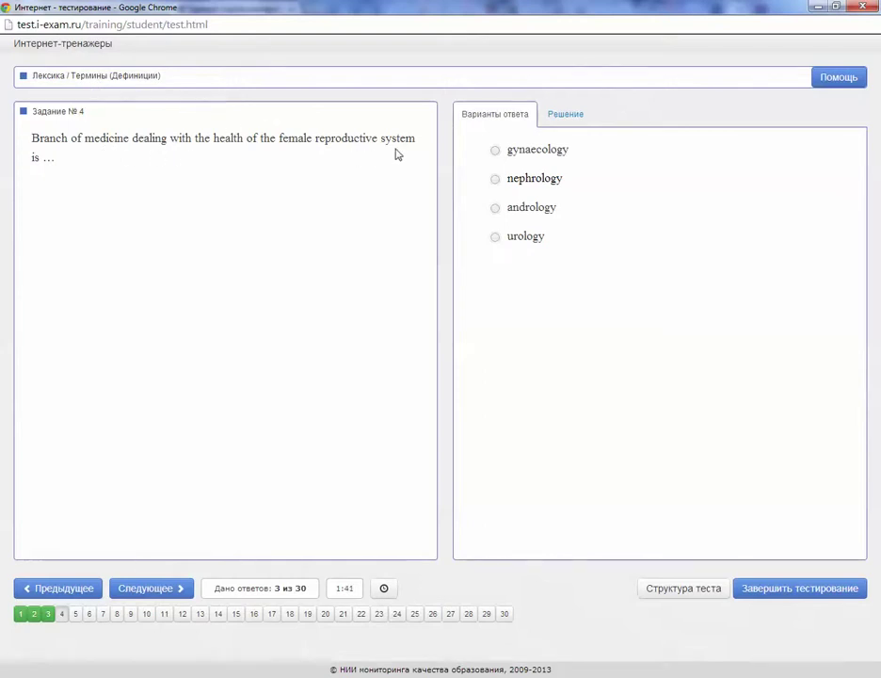
{"action": "left_click", "coordinate": [510, 151]}
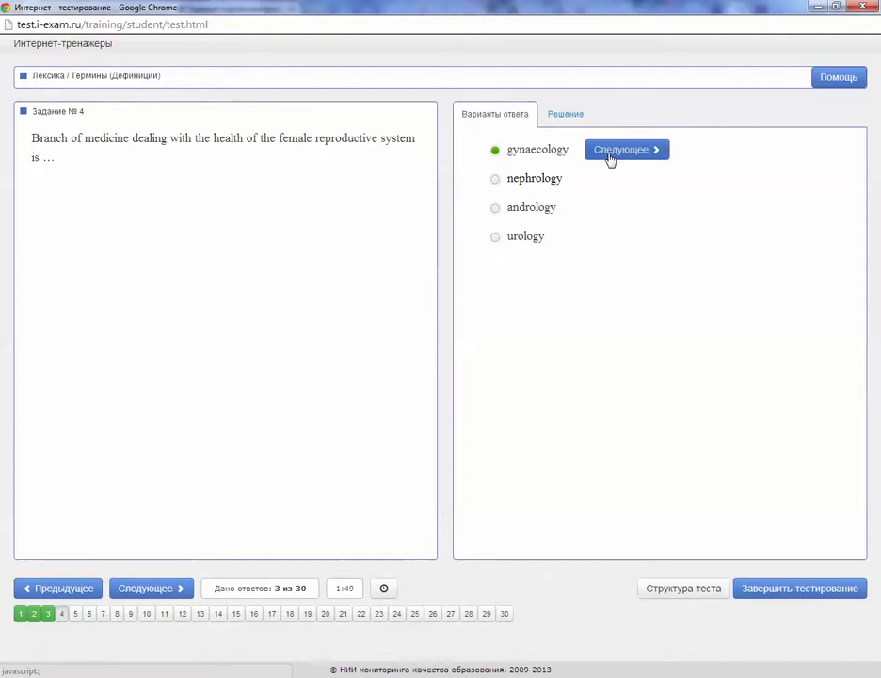
{"action": "left_click", "coordinate": [609, 157]}
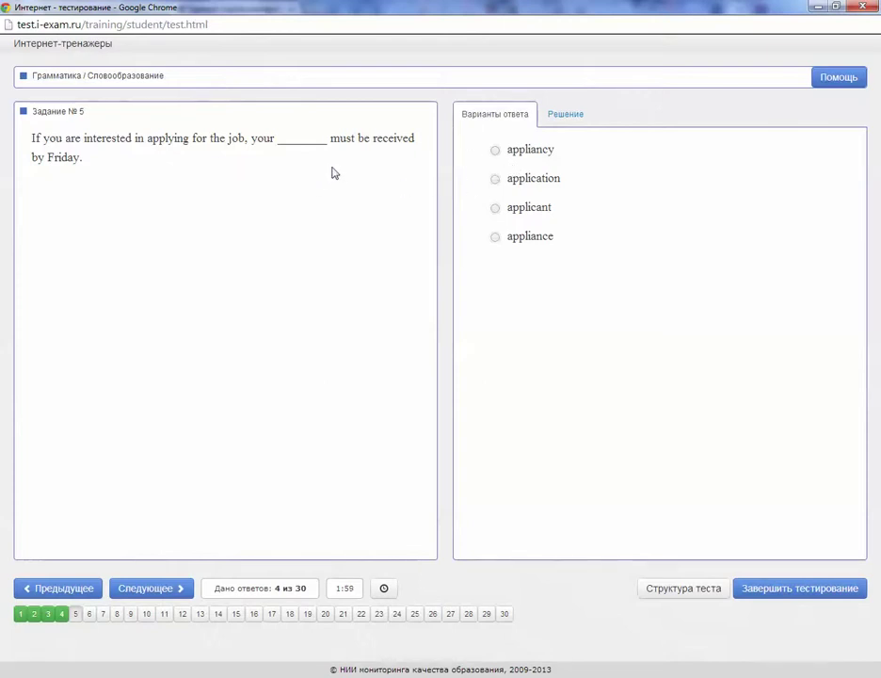
Step: Answer tasks 5–7 with 'application', 'each other.' and 'the best'
{"action": "left_click", "coordinate": [503, 183]}
{"action": "left_click", "coordinate": [597, 183]}
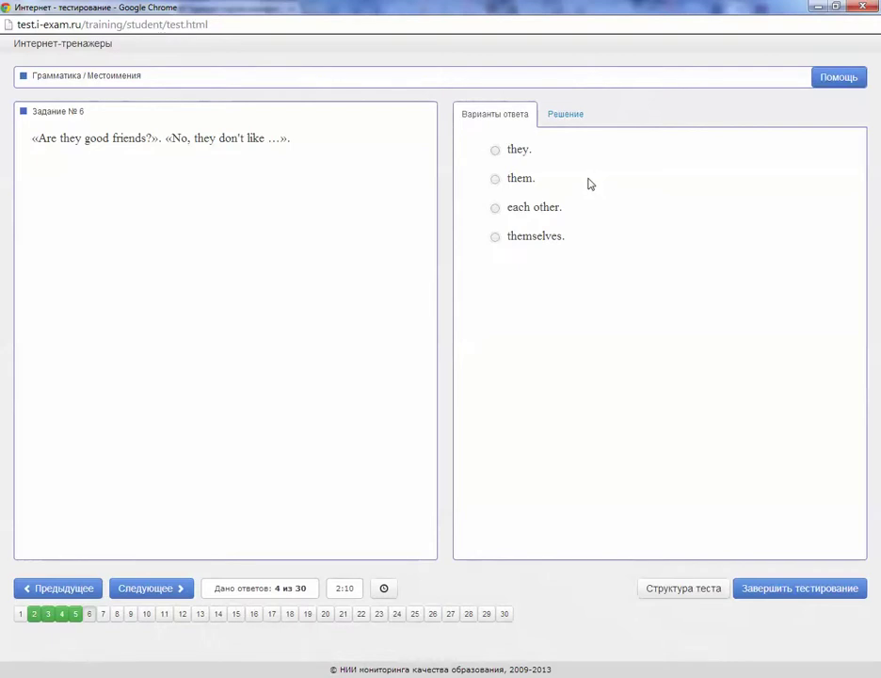
{"action": "left_click", "coordinate": [496, 215]}
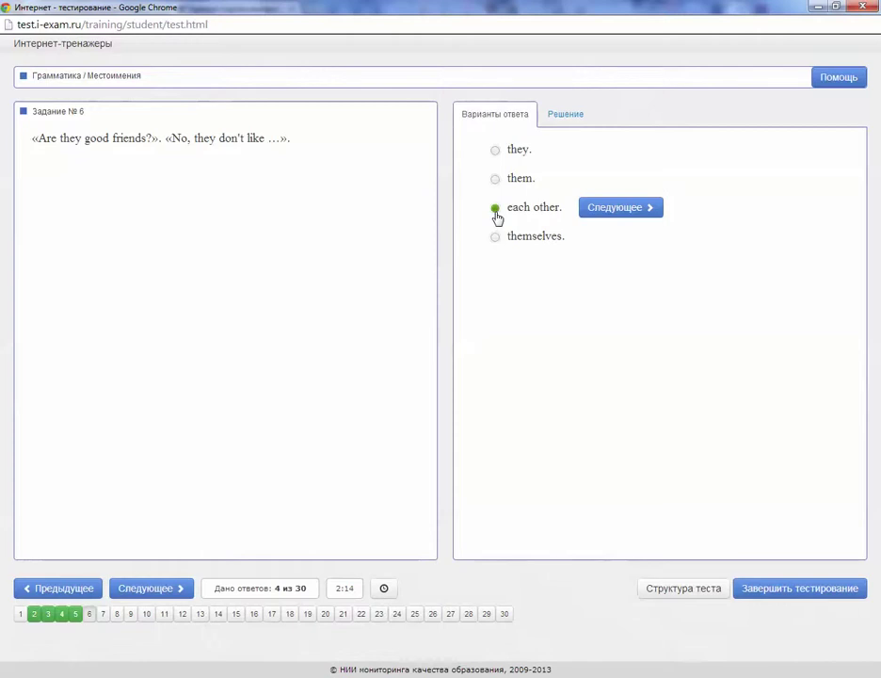
{"action": "left_click", "coordinate": [604, 214]}
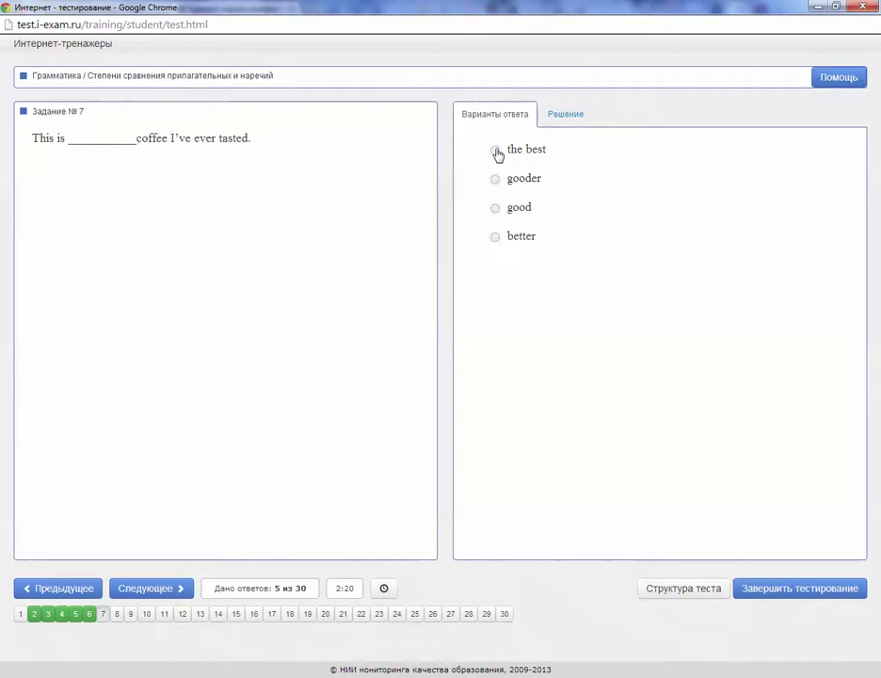
{"action": "left_click", "coordinate": [496, 154]}
{"action": "left_click", "coordinate": [602, 151]}
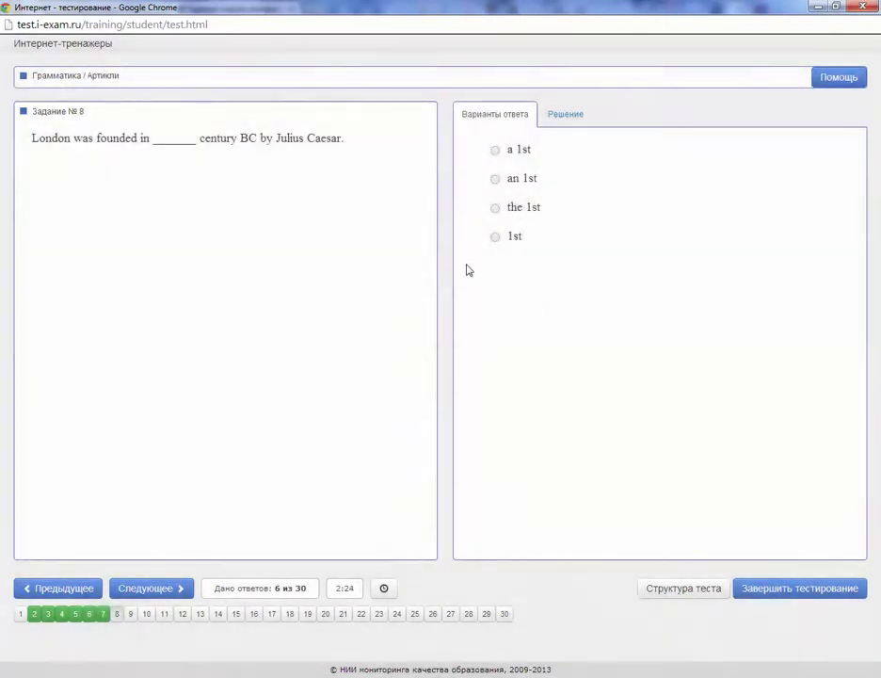
Step: Answer task 8 with 'the 1st' and task 9 with 'at' instead of 'in'
{"action": "left_click", "coordinate": [498, 209]}
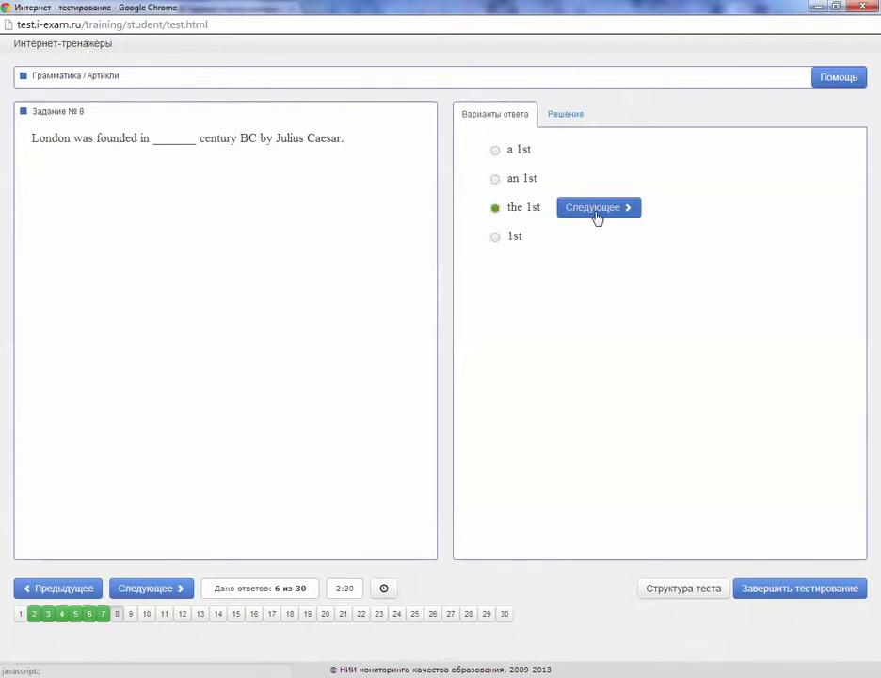
{"action": "left_click", "coordinate": [596, 208]}
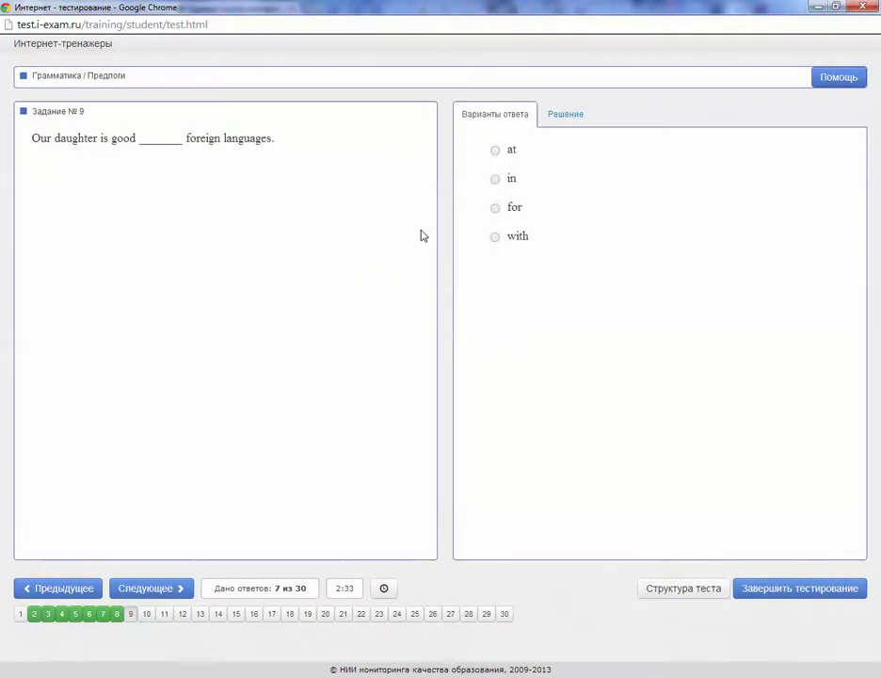
{"action": "left_click", "coordinate": [496, 179]}
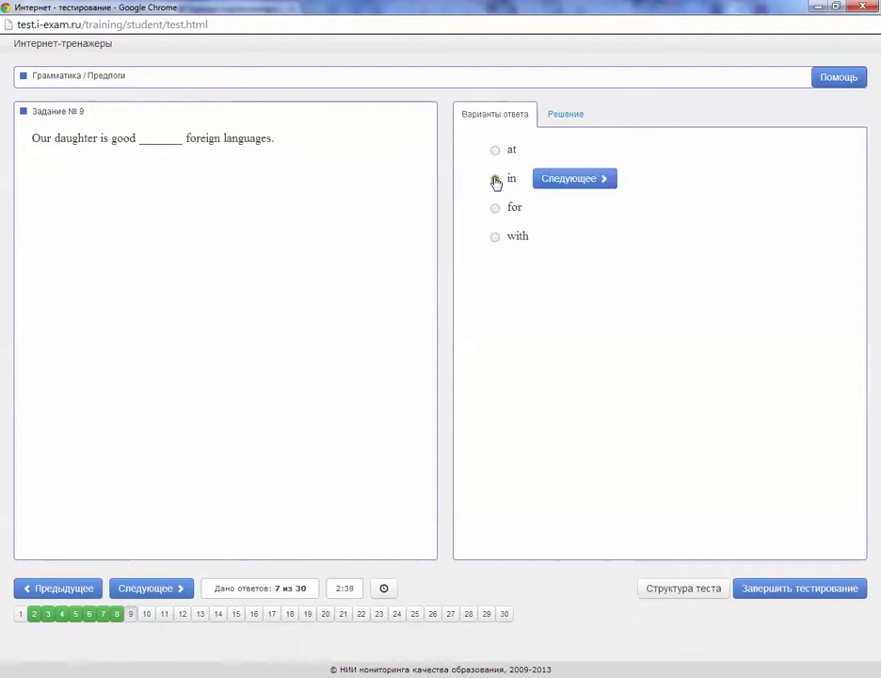
{"action": "left_click", "coordinate": [561, 132]}
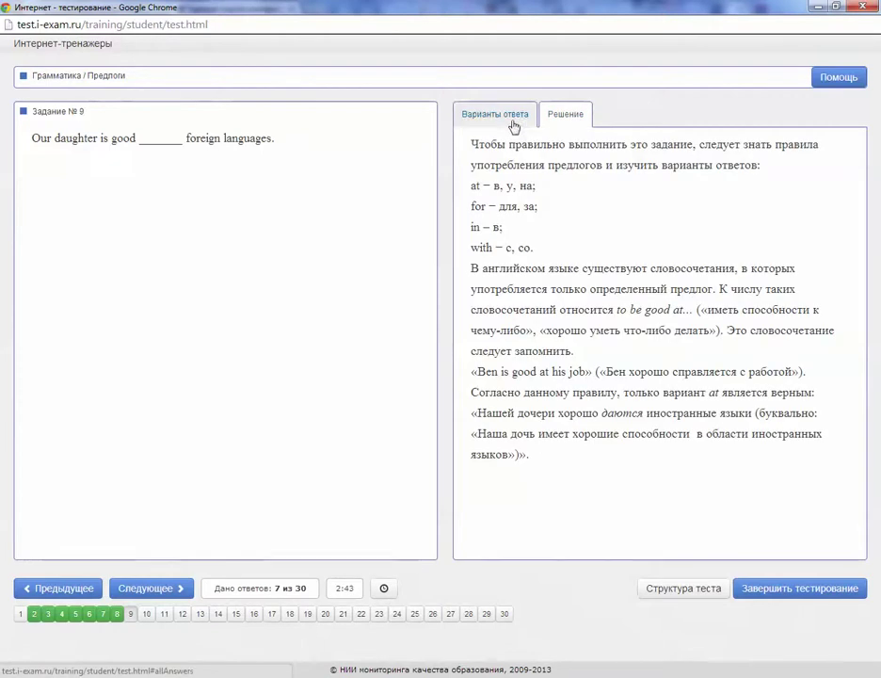
{"action": "left_click", "coordinate": [514, 124]}
{"action": "left_click", "coordinate": [503, 152]}
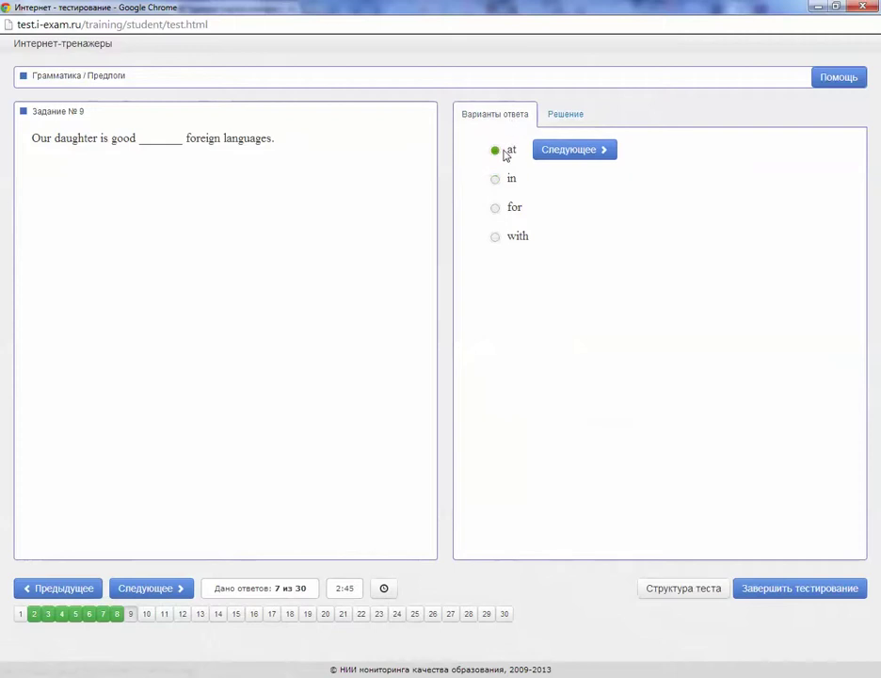
{"action": "left_click", "coordinate": [544, 151]}
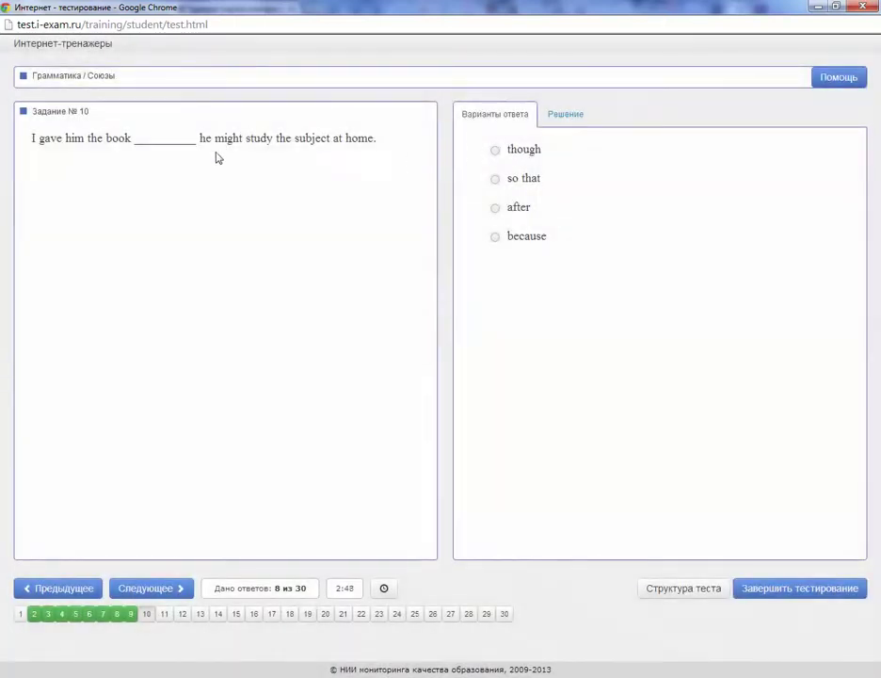
Step: Check task 10's solution and answer it with 'so that'
{"action": "left_click", "coordinate": [559, 120]}
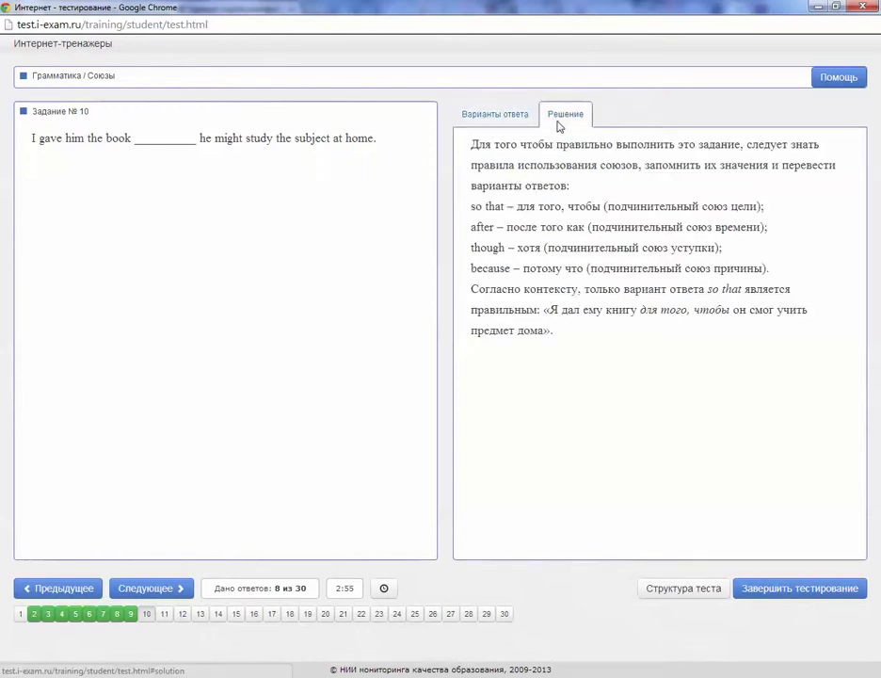
{"action": "left_click", "coordinate": [502, 119]}
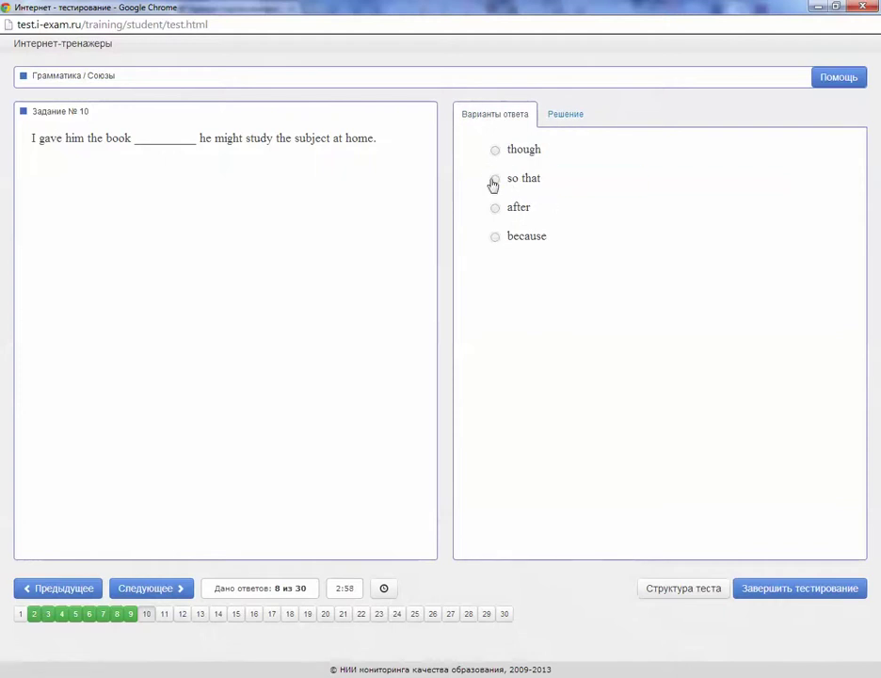
{"action": "left_click", "coordinate": [494, 178]}
{"action": "left_click", "coordinate": [584, 180]}
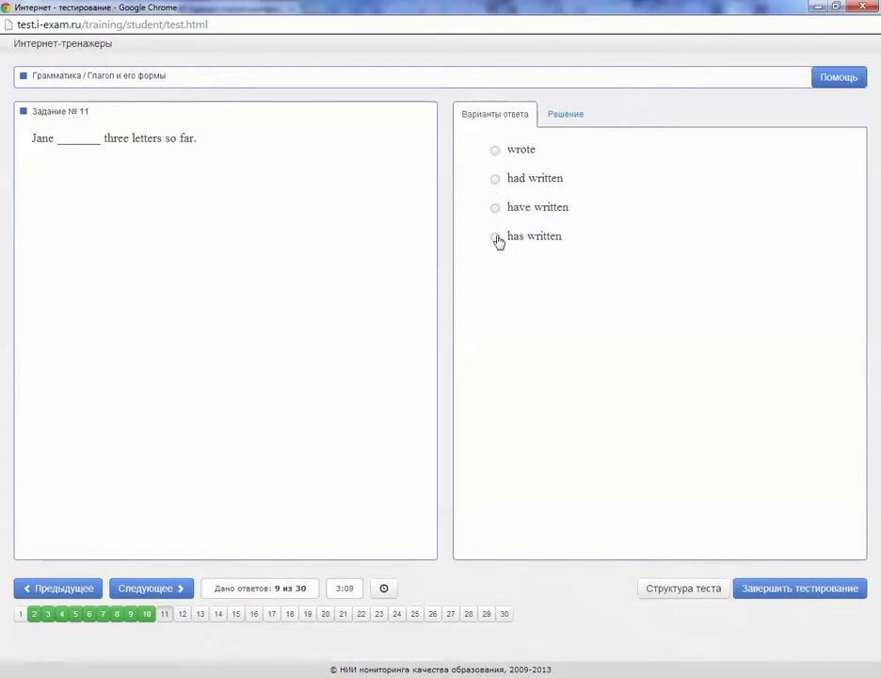
Step: Answer task 11 with 'has written' and task 12 with 'meeting'
{"action": "left_click", "coordinate": [497, 238]}
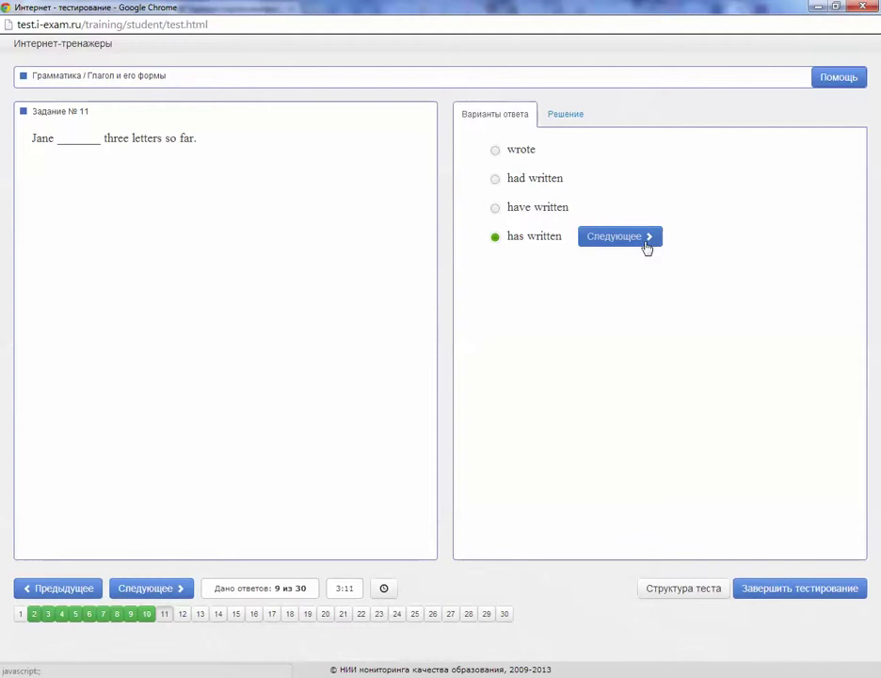
{"action": "left_click", "coordinate": [645, 241]}
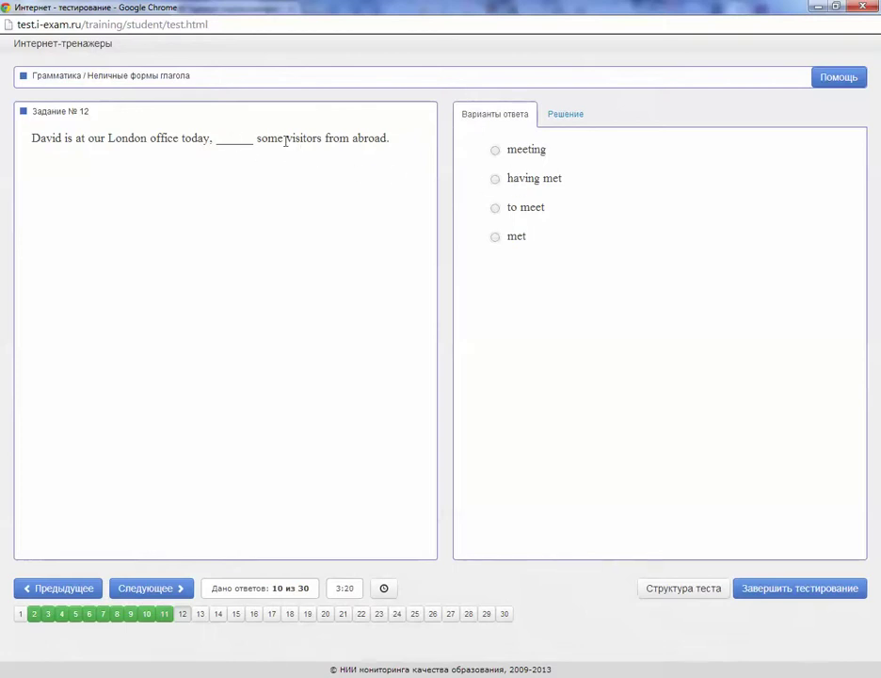
{"action": "left_click", "coordinate": [495, 151]}
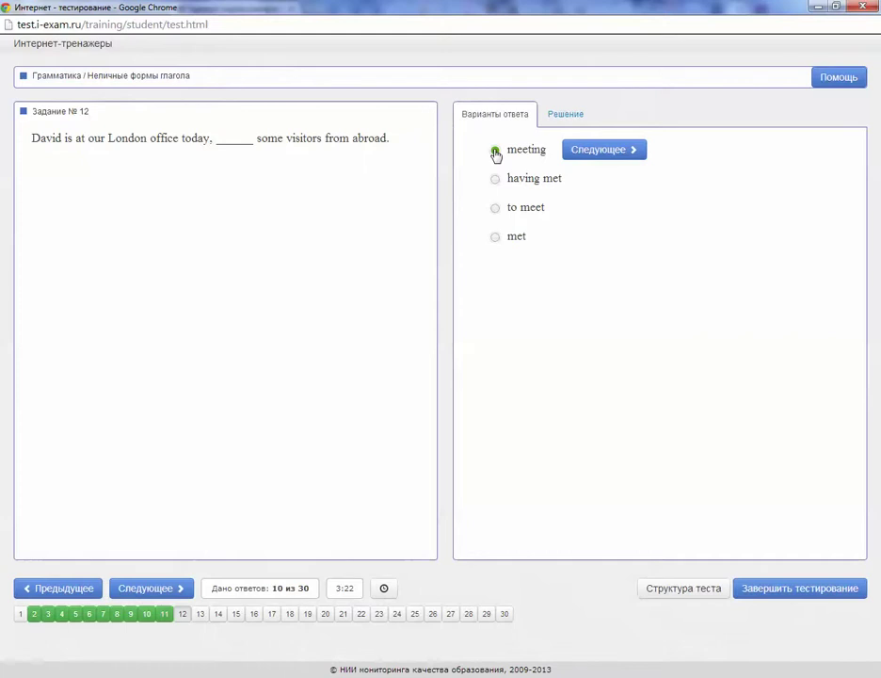
{"action": "left_click", "coordinate": [574, 156]}
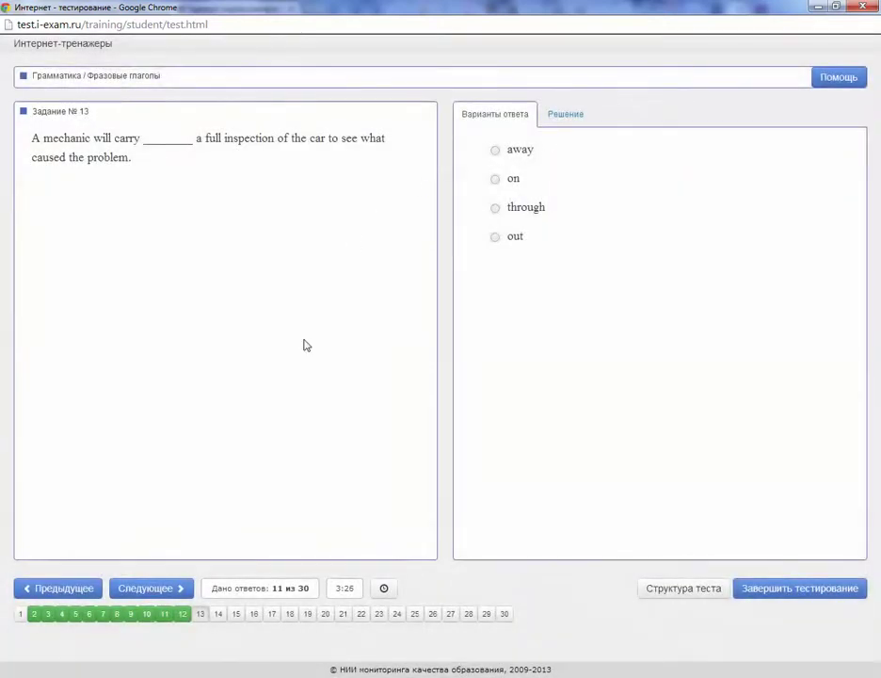
Step: Revisit task 12 to read its solution, then continue to task 13
{"action": "left_click", "coordinate": [191, 615]}
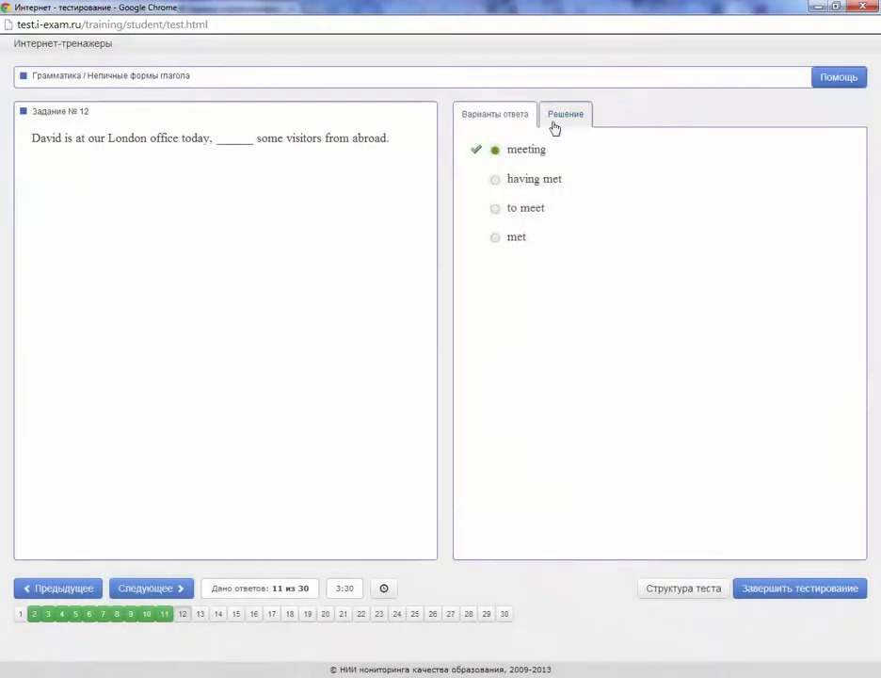
{"action": "left_click", "coordinate": [555, 121]}
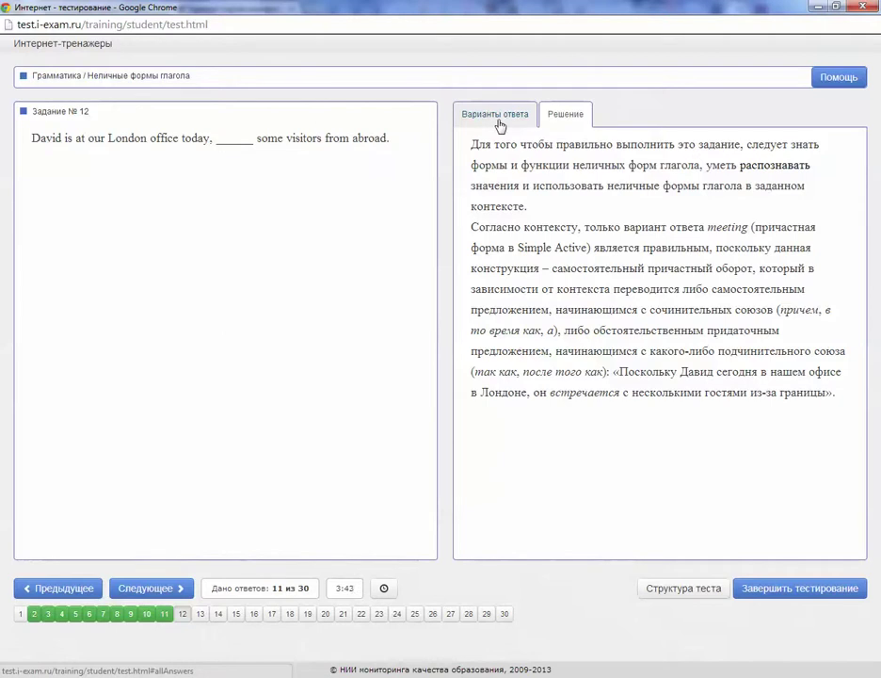
{"action": "left_click", "coordinate": [498, 120]}
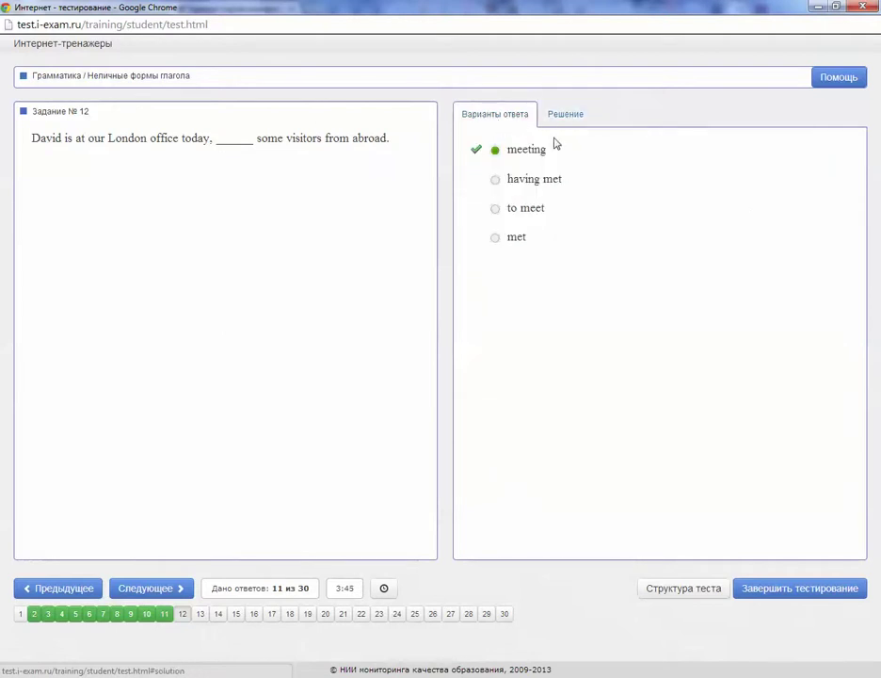
{"action": "mouse_move", "coordinate": [541, 151]}
{"action": "left_click", "coordinate": [596, 150]}
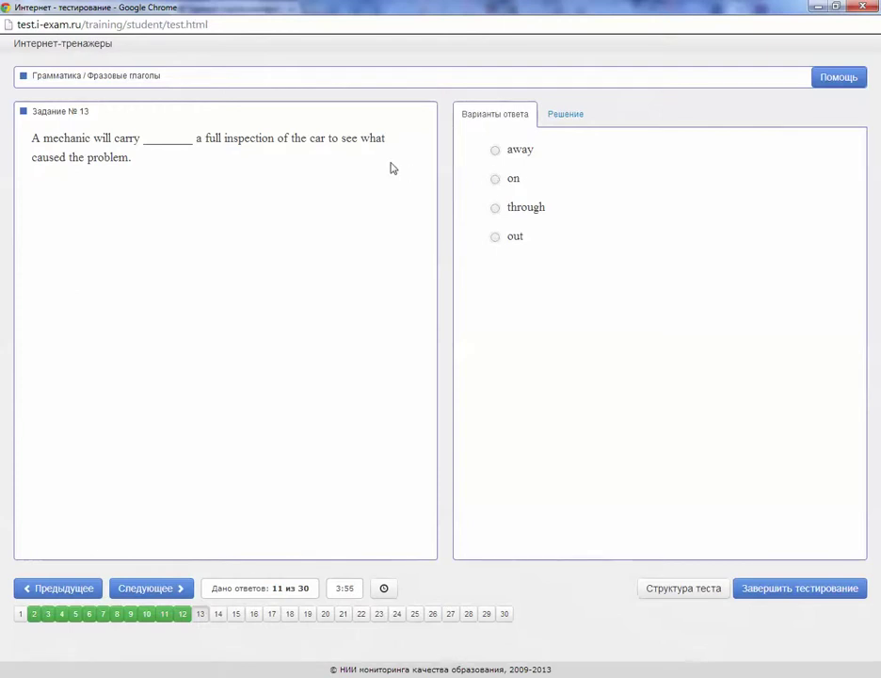
Step: Answer task 13 with 'out' instead of 'on' after checking the solution
{"action": "left_click", "coordinate": [499, 179]}
{"action": "left_click", "coordinate": [561, 122]}
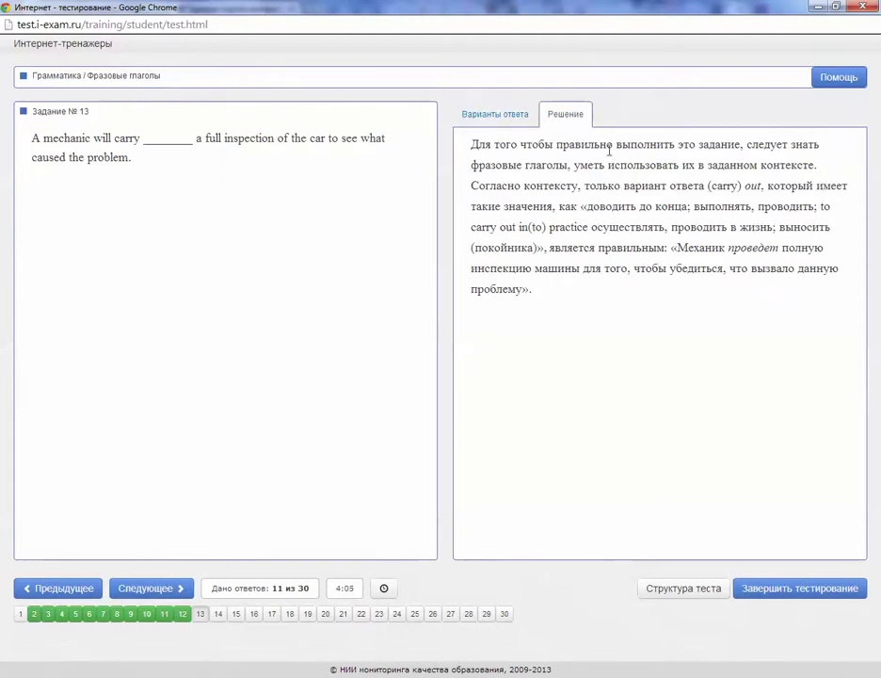
{"action": "left_click", "coordinate": [509, 129]}
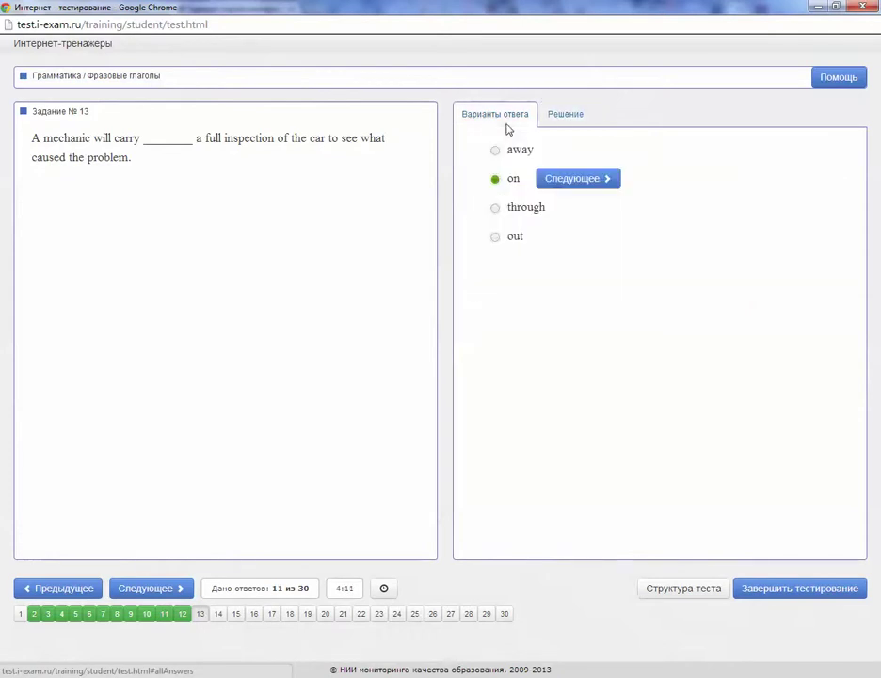
{"action": "left_click", "coordinate": [512, 241]}
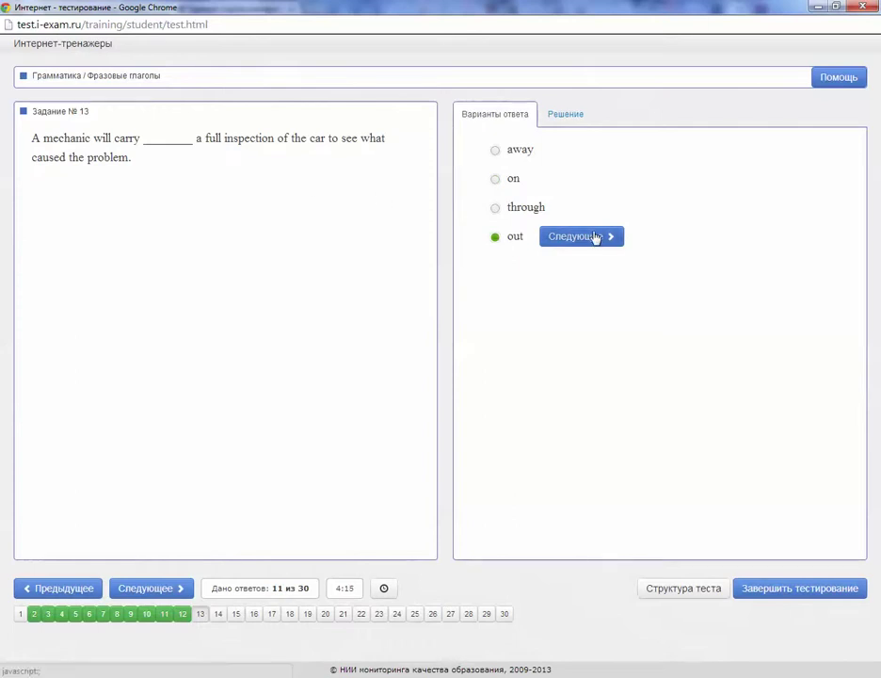
{"action": "left_click", "coordinate": [597, 238]}
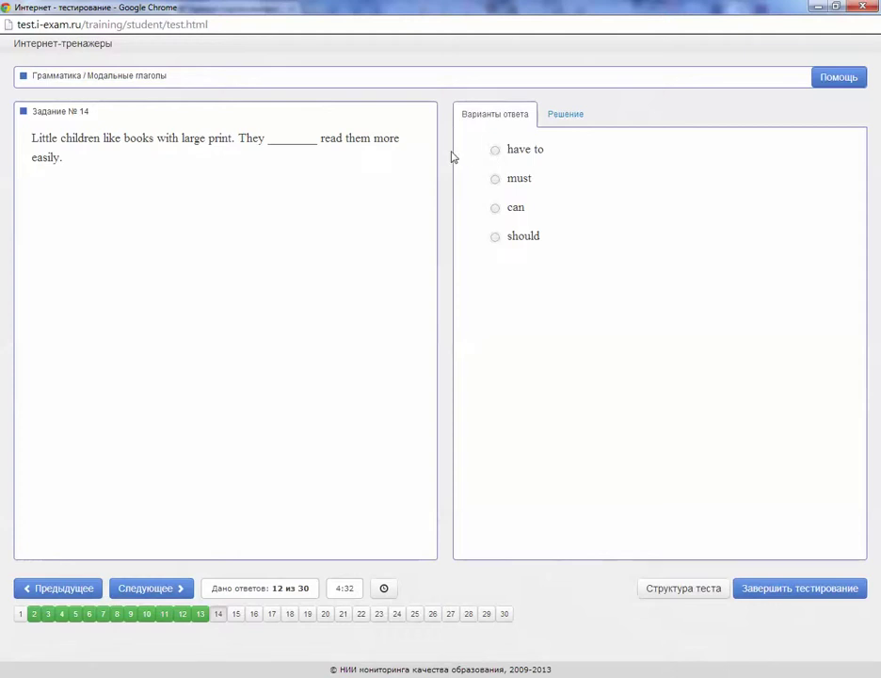
Step: Answer task 14 with 'can', then revisit it to read its solution
{"action": "left_click", "coordinate": [503, 209]}
{"action": "left_click", "coordinate": [585, 215]}
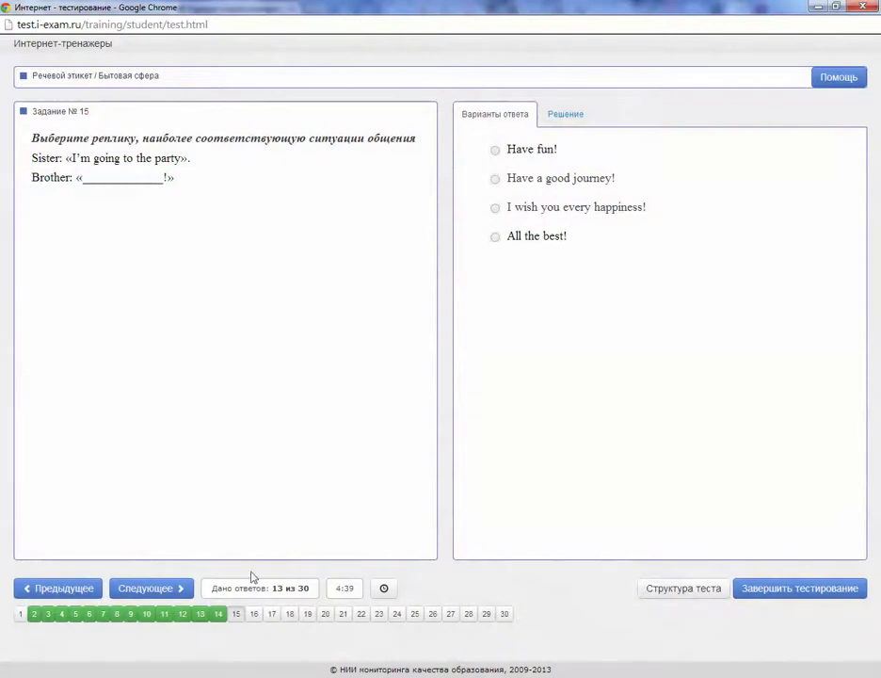
{"action": "left_click", "coordinate": [222, 614]}
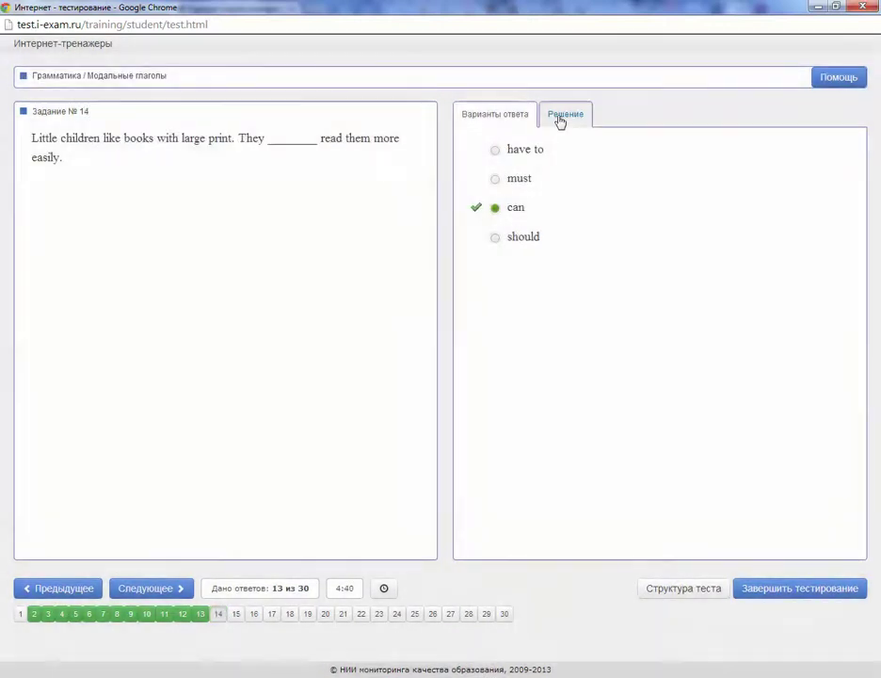
{"action": "left_click", "coordinate": [563, 121]}
{"action": "left_click", "coordinate": [522, 114]}
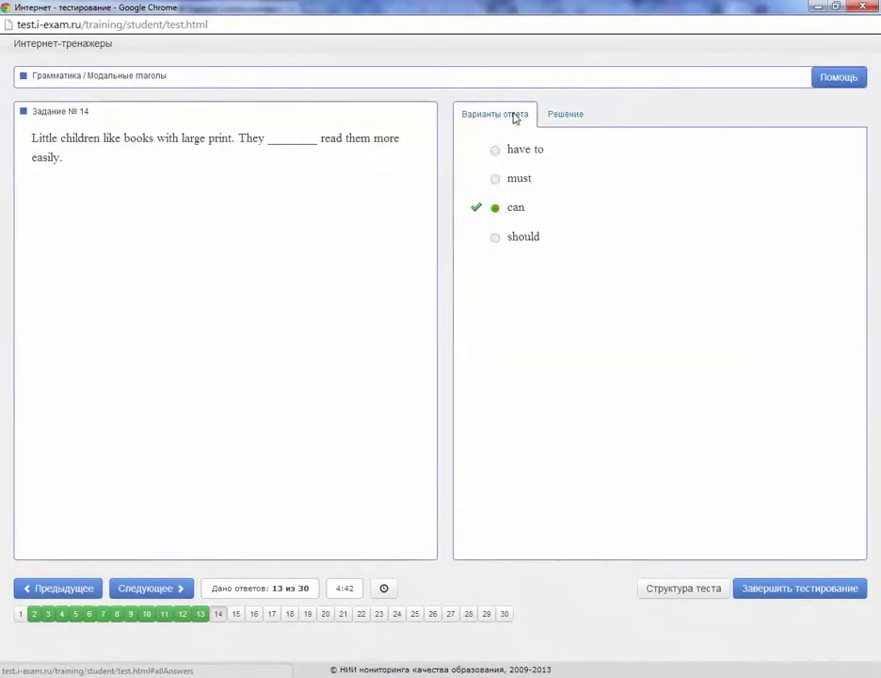
{"action": "left_click", "coordinate": [568, 209]}
{"action": "left_click", "coordinate": [565, 209]}
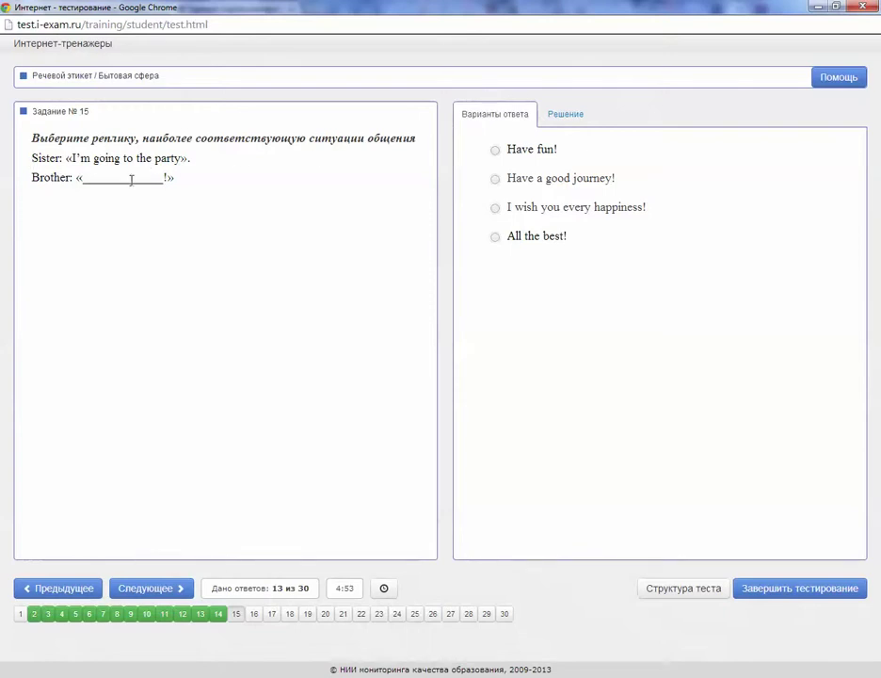
Step: Answer task 15 with 'Have fun!' after reading its solution
{"action": "left_click", "coordinate": [498, 153]}
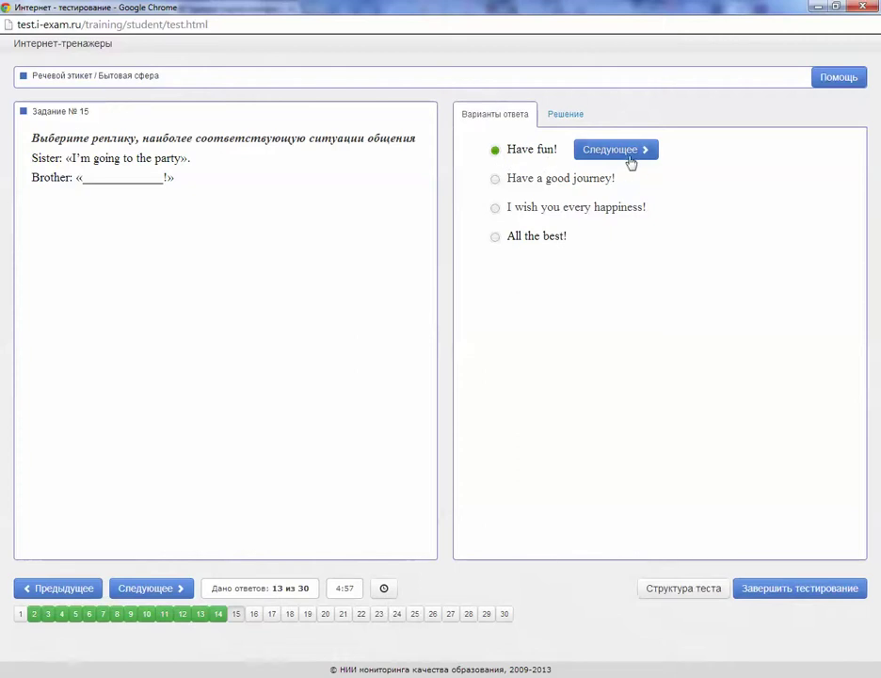
{"action": "left_click", "coordinate": [568, 117]}
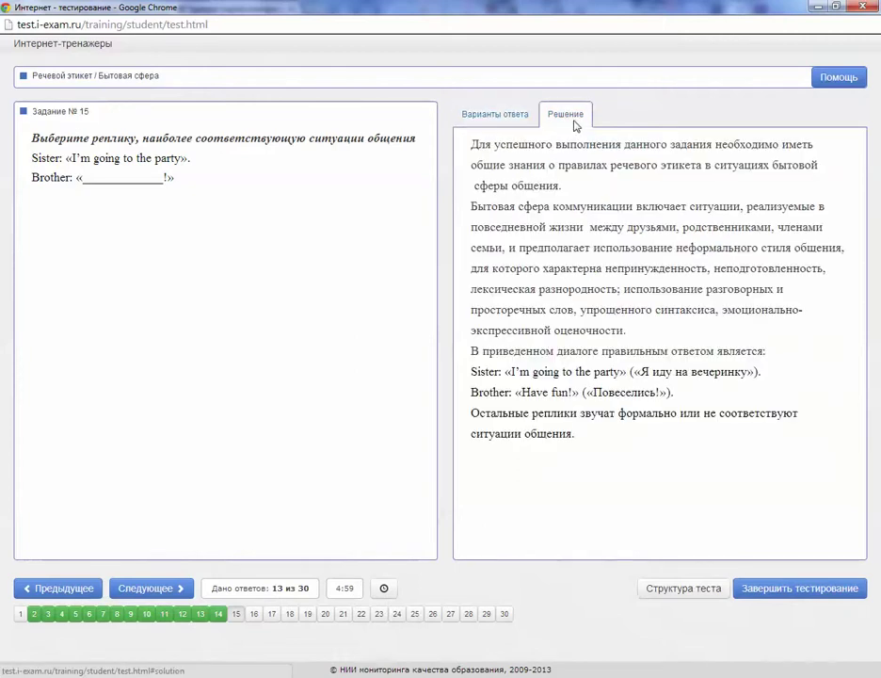
{"action": "left_click", "coordinate": [501, 118]}
{"action": "left_click", "coordinate": [549, 119]}
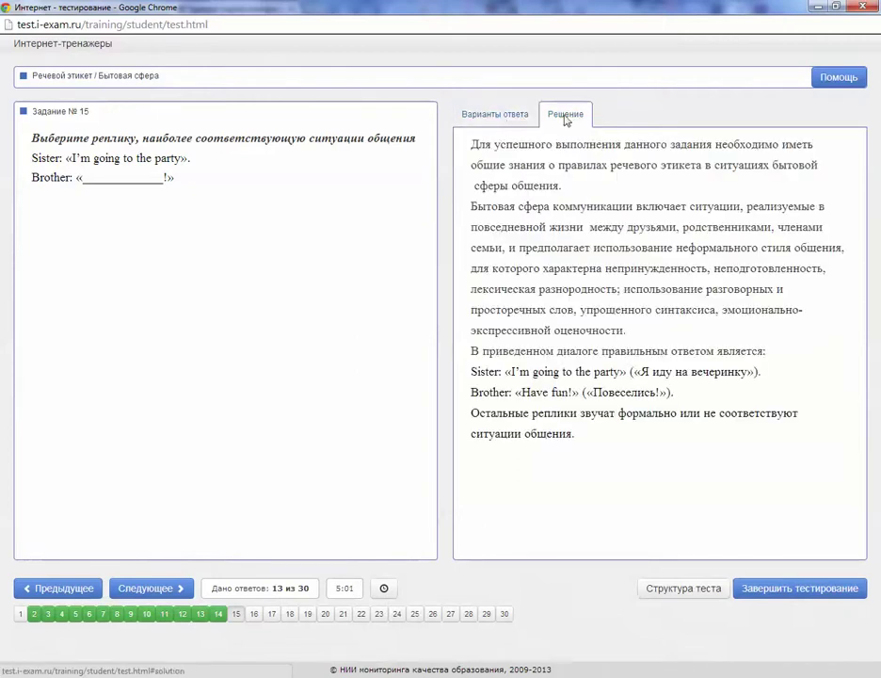
{"action": "left_click", "coordinate": [507, 122]}
{"action": "left_click", "coordinate": [629, 148]}
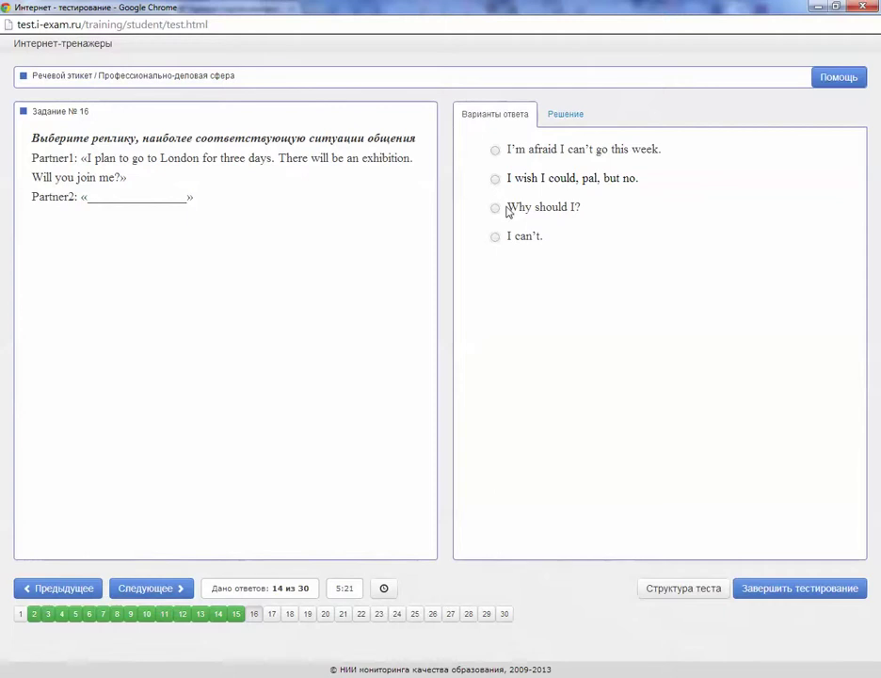
Step: Answer task 16 with 'I'm afraid I can't go this week' and task 17 with 'Yes, of course.'
{"action": "left_click", "coordinate": [496, 150]}
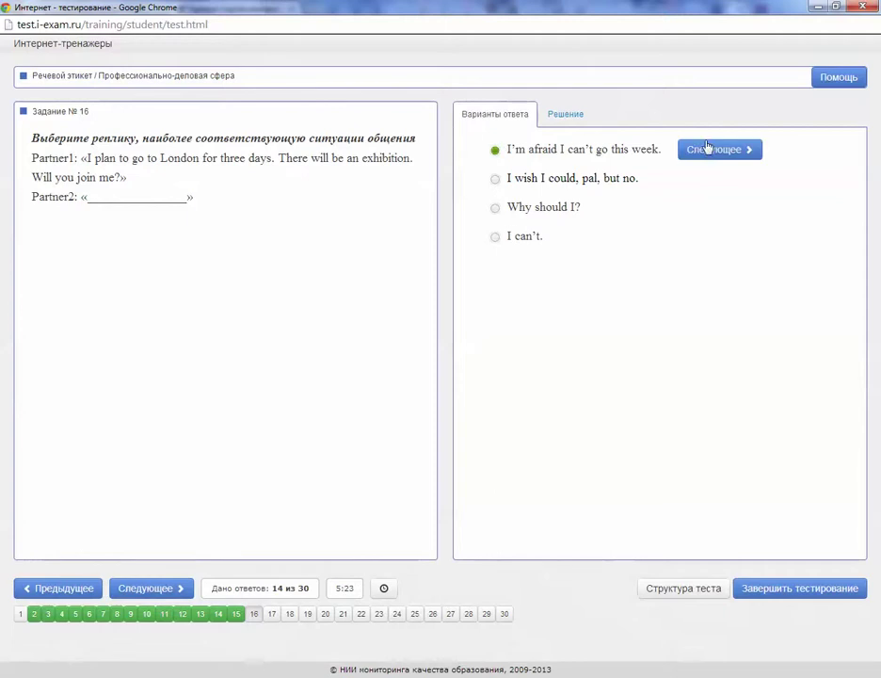
{"action": "left_click", "coordinate": [714, 148]}
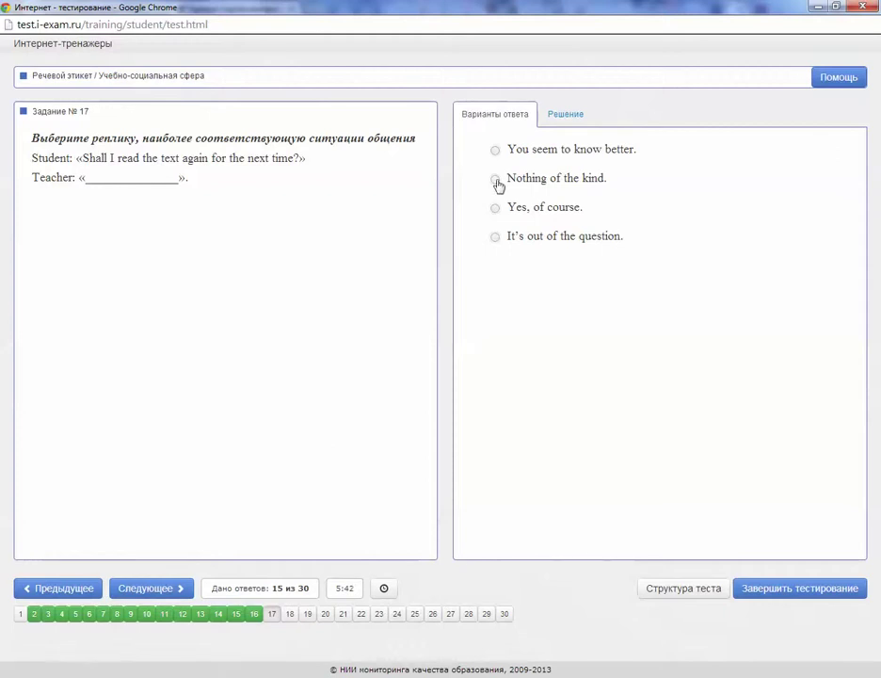
{"action": "left_click", "coordinate": [494, 236]}
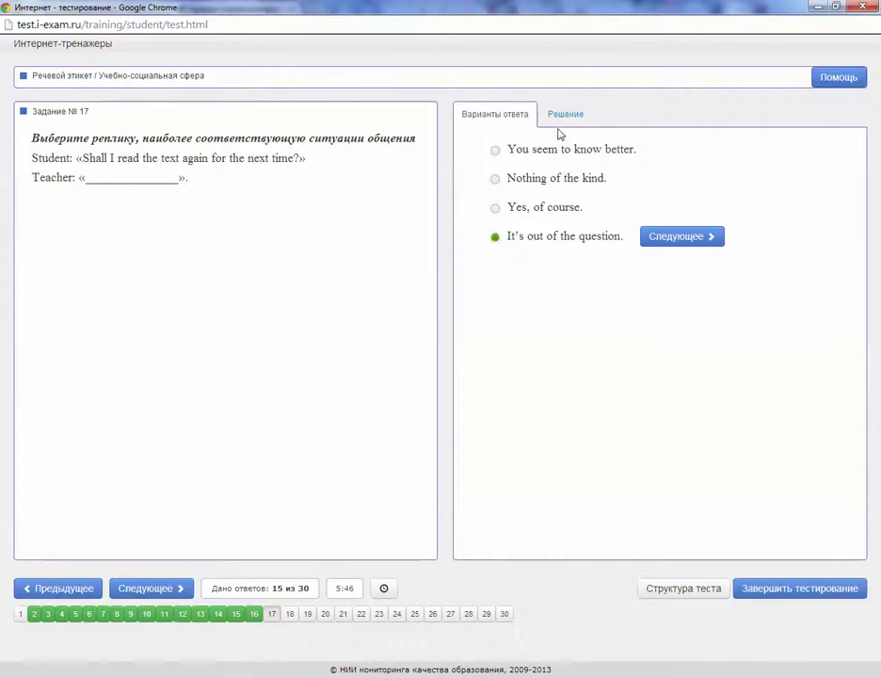
{"action": "left_click", "coordinate": [551, 114]}
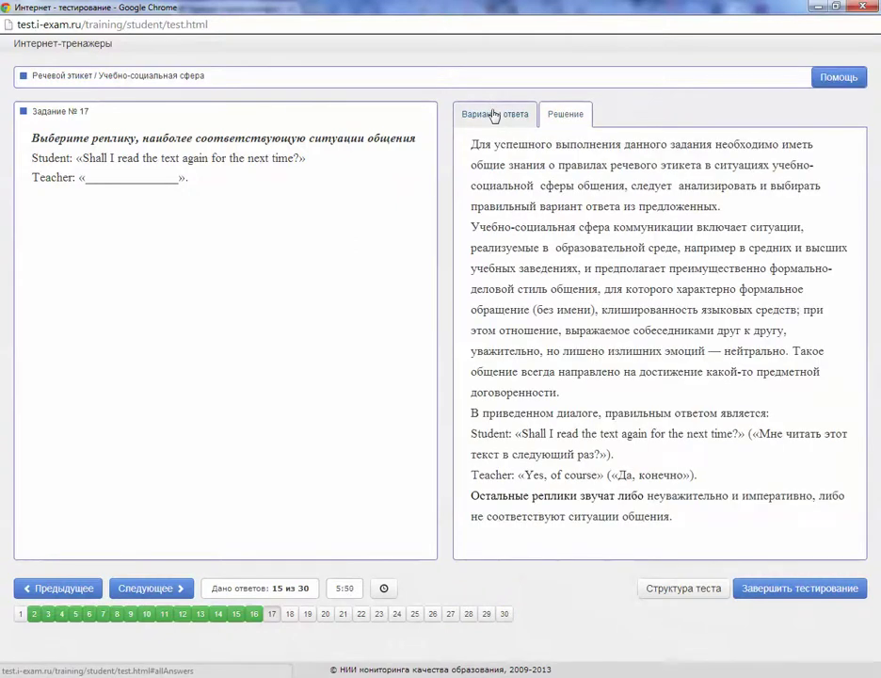
{"action": "left_click", "coordinate": [494, 114]}
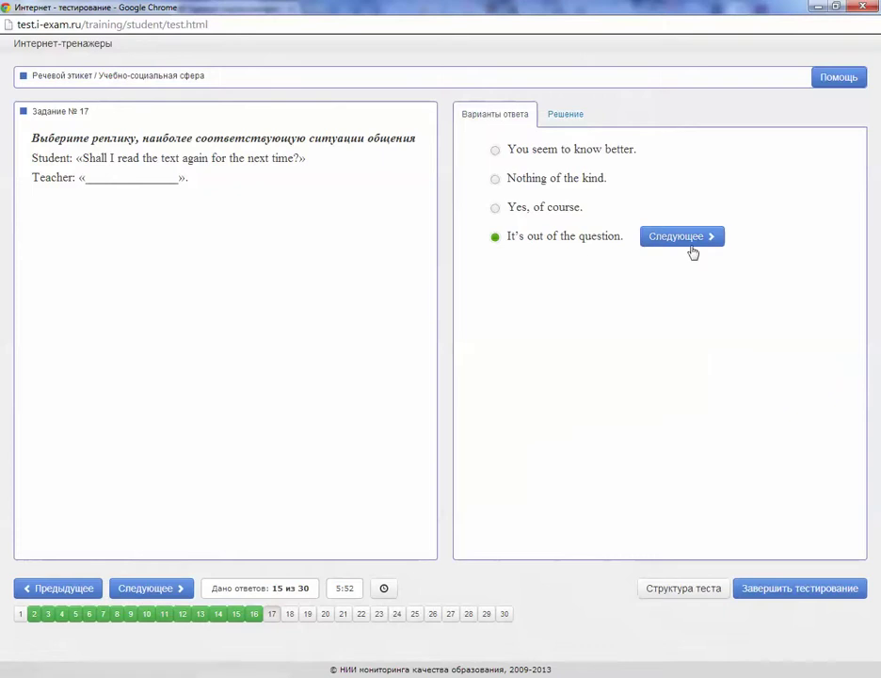
{"action": "left_click", "coordinate": [518, 206]}
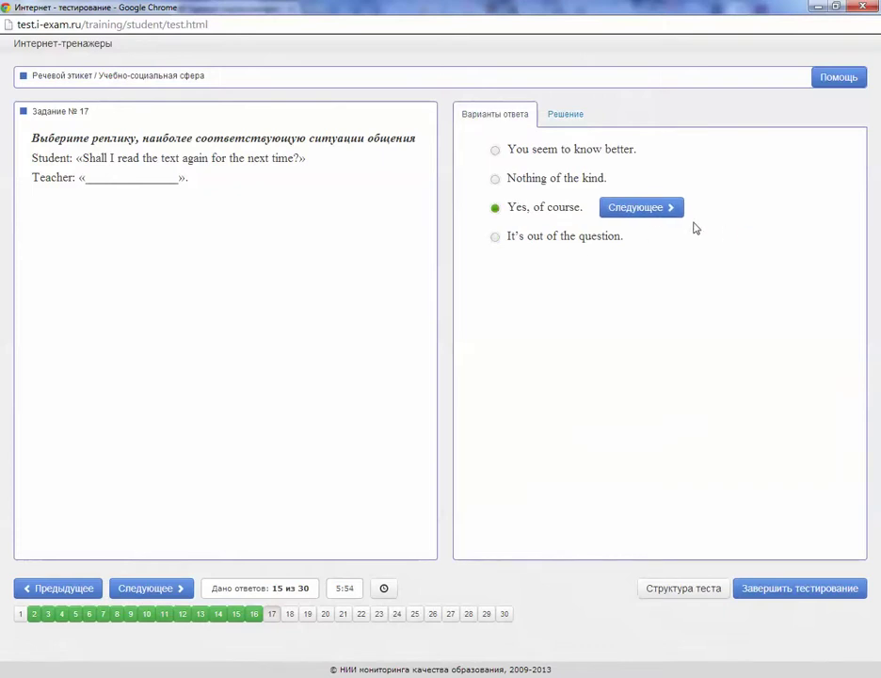
{"action": "left_click", "coordinate": [652, 209]}
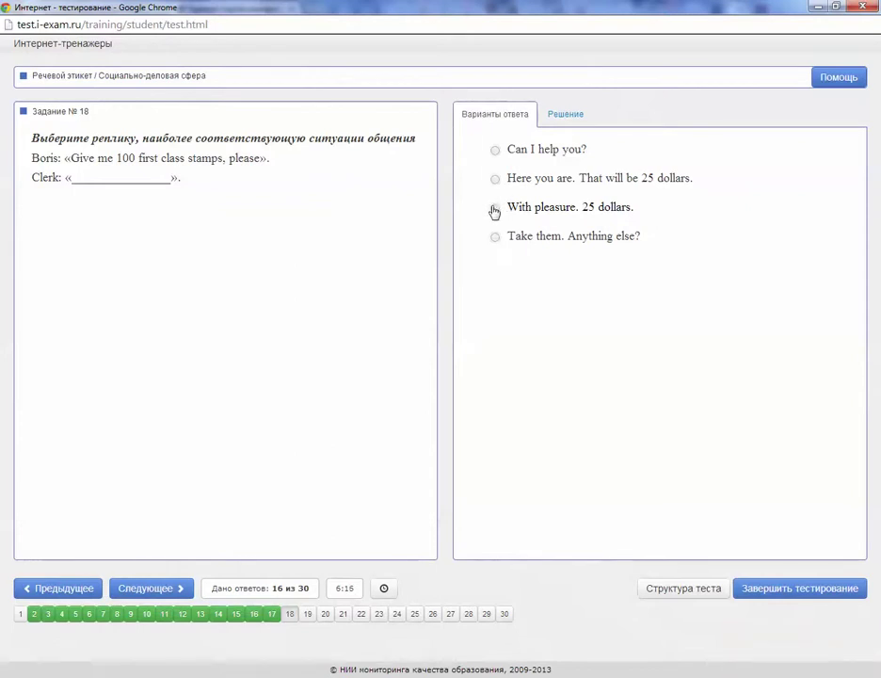
Step: Answer task 18 with 'Here you are. That will be 25 dollars.' after reading its solution
{"action": "left_click", "coordinate": [561, 117]}
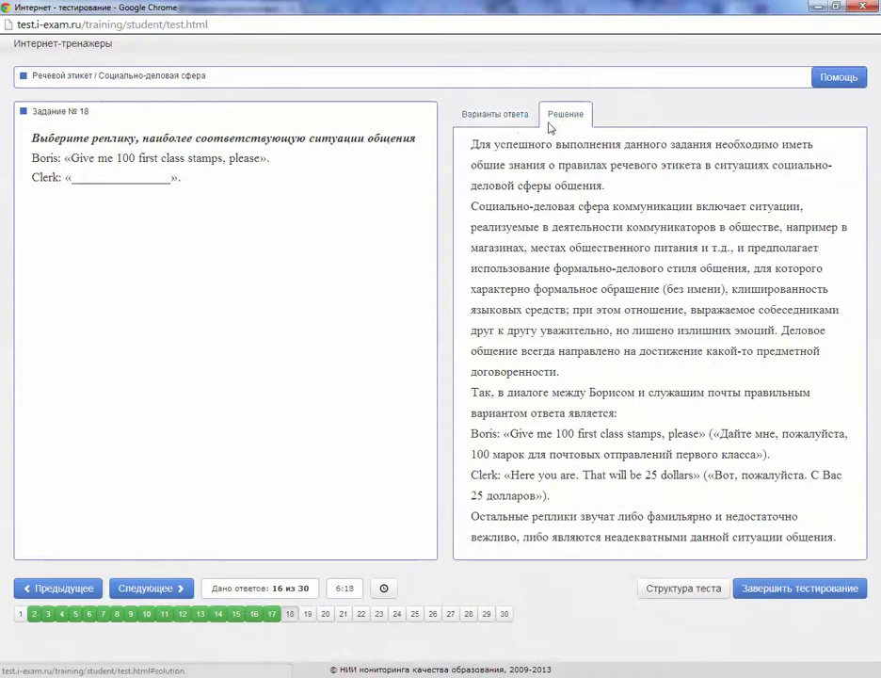
{"action": "left_click", "coordinate": [509, 124]}
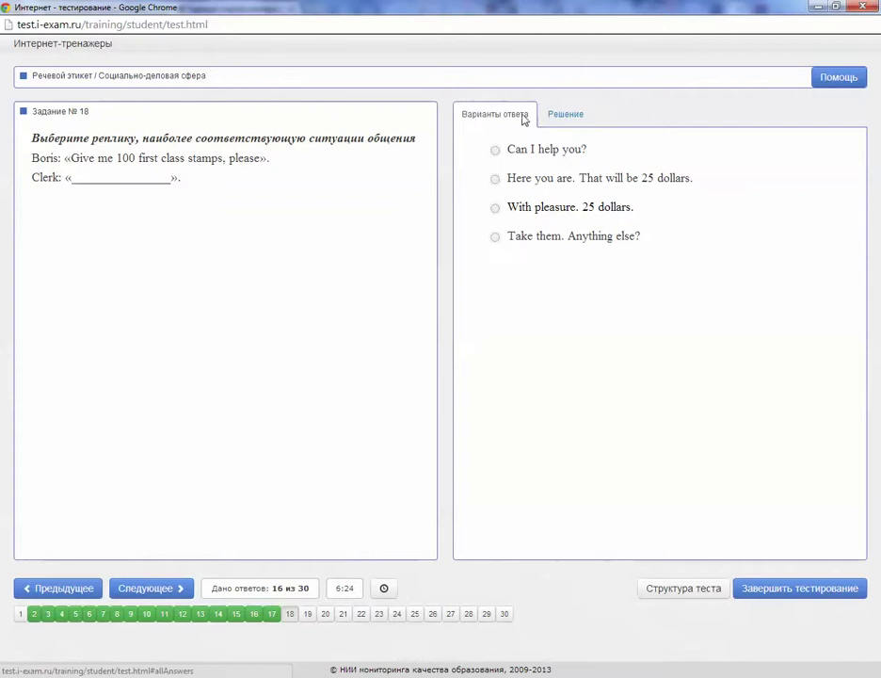
{"action": "left_click", "coordinate": [537, 178]}
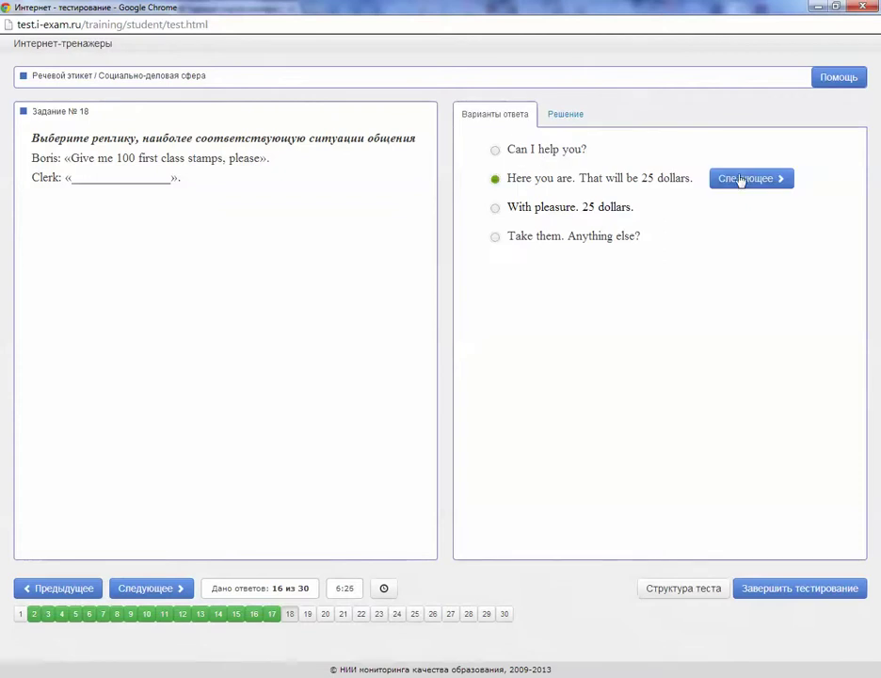
{"action": "left_click", "coordinate": [740, 179]}
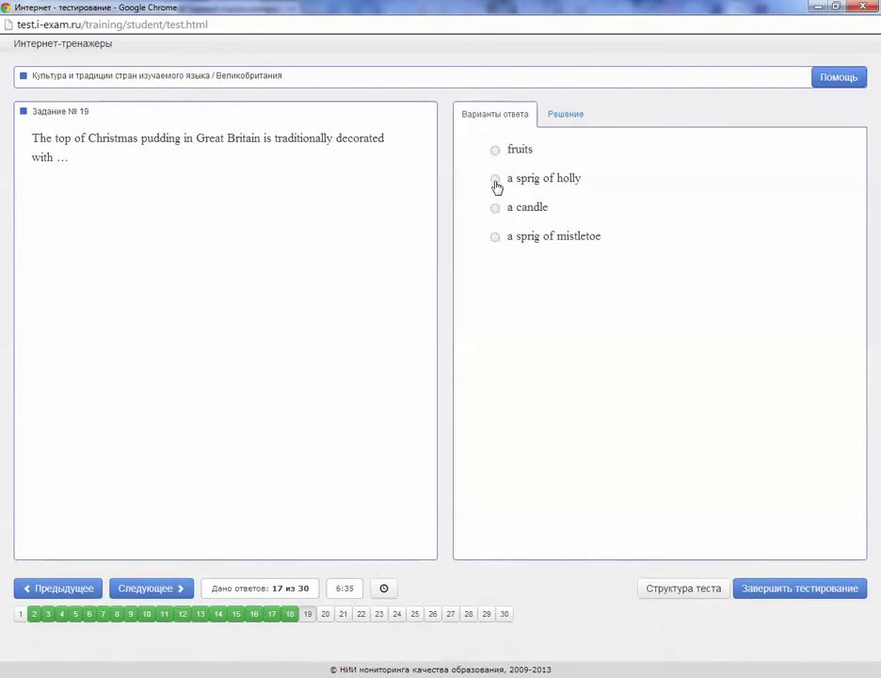
Step: After checking their solutions, answer task 19 with 'a sprig of holly' and task 20 with 'November'
{"action": "left_click", "coordinate": [566, 129]}
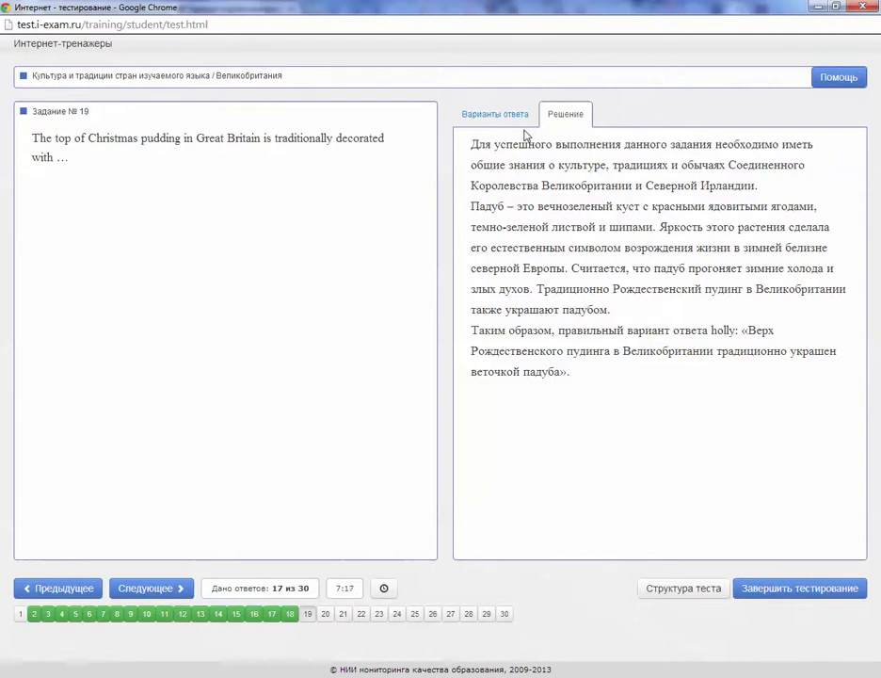
{"action": "left_click", "coordinate": [522, 115]}
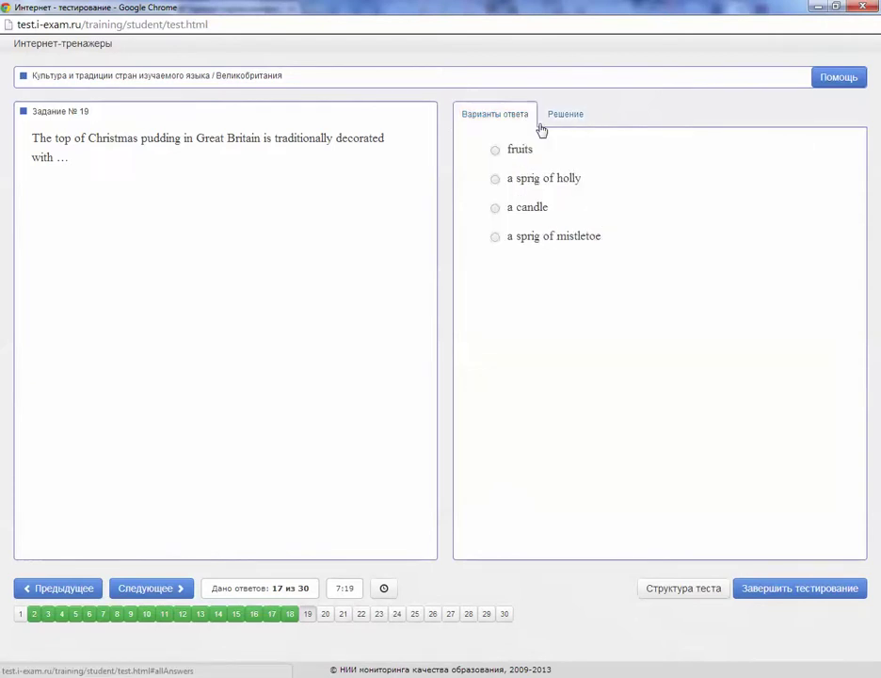
{"action": "left_click", "coordinate": [515, 179]}
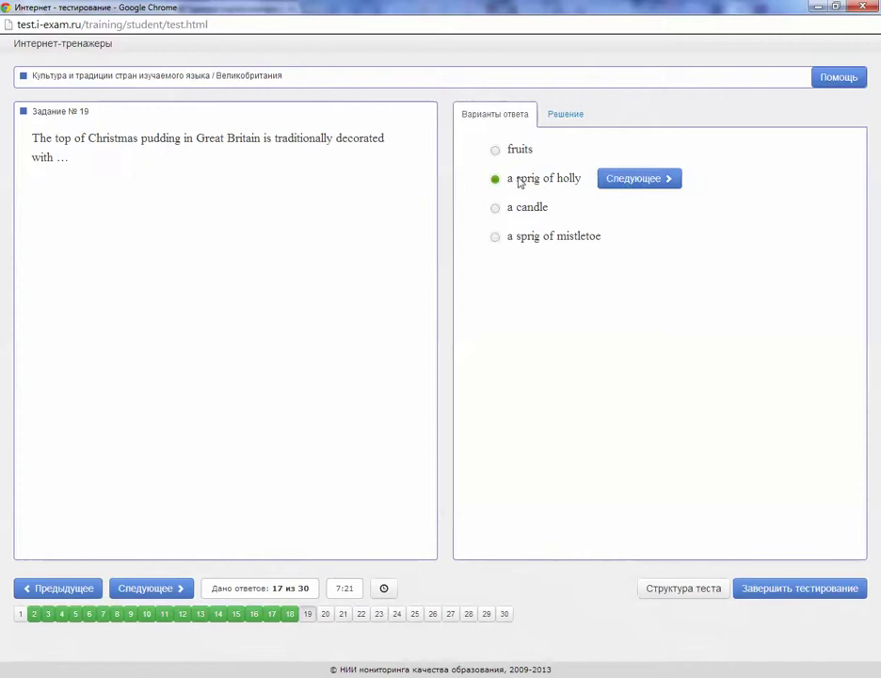
{"action": "left_click", "coordinate": [608, 180]}
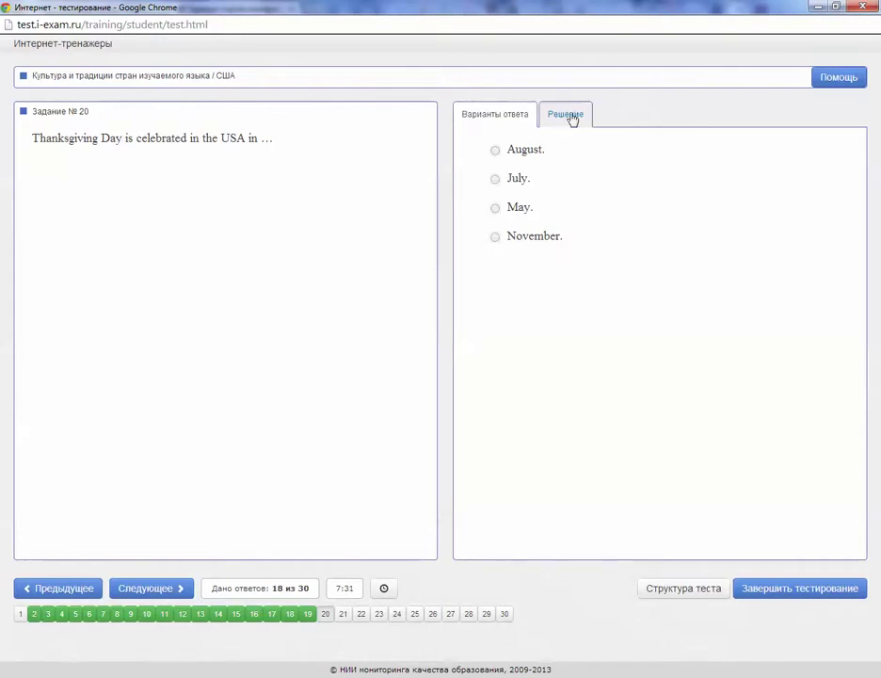
{"action": "left_click", "coordinate": [567, 115]}
{"action": "left_click", "coordinate": [496, 126]}
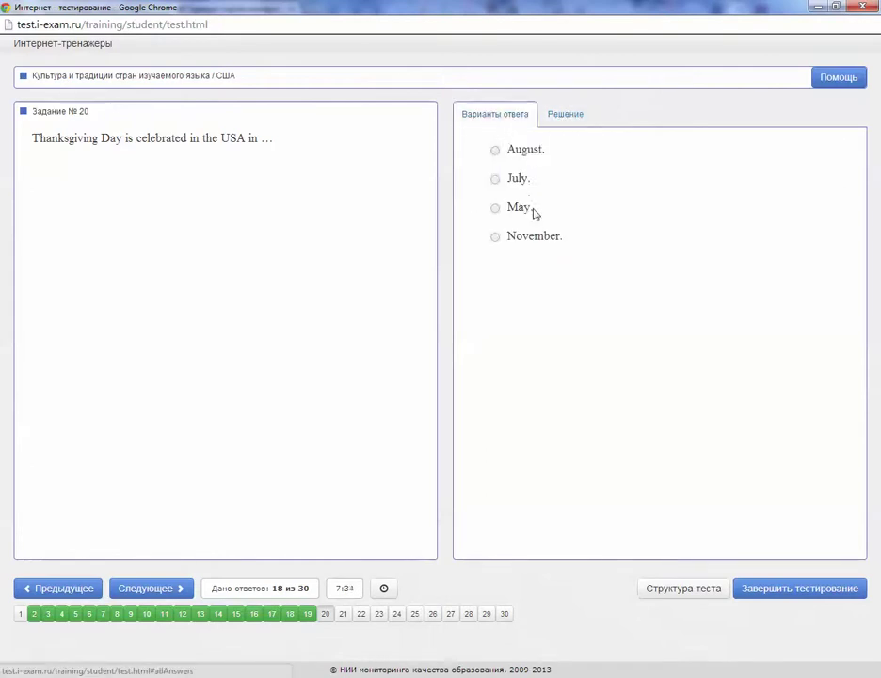
{"action": "left_click", "coordinate": [516, 236]}
{"action": "left_click", "coordinate": [616, 241]}
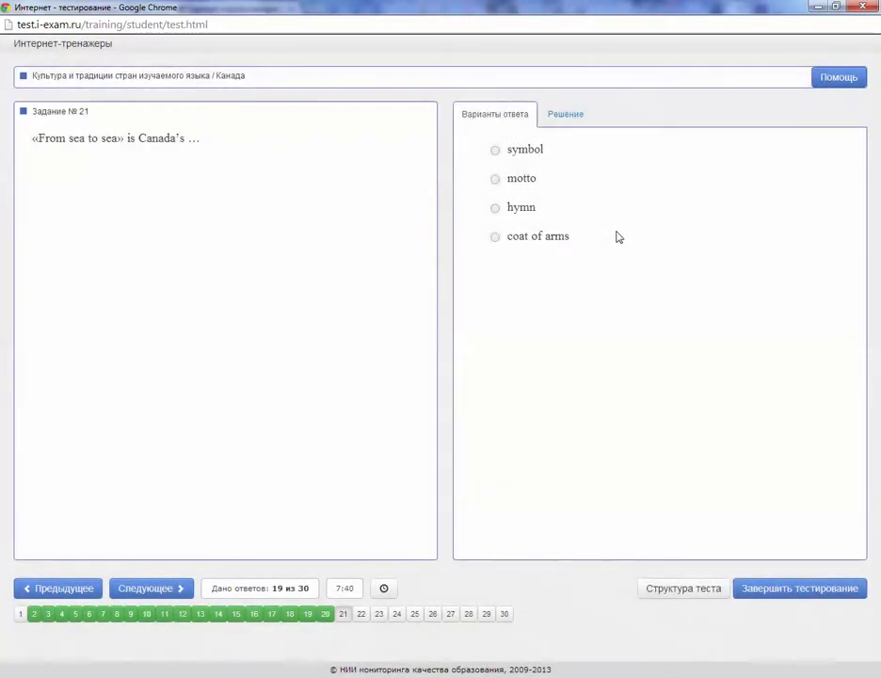
Step: Answer task 21 with 'motto' and task 22 with 'Churchill'
{"action": "left_click", "coordinate": [574, 121]}
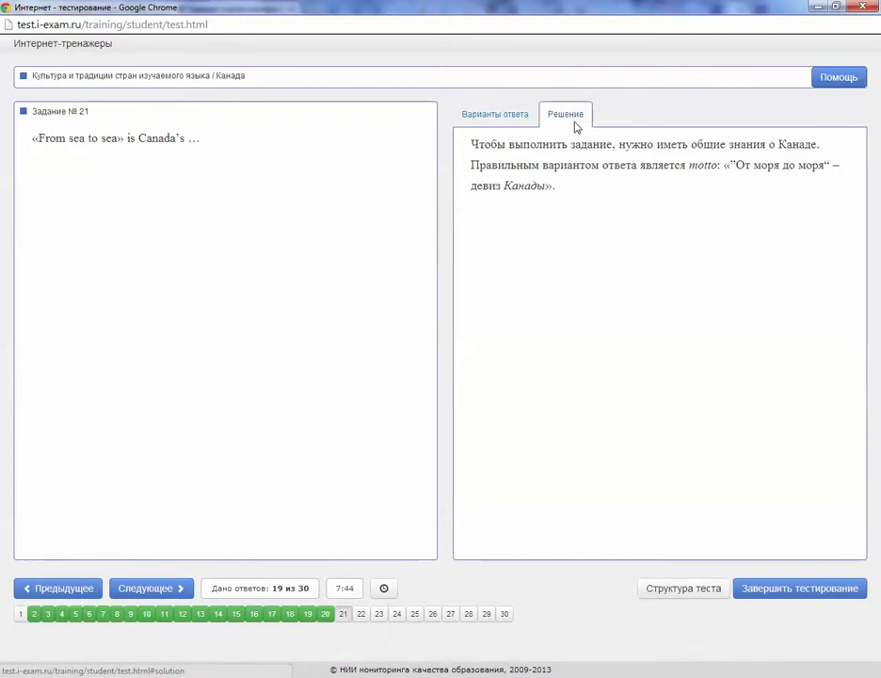
{"action": "left_click", "coordinate": [480, 117]}
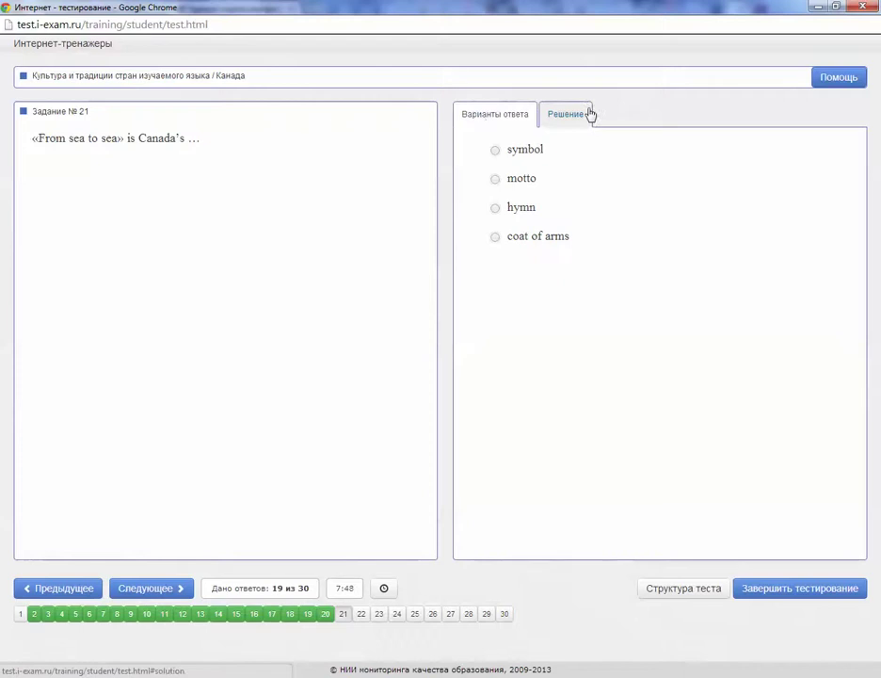
{"action": "left_click", "coordinate": [590, 113]}
{"action": "left_click", "coordinate": [511, 123]}
{"action": "left_click", "coordinate": [519, 179]}
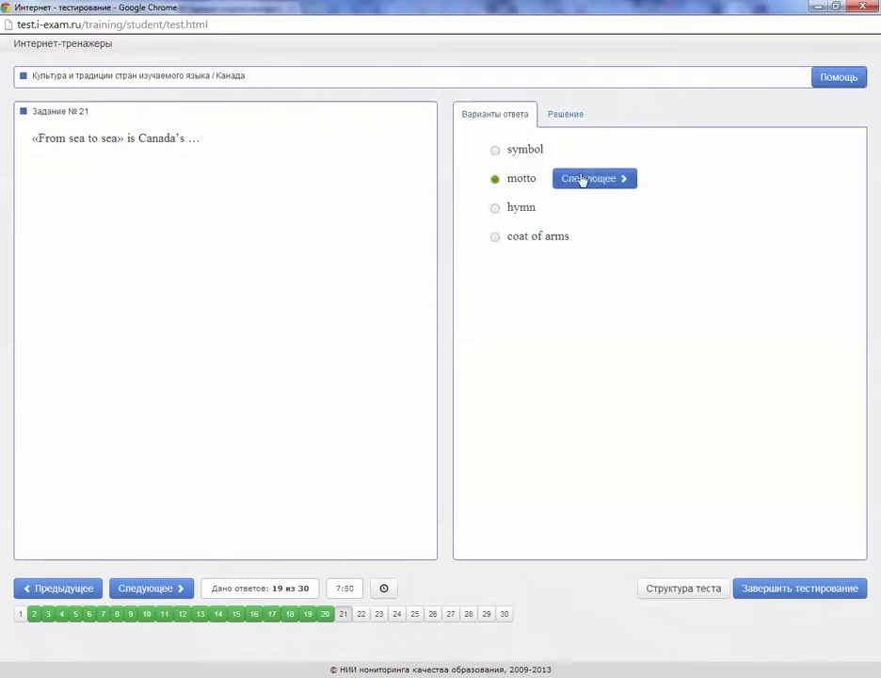
{"action": "left_click", "coordinate": [584, 178]}
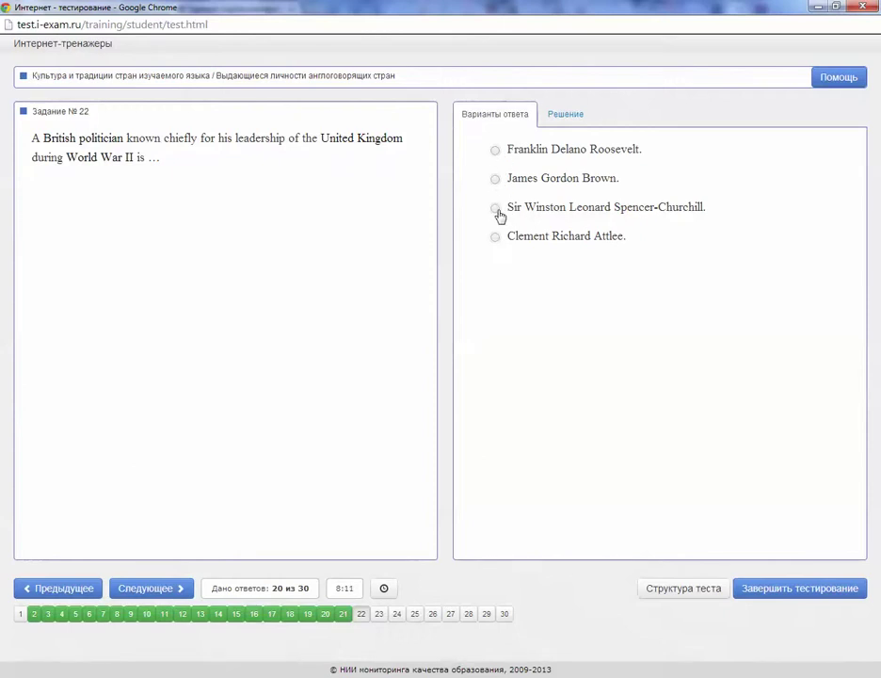
{"action": "left_click", "coordinate": [496, 209]}
{"action": "left_click", "coordinate": [744, 210]}
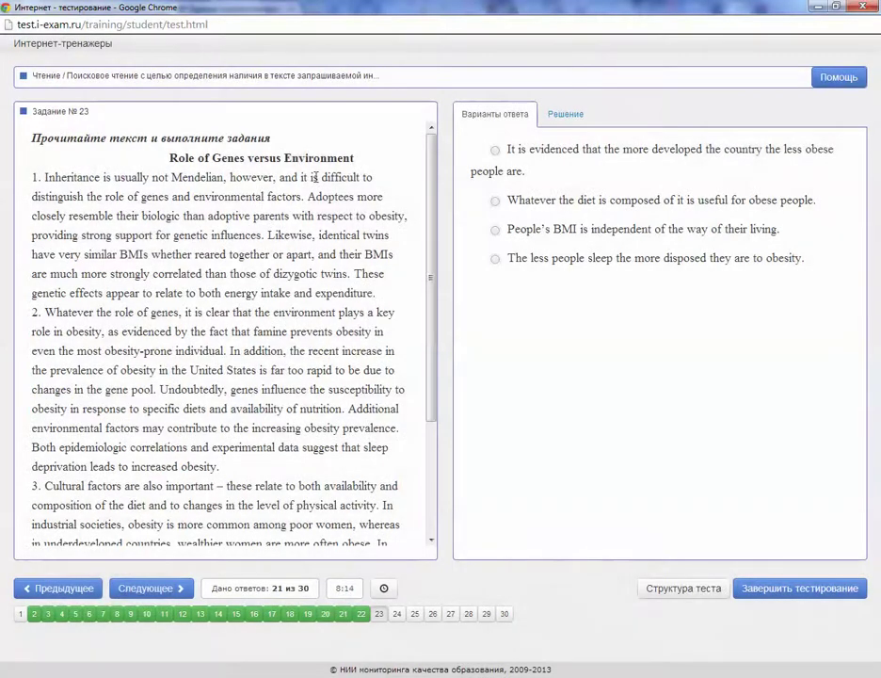
Step: Read the passage and solution, then answer 'The less people sleep the more disposed they are to obesity.'
{"action": "scroll", "coordinate": [435, 197], "scroll_direction": "down", "scroll_amount": 3}
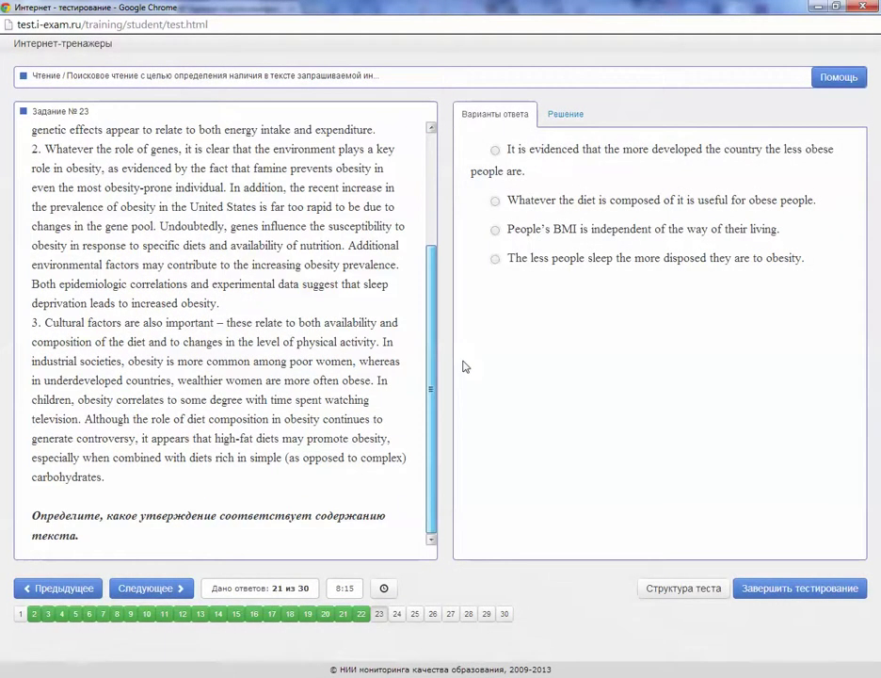
{"action": "scroll", "coordinate": [435, 182], "scroll_direction": "up", "scroll_amount": 3}
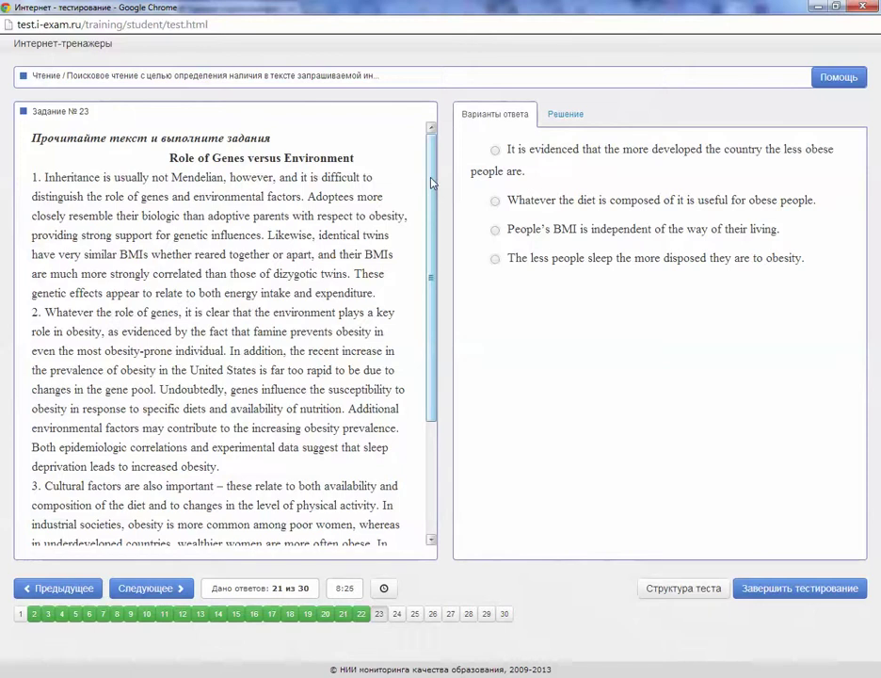
{"action": "left_click", "coordinate": [554, 110]}
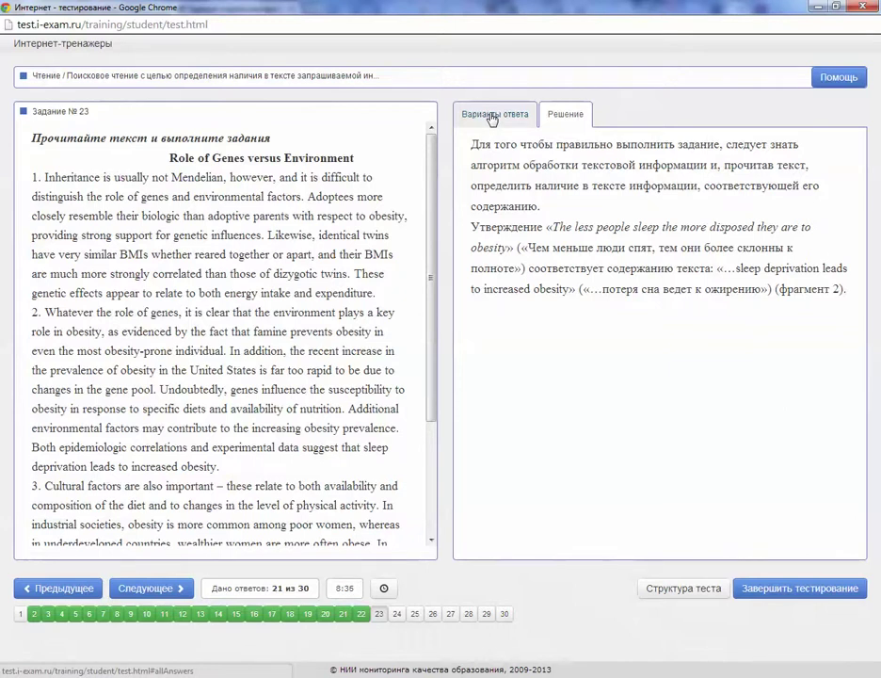
{"action": "left_click_drag", "start_coordinate": [436, 323], "coordinate": [451, 473]}
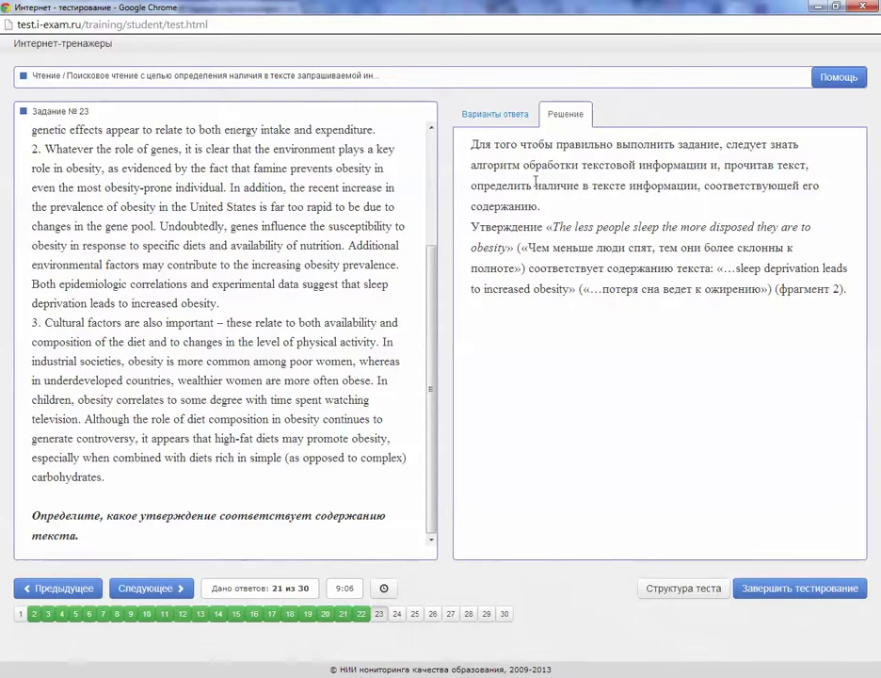
{"action": "left_click", "coordinate": [533, 117]}
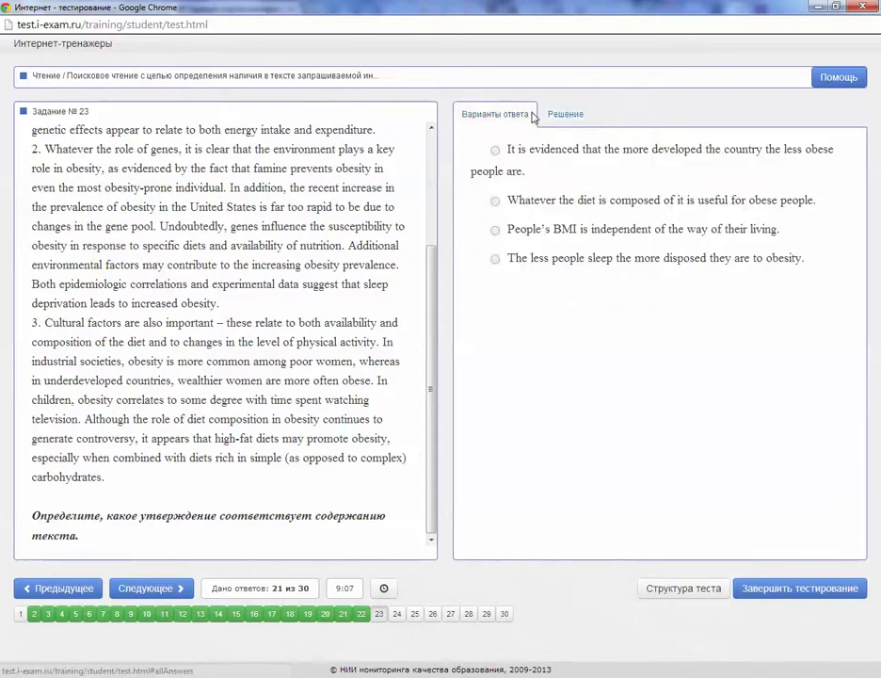
{"action": "left_click", "coordinate": [542, 260]}
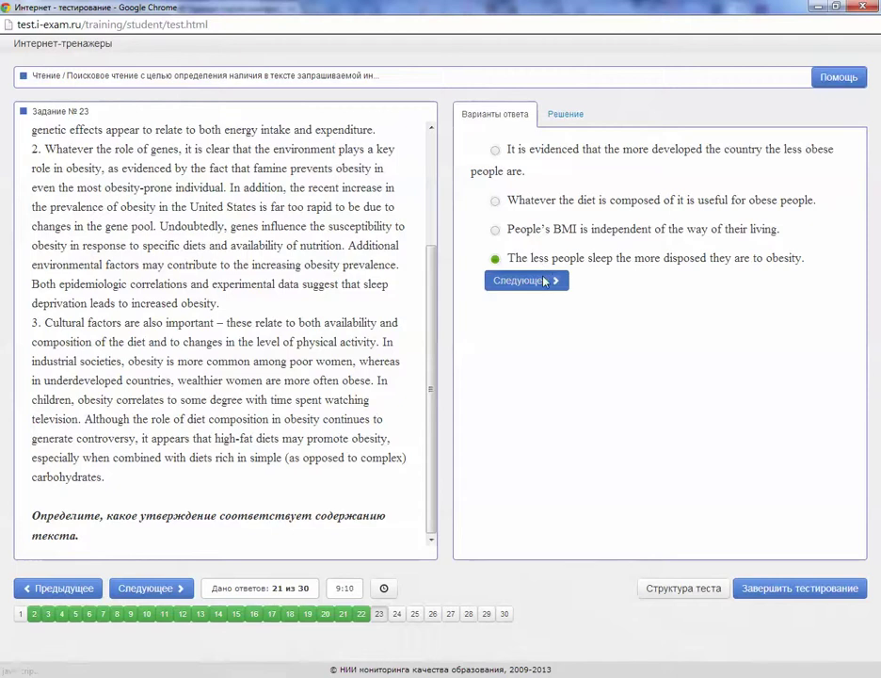
{"action": "left_click", "coordinate": [550, 278]}
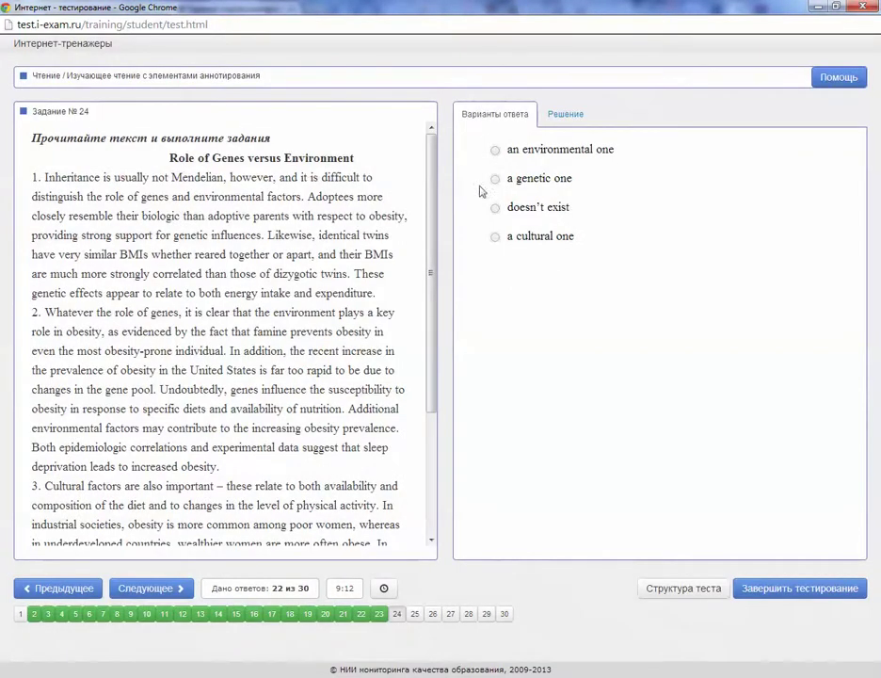
Step: Answer task 24 with 'an environmental one' after reading its solution
{"action": "left_click", "coordinate": [544, 120]}
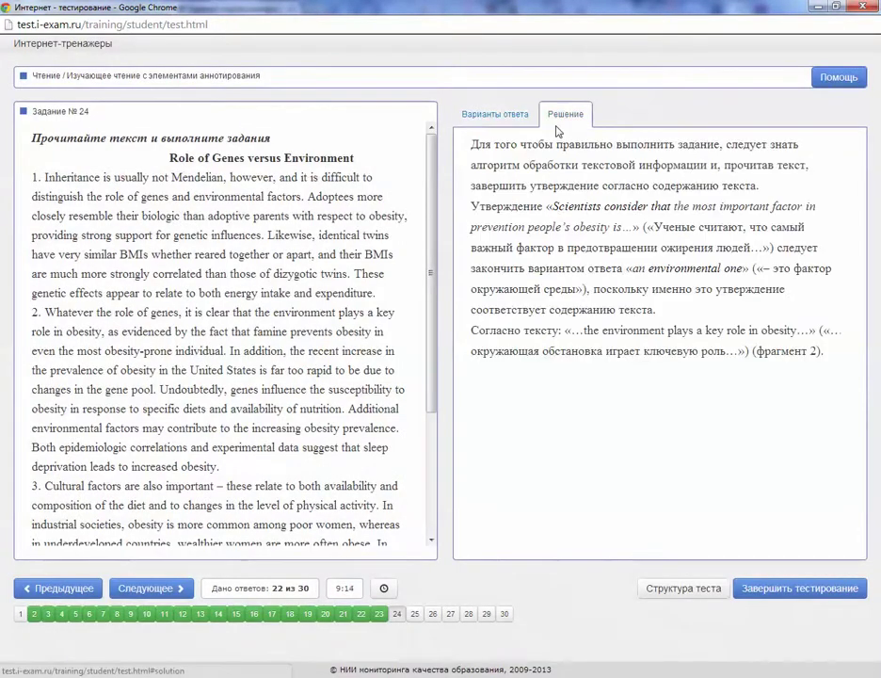
{"action": "left_click", "coordinate": [502, 120]}
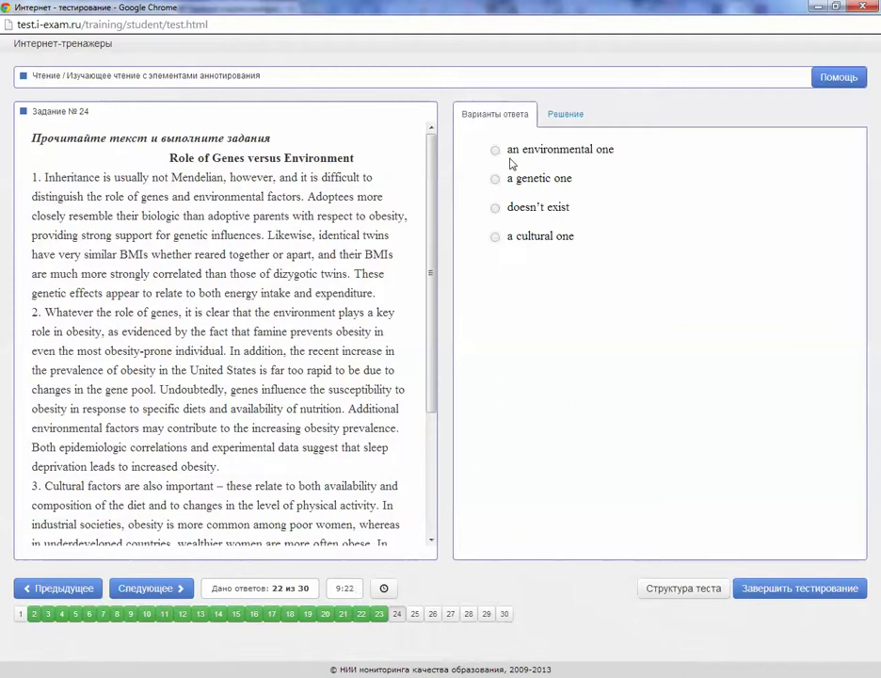
{"action": "left_click", "coordinate": [516, 151]}
{"action": "left_click", "coordinate": [696, 150]}
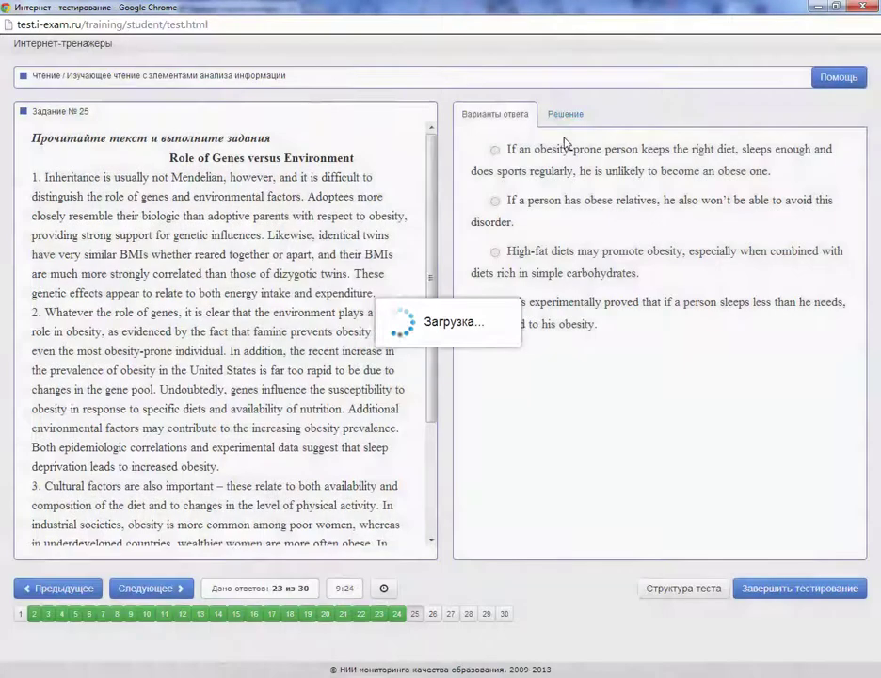
Step: Answer task 25 with the statement about keeping the right diet
{"action": "left_click", "coordinate": [563, 121]}
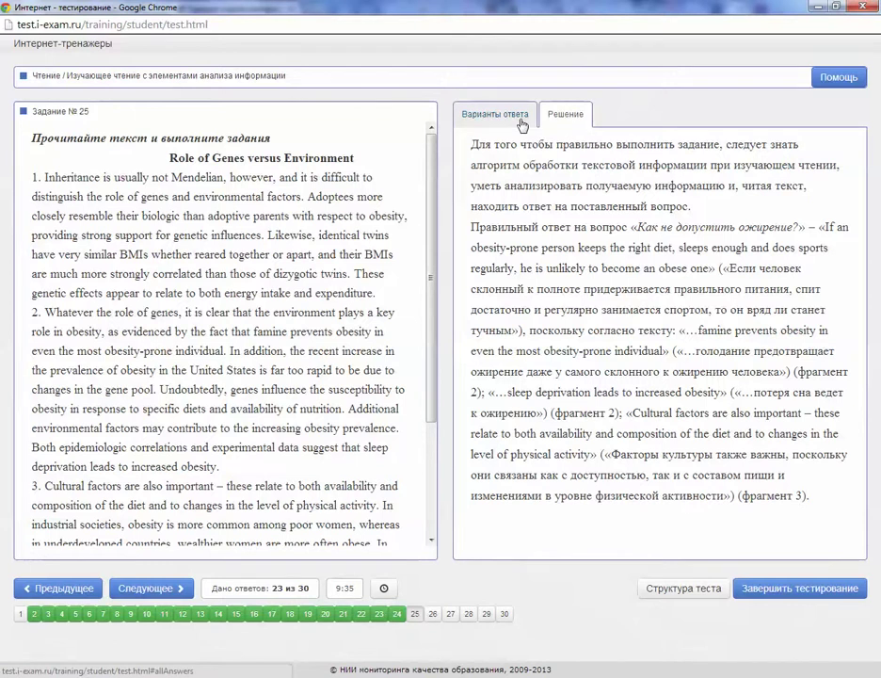
{"action": "left_click", "coordinate": [520, 119]}
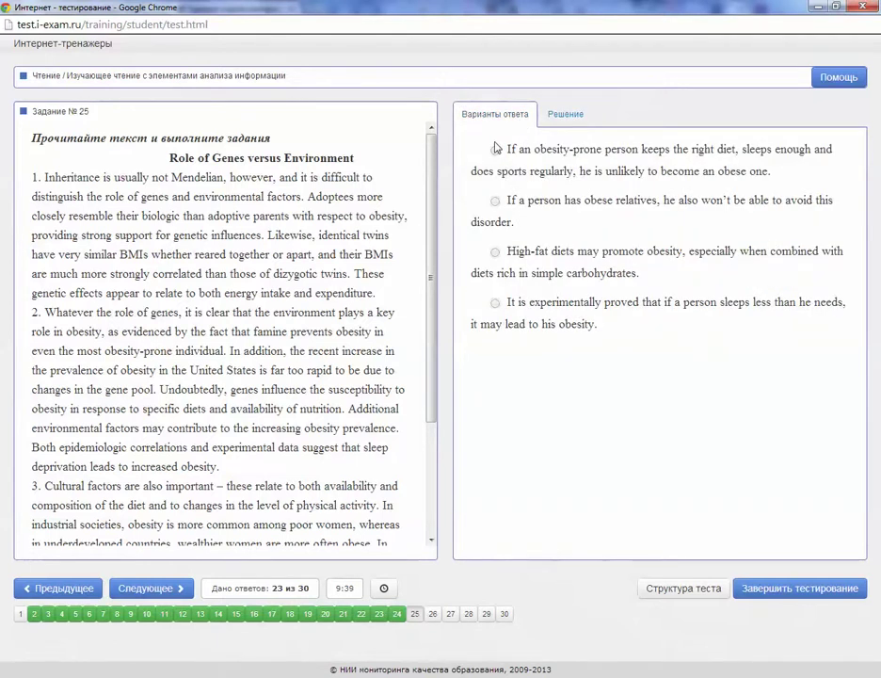
{"action": "left_click", "coordinate": [496, 149]}
{"action": "left_click", "coordinate": [550, 194]}
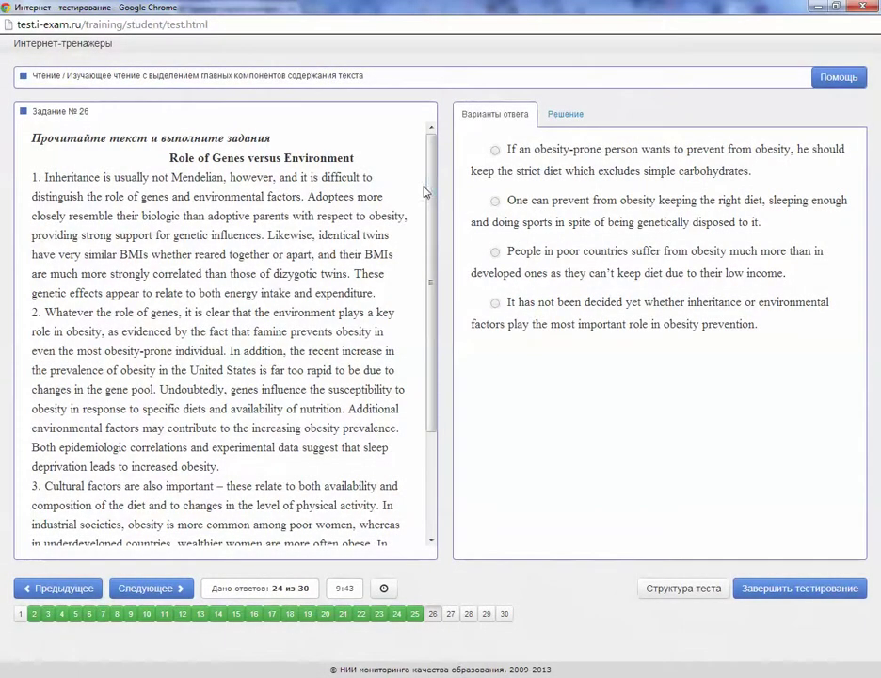
Step: After reading the solution, answer task 26 with the statement that a right diet prevents illness despite genes
{"action": "left_click_drag", "start_coordinate": [429, 191], "coordinate": [563, 114]}
{"action": "left_click", "coordinate": [565, 114]}
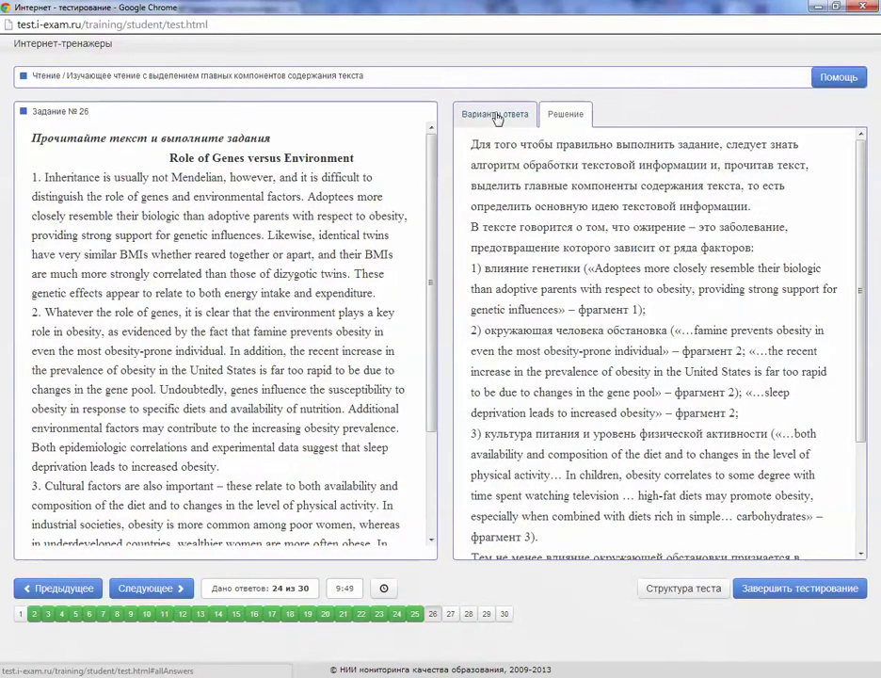
{"action": "scroll", "coordinate": [575, 211], "scroll_direction": "down", "scroll_amount": 3}
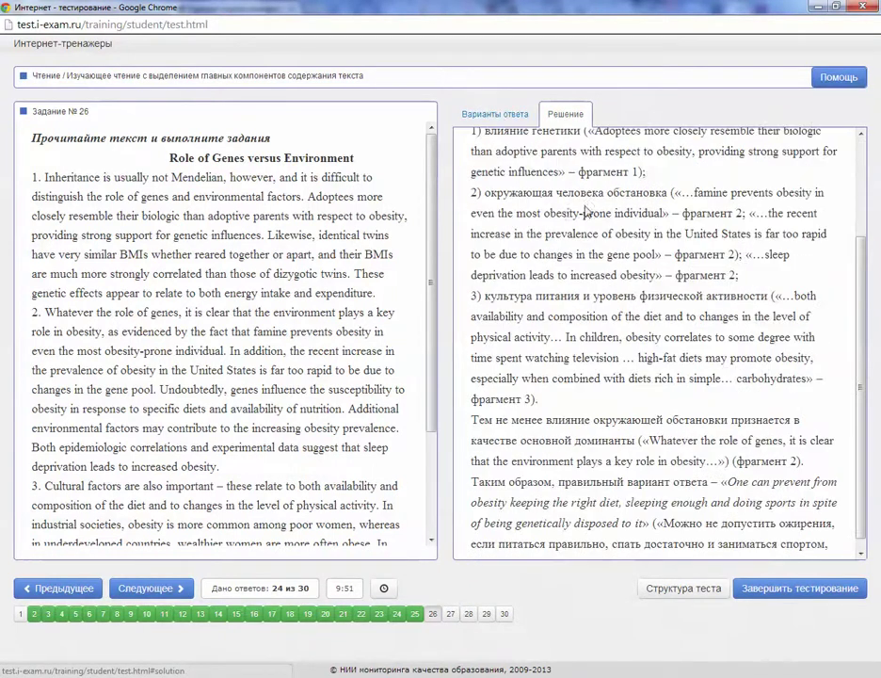
{"action": "left_click", "coordinate": [495, 114]}
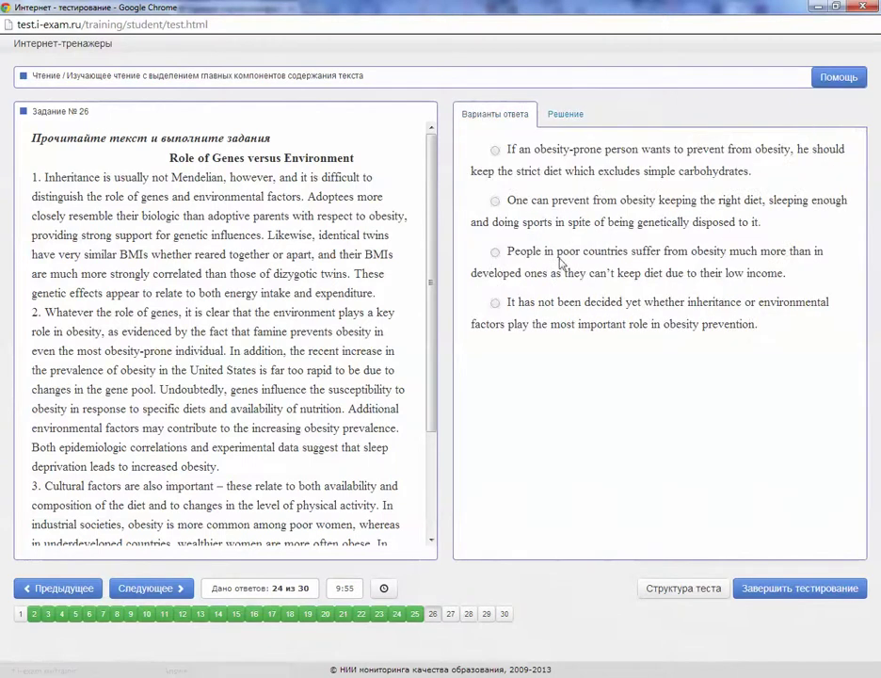
{"action": "left_click", "coordinate": [495, 200]}
{"action": "left_click", "coordinate": [550, 244]}
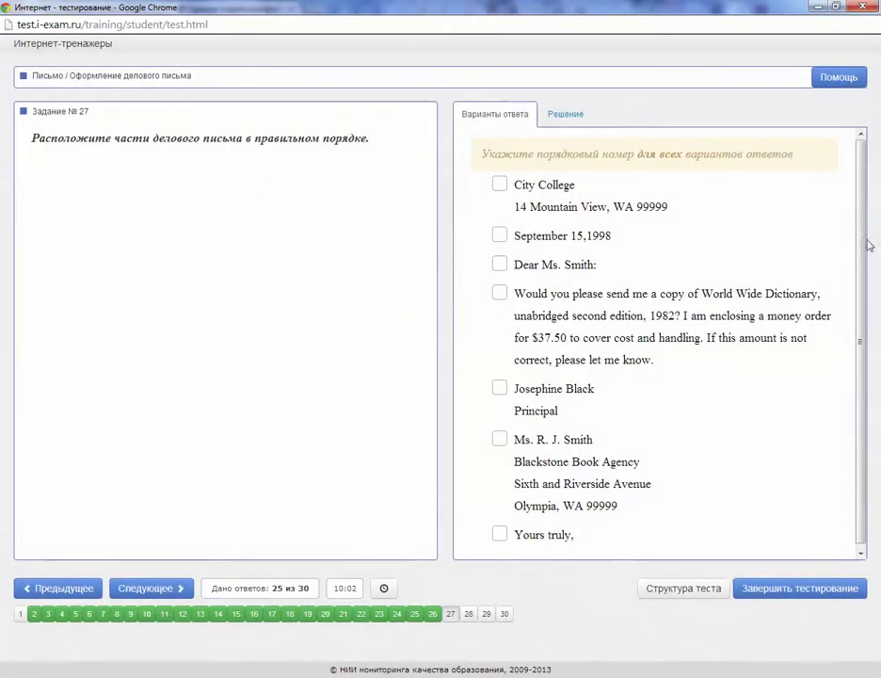
Step: Number the signature block first by mistake, then clear that number
{"action": "scroll", "coordinate": [862, 238], "scroll_direction": "down", "scroll_amount": 1}
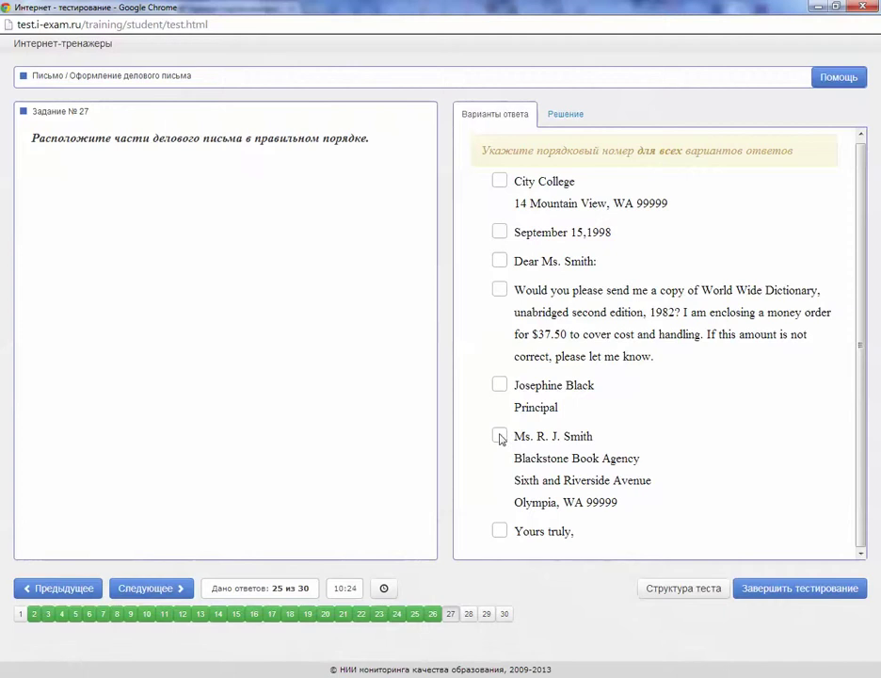
{"action": "right_click", "coordinate": [500, 438]}
{"action": "left_click", "coordinate": [755, 401]}
{"action": "left_click", "coordinate": [499, 384]}
{"action": "left_click", "coordinate": [499, 385]}
Step: Number the letter parts: recipient address 1, body 3, closing 4, City College 6, date 7
{"action": "left_click", "coordinate": [498, 437]}
{"action": "left_click", "coordinate": [499, 288]}
{"action": "left_click", "coordinate": [499, 528]}
{"action": "left_click", "coordinate": [502, 184]}
{"action": "left_click", "coordinate": [500, 233]}
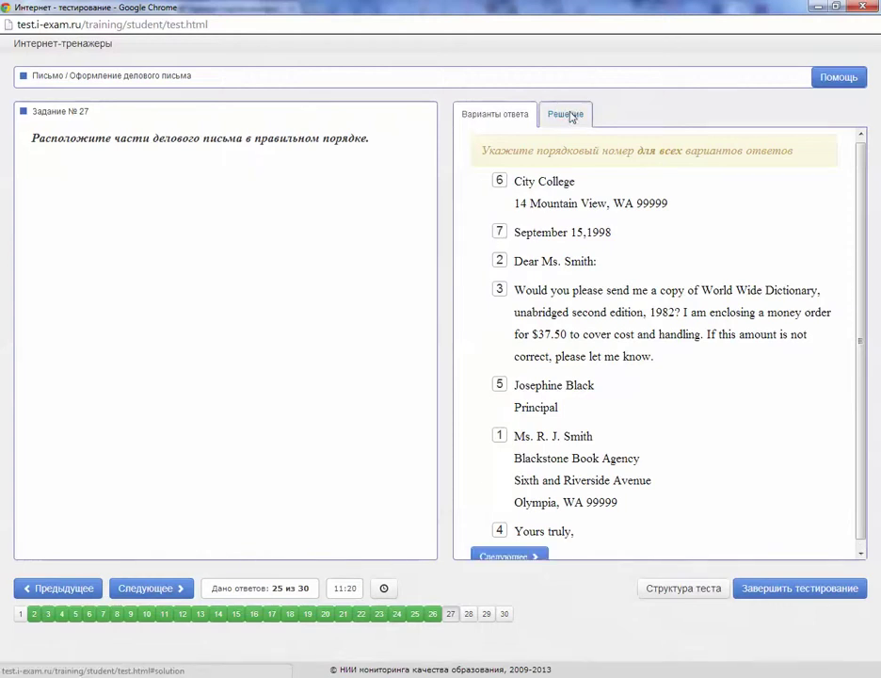
Step: Read the task 27 solution, then clear the existing order numbers on the letter parts
{"action": "left_click", "coordinate": [567, 112]}
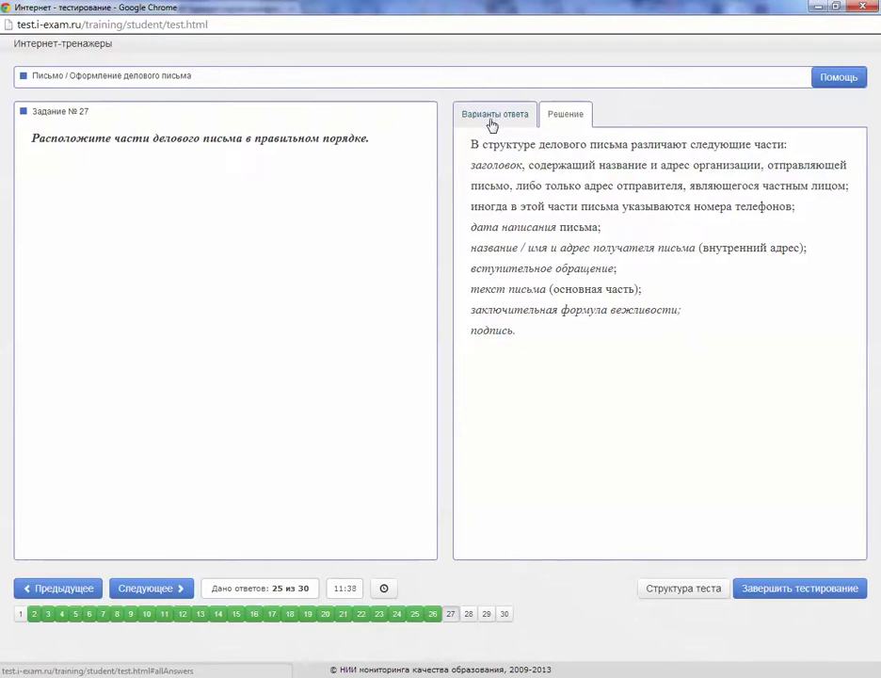
{"action": "left_click", "coordinate": [491, 122]}
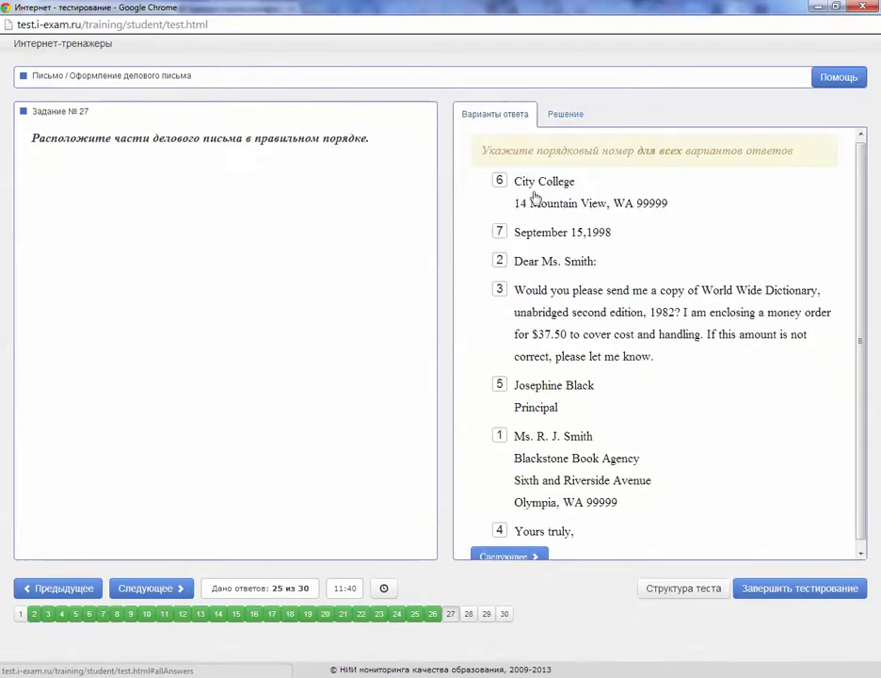
{"action": "left_click", "coordinate": [500, 180]}
{"action": "left_click", "coordinate": [499, 231]}
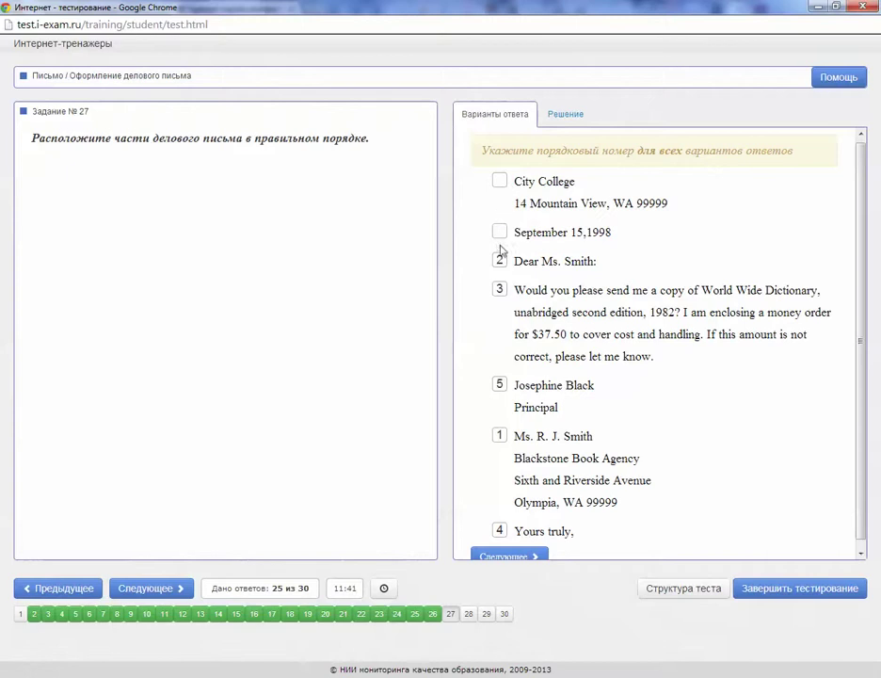
{"action": "left_click", "coordinate": [503, 441]}
{"action": "scroll", "coordinate": [536, 459], "scroll_direction": "down", "scroll_amount": 1}
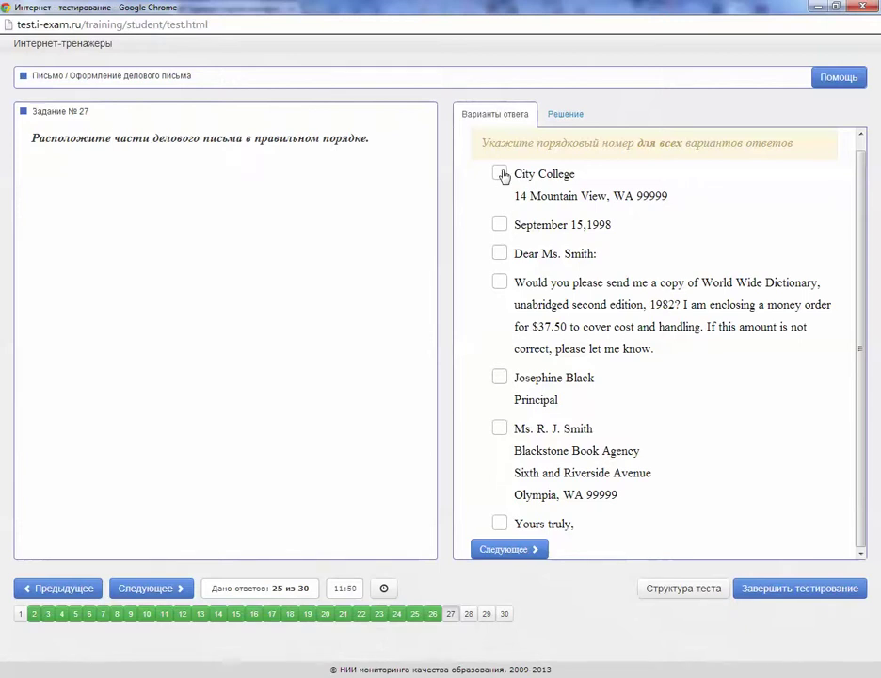
Step: After checking the letter-structure explanation, number the date 1, City College 2 and recipient address 3
{"action": "left_click", "coordinate": [563, 114]}
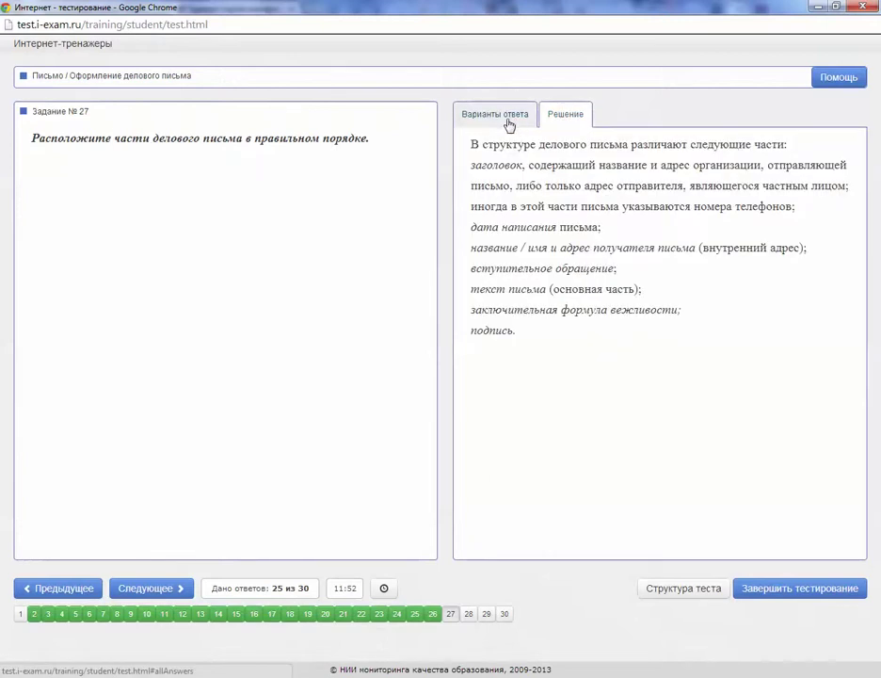
{"action": "left_click", "coordinate": [510, 125]}
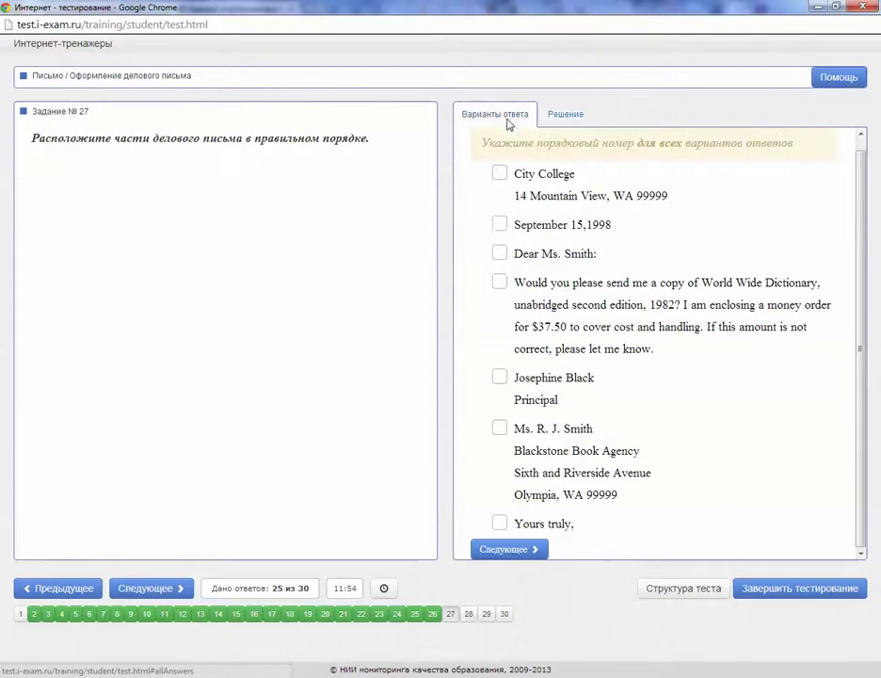
{"action": "left_click", "coordinate": [498, 224]}
{"action": "left_click", "coordinate": [501, 176]}
{"action": "left_click", "coordinate": [499, 429]}
Step: Number the salutation 4, body 5, Yours truly 6 and signature 7, then submit the ordering
{"action": "left_click", "coordinate": [562, 119]}
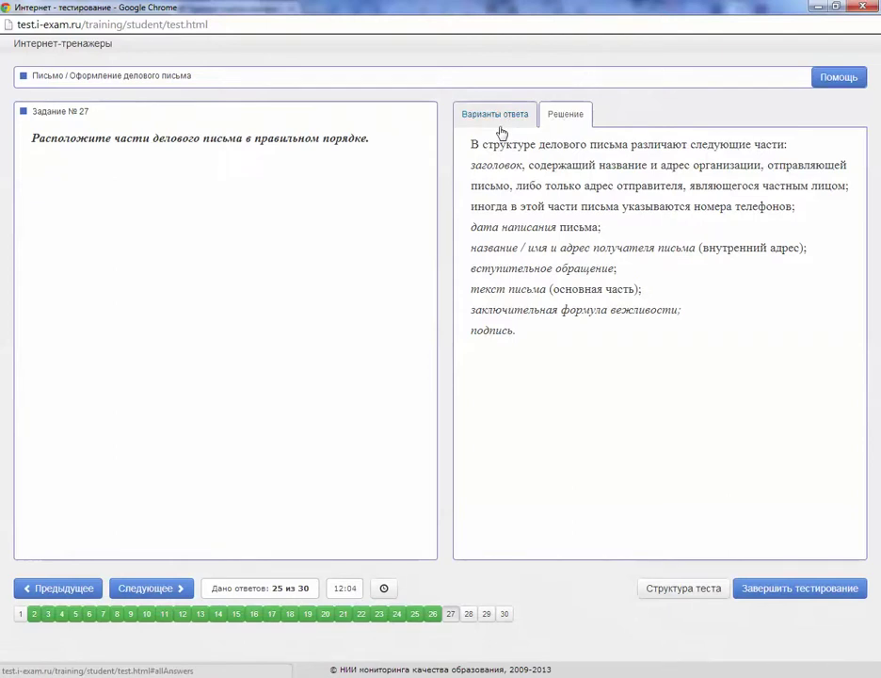
{"action": "left_click", "coordinate": [502, 132]}
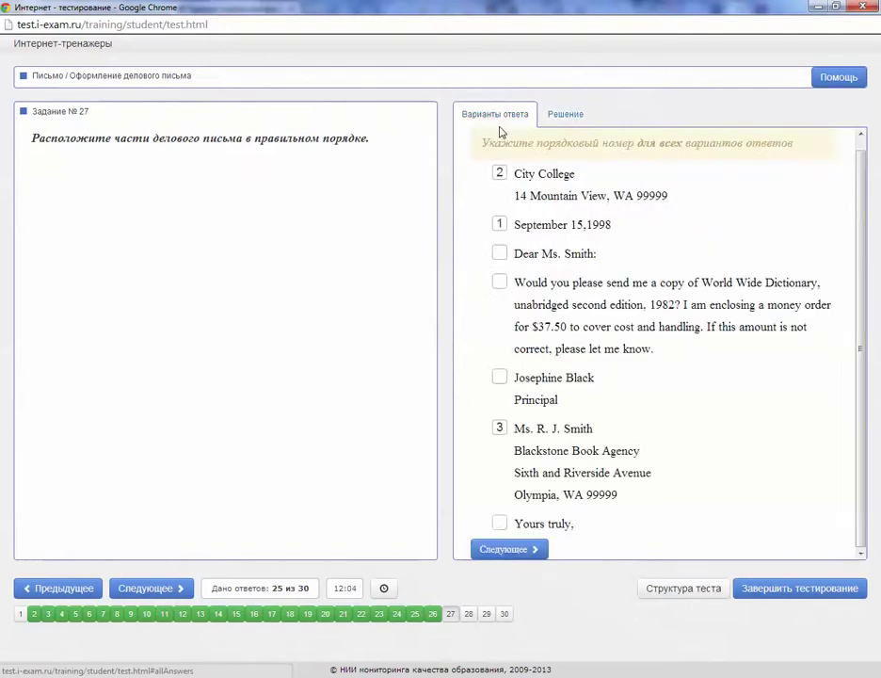
{"action": "left_click", "coordinate": [499, 252]}
{"action": "left_click", "coordinate": [499, 281]}
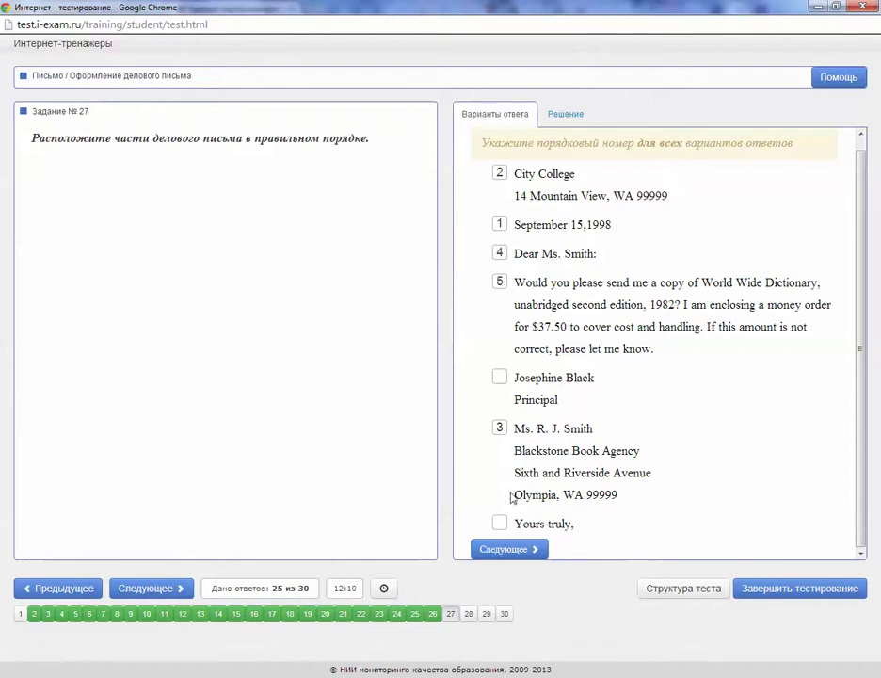
{"action": "left_click", "coordinate": [501, 524]}
{"action": "left_click", "coordinate": [500, 378]}
{"action": "left_click", "coordinate": [516, 550]}
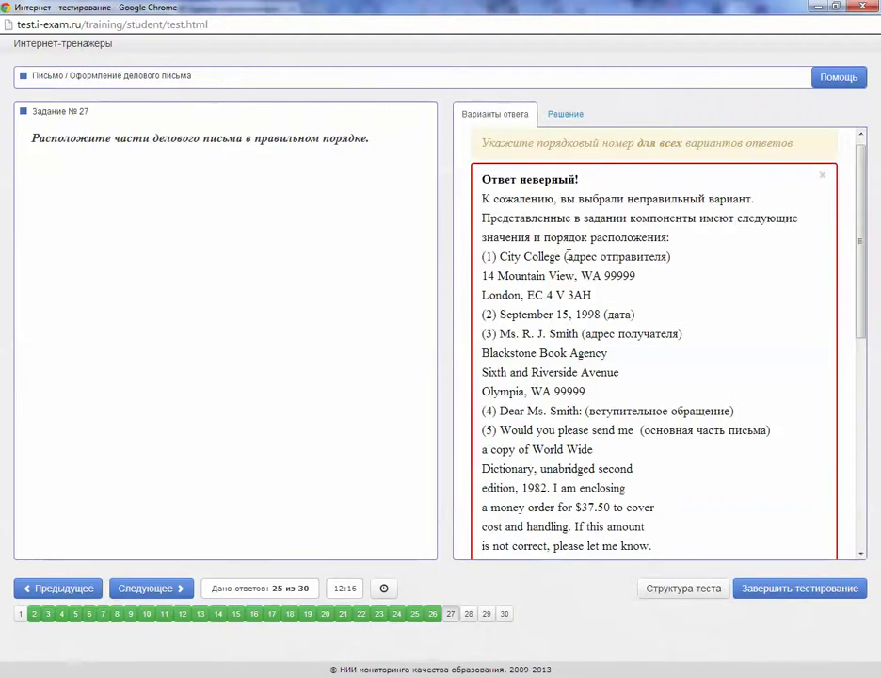
Step: Review the incorrect-answer feedback and the letter-structure explanation for task 27
{"action": "scroll", "coordinate": [568, 256], "scroll_direction": "down", "scroll_amount": 1}
{"action": "scroll", "coordinate": [565, 256], "scroll_direction": "down", "scroll_amount": 5}
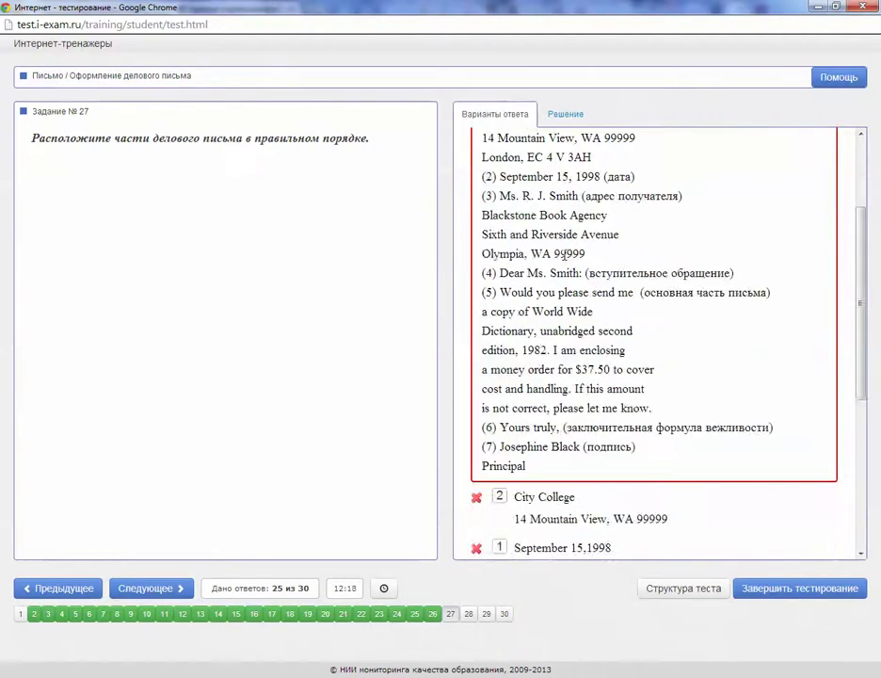
{"action": "scroll", "coordinate": [563, 255], "scroll_direction": "down", "scroll_amount": 2}
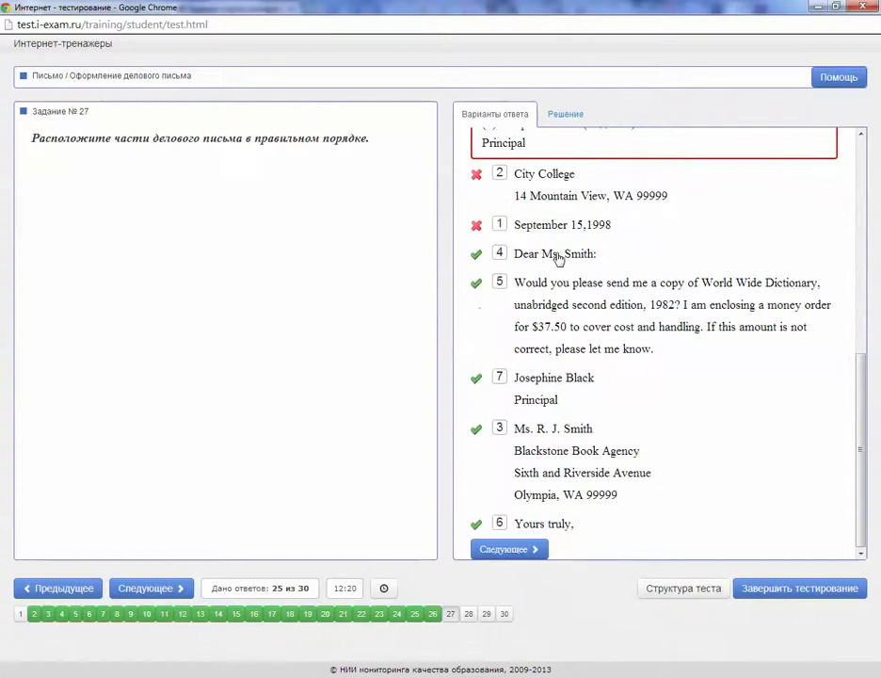
{"action": "scroll", "coordinate": [557, 258], "scroll_direction": "up", "scroll_amount": 1}
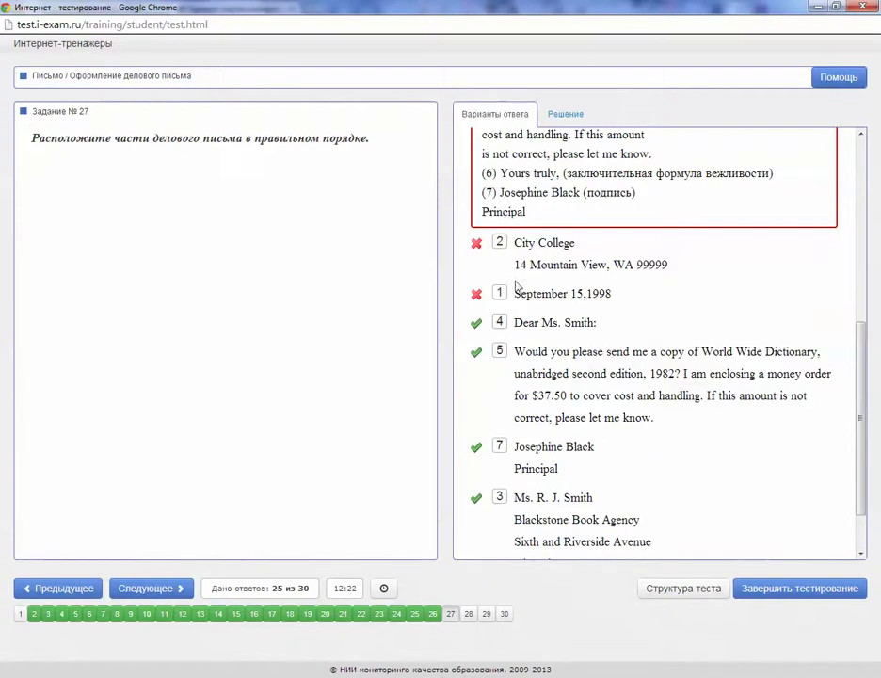
{"action": "scroll", "coordinate": [504, 293], "scroll_direction": "up", "scroll_amount": 5}
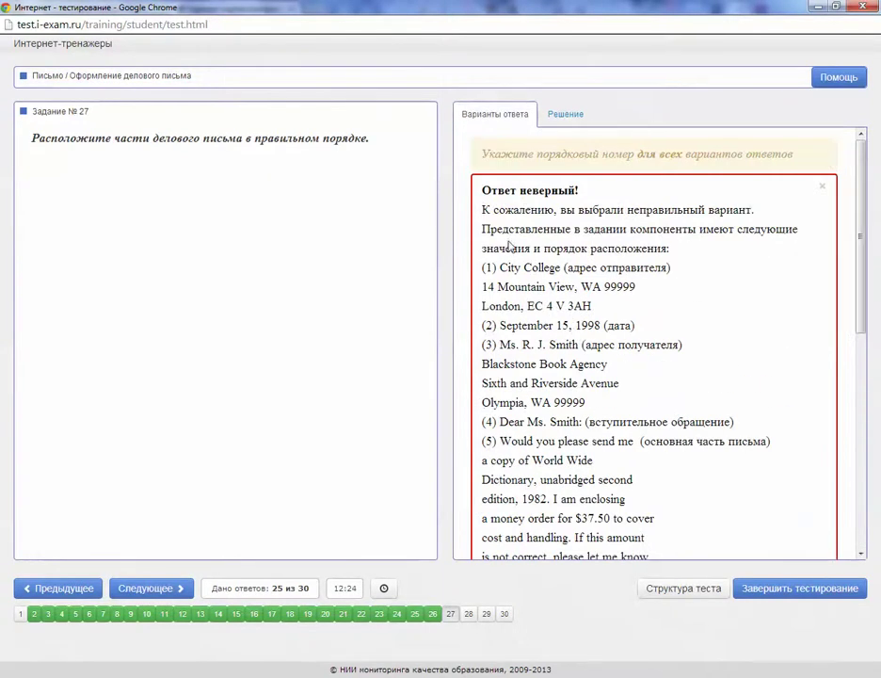
{"action": "left_click", "coordinate": [555, 113]}
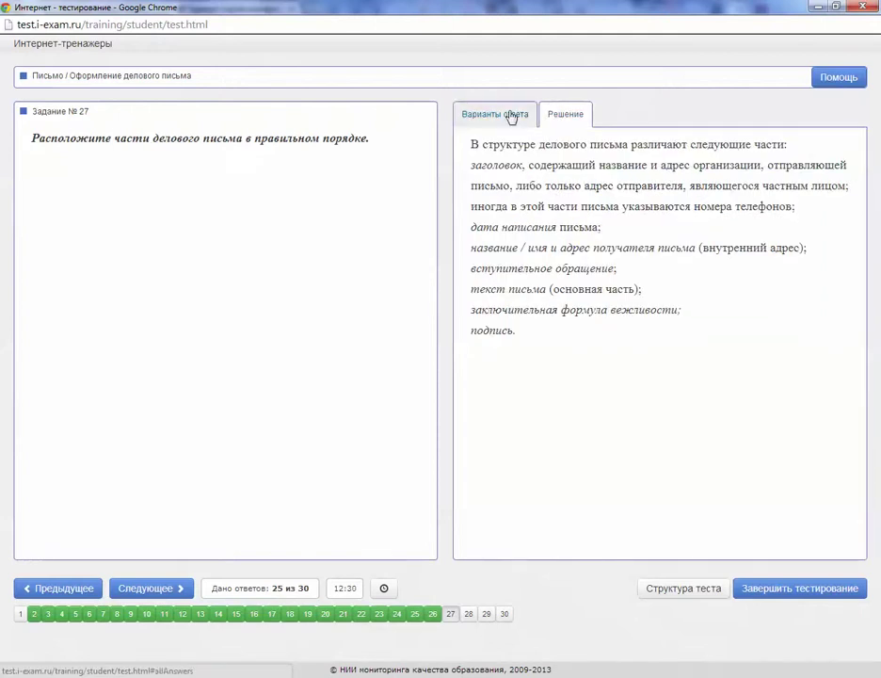
{"action": "left_click", "coordinate": [511, 115]}
{"action": "scroll", "coordinate": [559, 186], "scroll_direction": "down", "scroll_amount": 3}
{"action": "scroll", "coordinate": [559, 186], "scroll_direction": "up", "scroll_amount": 3}
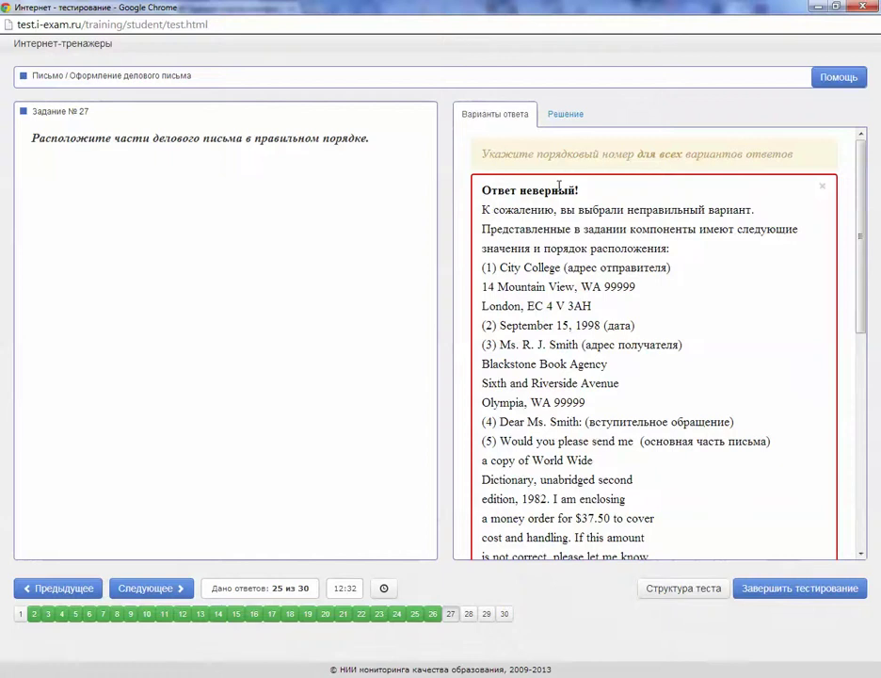
{"action": "scroll", "coordinate": [600, 191], "scroll_direction": "down", "scroll_amount": 5}
{"action": "scroll", "coordinate": [744, 214], "scroll_direction": "up", "scroll_amount": 5}
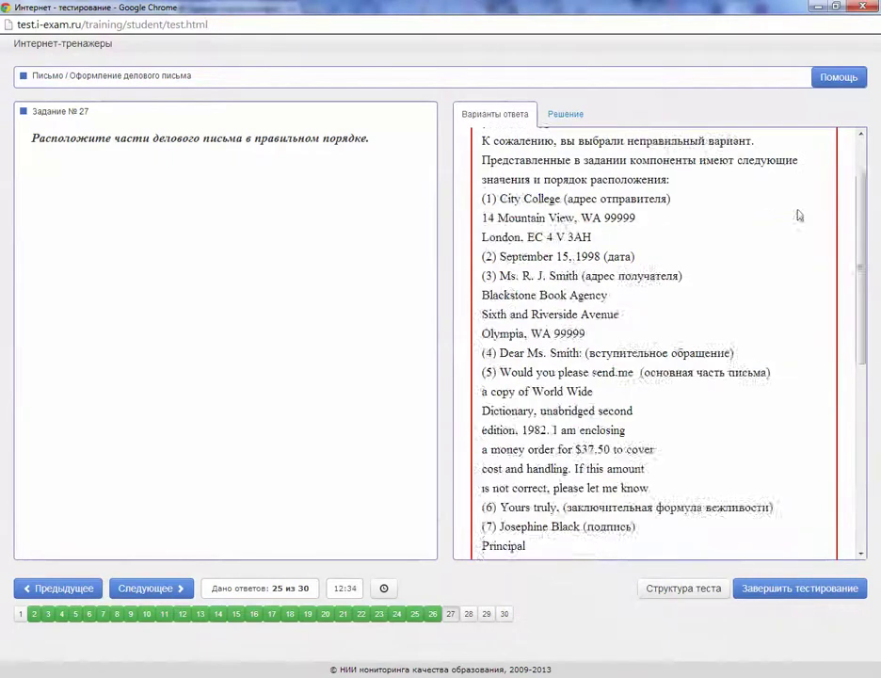
Step: Close the red feedback box and clear all the order numbers
{"action": "left_click", "coordinate": [817, 191]}
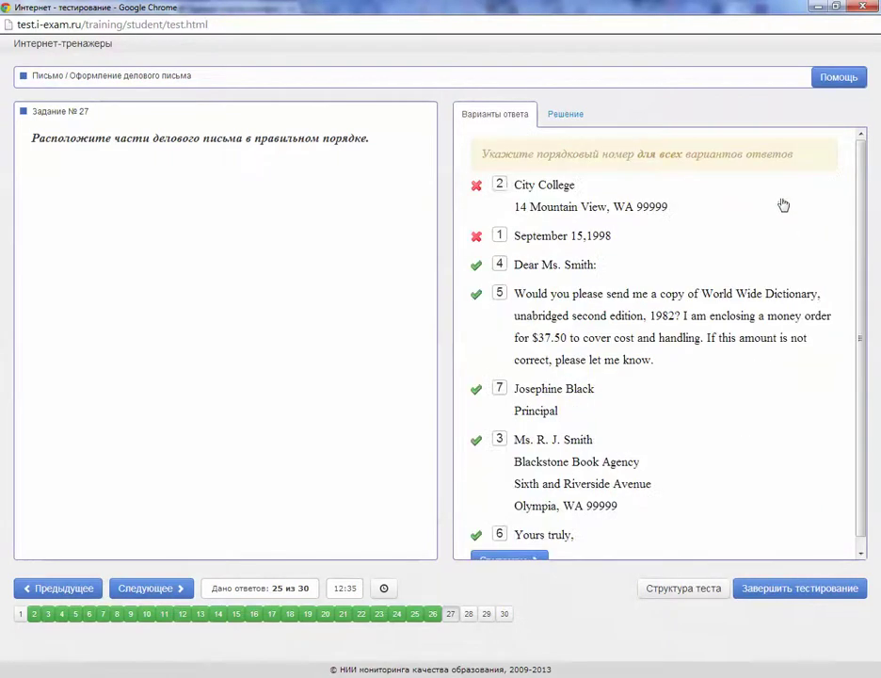
{"action": "left_click", "coordinate": [501, 185]}
{"action": "scroll", "coordinate": [527, 376], "scroll_direction": "down", "scroll_amount": 1}
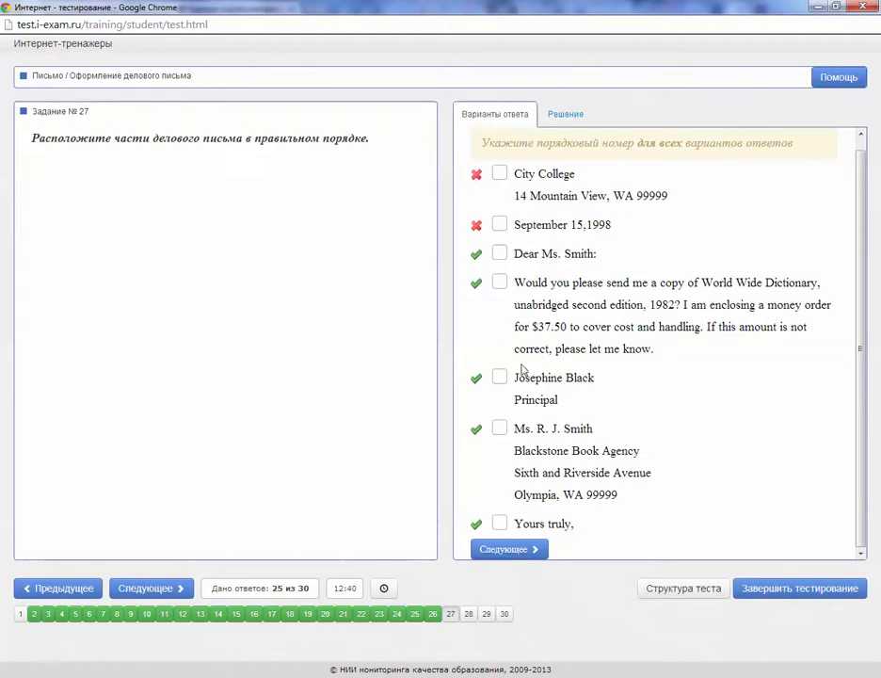
{"action": "scroll", "coordinate": [502, 320], "scroll_direction": "up", "scroll_amount": 1}
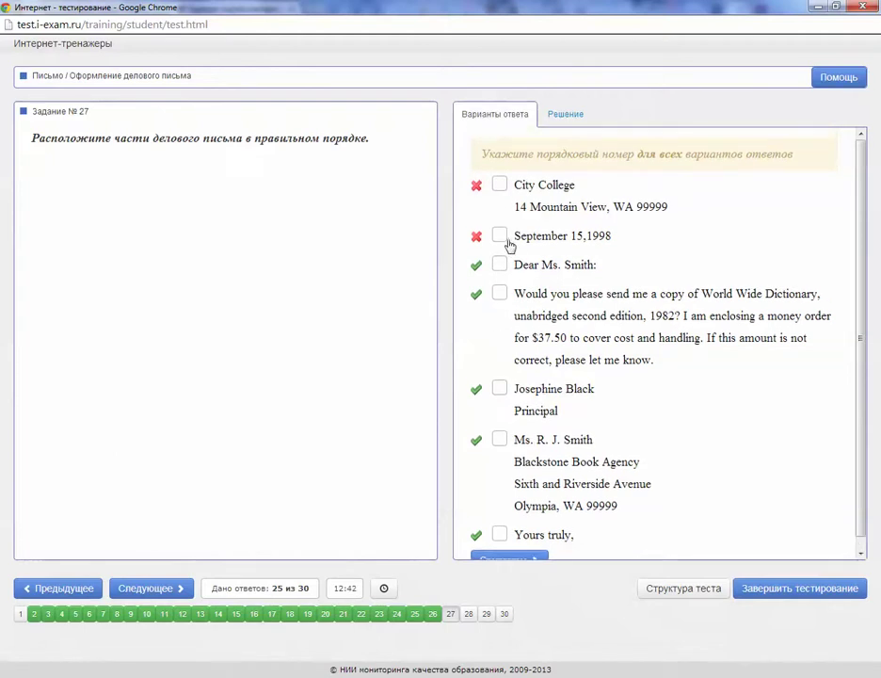
Step: Renumber City College 1, date 2, recipient 3, salutation 4, body 5, closing 6, signature 7, and submit
{"action": "left_click", "coordinate": [500, 185]}
{"action": "left_click", "coordinate": [500, 241]}
{"action": "left_click", "coordinate": [502, 442]}
{"action": "left_click", "coordinate": [500, 264]}
{"action": "left_click", "coordinate": [501, 294]}
{"action": "left_click", "coordinate": [500, 534]}
{"action": "left_click", "coordinate": [500, 389]}
{"action": "left_click", "coordinate": [521, 559]}
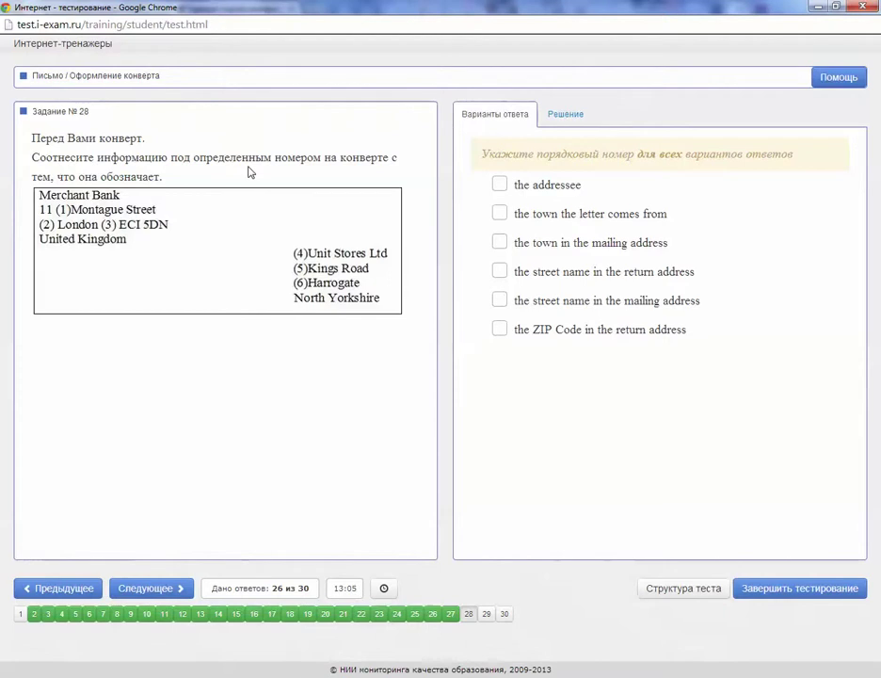
Step: Review task 28's envelope explanation and try translating the page to English, dismissing the failure notice
{"action": "left_click", "coordinate": [551, 121]}
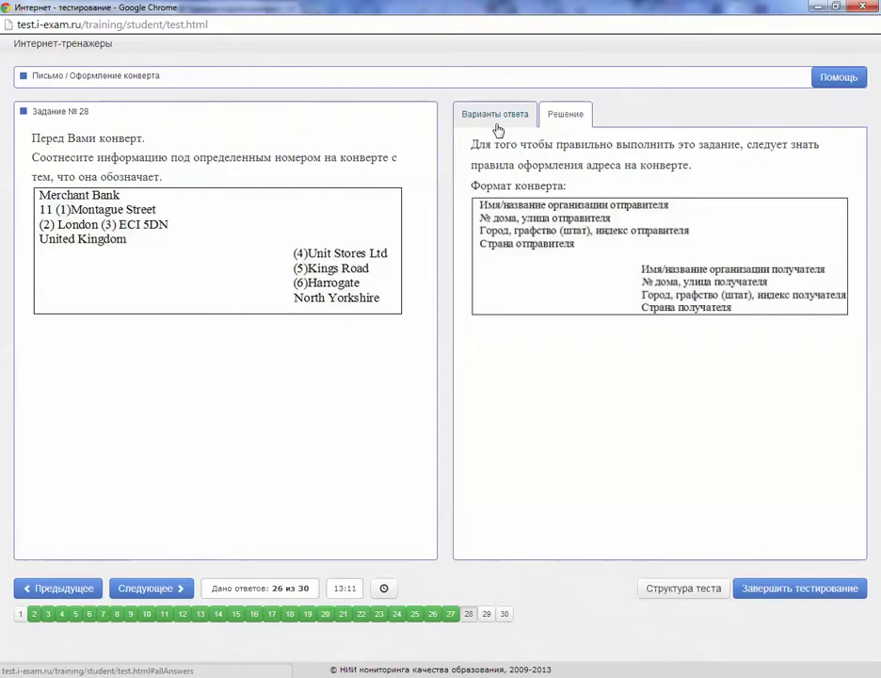
{"action": "left_click", "coordinate": [496, 117]}
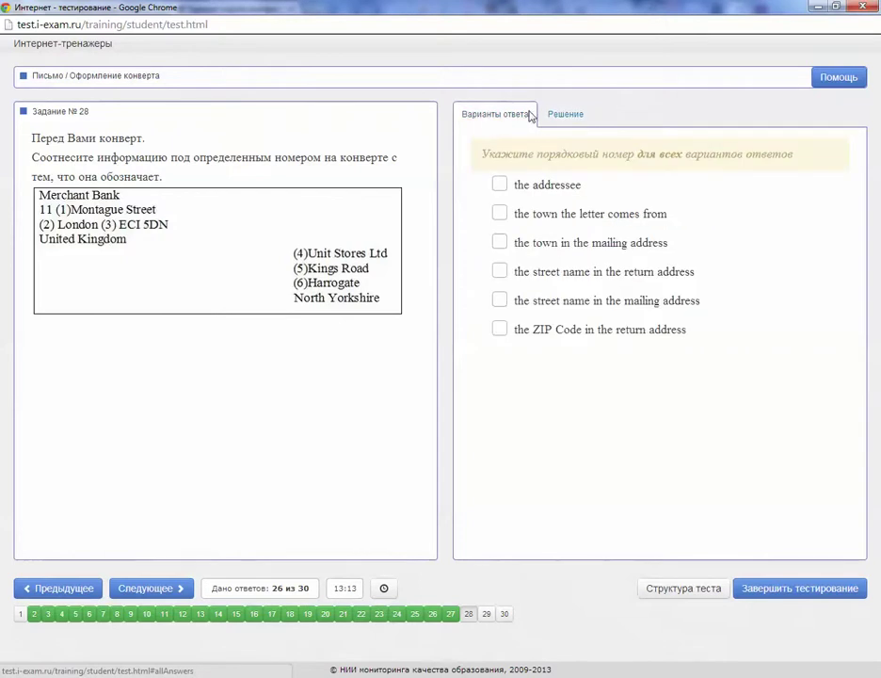
{"action": "right_click", "coordinate": [562, 186]}
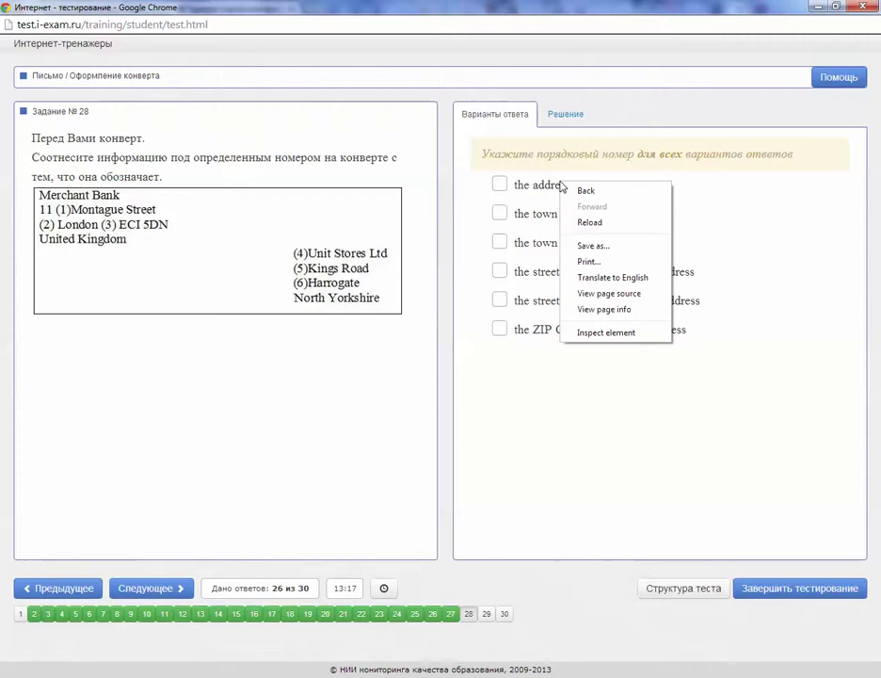
{"action": "left_click", "coordinate": [641, 279]}
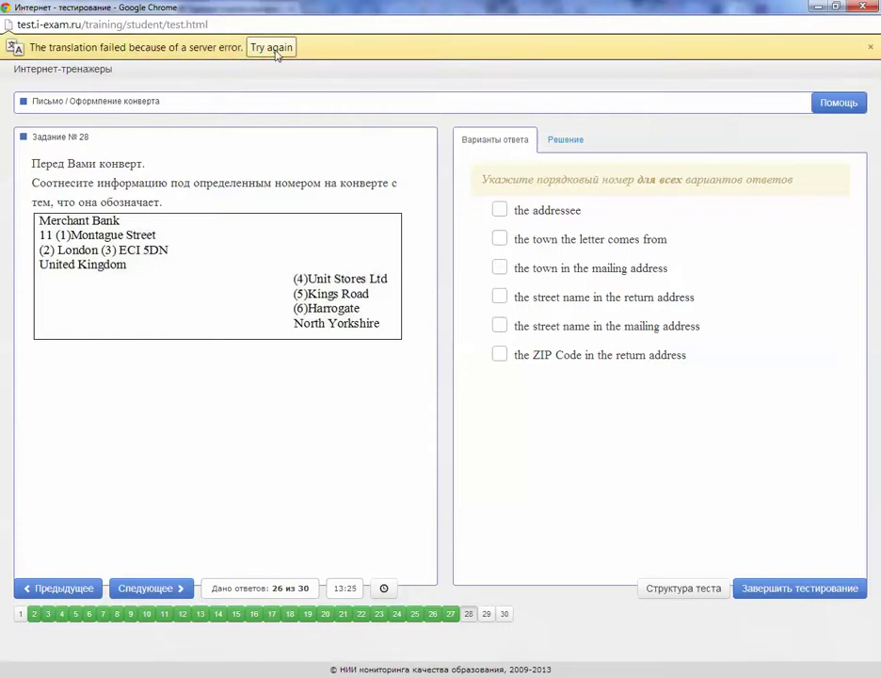
{"action": "left_click", "coordinate": [872, 49]}
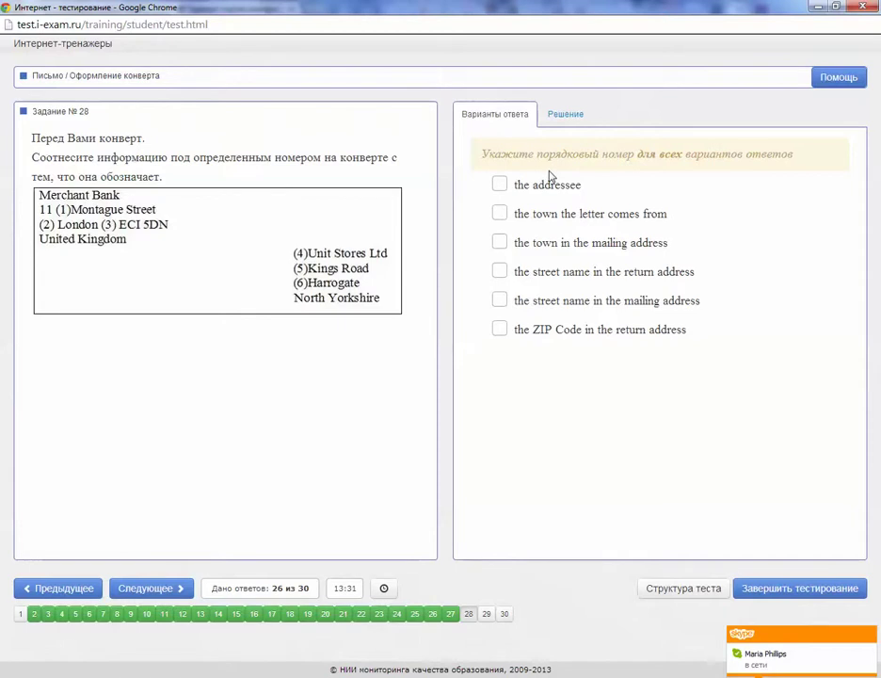
Step: Consulting the envelope explanation, number the return-address street 1 and its ZIP Code 3
{"action": "left_click", "coordinate": [565, 114]}
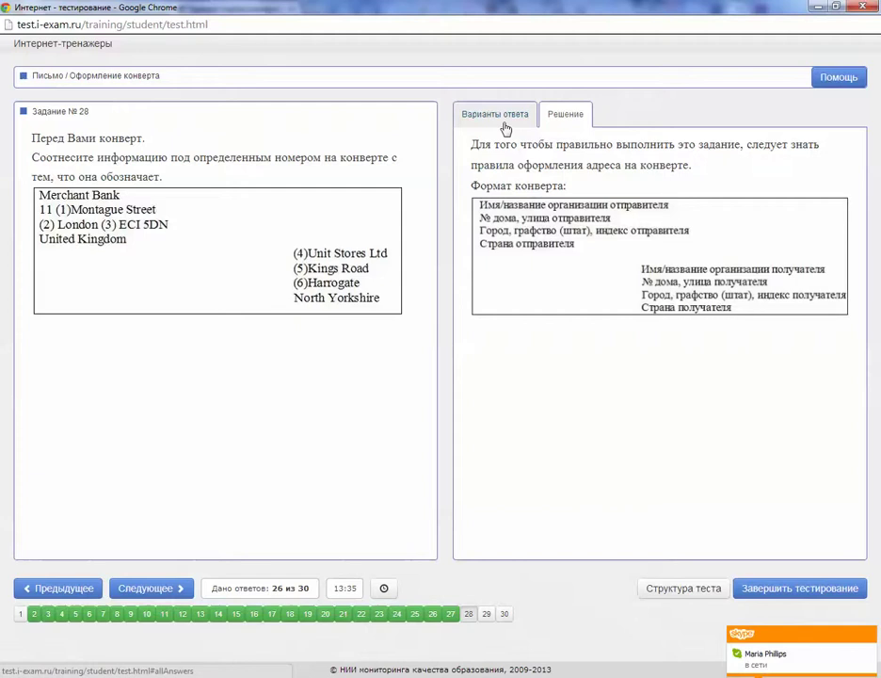
{"action": "left_click", "coordinate": [505, 124]}
{"action": "left_click", "coordinate": [535, 272]}
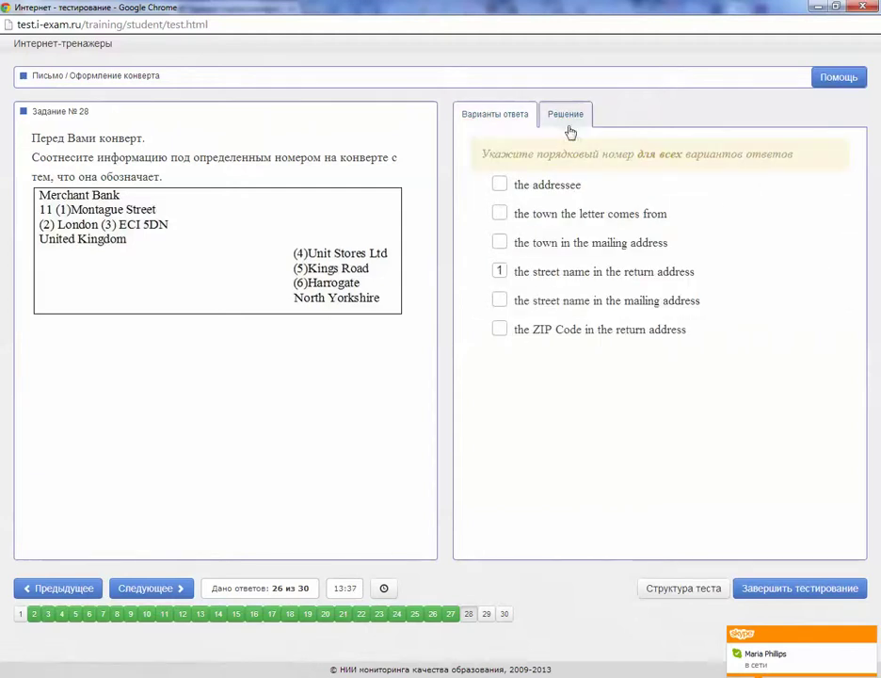
{"action": "left_click", "coordinate": [565, 114]}
{"action": "left_click", "coordinate": [482, 113]}
{"action": "left_click", "coordinate": [566, 113]}
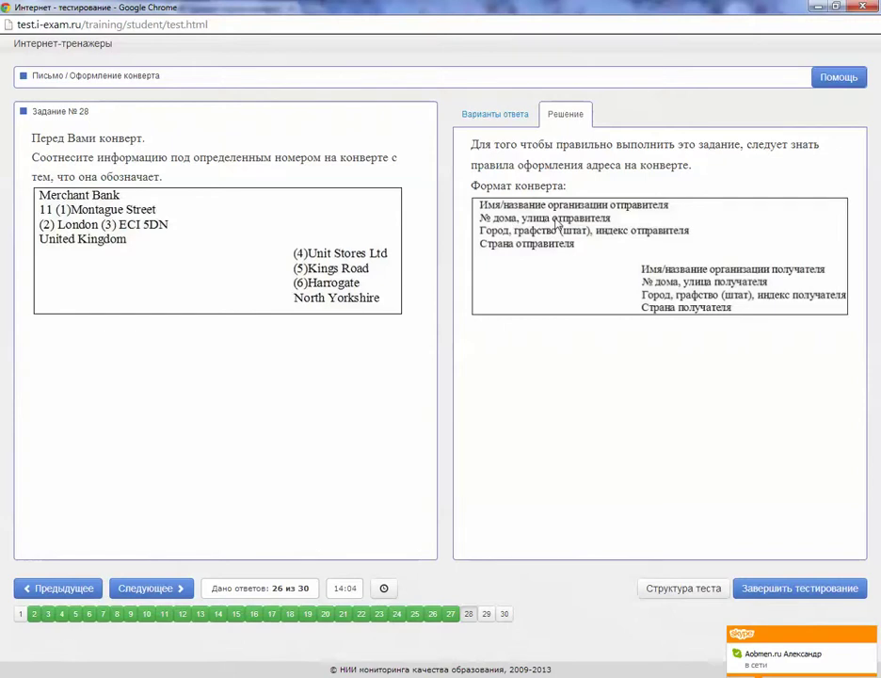
{"action": "left_click", "coordinate": [495, 113]}
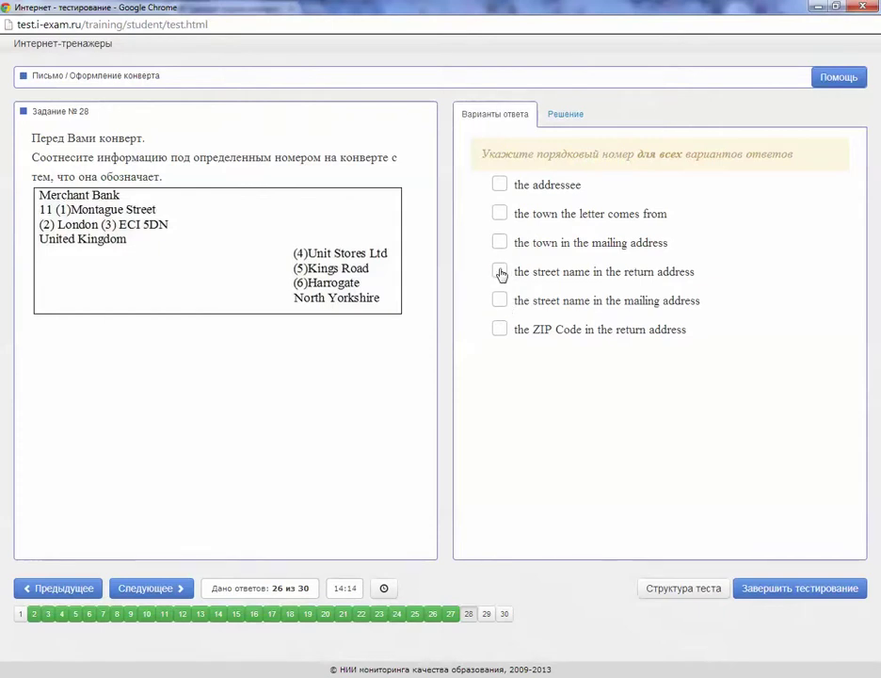
{"action": "left_click", "coordinate": [566, 115]}
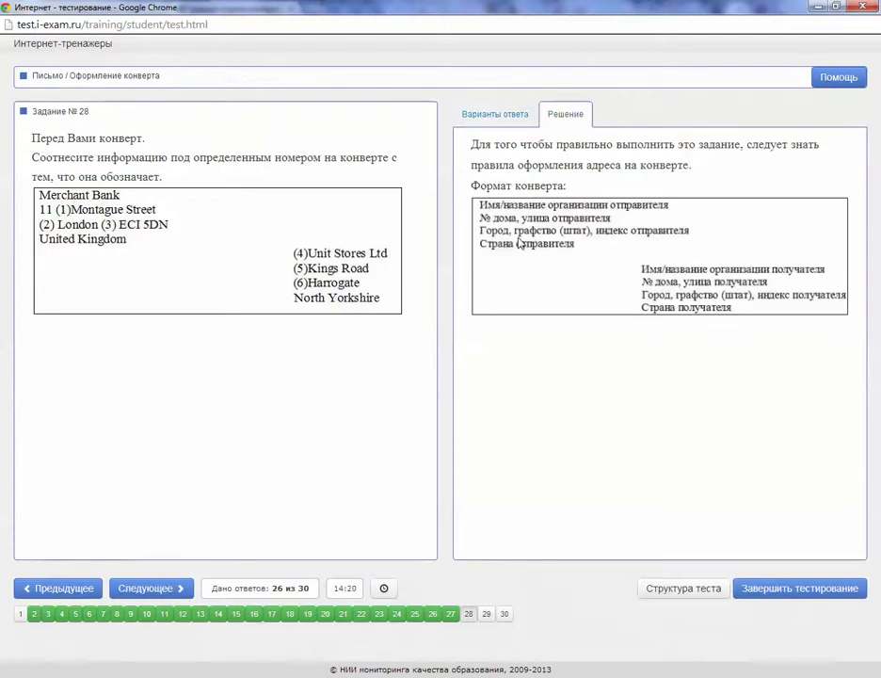
{"action": "left_click", "coordinate": [508, 114]}
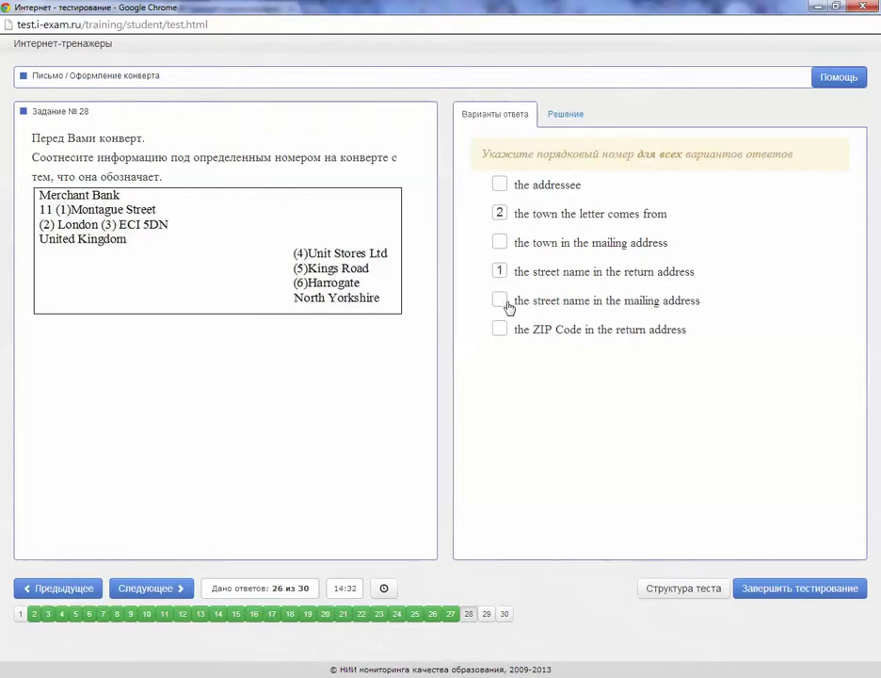
{"action": "left_click", "coordinate": [502, 331]}
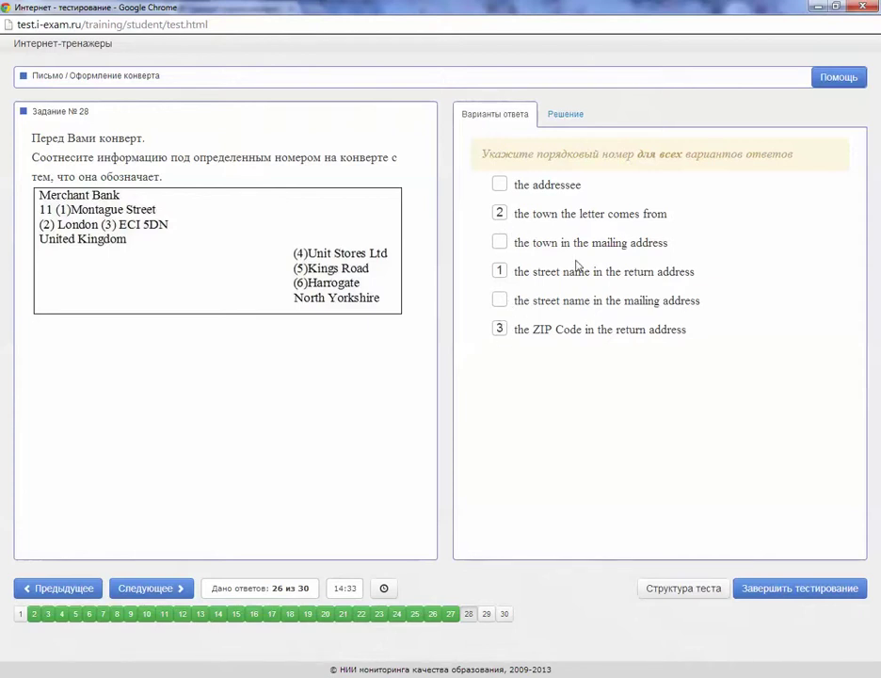
Step: Number the addressee 4, mailing-address street 5 and town 6, then submit task 28
{"action": "left_click", "coordinate": [562, 116]}
{"action": "left_click", "coordinate": [502, 123]}
{"action": "left_click", "coordinate": [549, 129]}
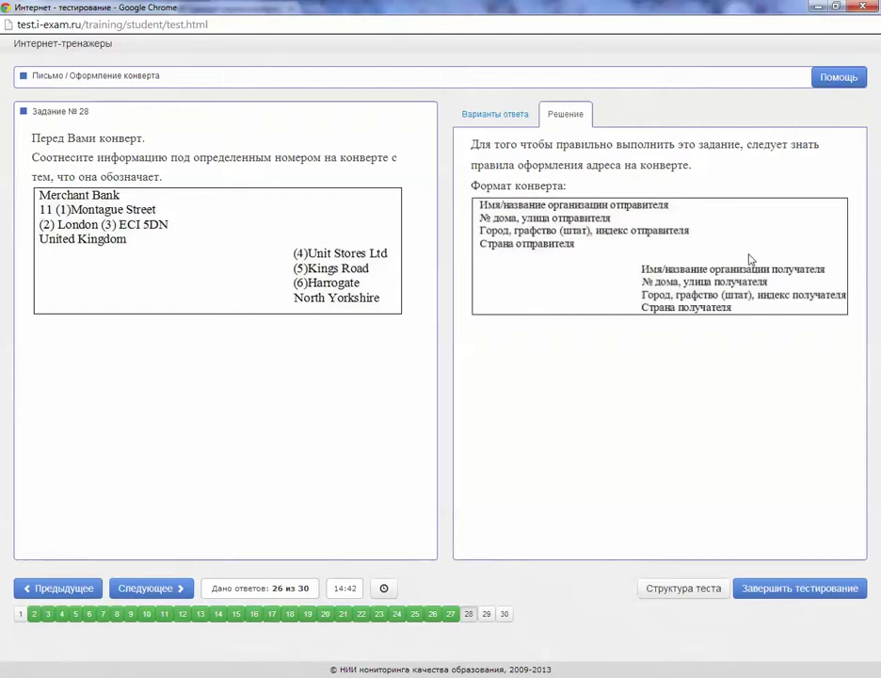
{"action": "left_click", "coordinate": [513, 113]}
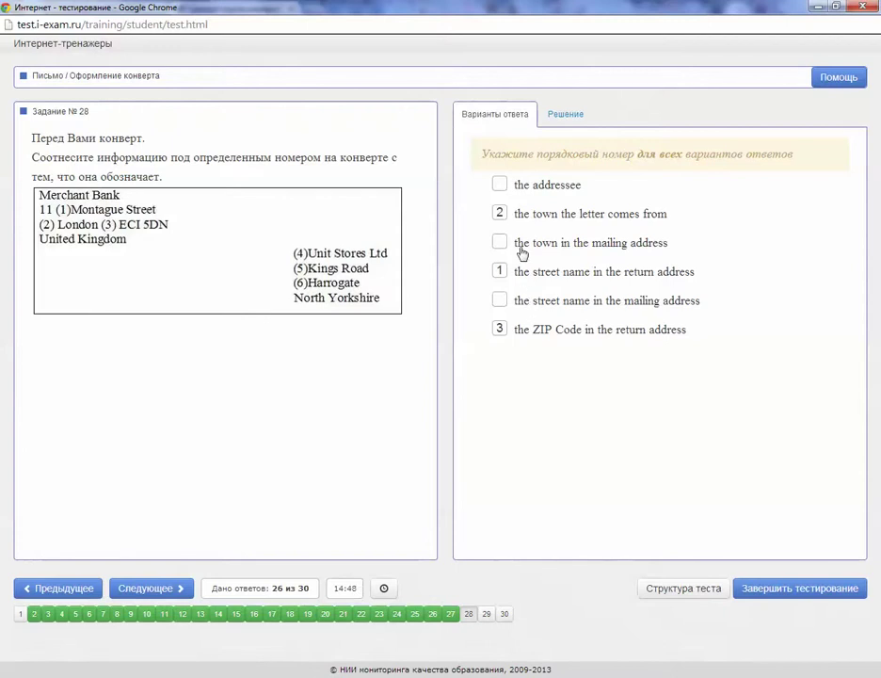
{"action": "left_click", "coordinate": [499, 183]}
{"action": "left_click", "coordinate": [566, 114]}
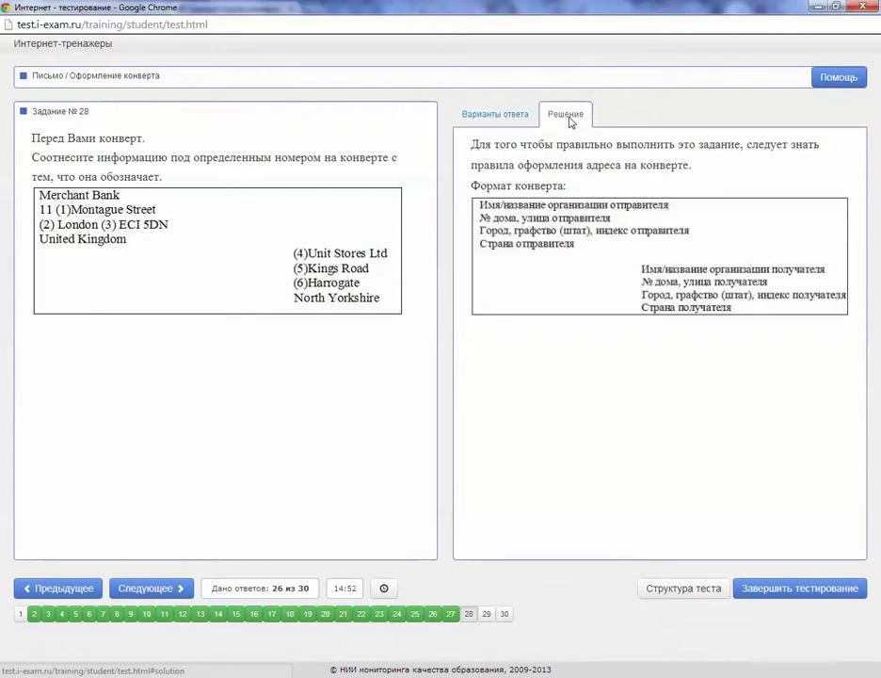
{"action": "left_click", "coordinate": [513, 124]}
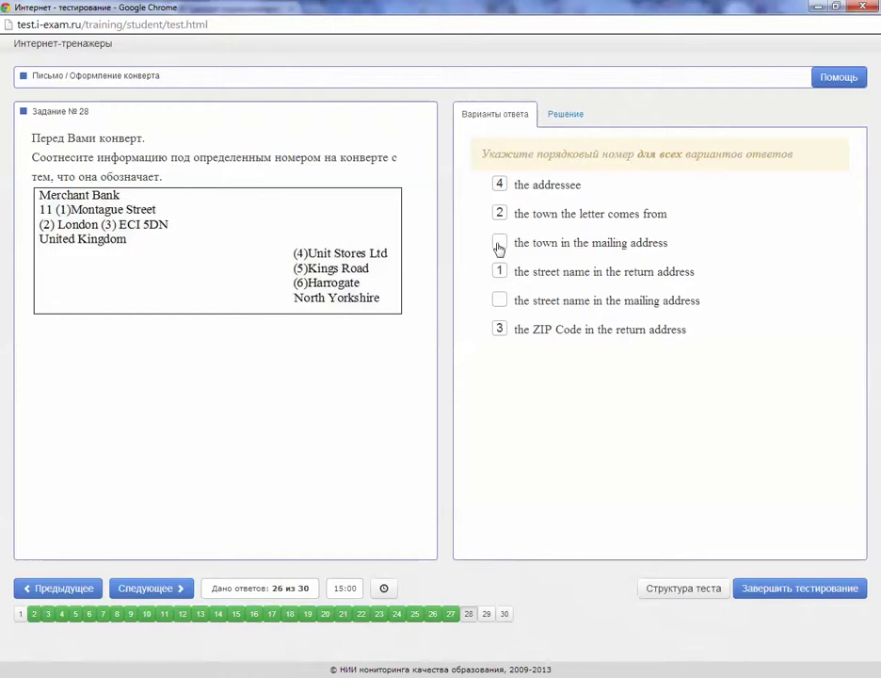
{"action": "left_click", "coordinate": [500, 301]}
{"action": "type", "text": "5"}
{"action": "left_click", "coordinate": [500, 243]}
{"action": "type", "text": "6"}
{"action": "left_click", "coordinate": [521, 358]}
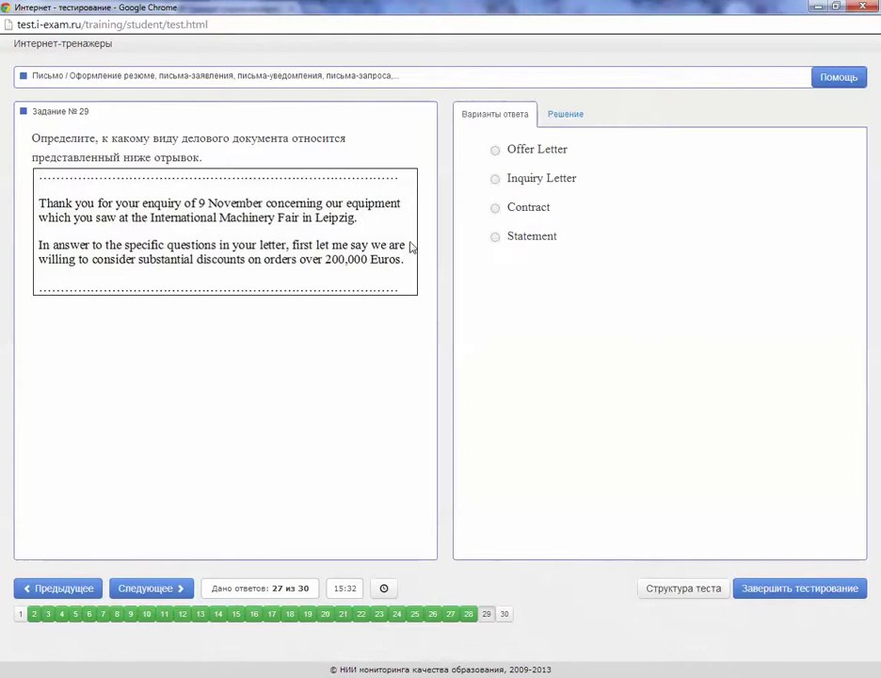
Step: Choose Offer Letter for task 29, review its explanation, and continue to task 30
{"action": "left_click", "coordinate": [496, 152]}
{"action": "left_click", "coordinate": [564, 114]}
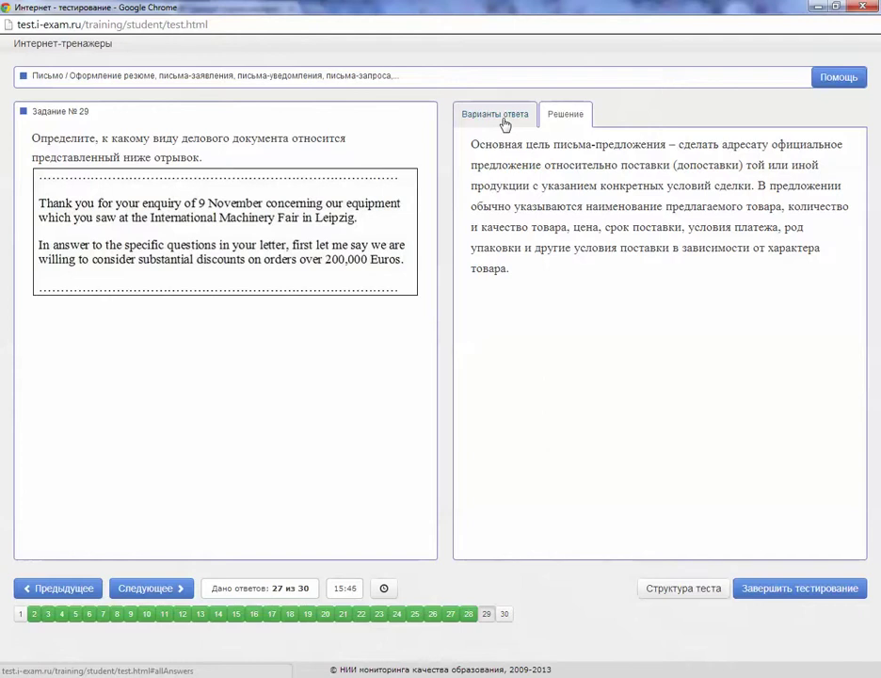
{"action": "left_click", "coordinate": [505, 124]}
{"action": "left_click", "coordinate": [600, 151]}
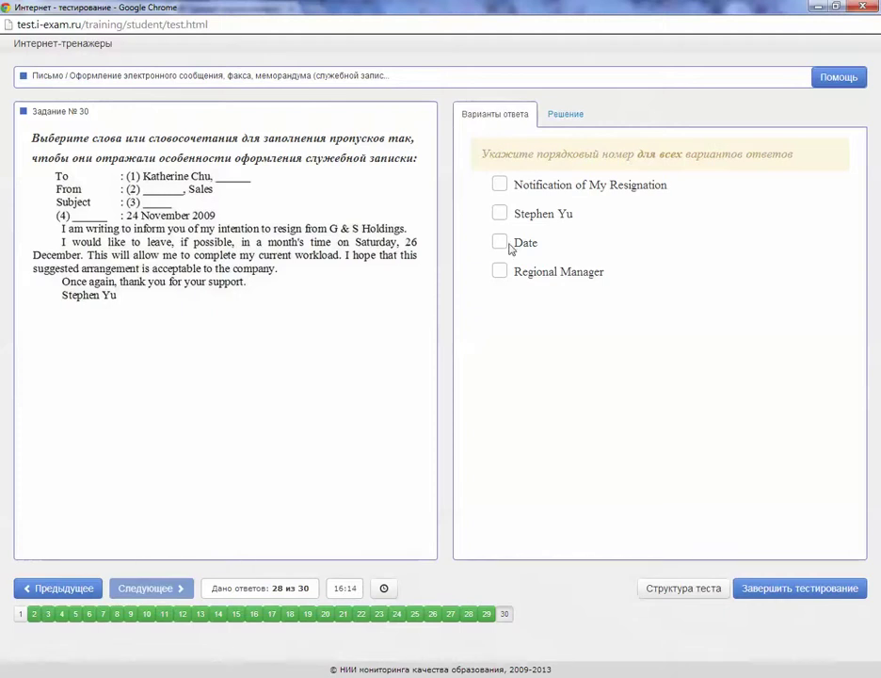
Step: Number task 30 as Date 1, sender 2, Notification of My Resignation 3, Regional Manager 4, then review the explanation
{"action": "left_click", "coordinate": [500, 243]}
{"action": "left_click", "coordinate": [501, 216]}
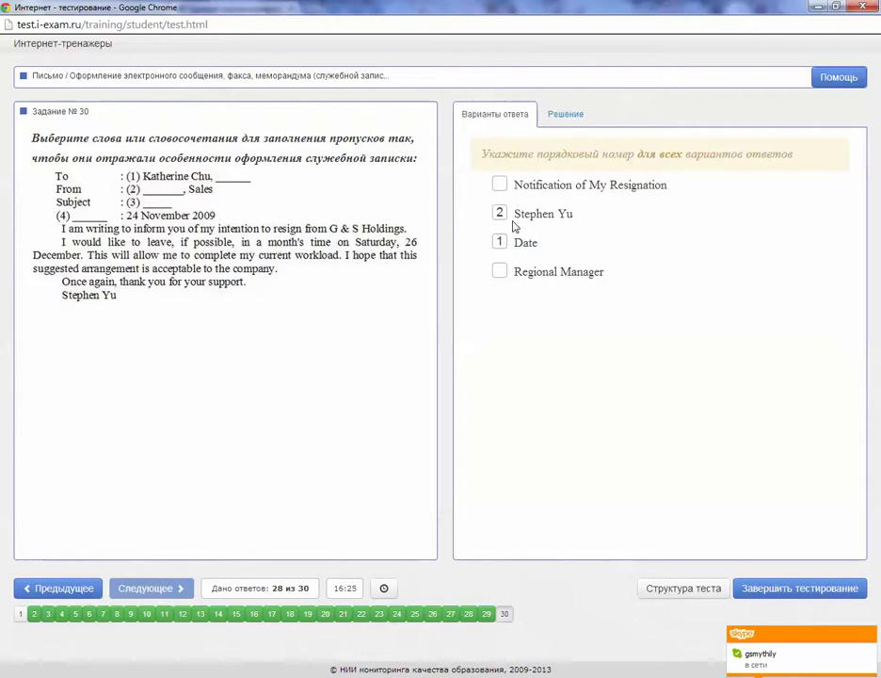
{"action": "left_click", "coordinate": [500, 187]}
{"action": "left_click", "coordinate": [499, 272]}
{"action": "left_click", "coordinate": [566, 115]}
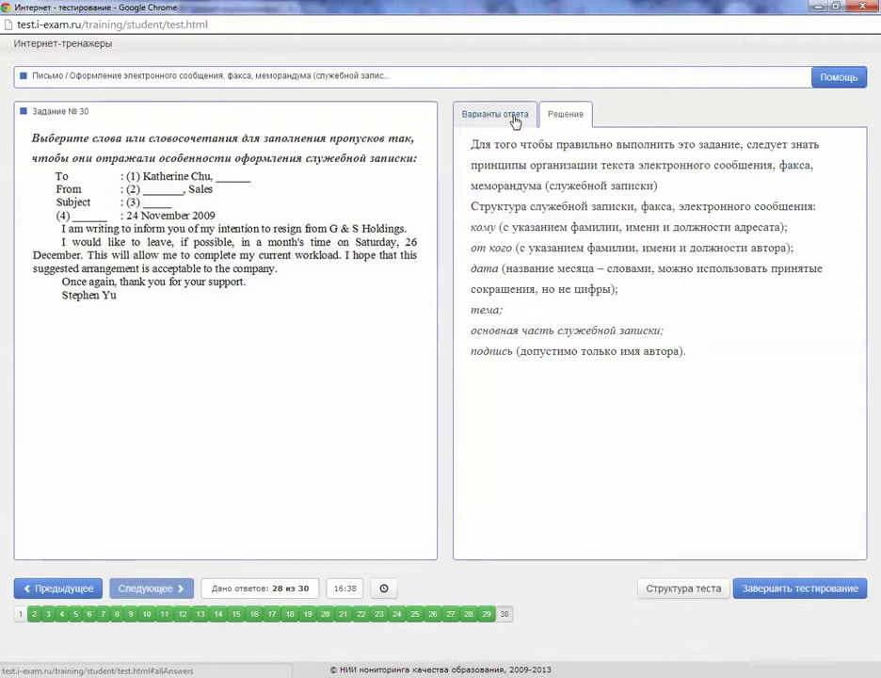
{"action": "left_click", "coordinate": [495, 115]}
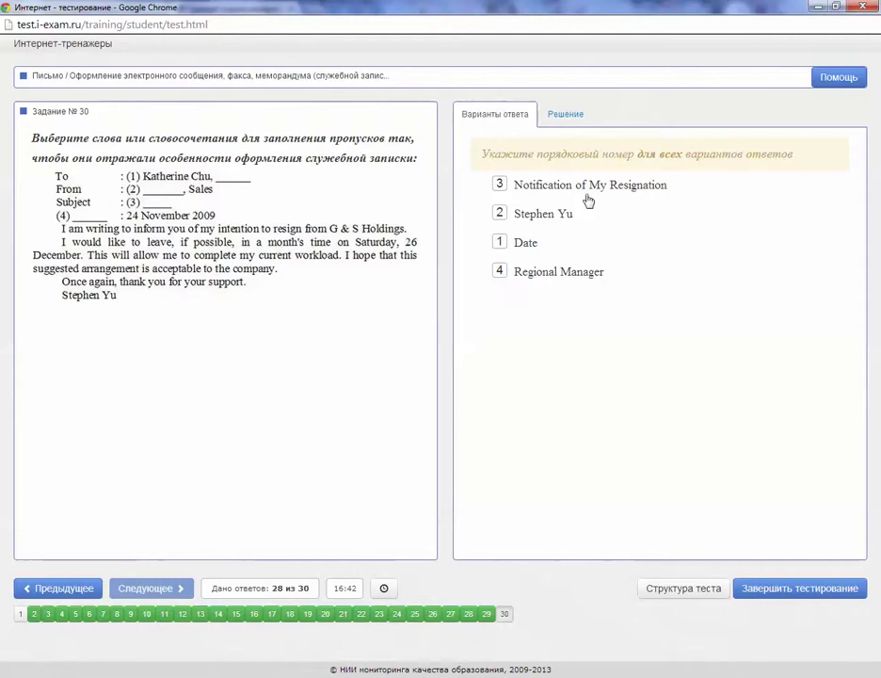
{"action": "left_click", "coordinate": [550, 115]}
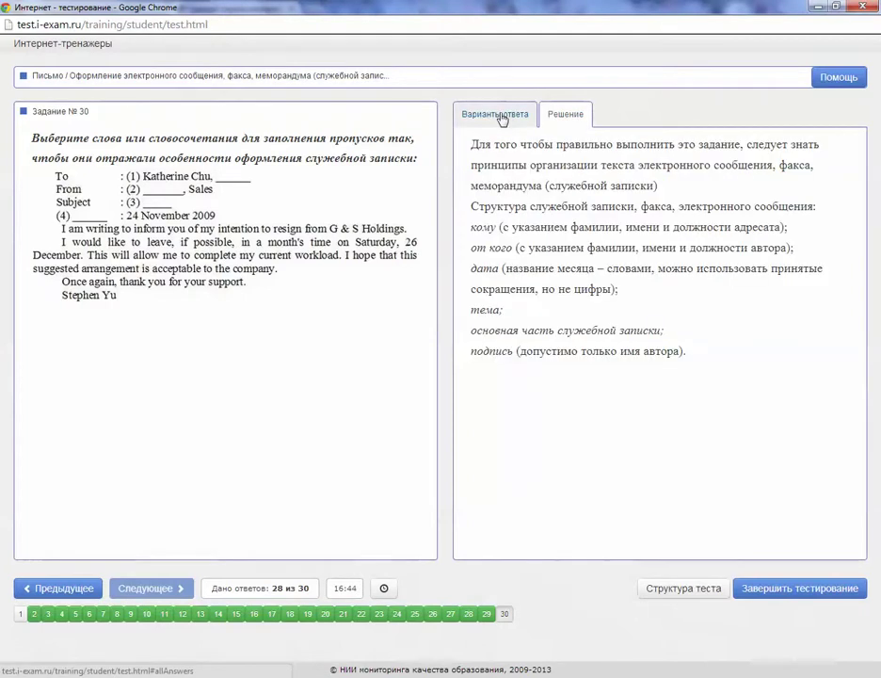
{"action": "left_click", "coordinate": [501, 118]}
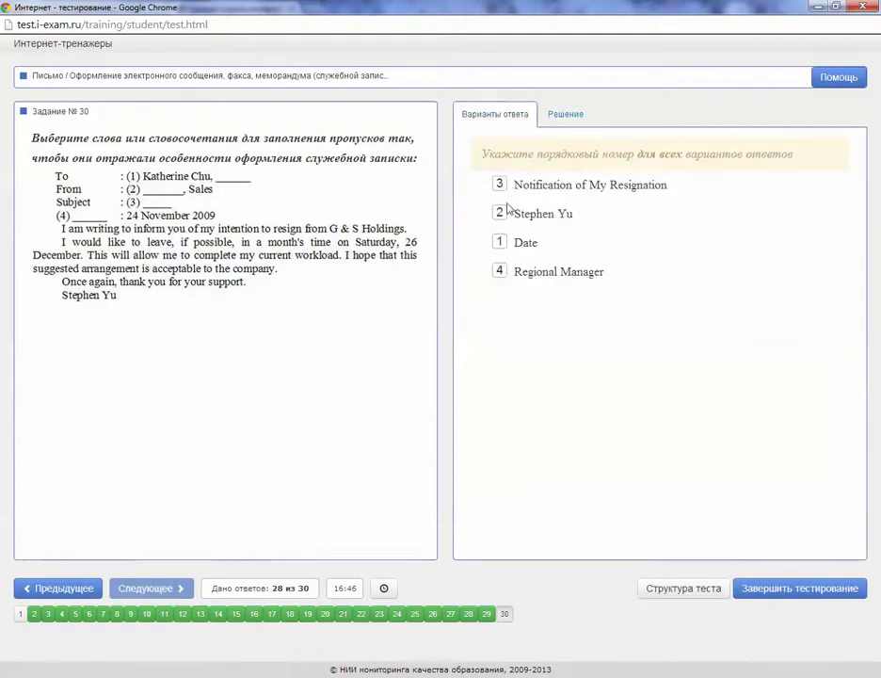
Step: Renumber to Regional Manager 1, sender 2, Date 3, Notification of My Resignation 4, and request finishing
{"action": "left_click", "coordinate": [500, 242]}
{"action": "left_click", "coordinate": [501, 272]}
{"action": "left_click", "coordinate": [500, 213]}
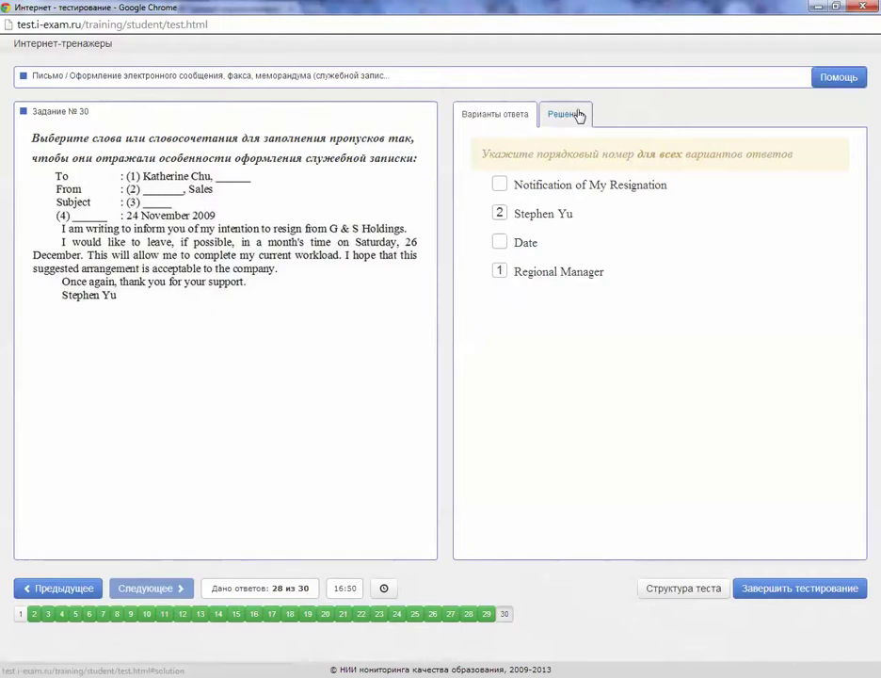
{"action": "left_click", "coordinate": [570, 114]}
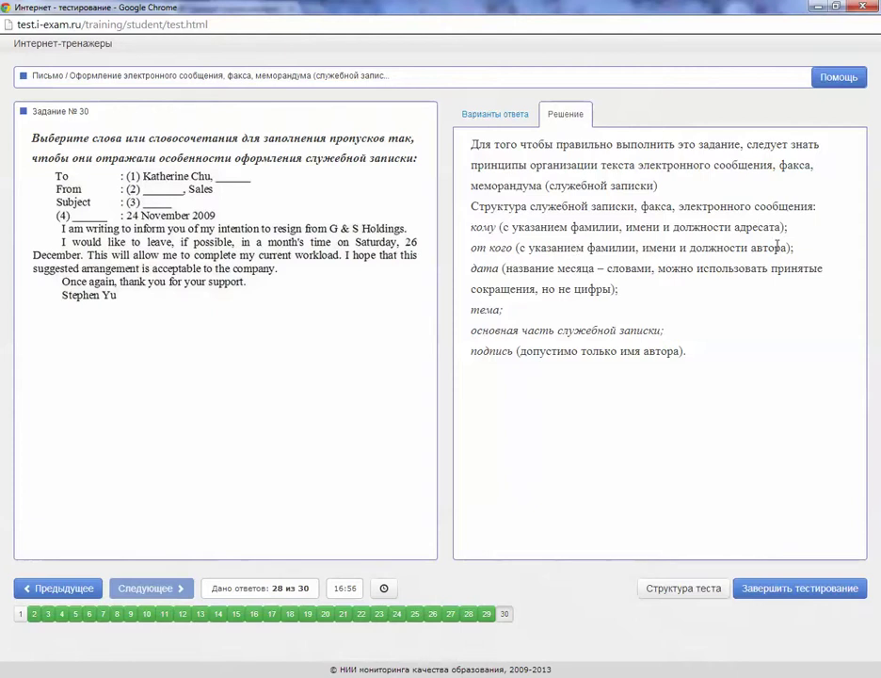
{"action": "left_click", "coordinate": [496, 113]}
{"action": "left_click", "coordinate": [499, 243]}
{"action": "left_click", "coordinate": [500, 184]}
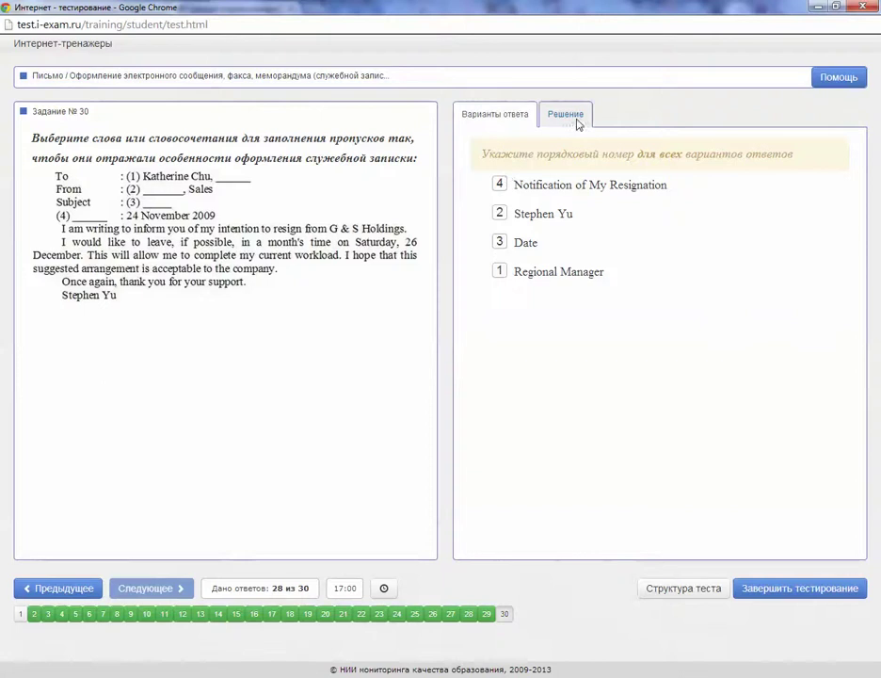
{"action": "left_click", "coordinate": [569, 115]}
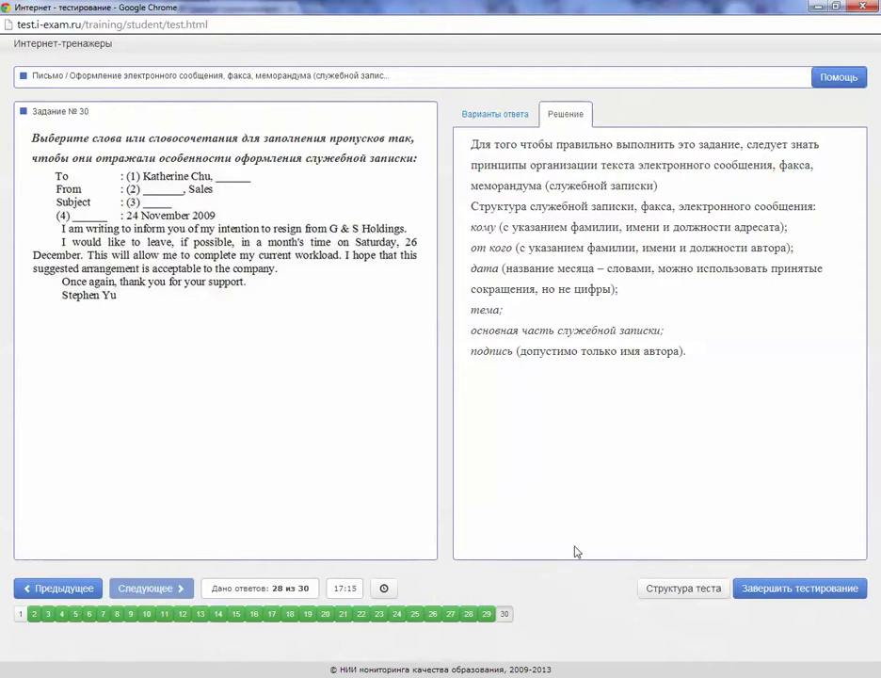
{"action": "left_click", "coordinate": [801, 589]}
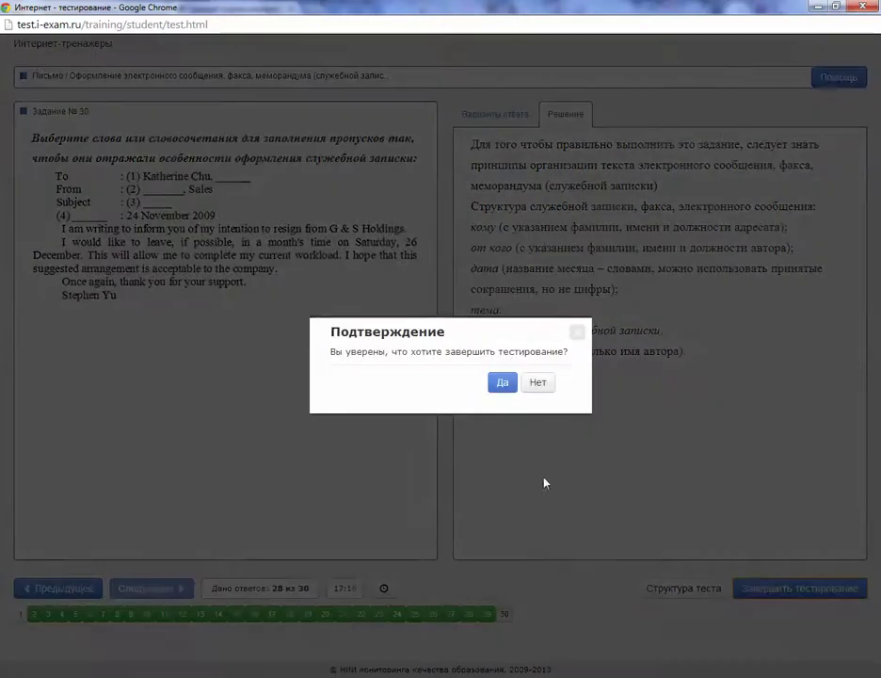
Step: Confirm finishing, then correct task 1's answer to education
{"action": "left_click", "coordinate": [503, 383]}
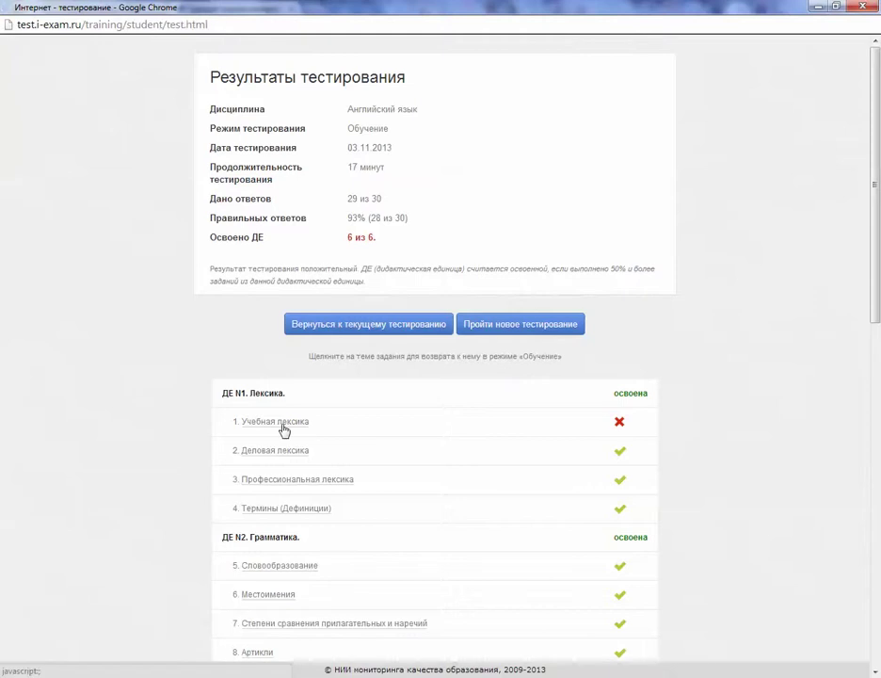
{"action": "left_click", "coordinate": [336, 422]}
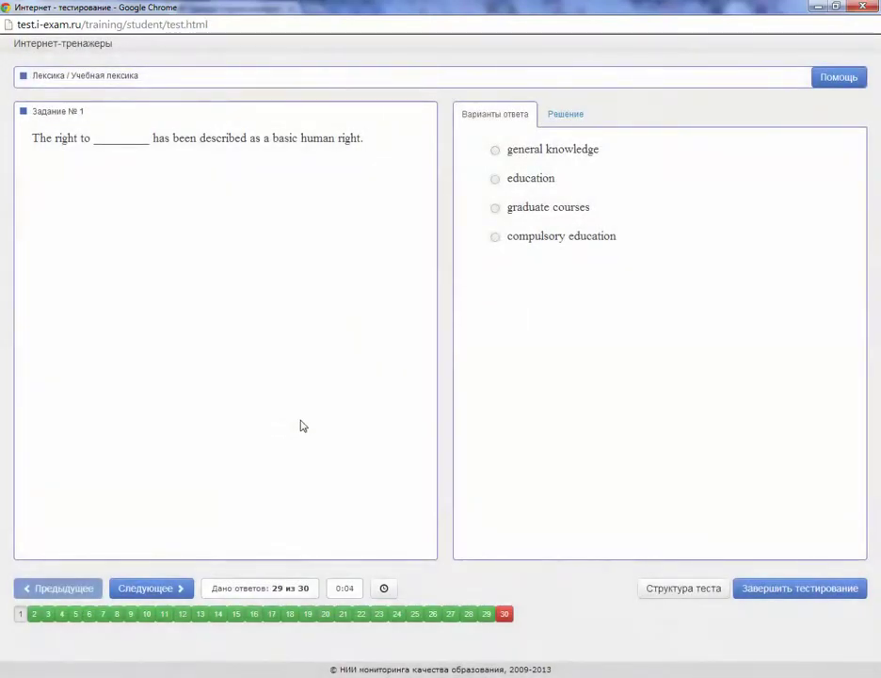
{"action": "left_click", "coordinate": [494, 179]}
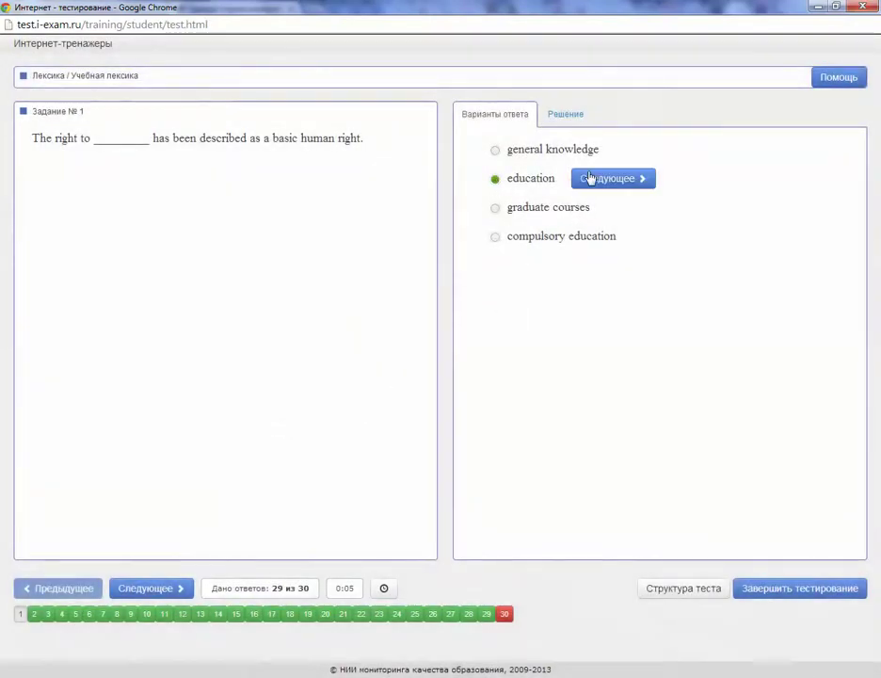
{"action": "left_click", "coordinate": [584, 179]}
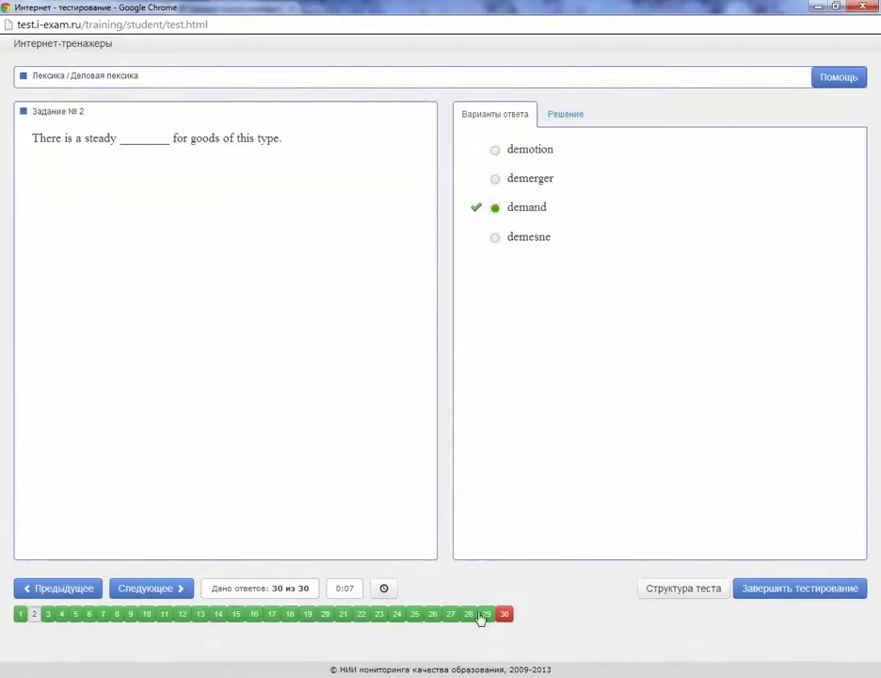
Step: Fix task 30 so Notification of My Resignation is 3 and Date is 4, then finish the test
{"action": "left_click", "coordinate": [506, 614]}
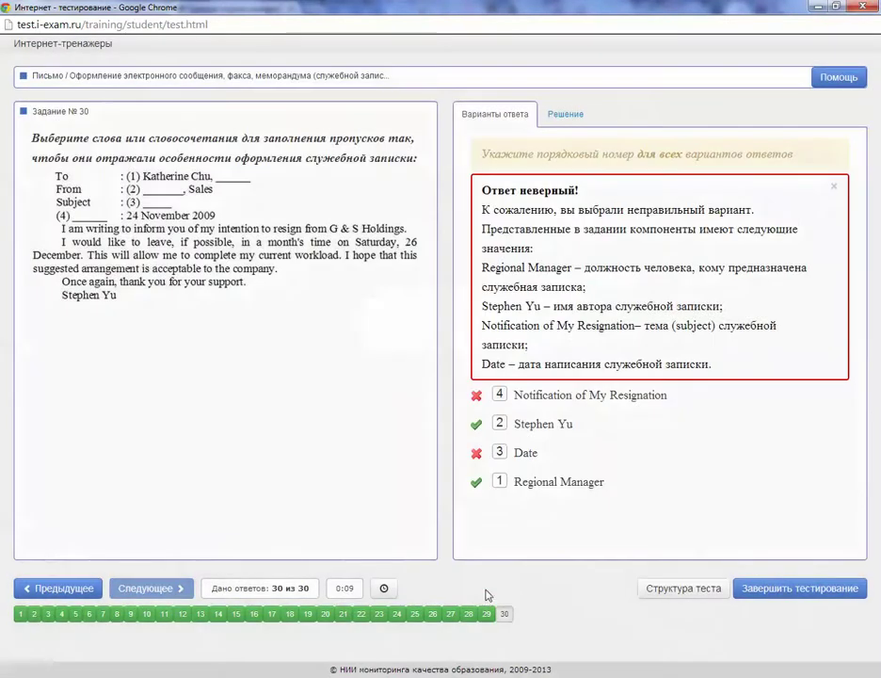
{"action": "left_click", "coordinate": [499, 395]}
{"action": "left_click", "coordinate": [500, 452]}
{"action": "left_click", "coordinate": [500, 395]}
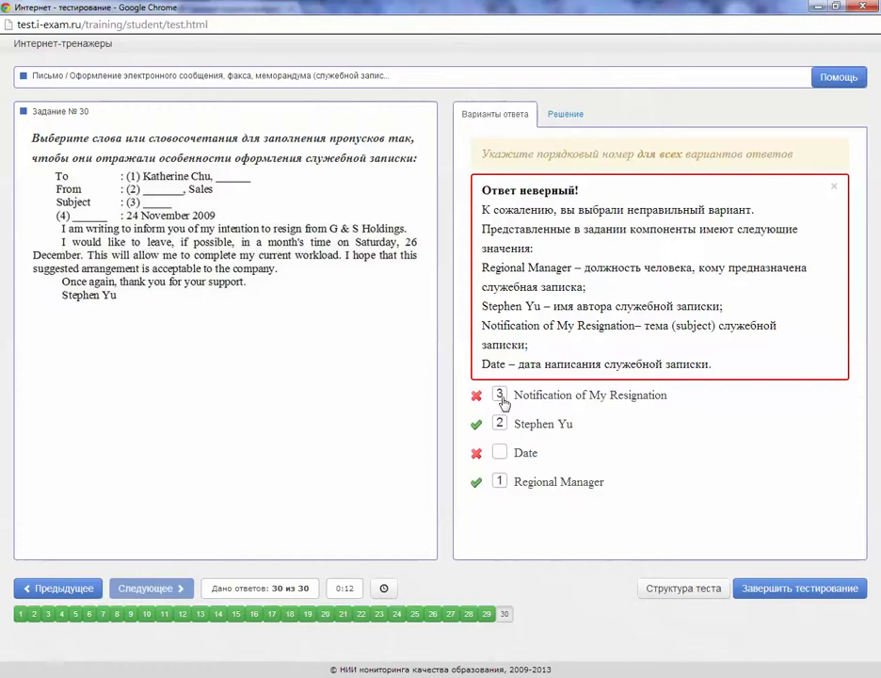
{"action": "left_click", "coordinate": [500, 452]}
{"action": "left_click", "coordinate": [774, 590]}
{"action": "left_click", "coordinate": [505, 381]}
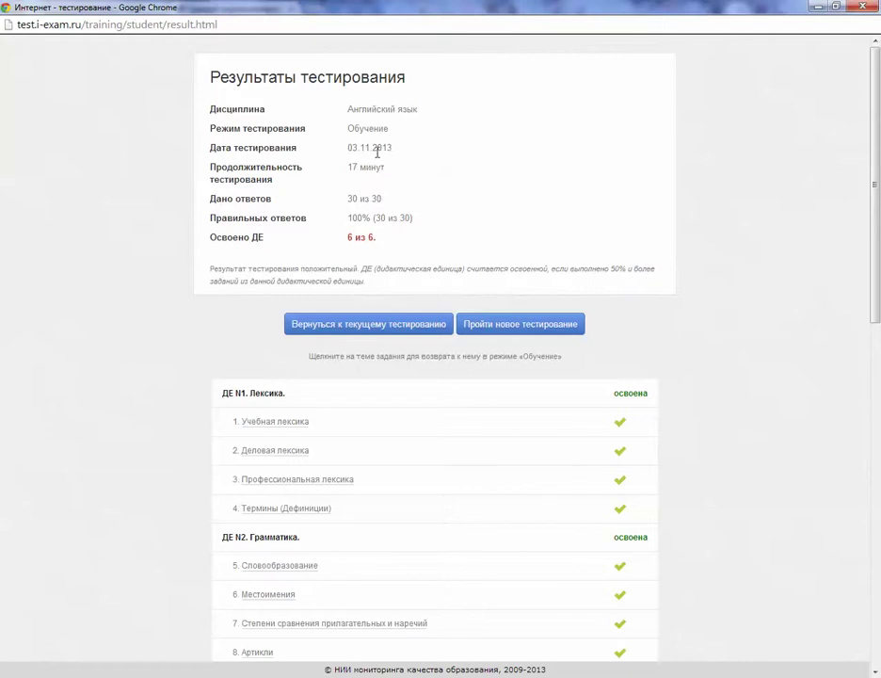
Step: Look over the 100% results page and start a new test
{"action": "scroll", "coordinate": [378, 153], "scroll_direction": "down", "scroll_amount": 8}
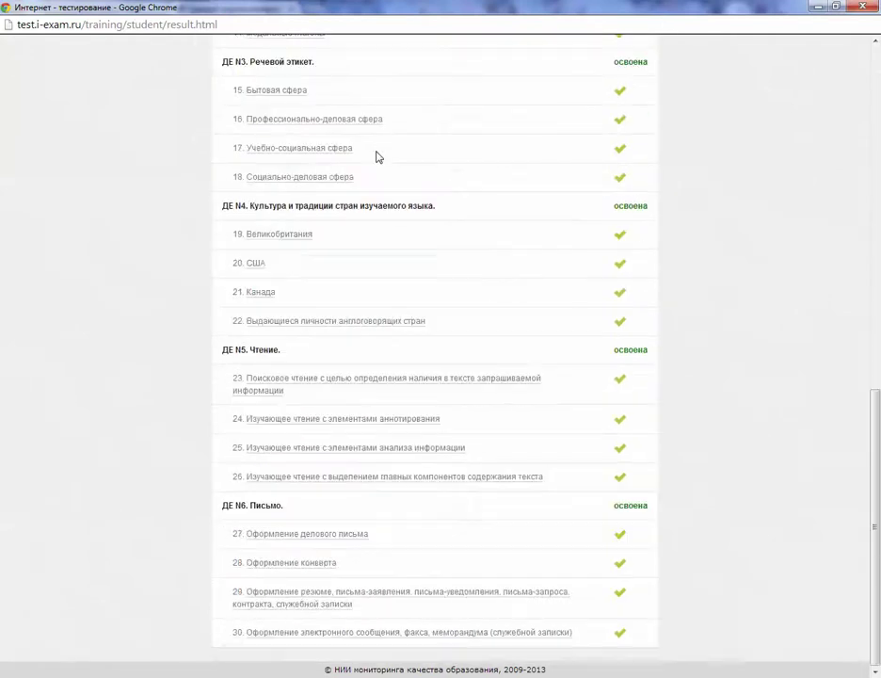
{"action": "scroll", "coordinate": [376, 157], "scroll_direction": "up", "scroll_amount": 8}
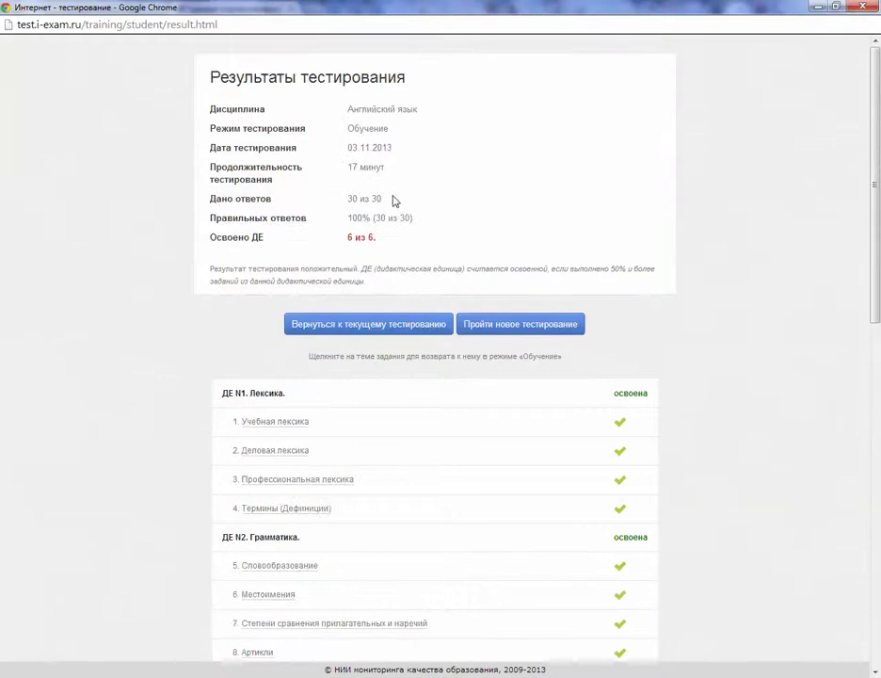
{"action": "left_click", "coordinate": [520, 327]}
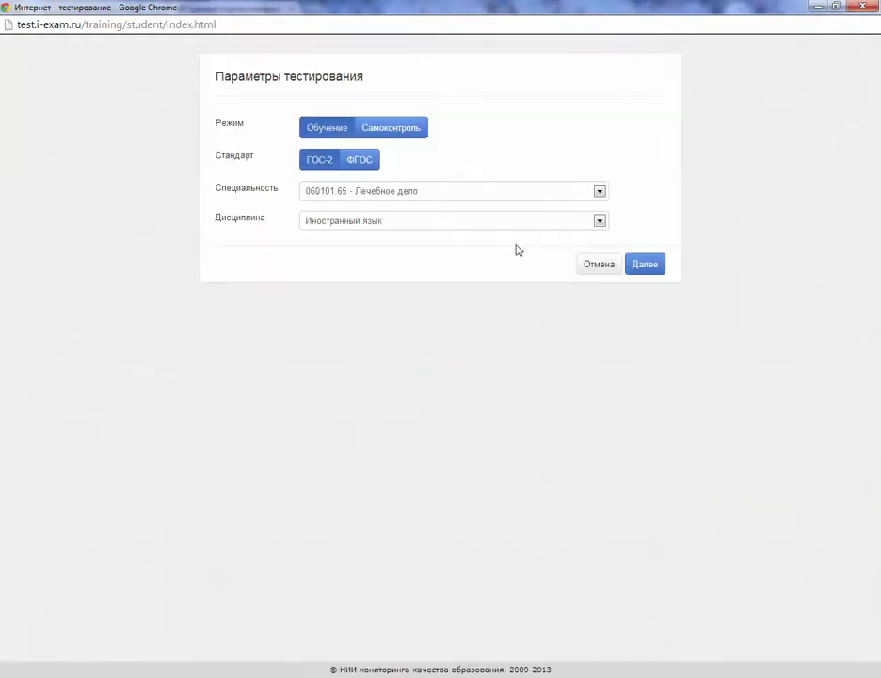
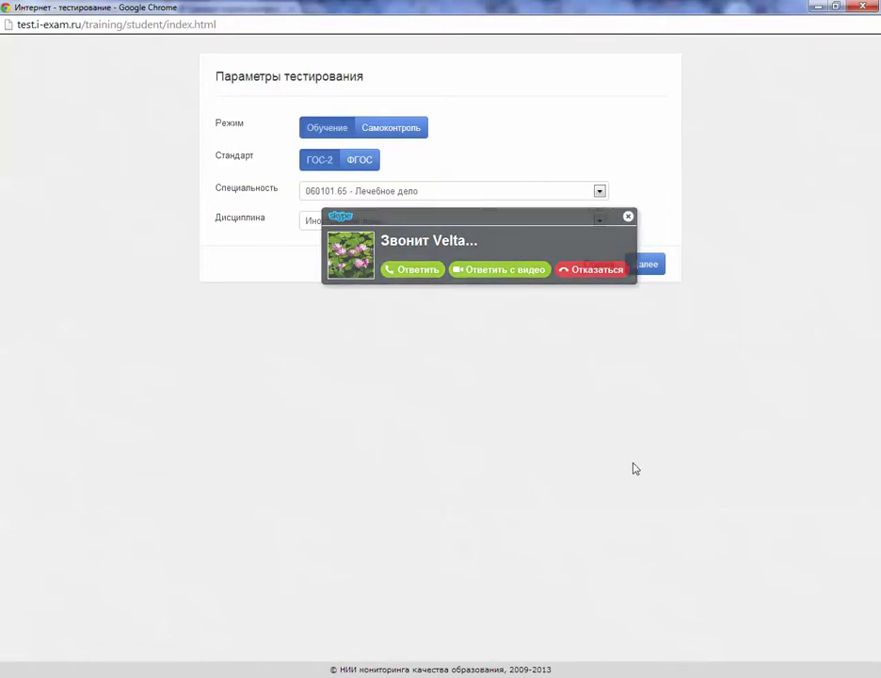
Step: Dismiss the Skype incoming-call notification to get back to SanskritOCR
{"action": "left_click", "coordinate": [586, 273]}
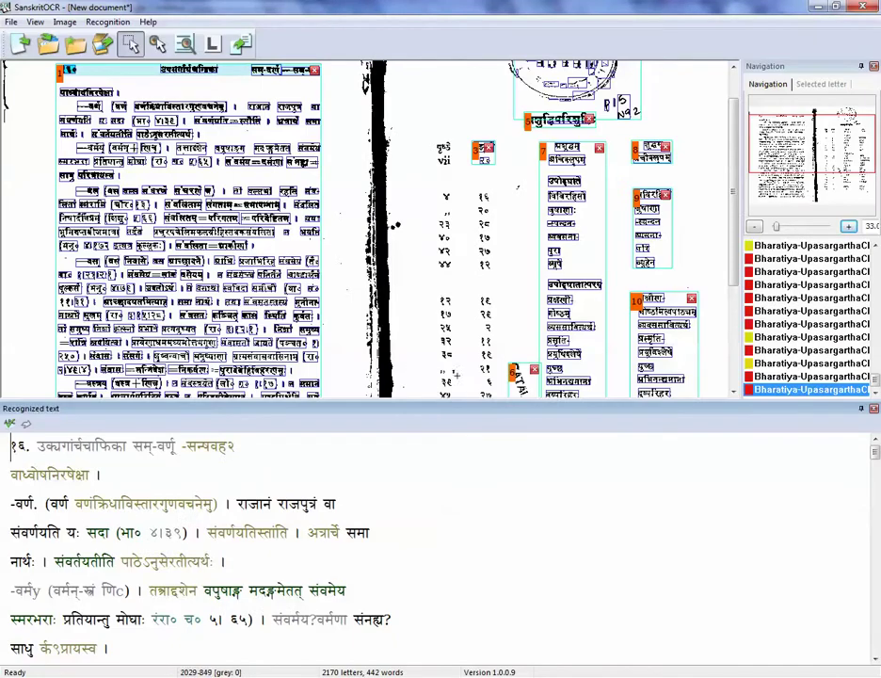
Step: Return to SanskritOCR, browse the Recognition and Help menus, and bring up the save-recognized-text options with Ctrl+S
{"action": "left_click", "coordinate": [740, 676]}
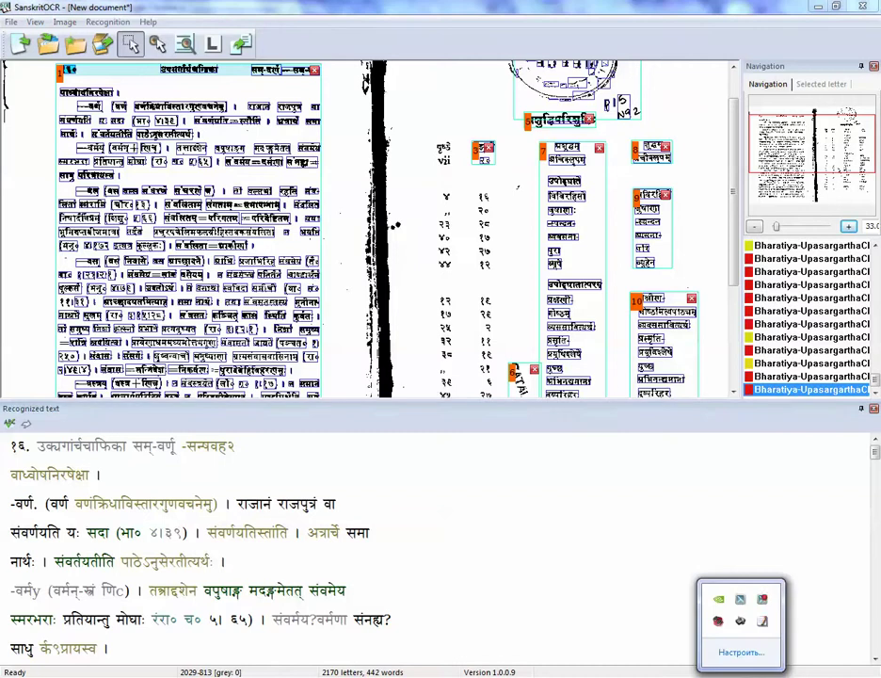
{"action": "left_click", "coordinate": [621, 601]}
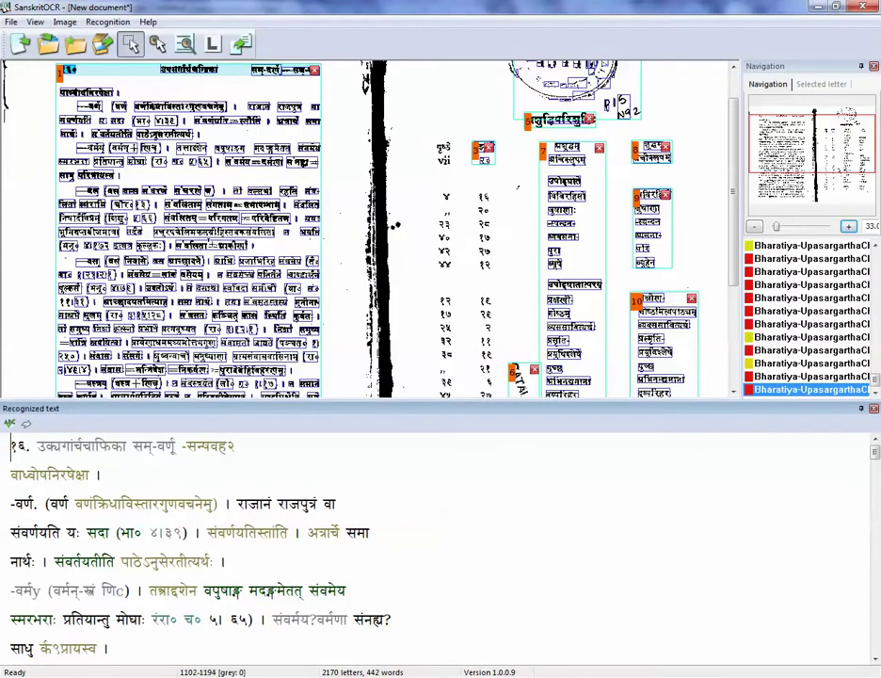
{"action": "left_click", "coordinate": [122, 24]}
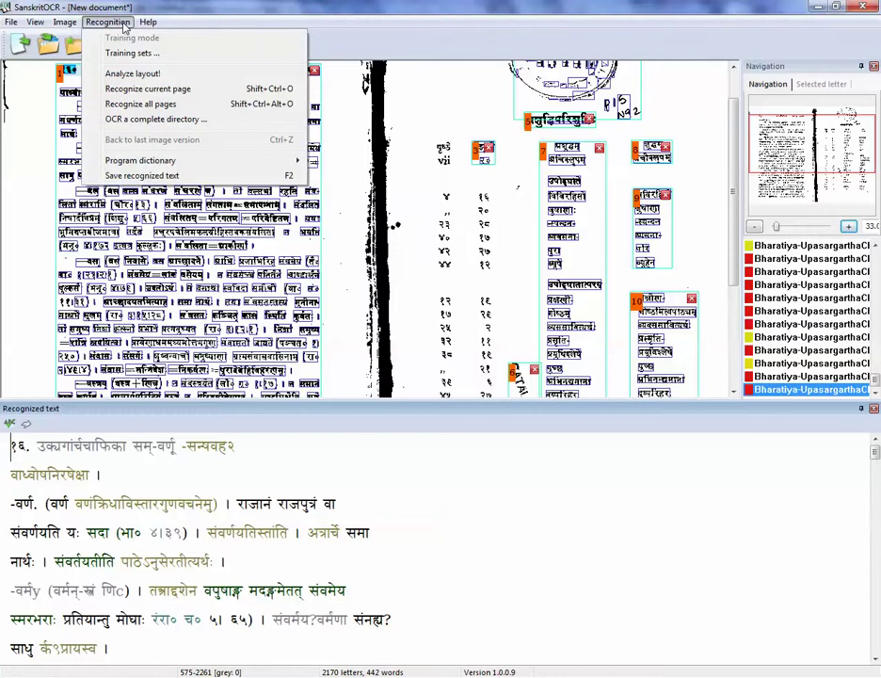
{"action": "left_click", "coordinate": [262, 22]}
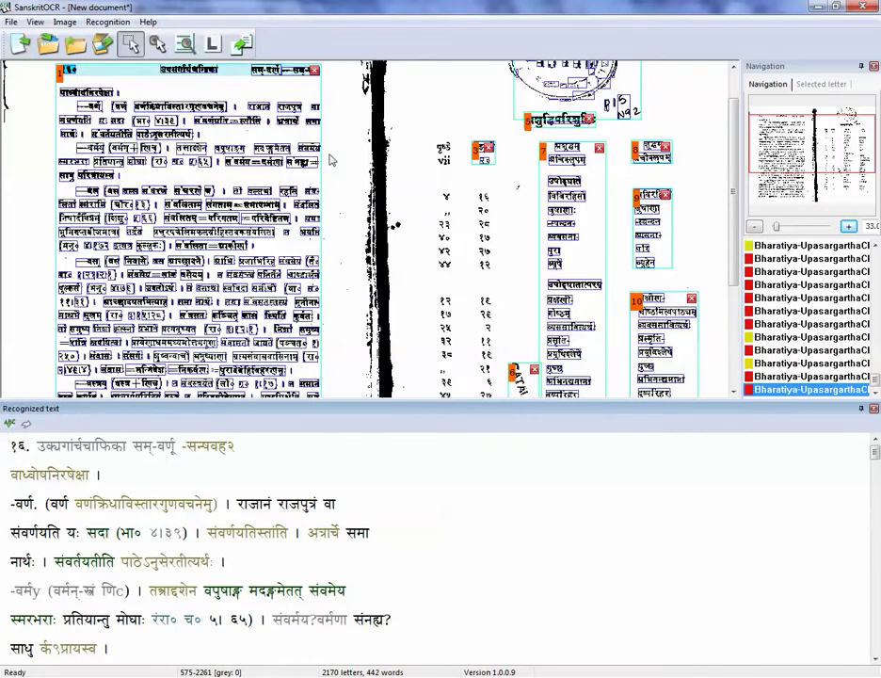
{"action": "key", "text": "ctrl+s"}
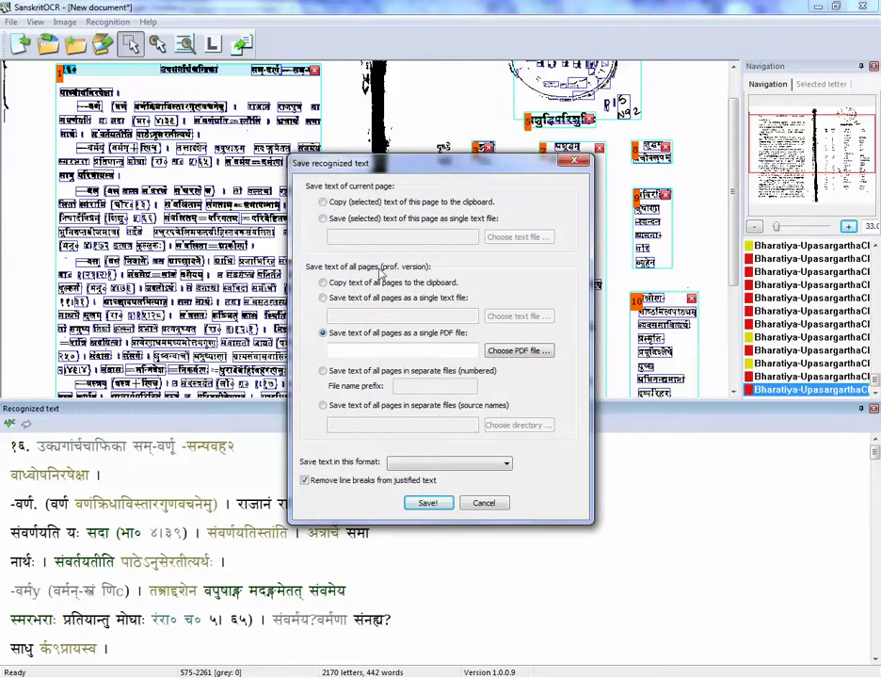
Step: Set the output to 1.pdf on the Desktop and start exporting all pages
{"action": "left_click", "coordinate": [527, 351]}
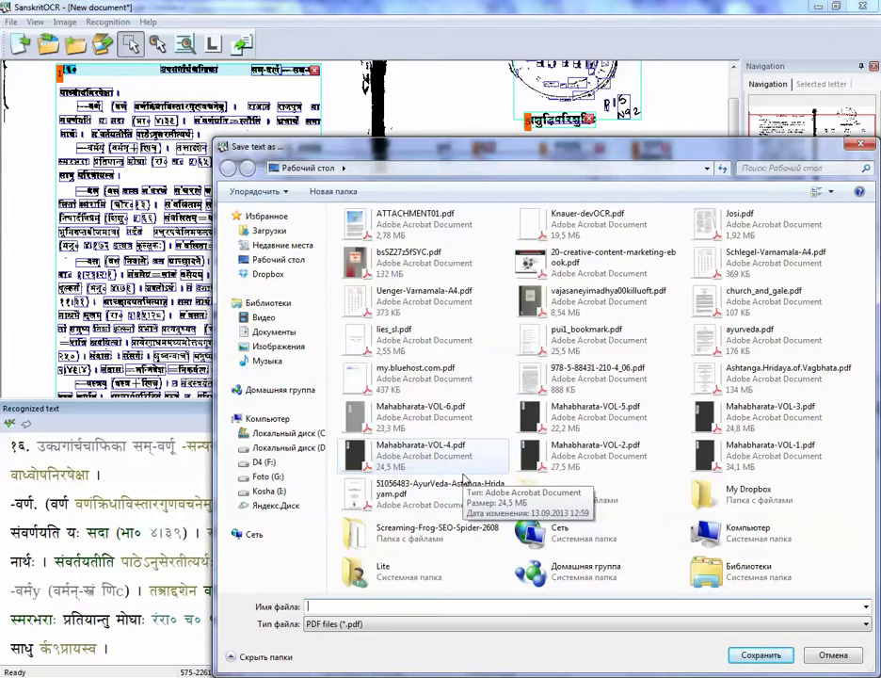
{"action": "type", "text": "1"}
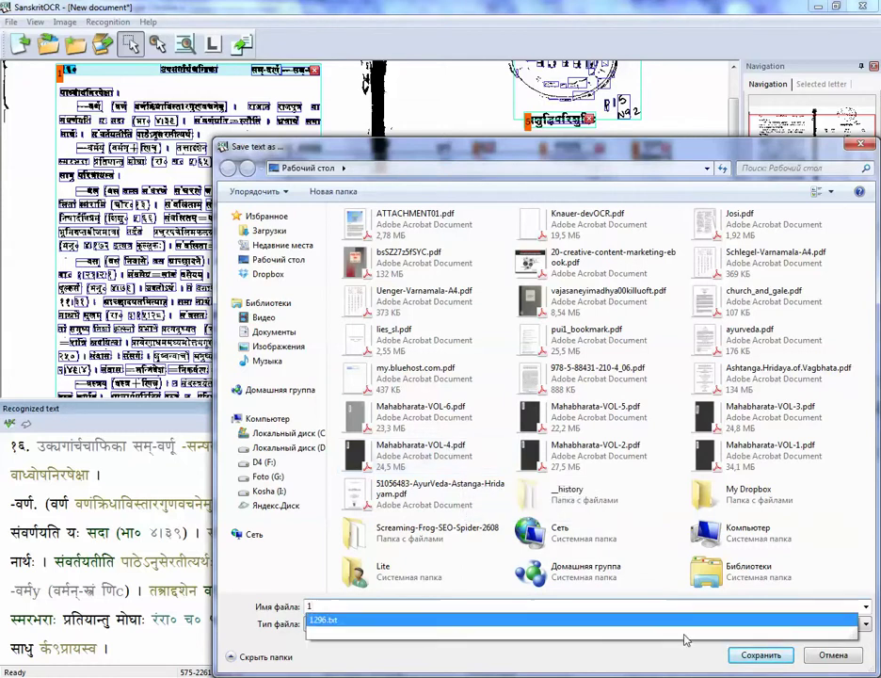
{"action": "left_click", "coordinate": [765, 656]}
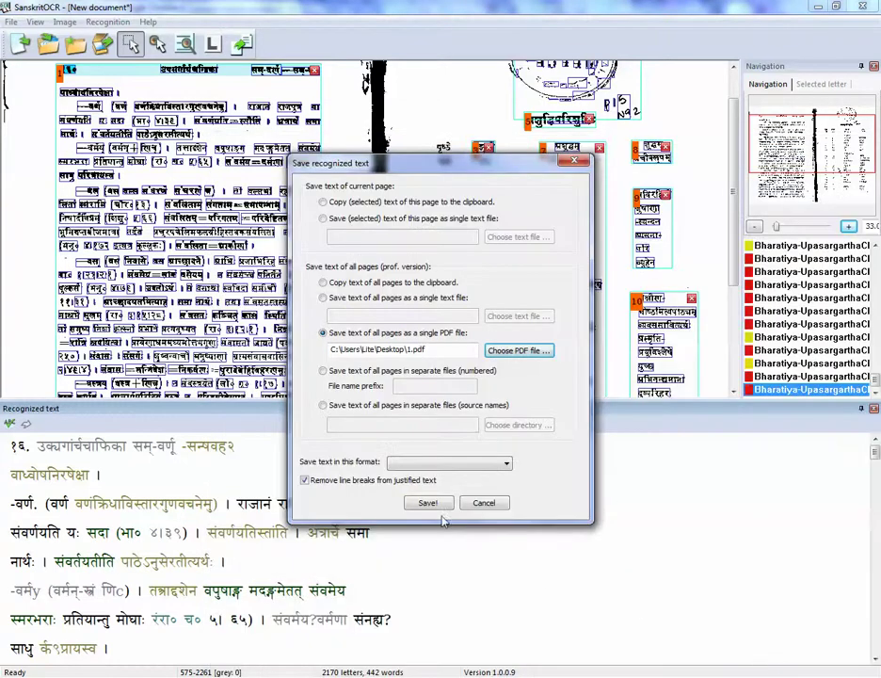
{"action": "left_click", "coordinate": [428, 504]}
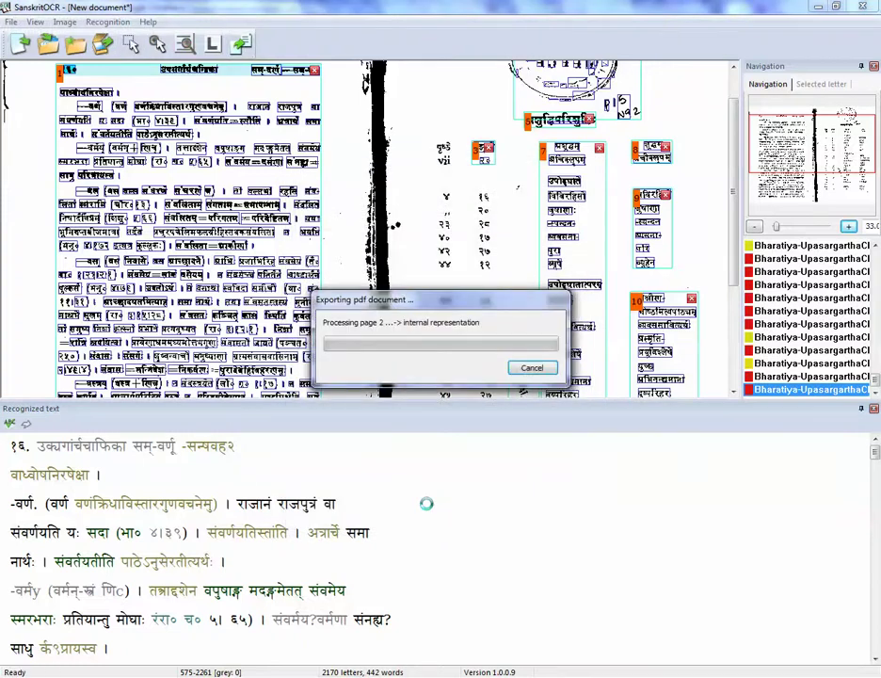